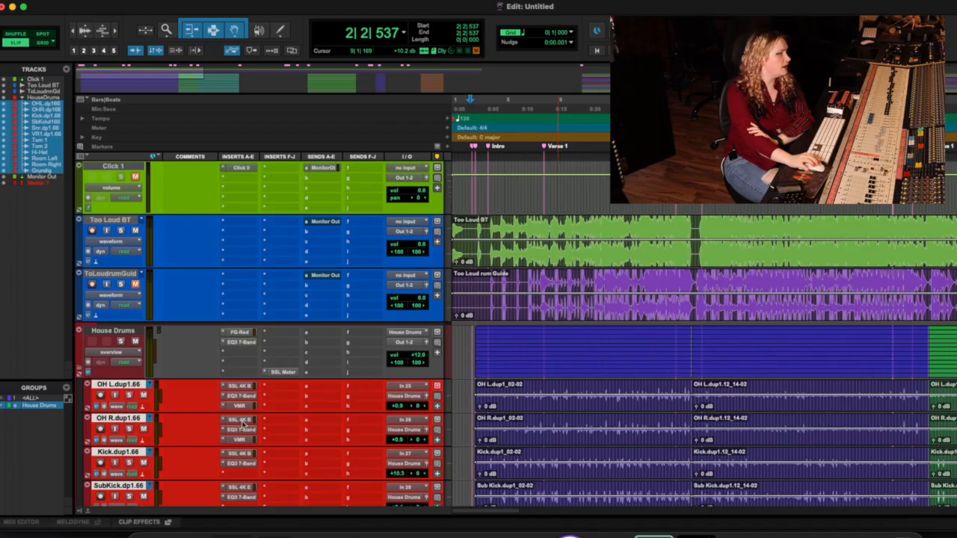
Step: Show the alternate takes of the grouped House Drums tracks in playlists view and return the tracks to waveform view
left_click(123, 407)
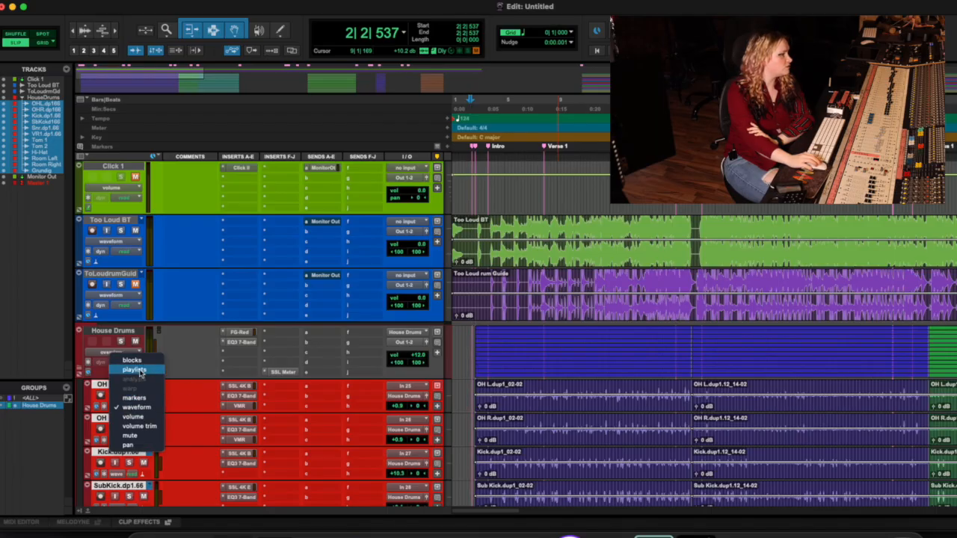
left_click(138, 369)
scroll(550, 390, "down", 10)
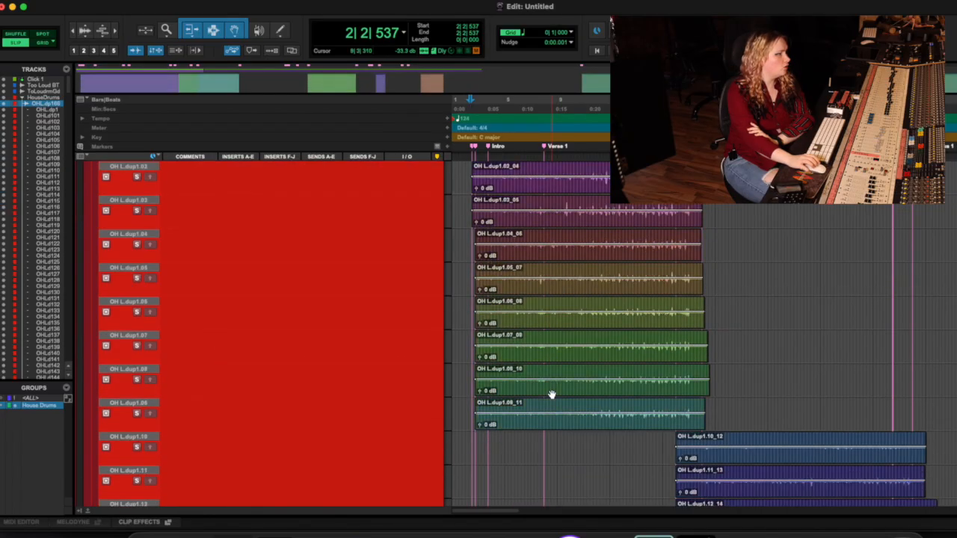
scroll(550, 395, "up", 10)
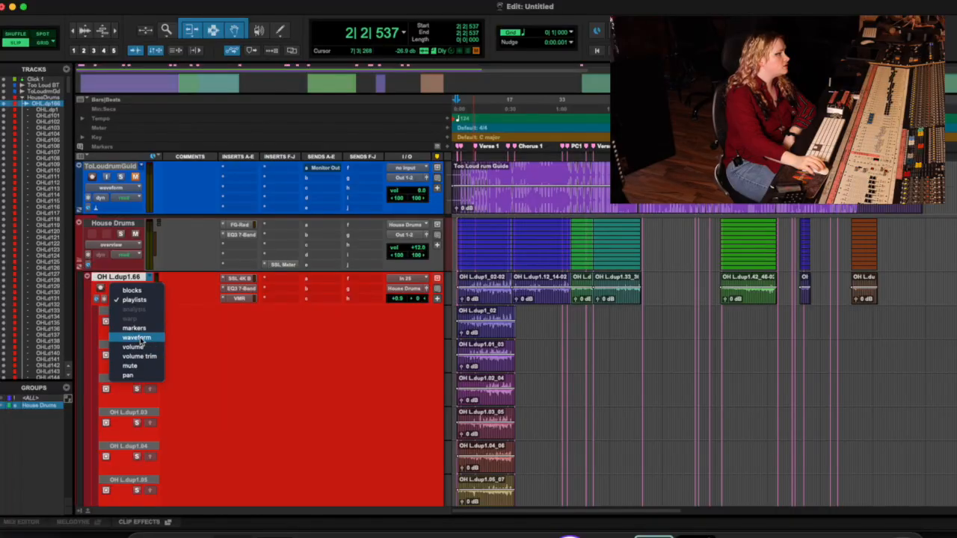
left_click(141, 342)
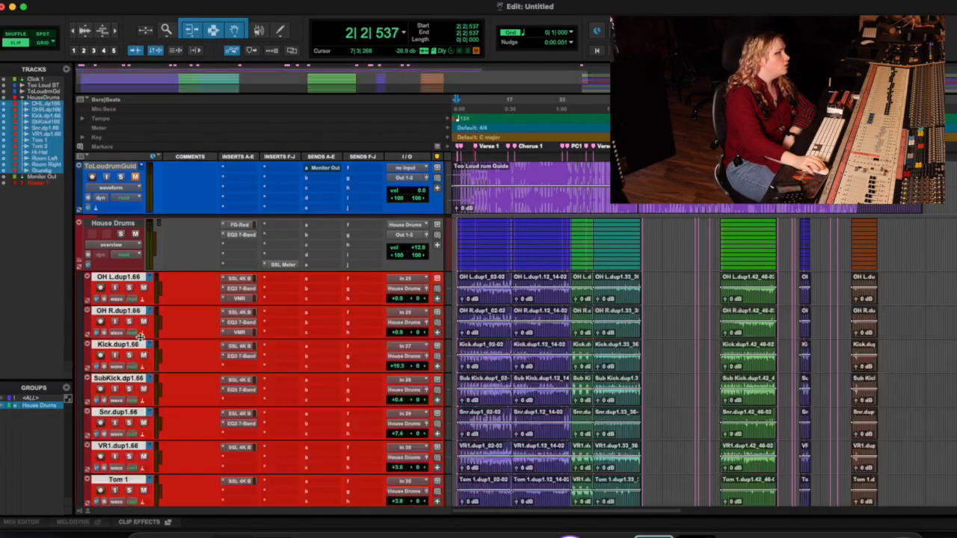
Step: Look over all the tracks inside the House Drums folder, from the overheads down to Grundig
scroll(486, 314, "down", 4)
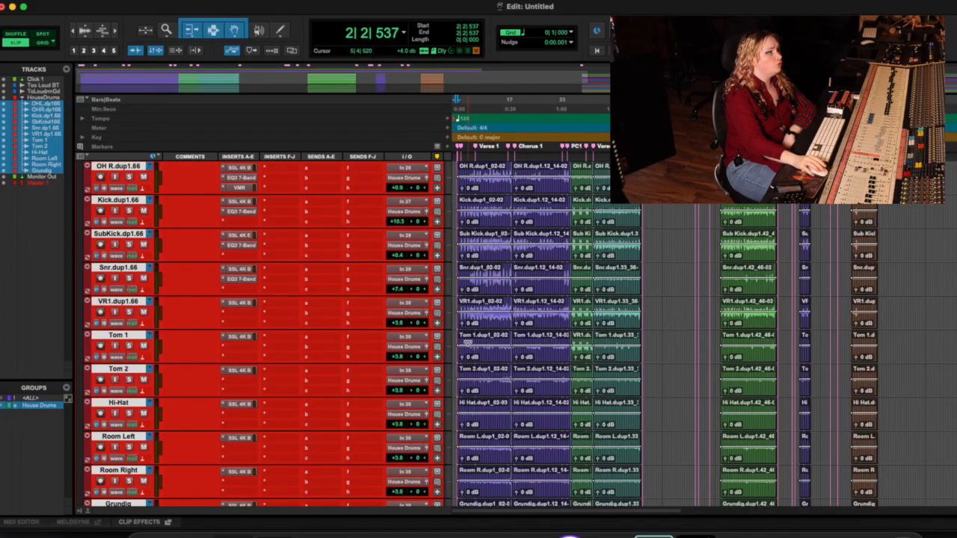
scroll(465, 345, "up", 3)
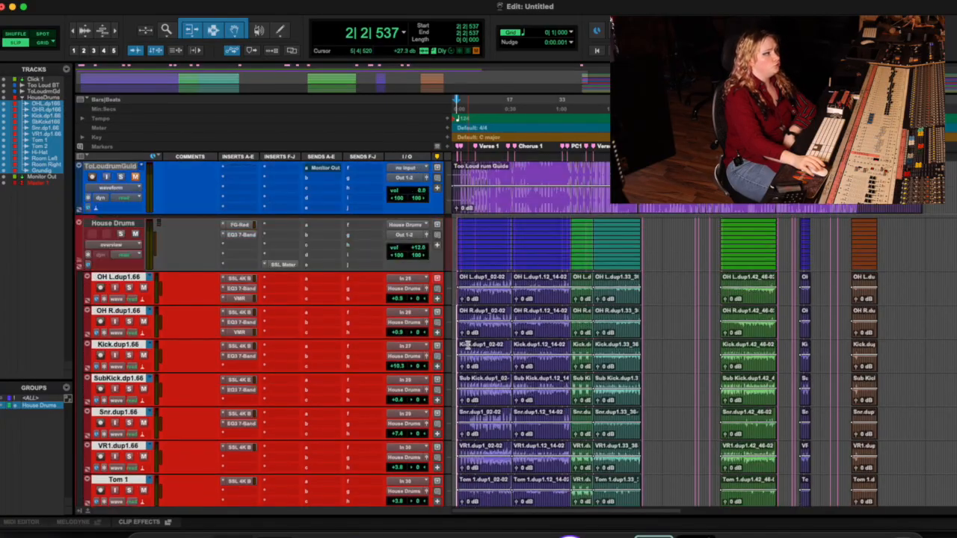
left_click(195, 288)
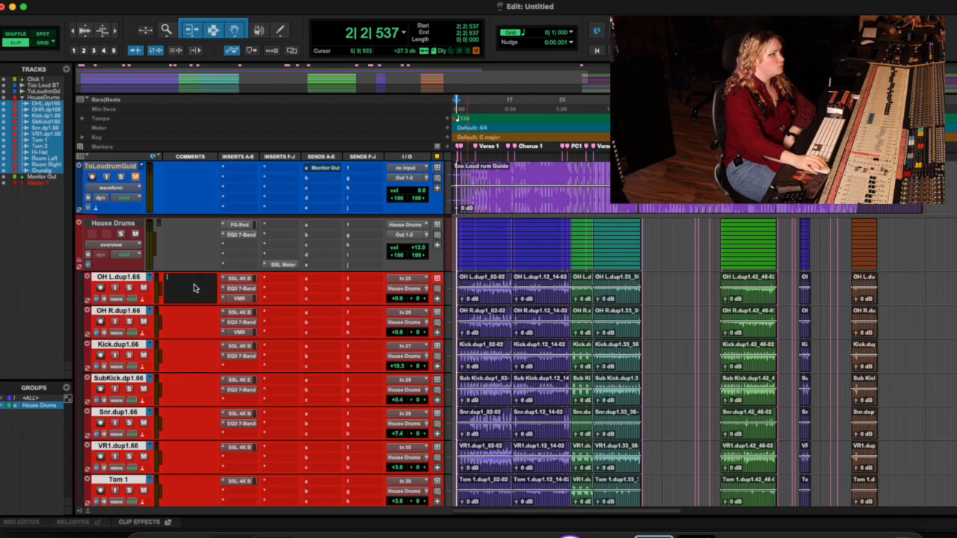
left_click(168, 272)
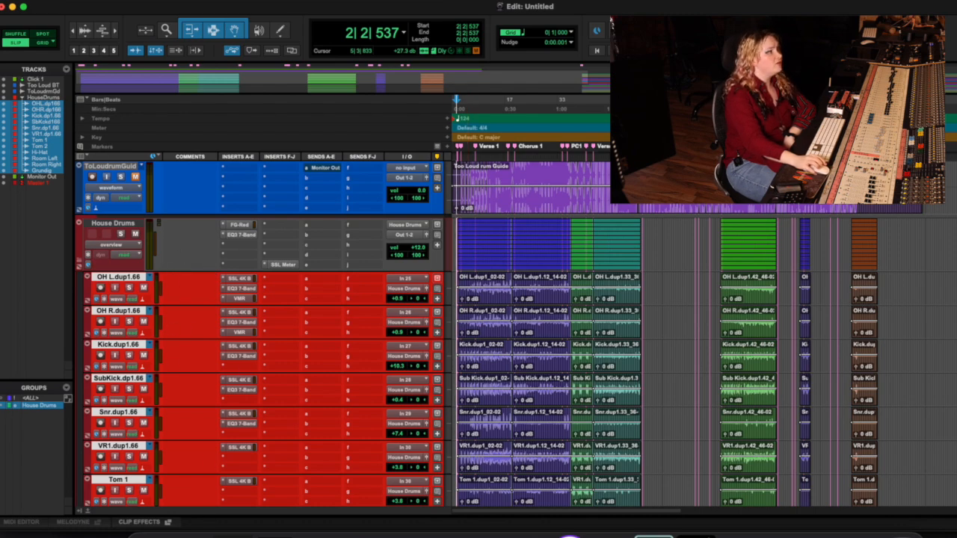
scroll(187, 432, "down", 8)
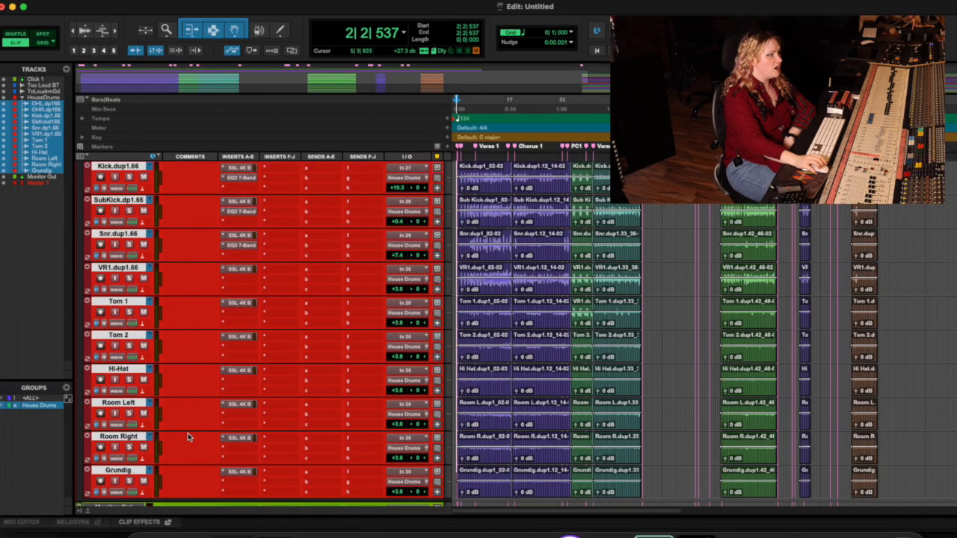
scroll(200, 385, "up", 3)
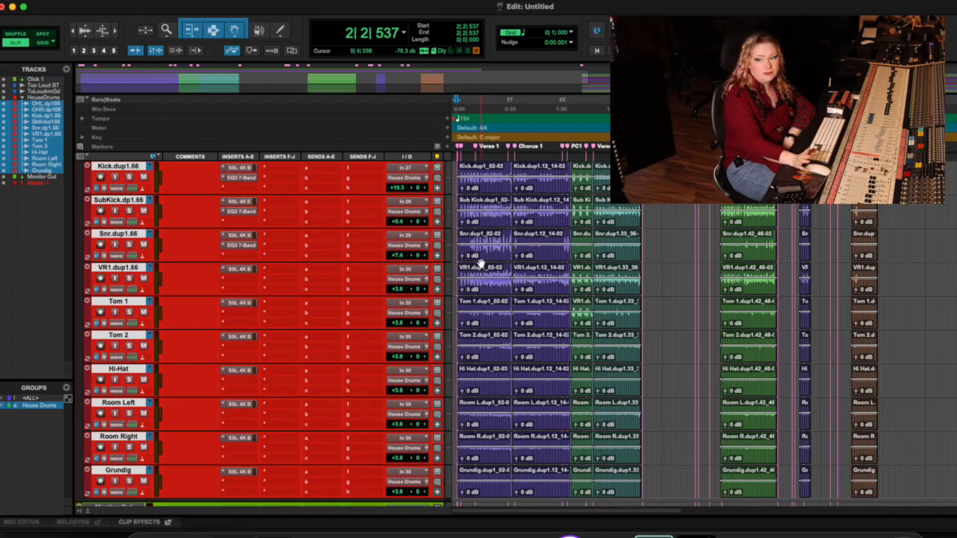
scroll(761, 380, "up", 4)
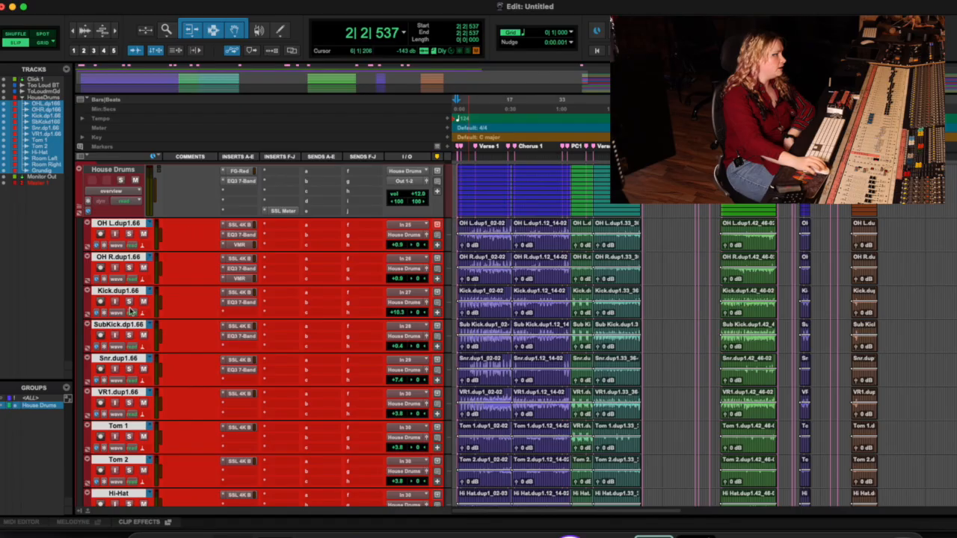
Step: Deactivate the House Drums edit group
right_click(21, 408)
left_click(7, 408)
left_click(33, 407)
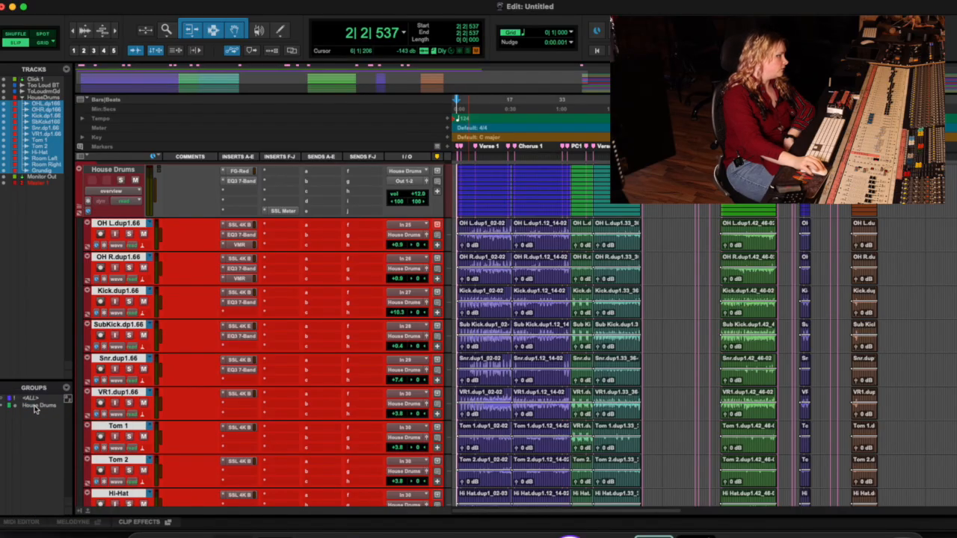
Step: Select only the OH L track and switch it to playlists view
left_click(160, 232)
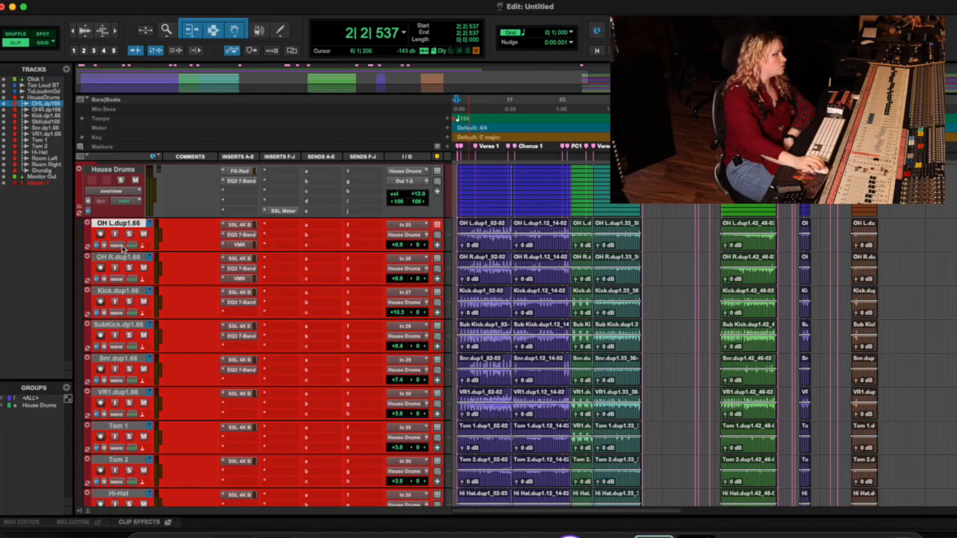
left_click(120, 246)
left_click(147, 210)
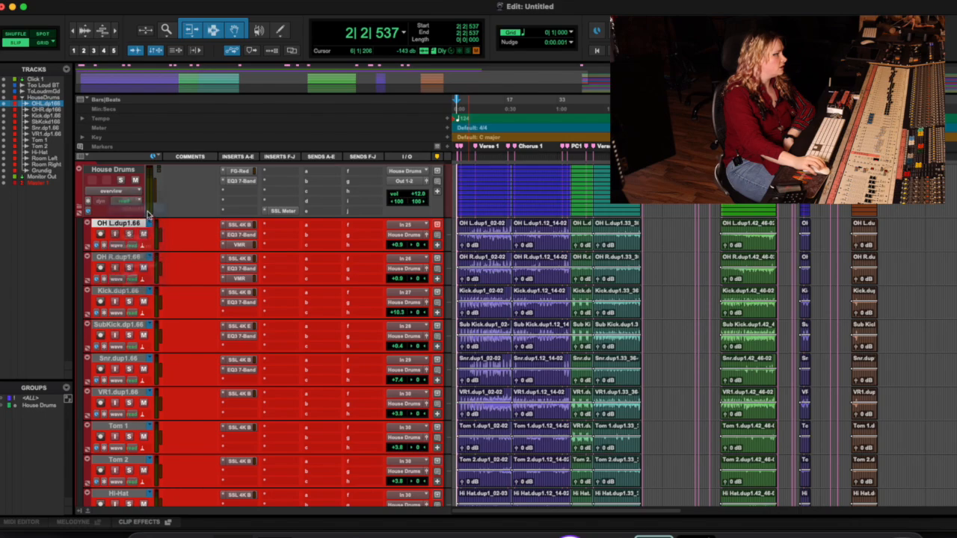
Step: Promote the passage from about bar 9 to bar 12 of the OH L.dup1.01 take to the main playlist, and check the other drum tracks
scroll(214, 252, "down", 20)
scroll(221, 256, "up", 20)
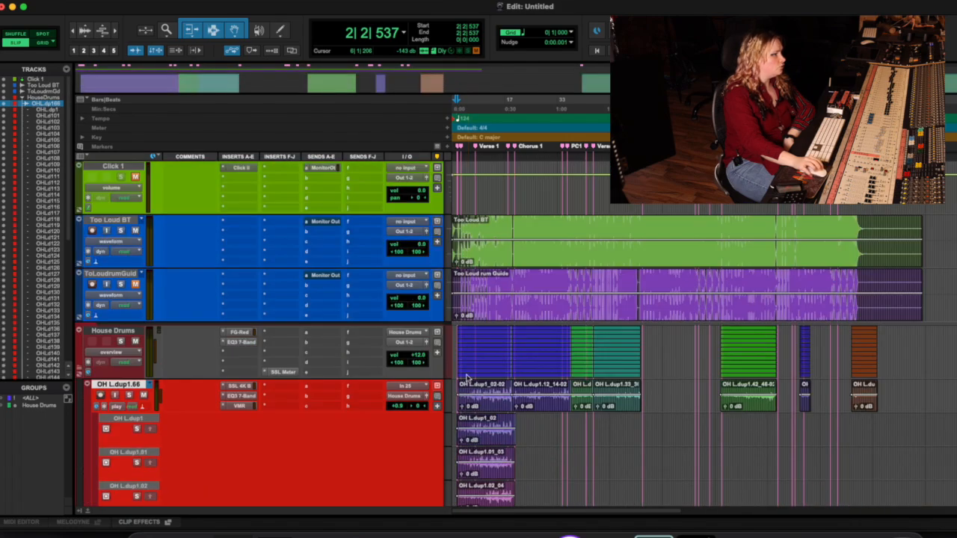
scroll(507, 442, "down", 5)
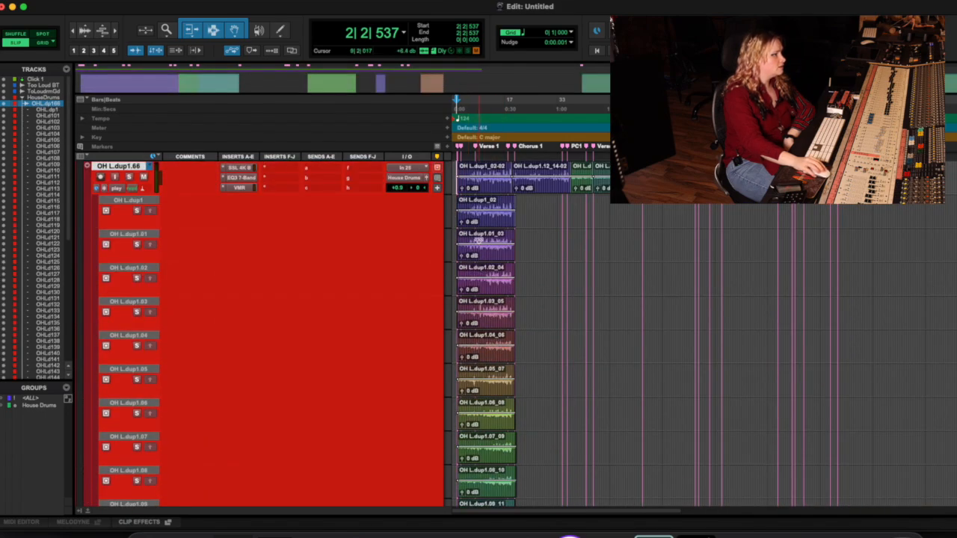
left_click_drag(478, 241, 492, 242)
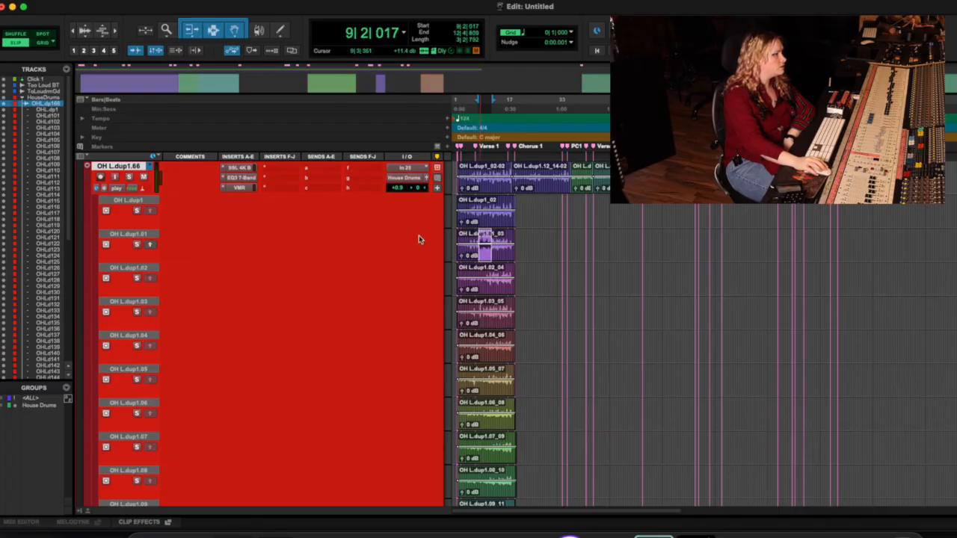
left_click(149, 245)
scroll(393, 261, "up", 2)
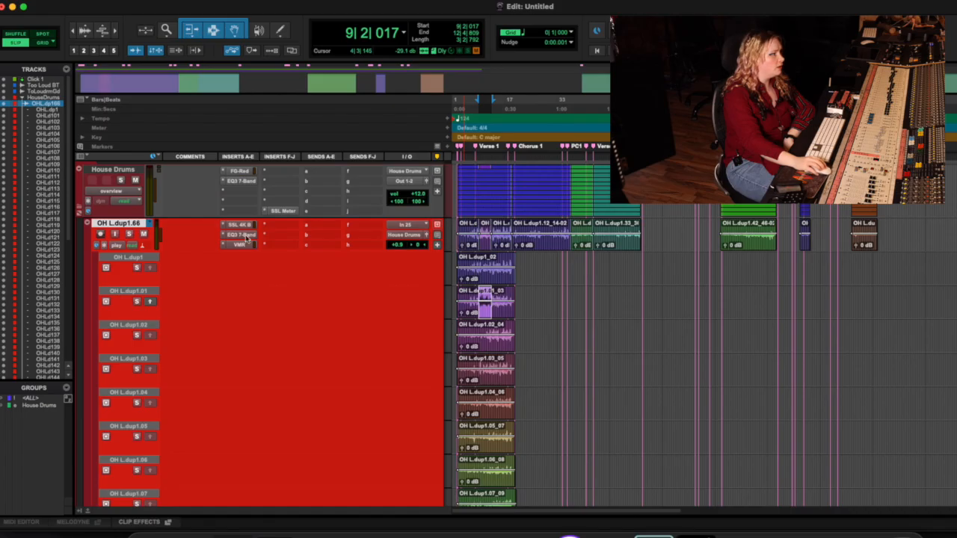
scroll(474, 306, "down", 20)
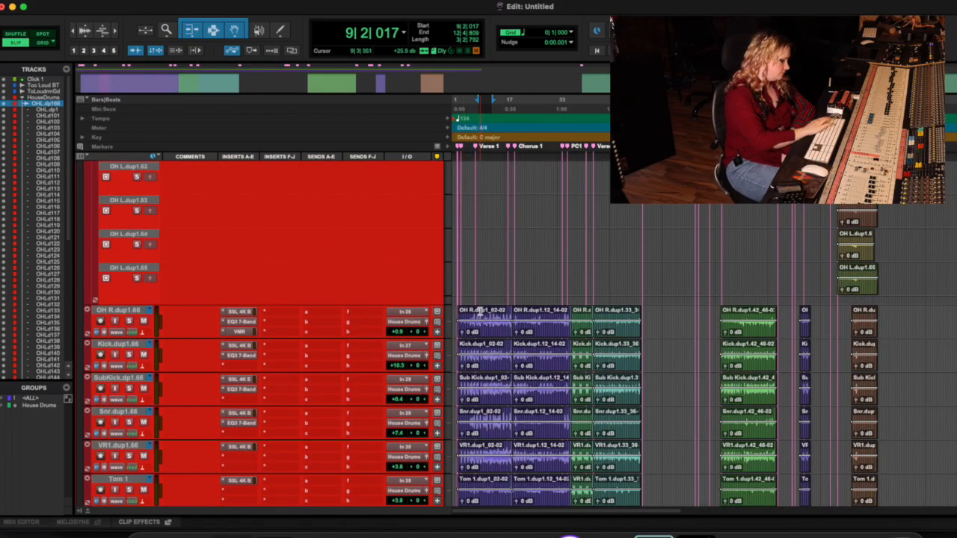
Step: Return the OH L track to waveform view and reactivate the House Drums edit group
left_click(126, 246)
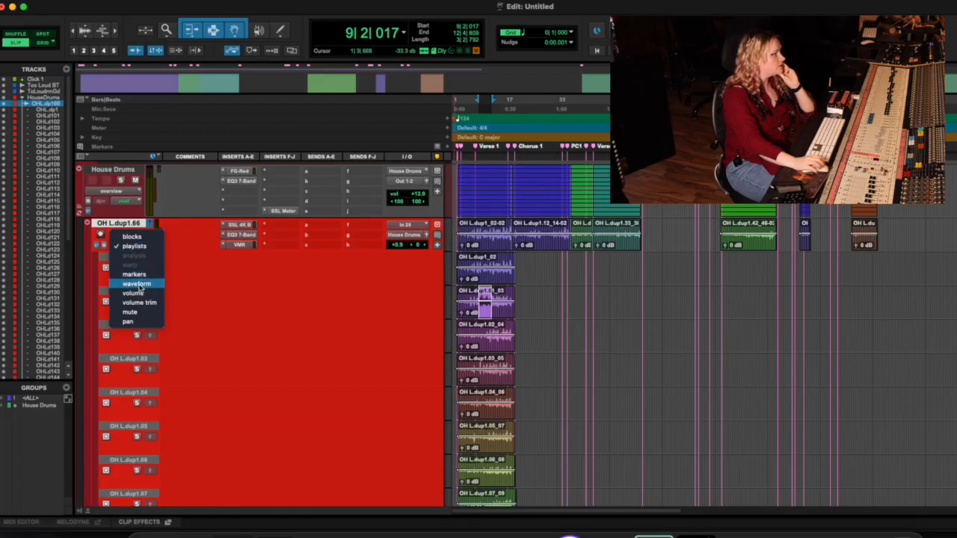
left_click(137, 284)
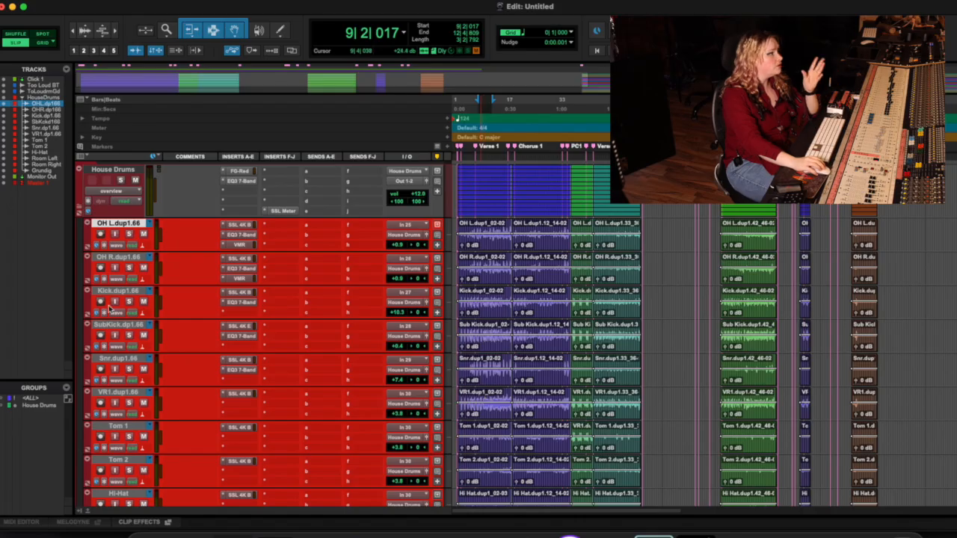
left_click(30, 406)
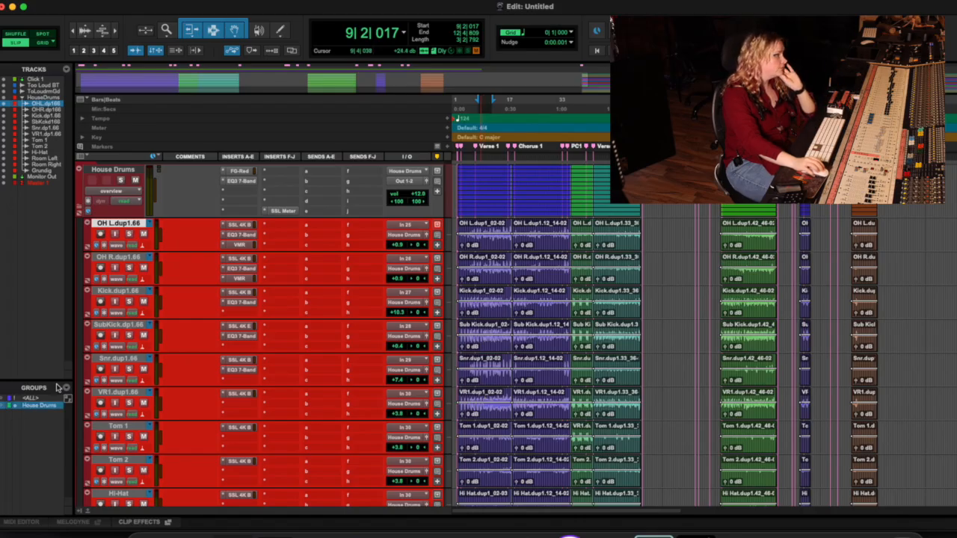
Step: Switch all the House Drums tracks to playlists view and look through the overhead takes
left_click(120, 247)
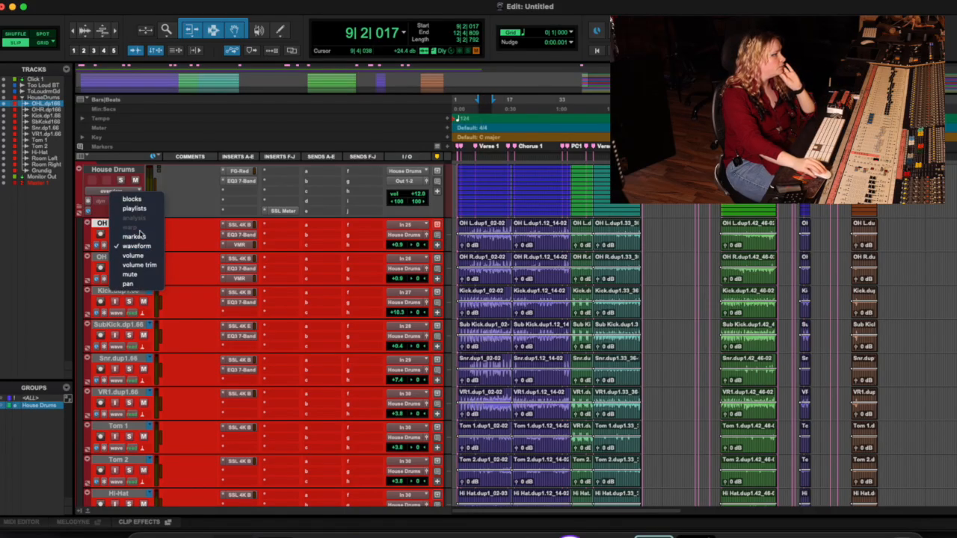
left_click(129, 208)
scroll(289, 320, "down", 20)
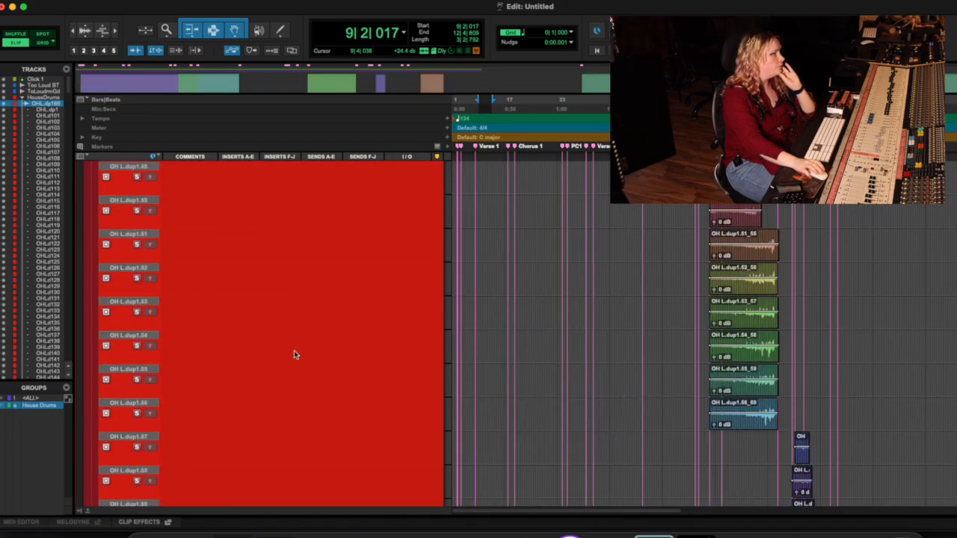
scroll(307, 360, "up", 15)
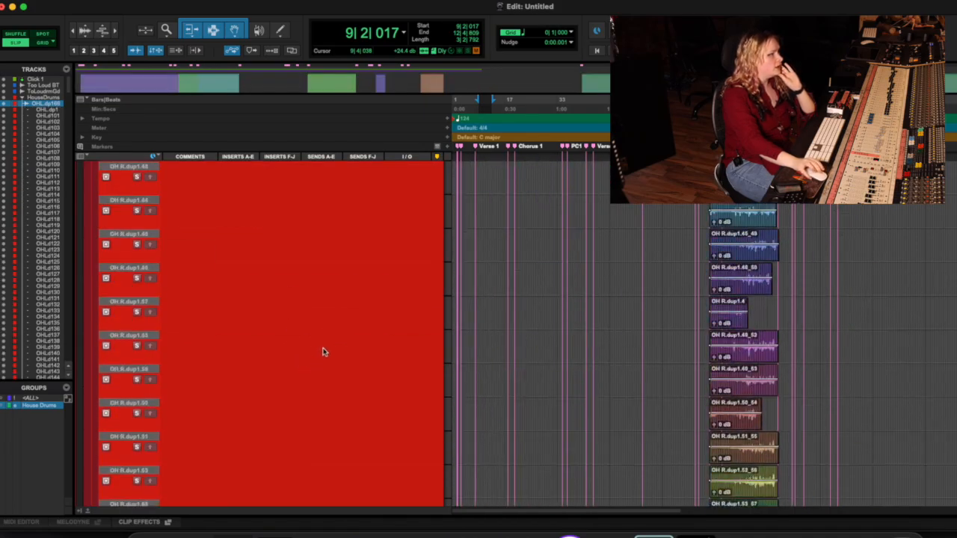
scroll(338, 350, "up", 20)
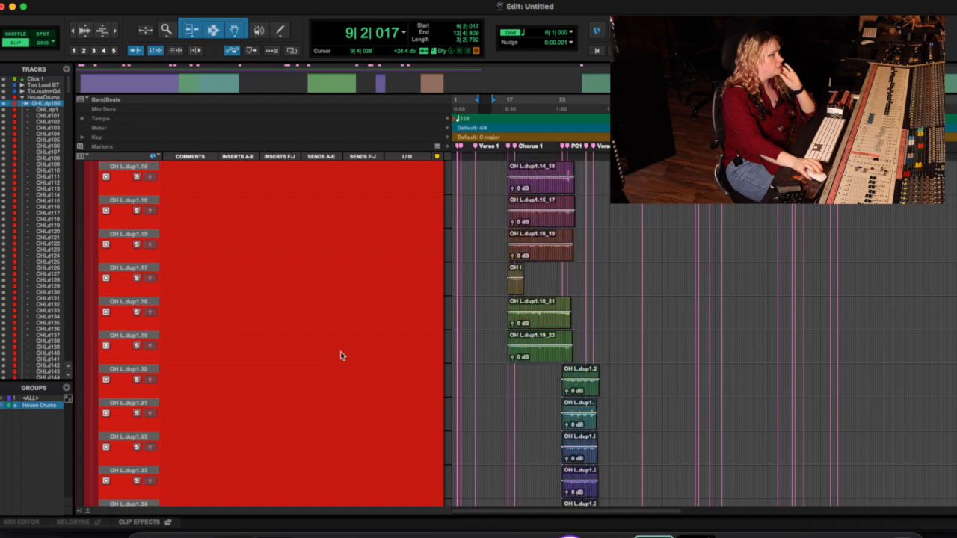
scroll(405, 322, "down", 5)
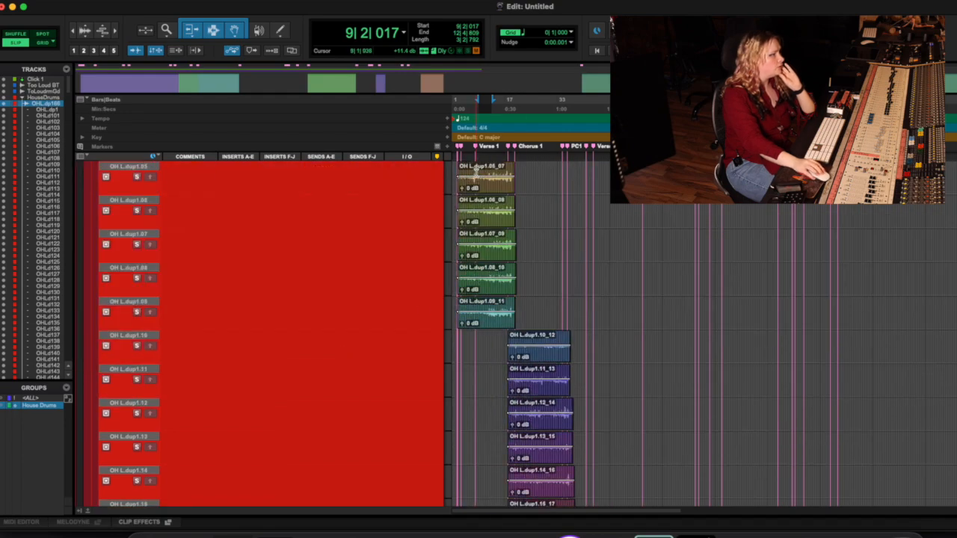
Step: Promote the passage from about bar 8 to bar 14 of take OH L.dup1.05 to the main playlists of the grouped drum tracks
left_click_drag(477, 174, 500, 177)
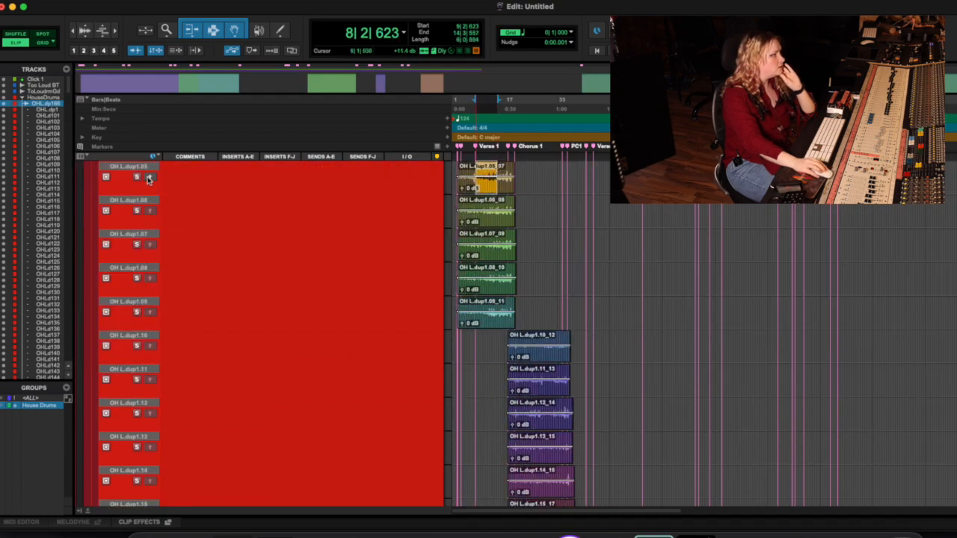
scroll(598, 250, "up", 5)
scroll(599, 255, "down", 20)
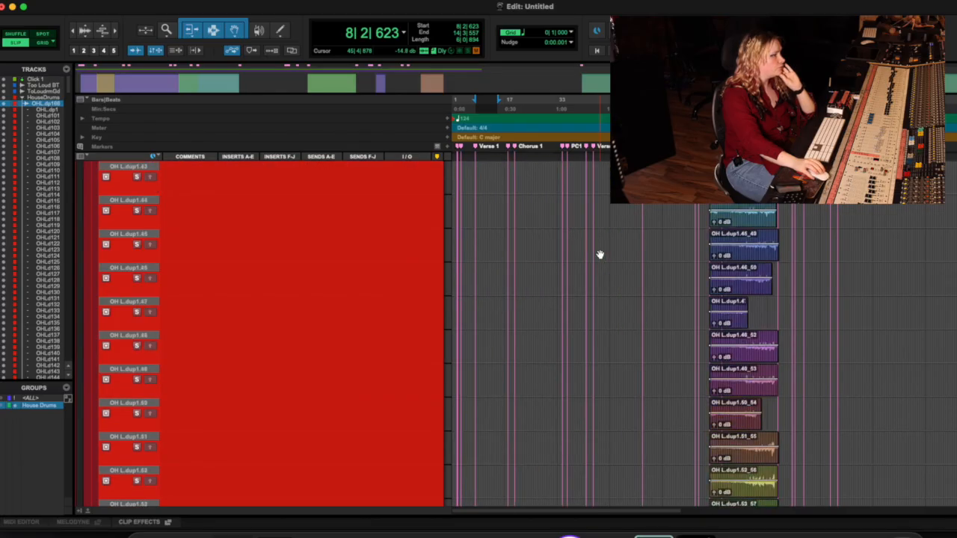
scroll(599, 256, "down", 20)
scroll(600, 260, "down", 20)
scroll(602, 262, "down", 12)
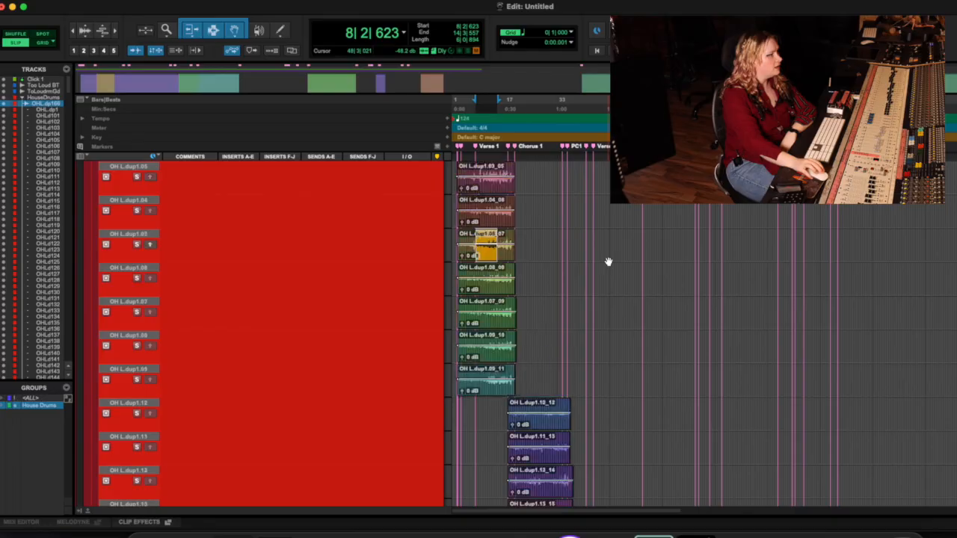
scroll(608, 260, "up", 5)
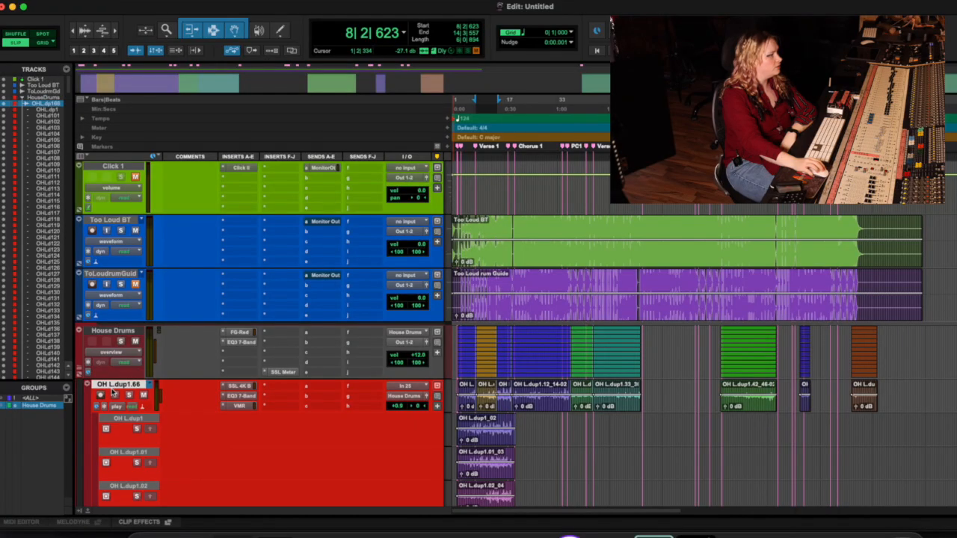
Step: Group the Too Loud BT and Too Loud rum Guide tracks in a Mix/Edit group named Group 1
scroll(118, 387, "down", 2)
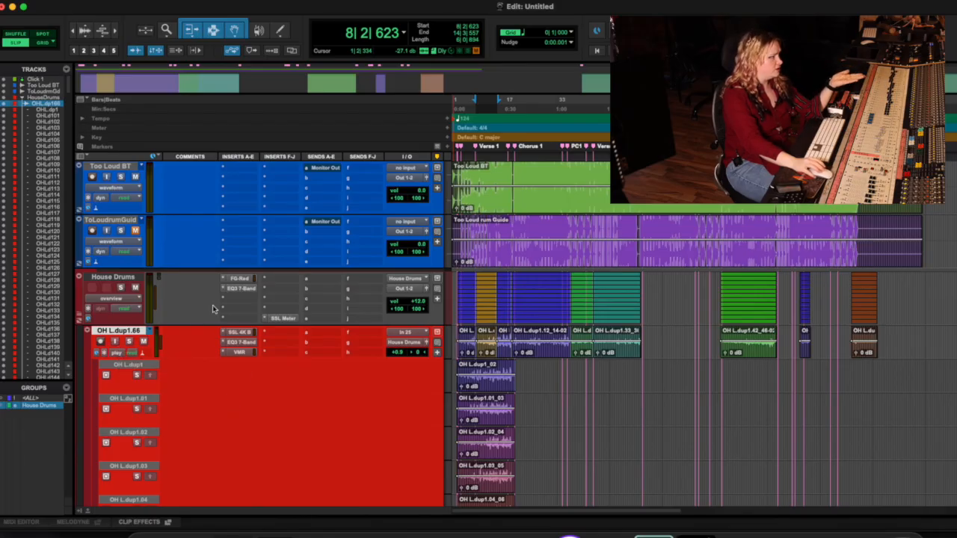
scroll(127, 261, "up", 1)
left_click(131, 274)
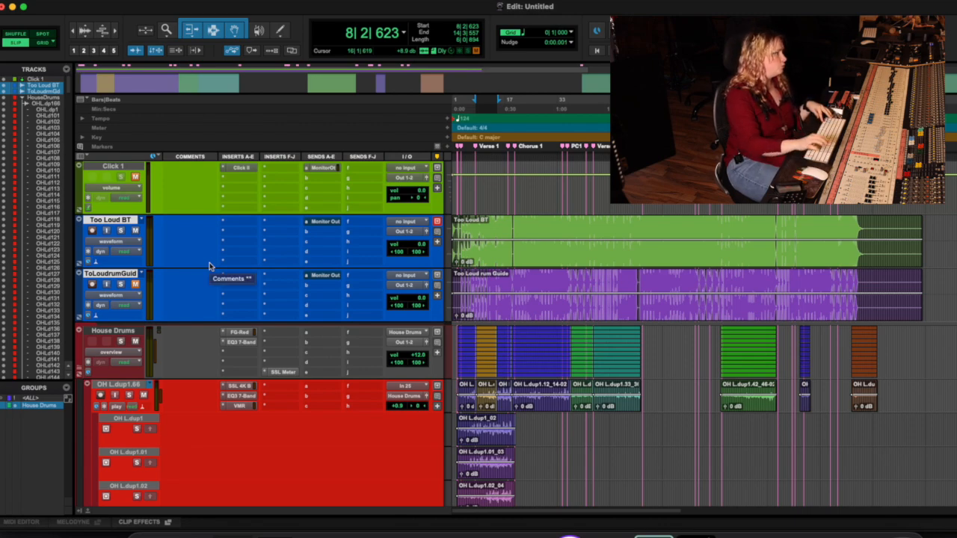
left_click(115, 221)
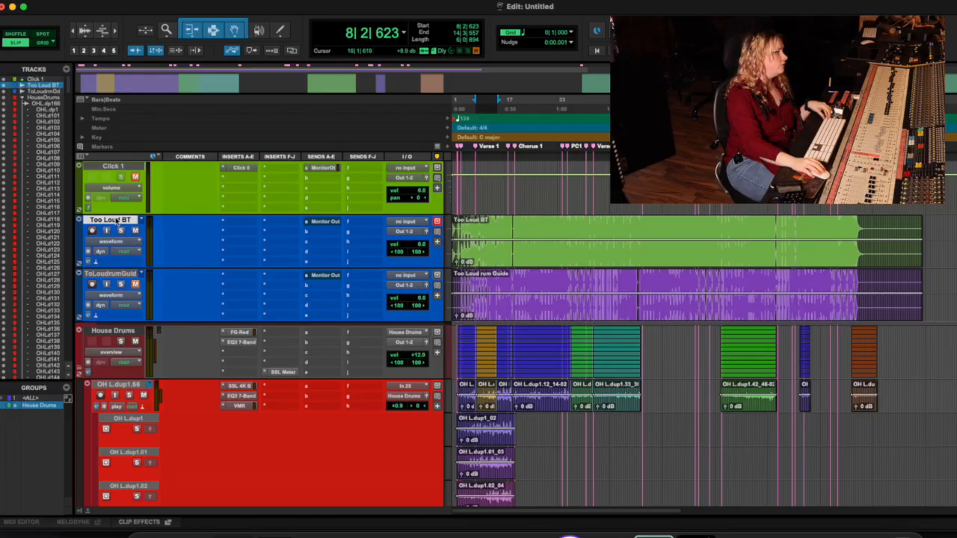
left_click(116, 275, "shift")
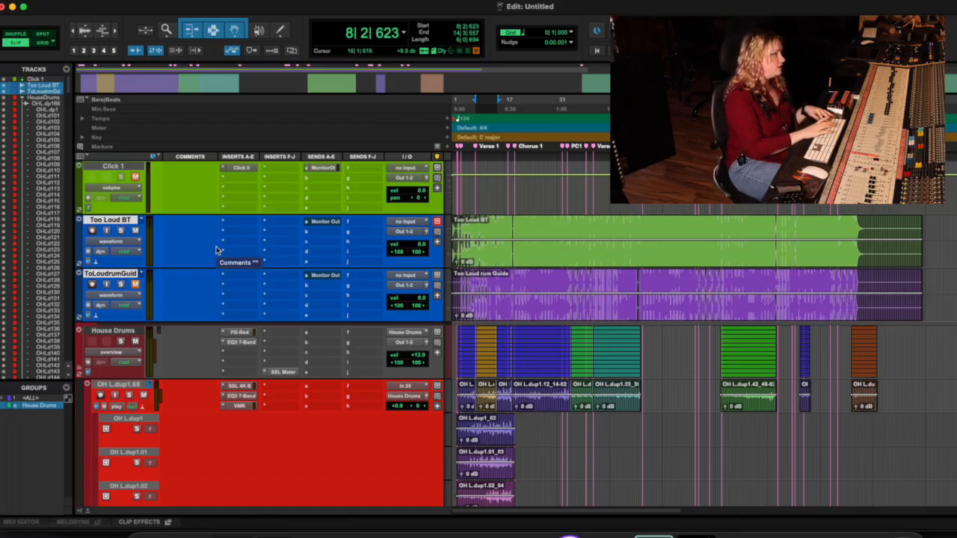
key("super+g")
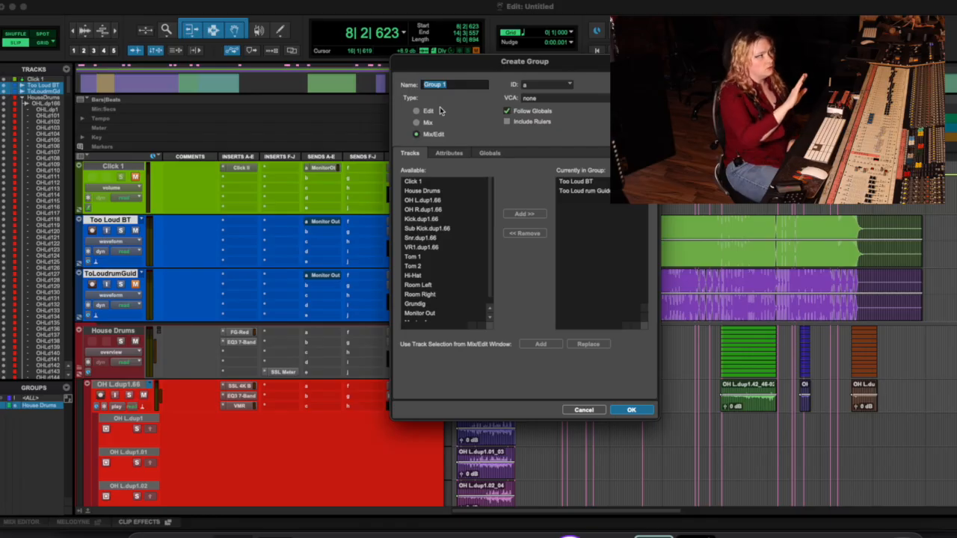
left_click(630, 410)
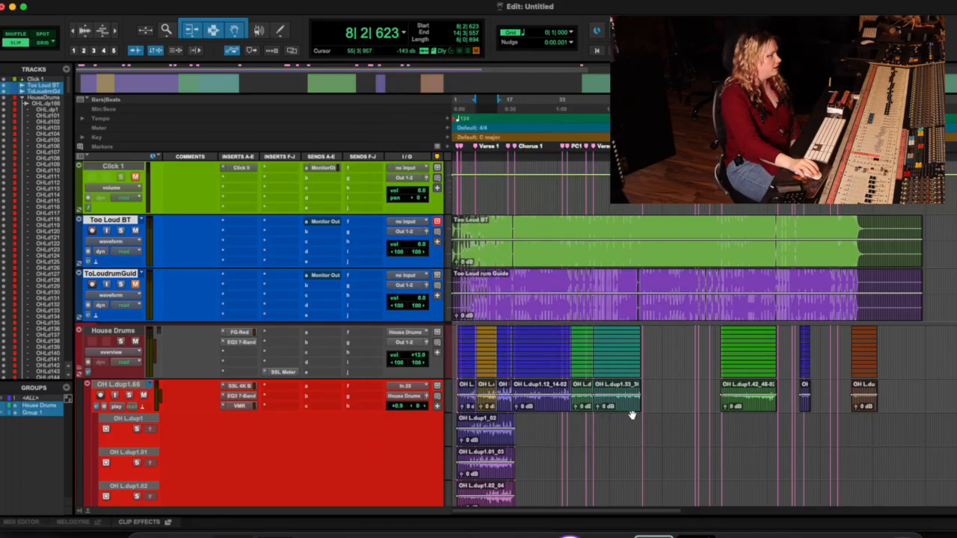
Step: Select a passage from about bar 81 to bar 95 on Too Loud BT to check the grouped selection, and clear it
left_click_drag(478, 233, 546, 233)
left_click_drag(614, 229, 762, 230)
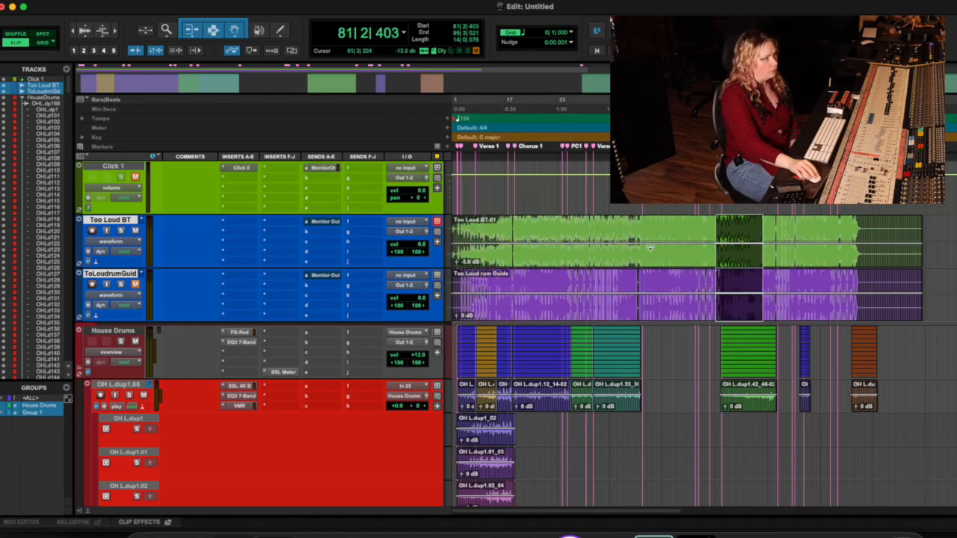
left_click(611, 247)
Step: Toggle solo and mute on the Too Loud BT and Too Loud rum Guide tracks to test how the group links them
left_click(121, 231)
left_click(122, 231)
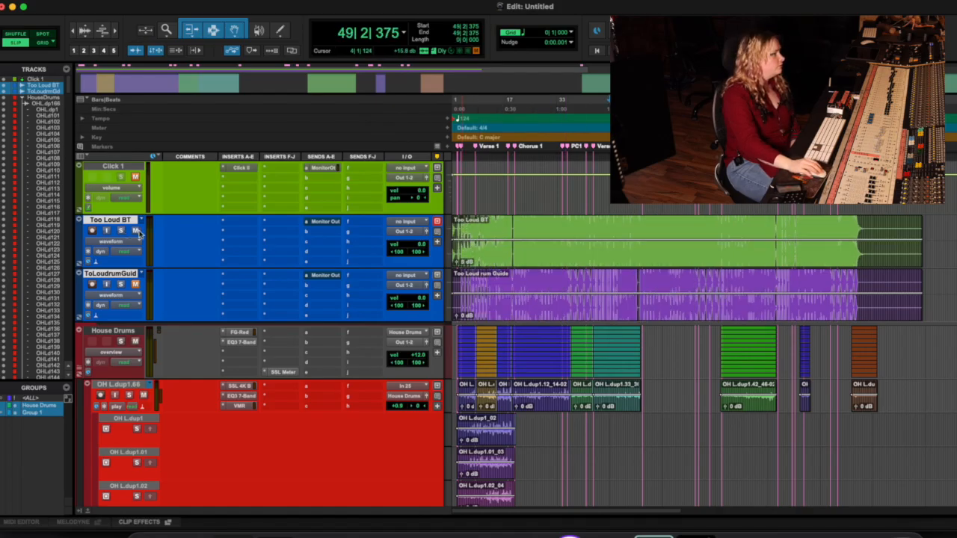
left_click(122, 285)
left_click(135, 285)
left_click(123, 285)
Step: Undo the recent edits, including the takes promoted to the drum tracks, and check the available undo commands
key("super+z")
left_click(97, 1)
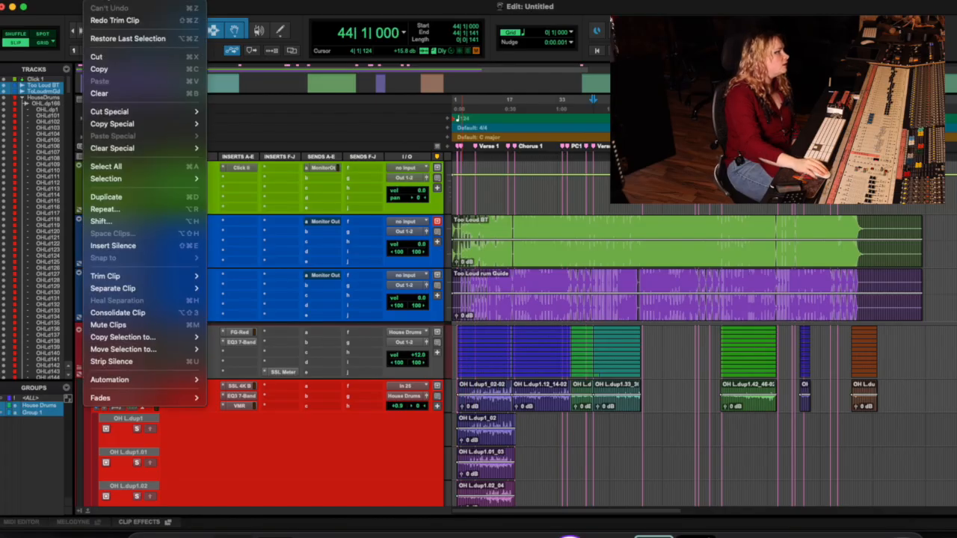
left_click(92, 364)
Step: Deactivate the House Drums group and replace Group 1 with a new group of the Too Loud BT and Too Loud rum Guide tracks
left_click(45, 404)
left_click(32, 413)
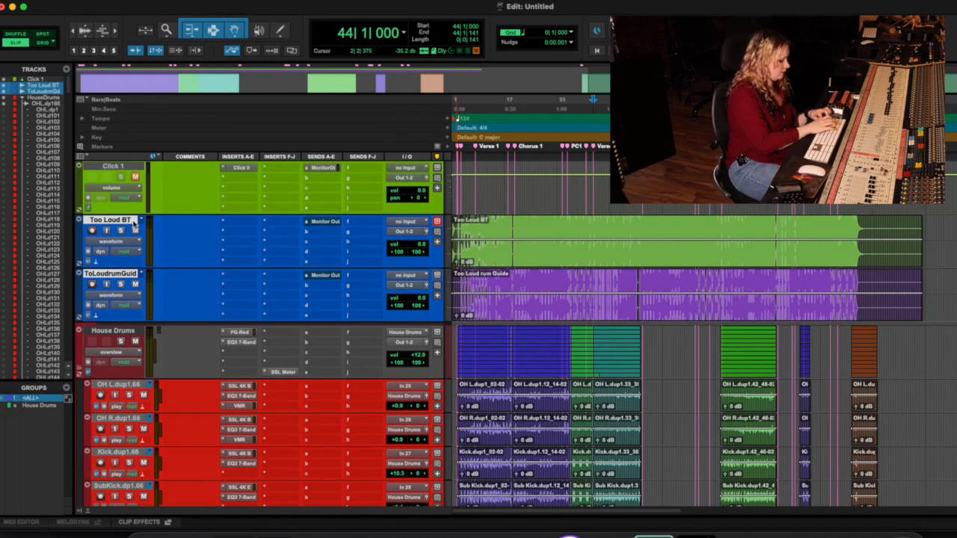
key("super+g")
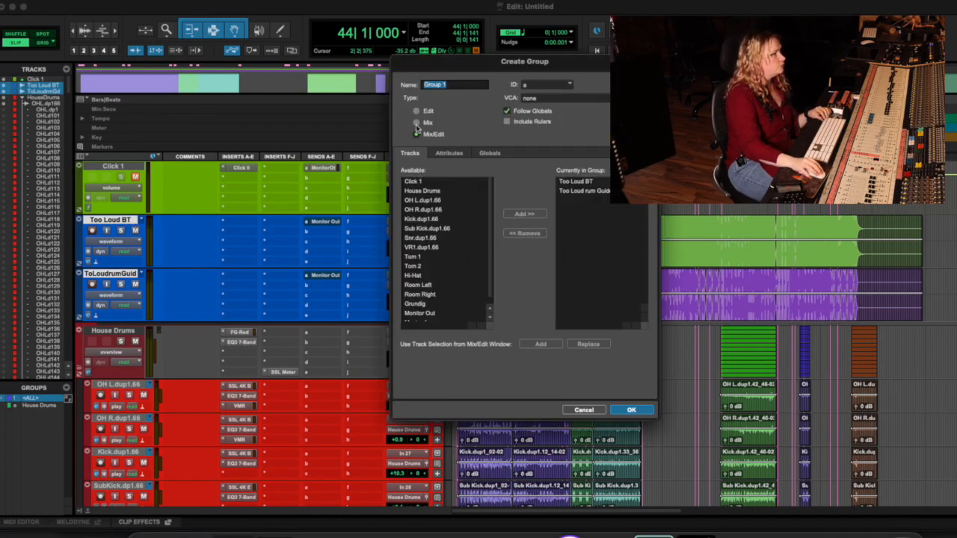
key("Return")
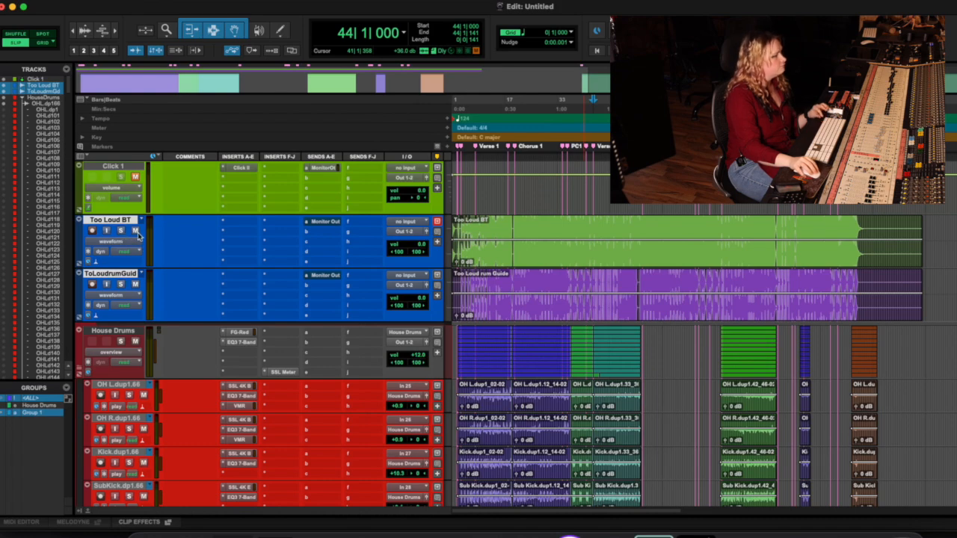
Step: Insert the multi-mono 304E (mono) EQ on the Too Loud BT track and close its plug-in window
left_click(224, 238)
mouse_move(278, 232)
mouse_move(371, 234)
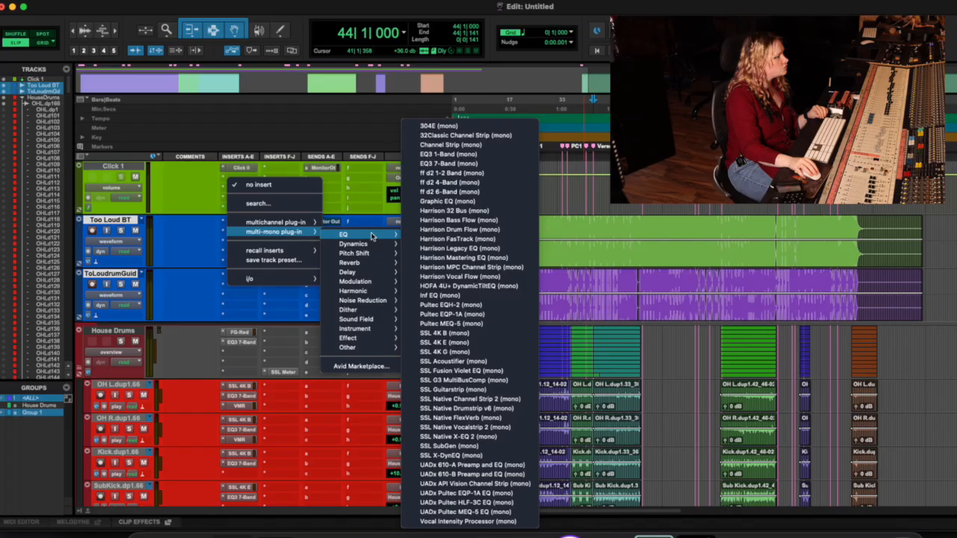
left_click(456, 127)
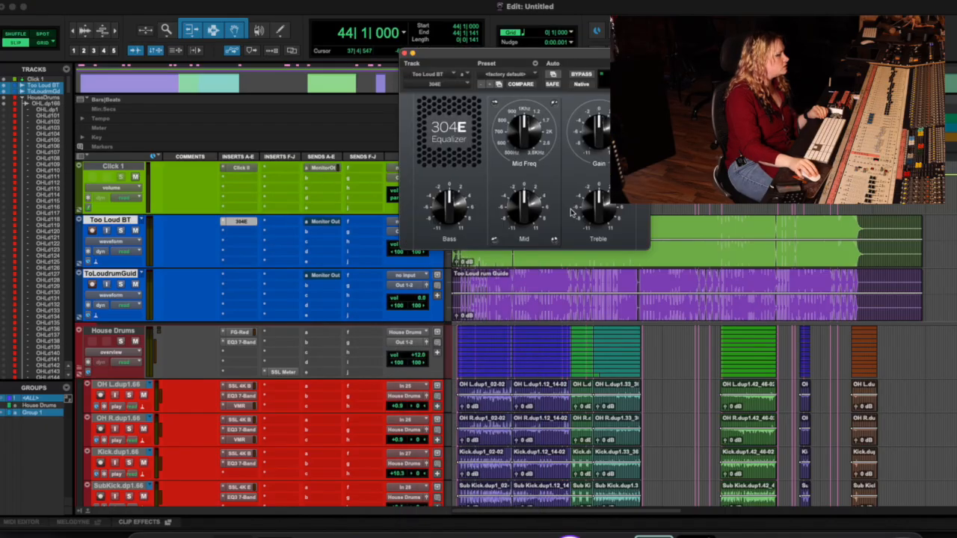
left_click(405, 54)
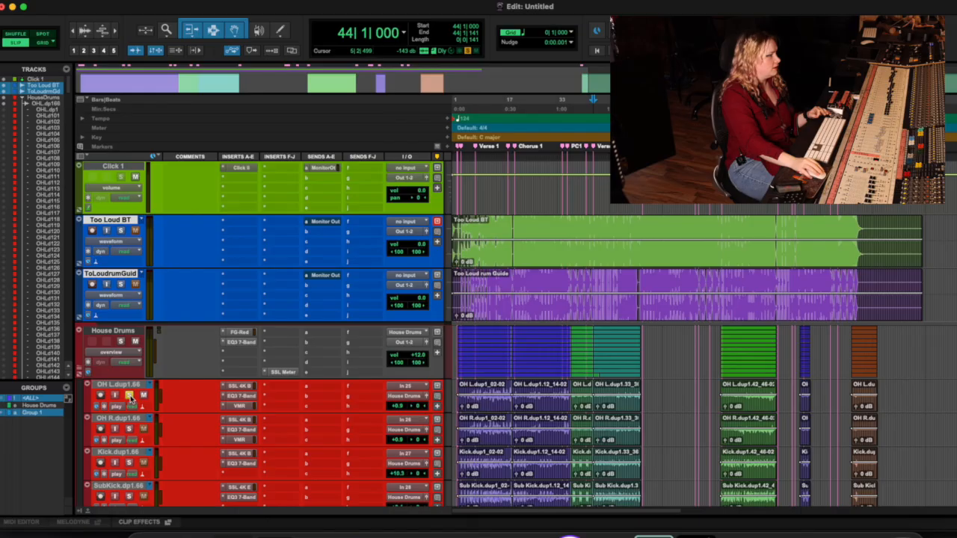
Step: Activate the House Drums edit group and show the playlists view on its drum tracks
left_click(42, 406)
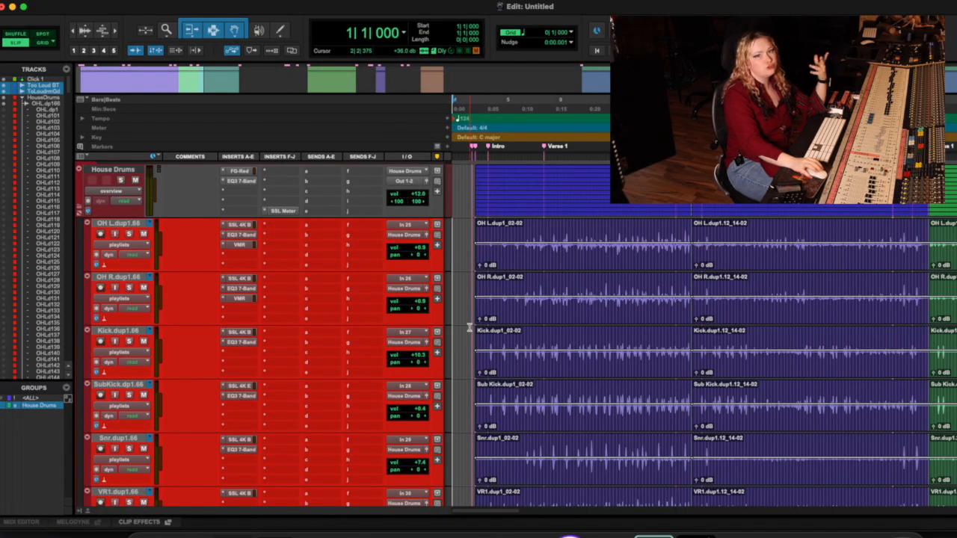
left_click(136, 250)
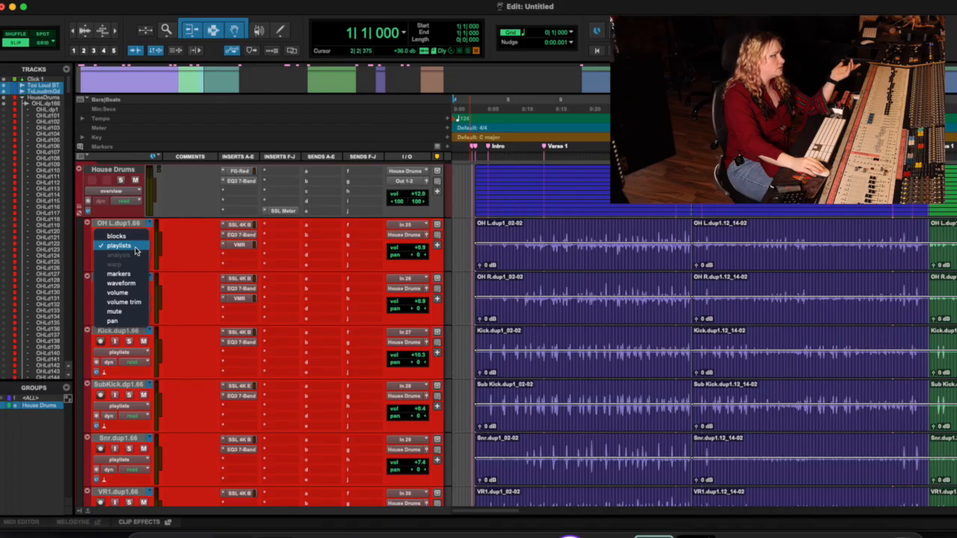
left_click(136, 249)
scroll(131, 394, "up", 3)
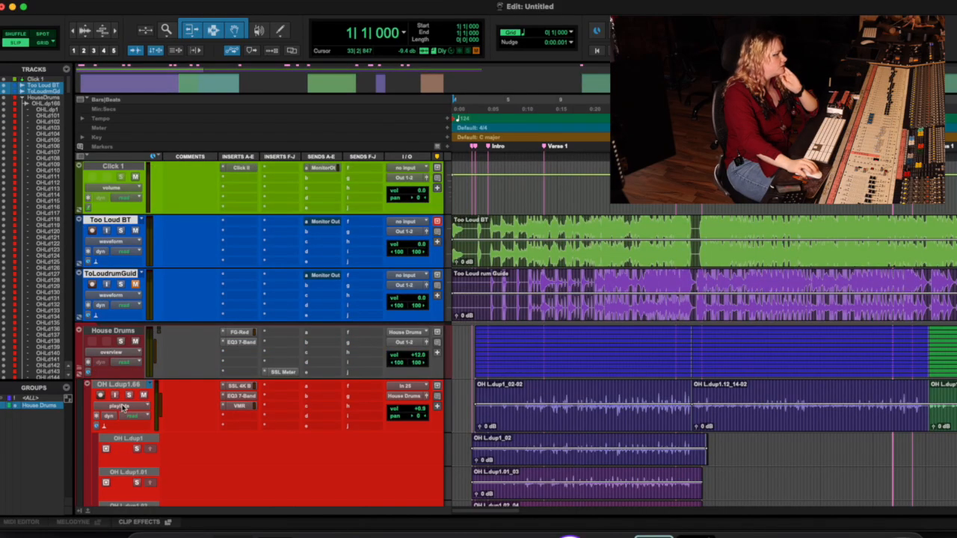
left_click(118, 406)
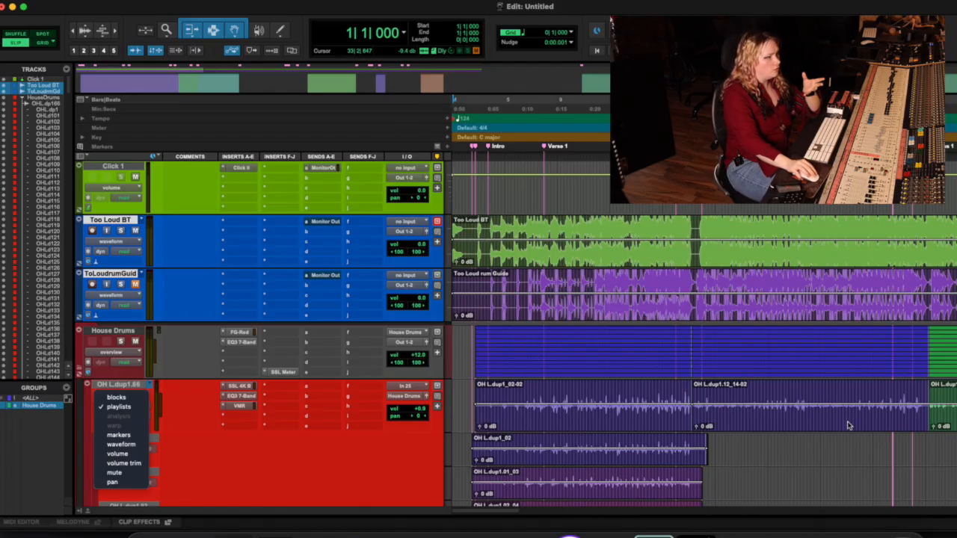
left_click(892, 398)
Step: Look through the OH L takes and audition the OH L.dup1 playlist soloed from about bar 2, clearing the solo when done
scroll(893, 399, "down", 1)
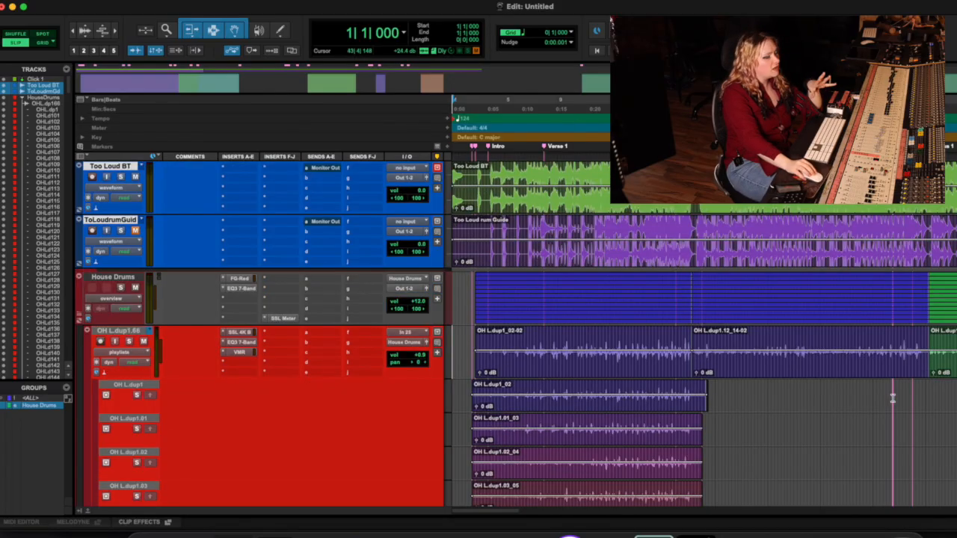
scroll(736, 360, "down", 1)
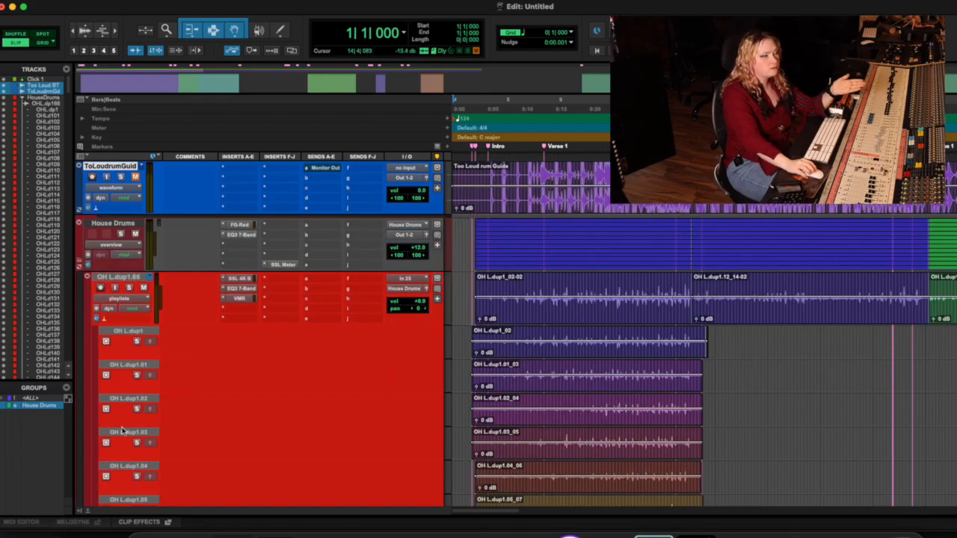
scroll(621, 209, "down", 3)
scroll(633, 269, "up", 2)
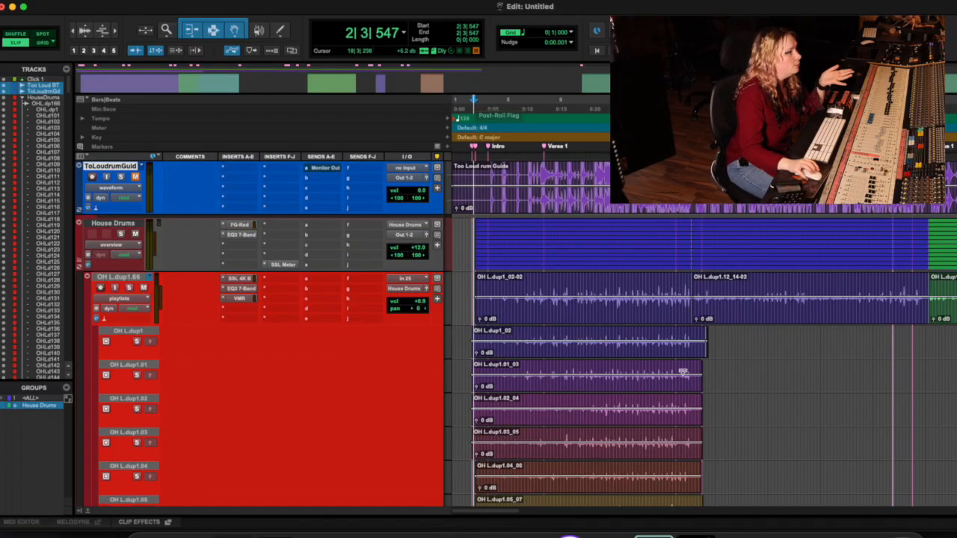
scroll(533, 306, "down", 2)
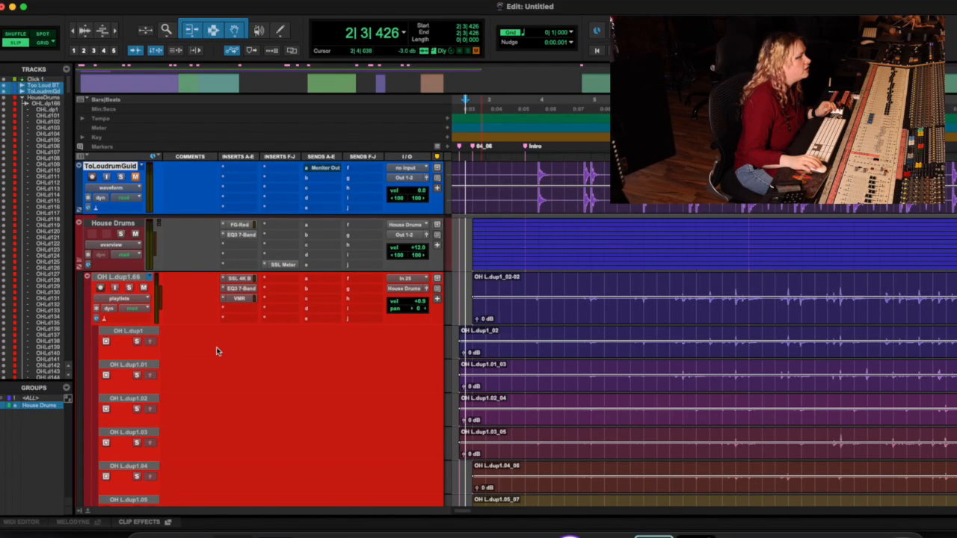
left_click(137, 342)
key("space")
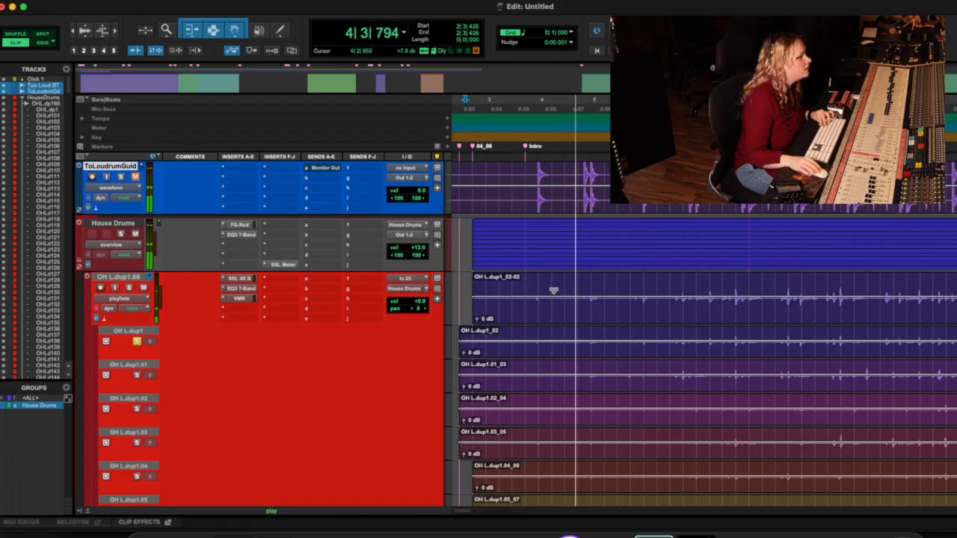
key("space")
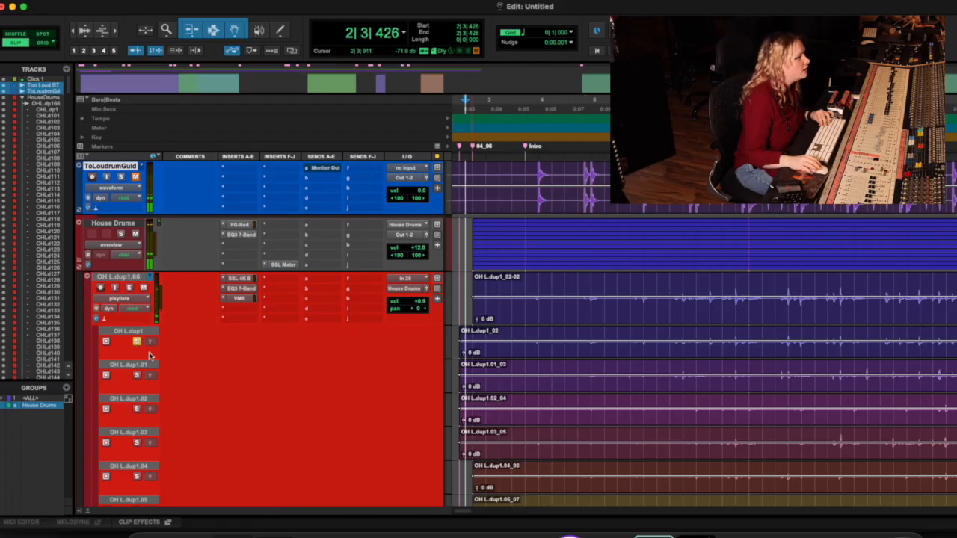
left_click(137, 342)
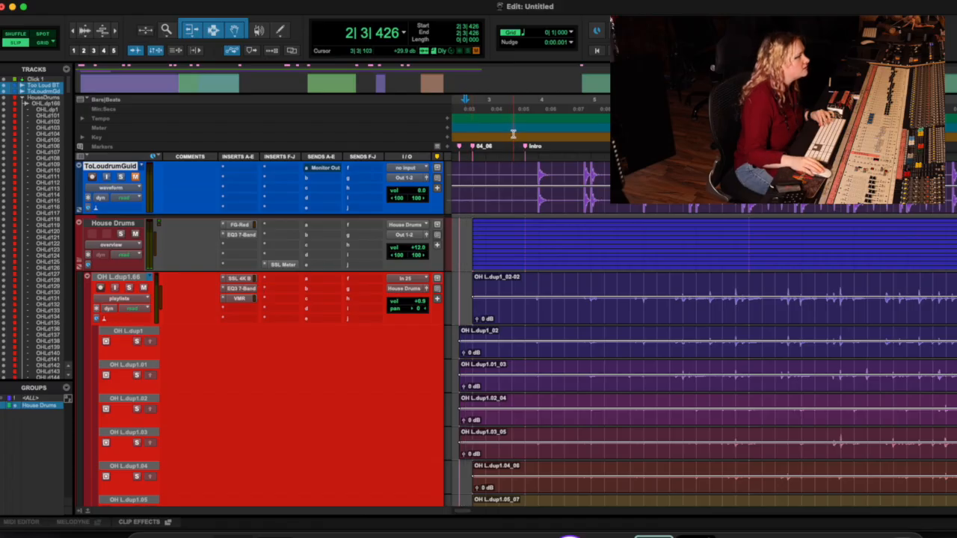
Step: Play the main playlist of the drum tracks from about bar 3 beat 4 without any take soloed
key("space")
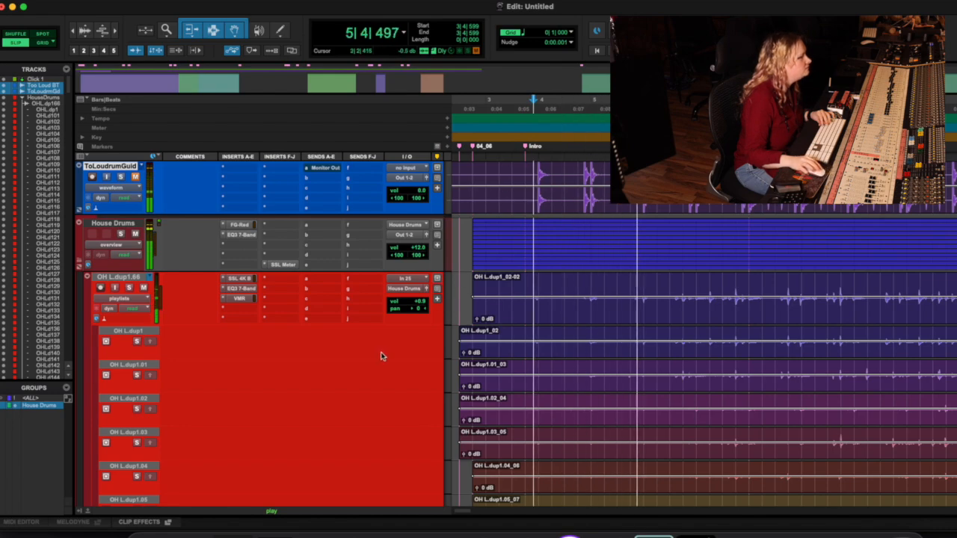
scroll(381, 356, "down", 3)
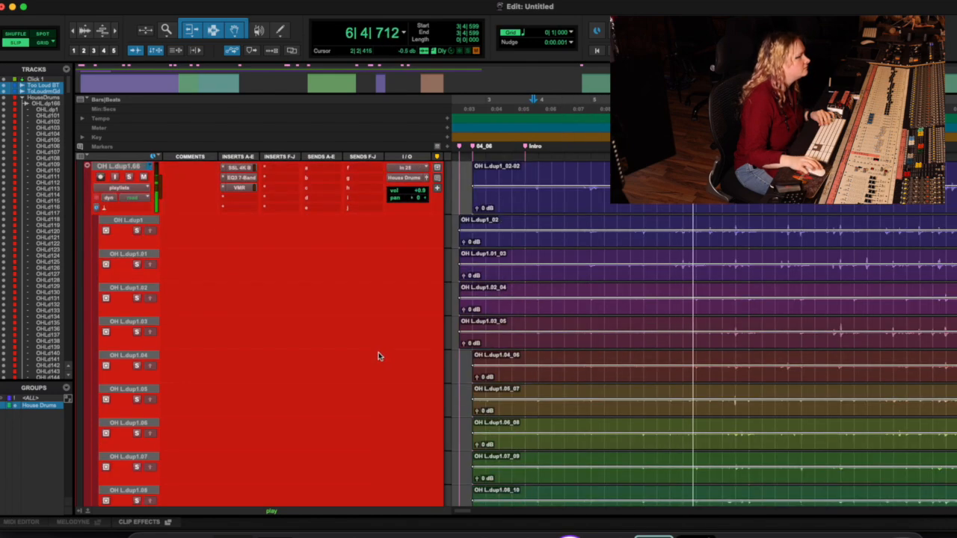
scroll(378, 356, "up", 2)
key("space")
Step: Solo the OH L.dup1.01 take and audition it from about bar 3 beat 4
left_click(137, 322)
key("space")
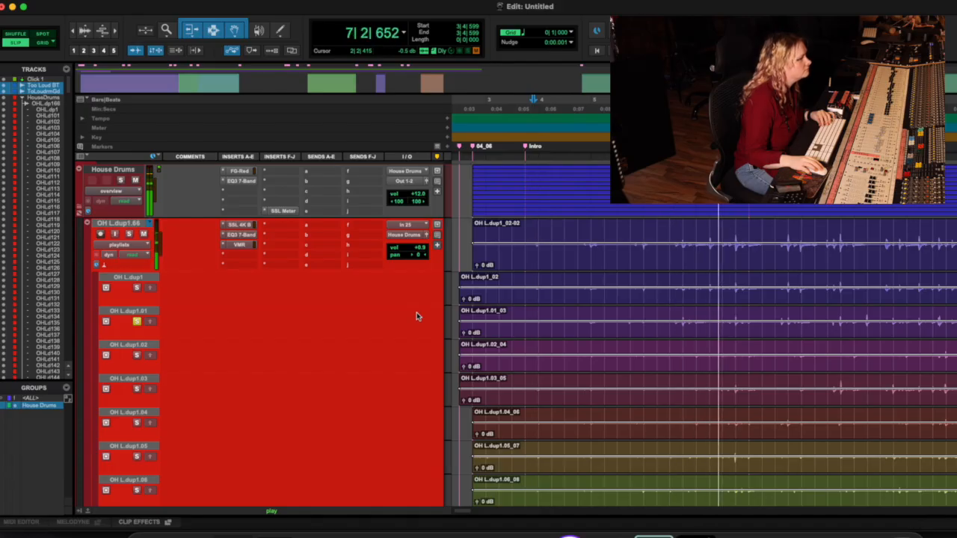
key("space")
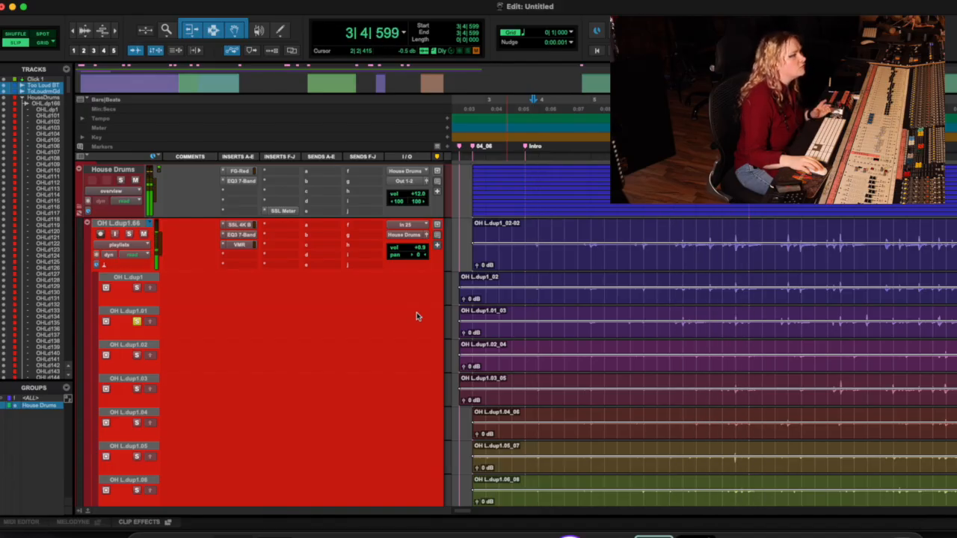
left_click(138, 322)
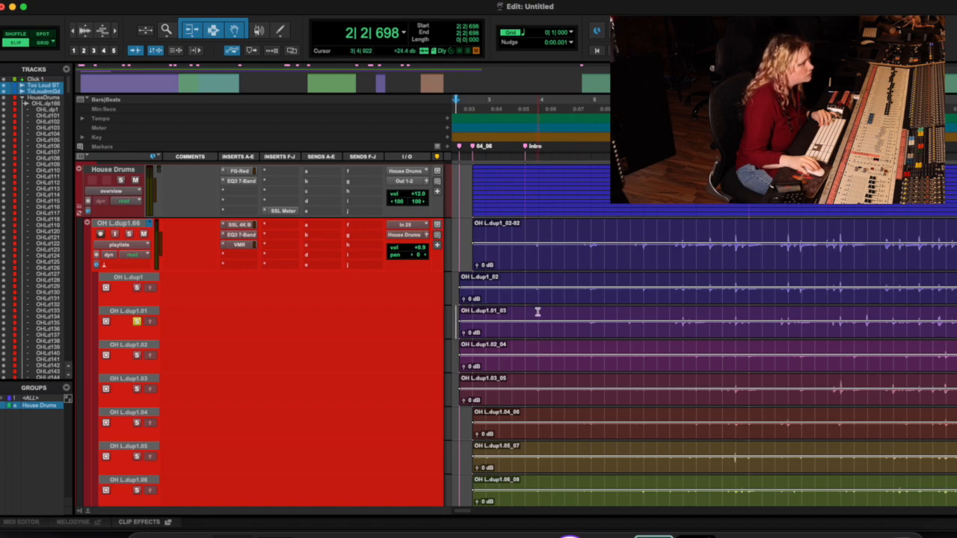
Step: Try to copy the passage from about bar 3 beat 4 to bar 9 beat 4 of take OH L.dup1.01 to the main playlist
left_click_drag(536, 311, 857, 311)
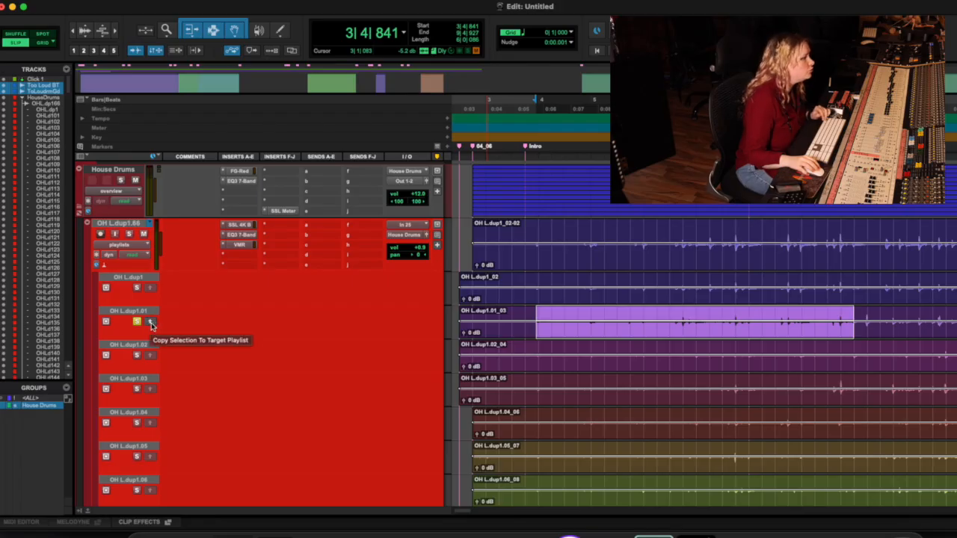
left_click(150, 323)
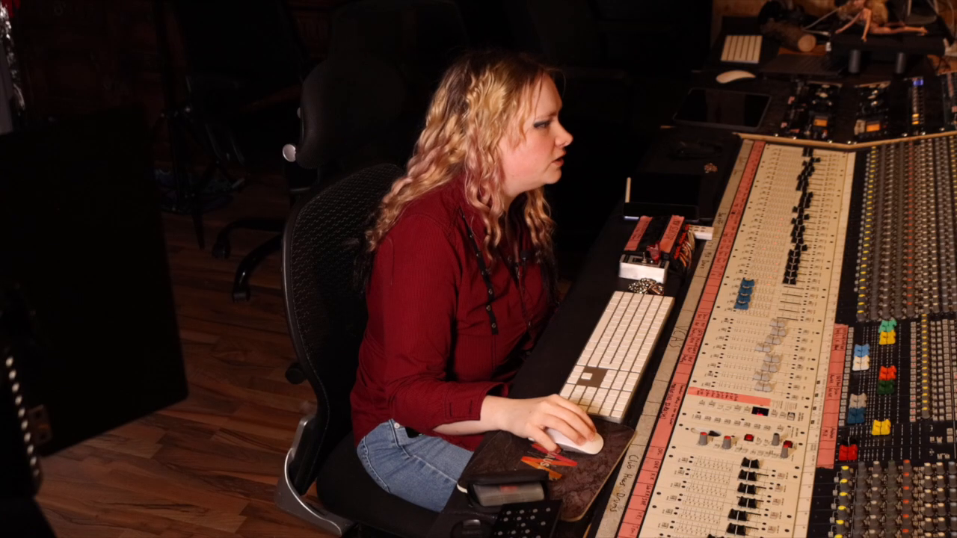
left_click_drag(545, 348, 795, 350)
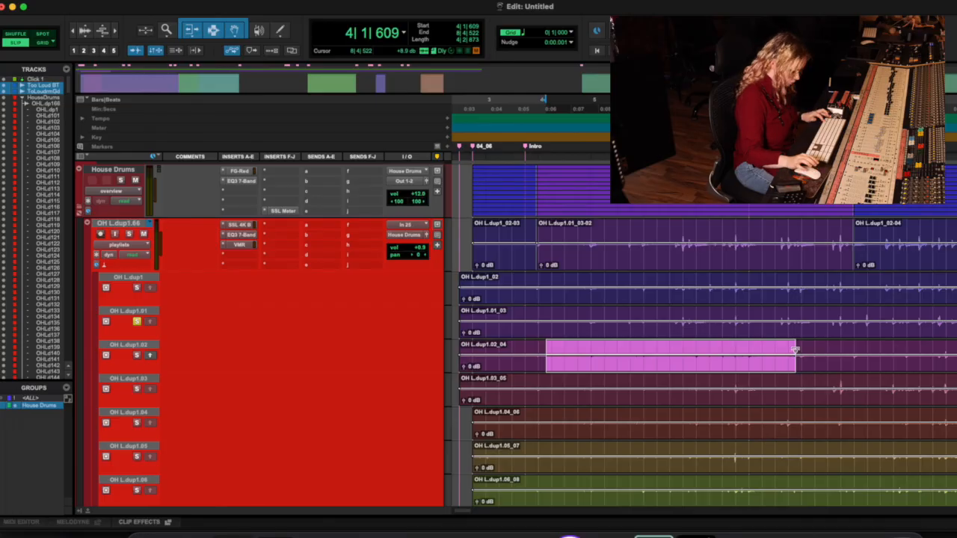
key("ctrl+alt+v")
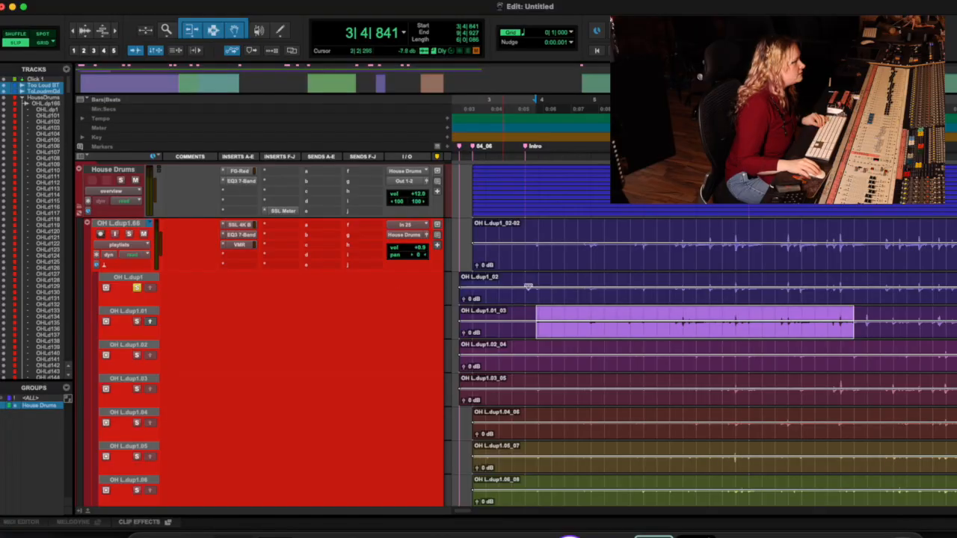
Step: Audition the soloed OH L.dup1 take from about bar 3 and switch the solo to OH L.dup1.01 for comparison
left_click(506, 104)
key("space")
left_click(137, 322)
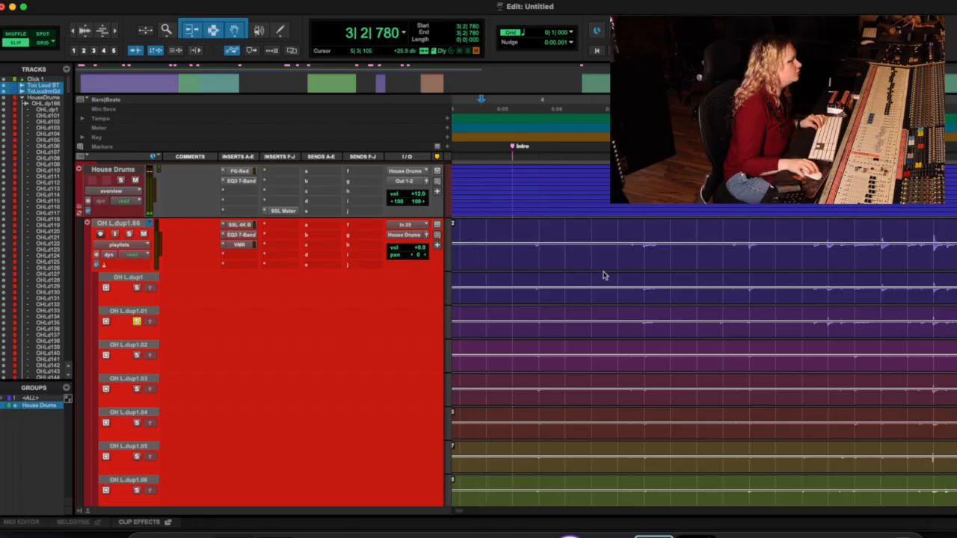
Step: Solo and audition take OH L.dup1.09 from about bar 3 beat 2, and do the same with OH L.dup1.08 for comparison
scroll(609, 320, "down", 5)
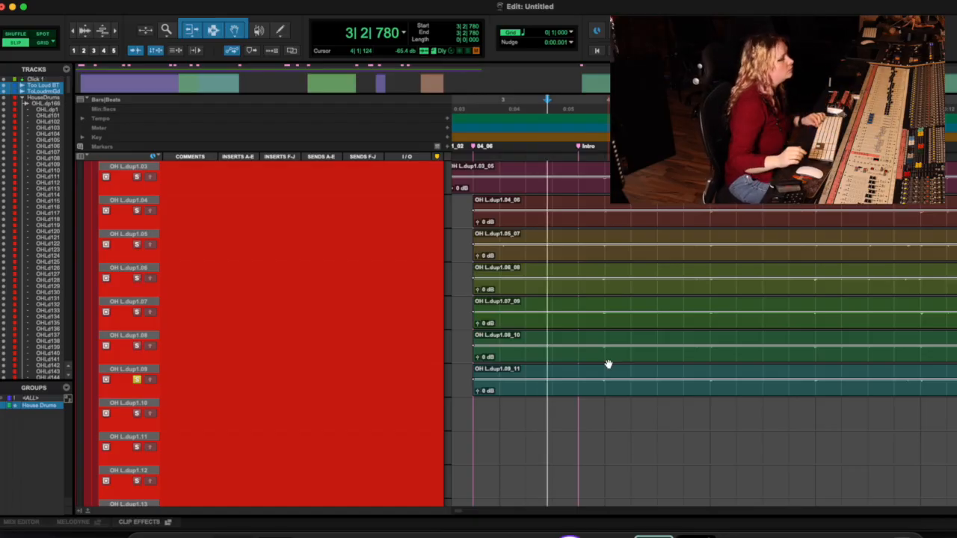
key("space")
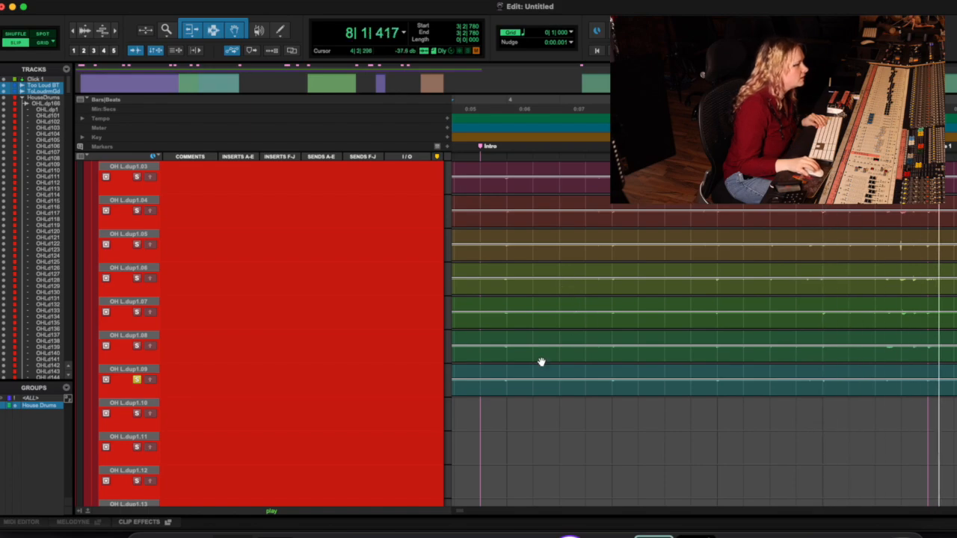
key("space")
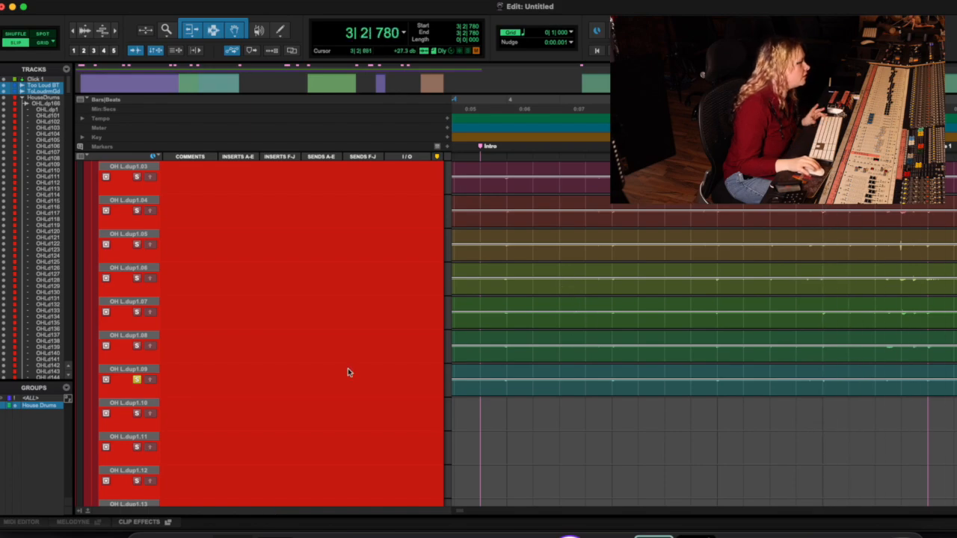
left_click(140, 348)
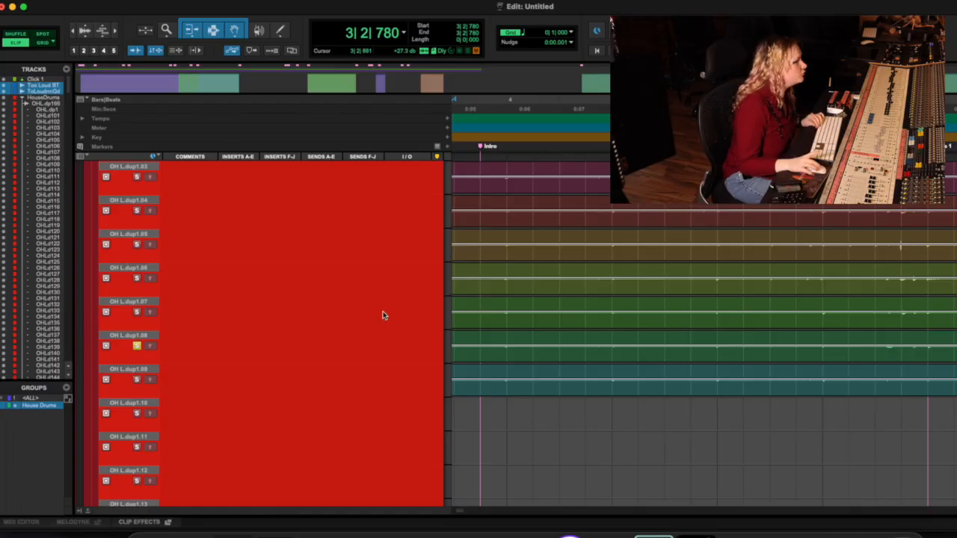
key("space")
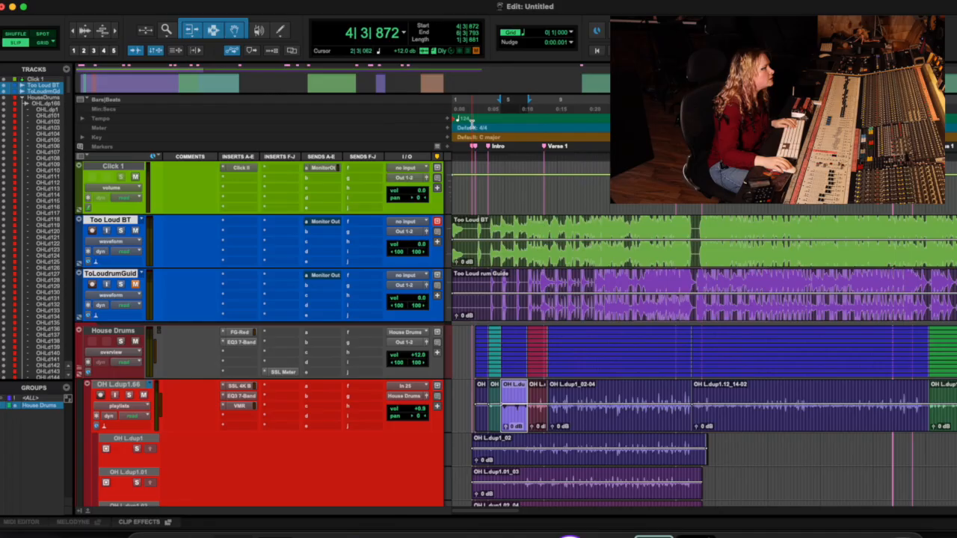
Step: Inspect the clip boundaries at the start of the comped main playlist and play it from about bar 3 beat 4
left_click(472, 110)
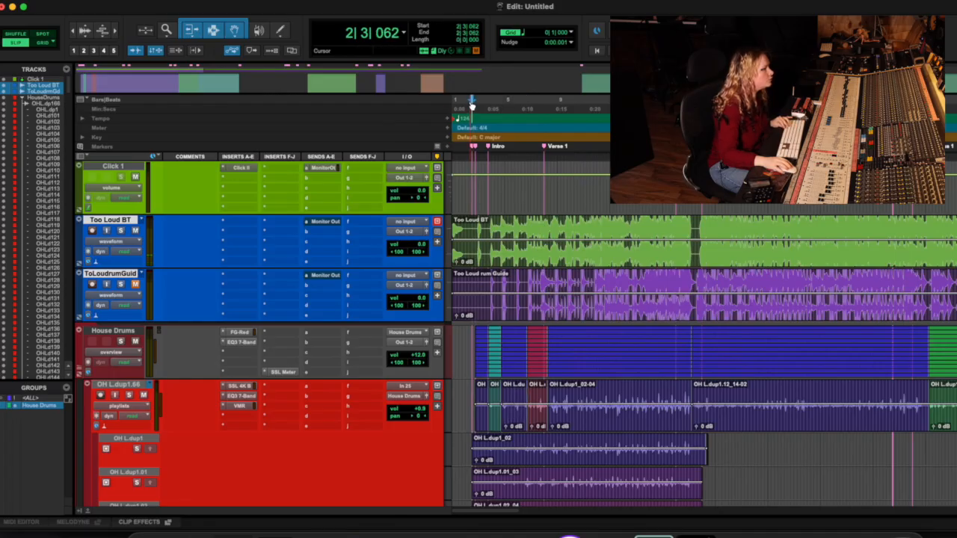
key("t")
key("t")
key("t")
key("t")
key("t")
scroll(535, 113, "right", 10)
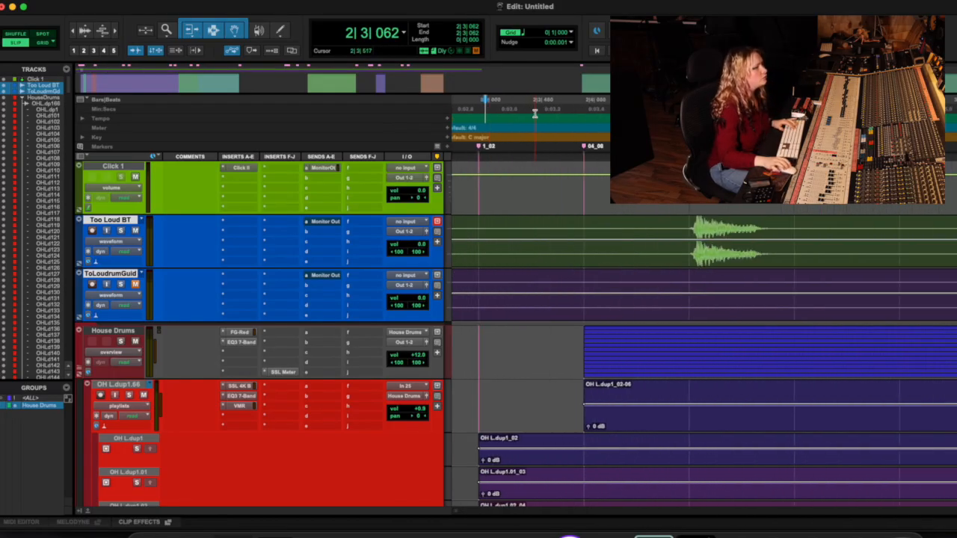
scroll(534, 113, "left", 4)
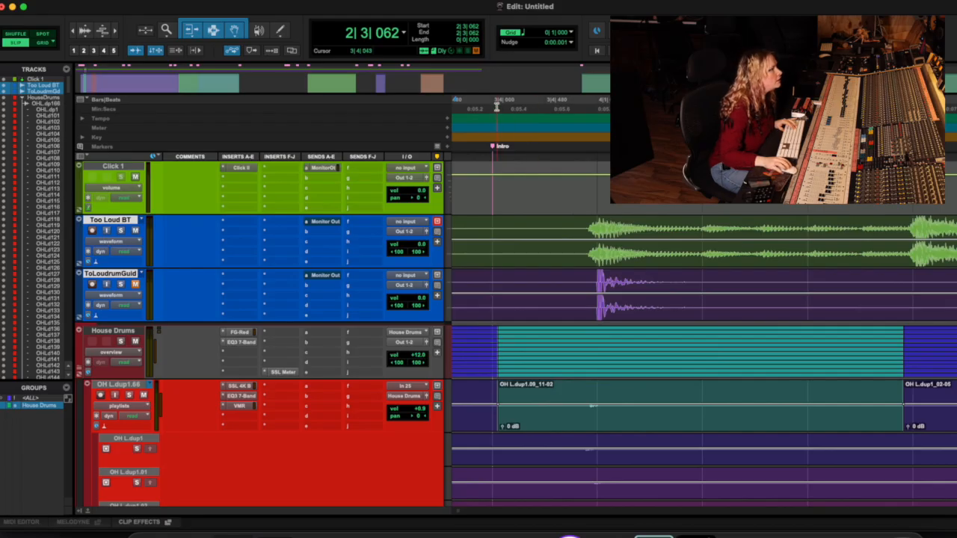
scroll(662, 316, "left", 4)
scroll(662, 316, "right", 1)
key("space")
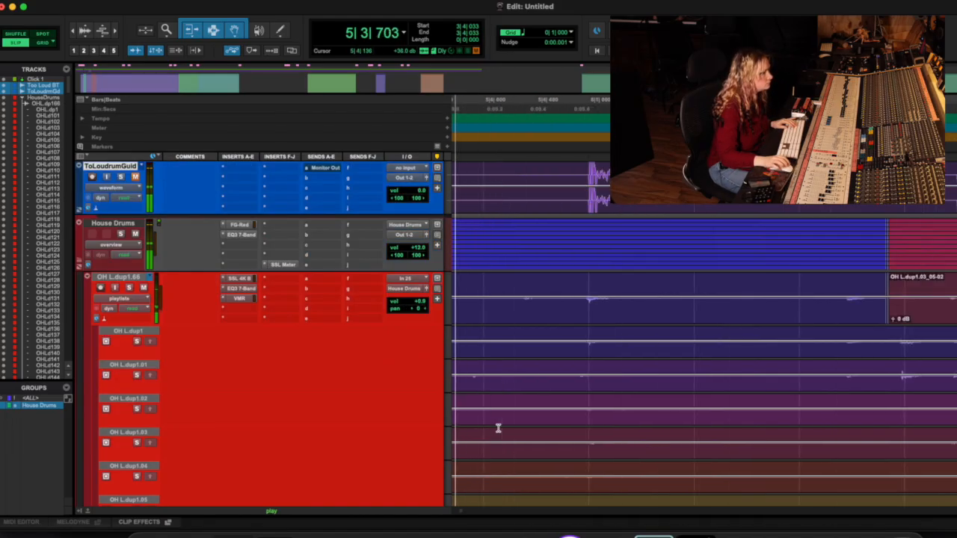
key("space")
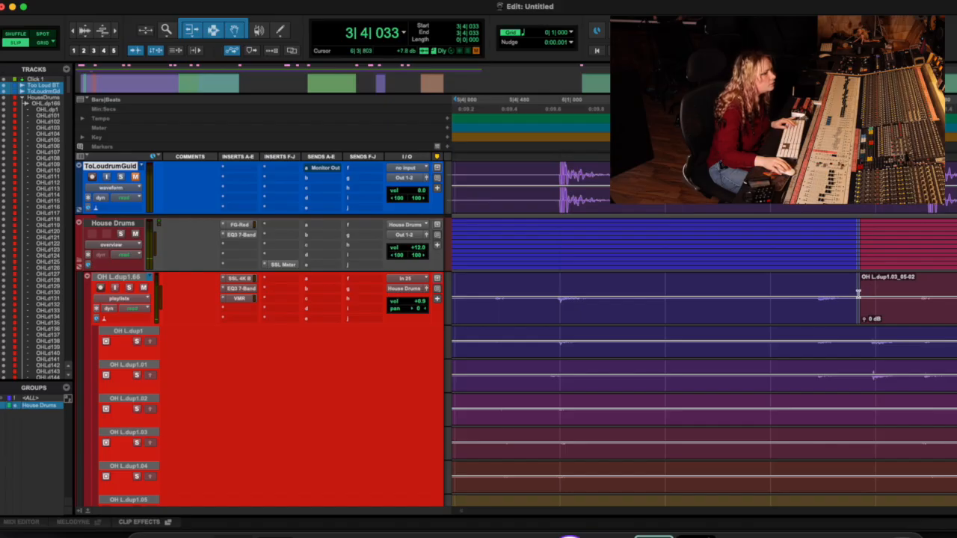
Step: Trim the start of the OH L.dup1.03_05-02 clip to about 6|3|096 and play the transition from about bar 5 beat 4
scroll(857, 293, "up", 2)
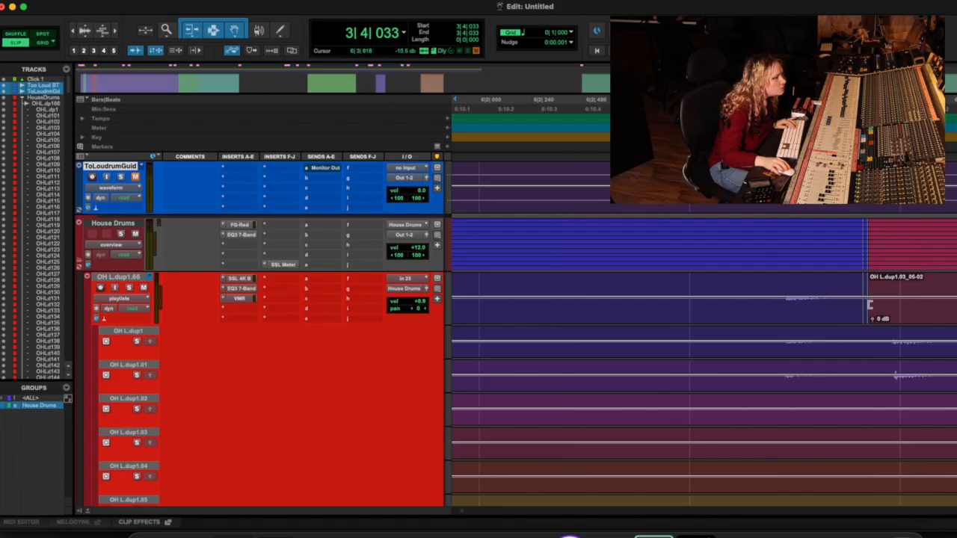
left_click_drag(869, 304, 713, 319)
key("space")
key("space")
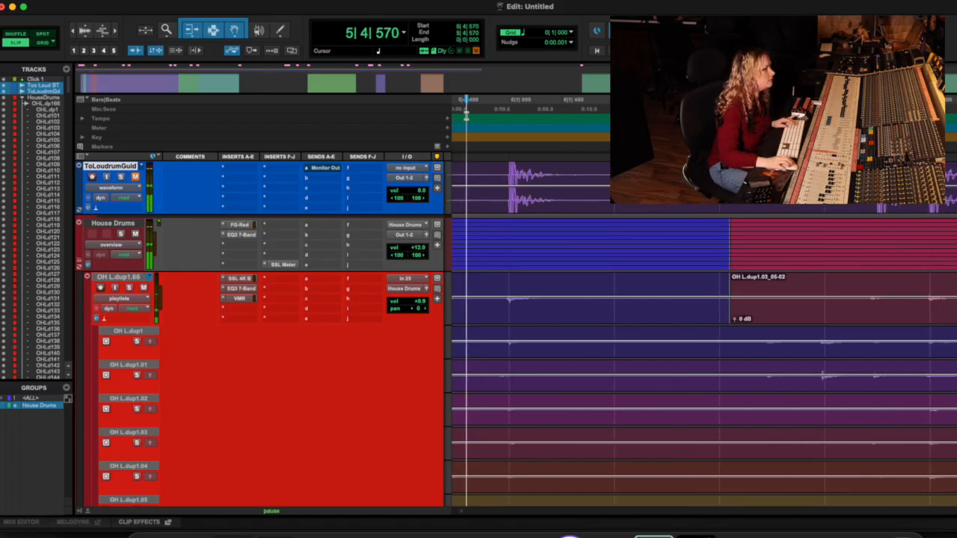
key("space")
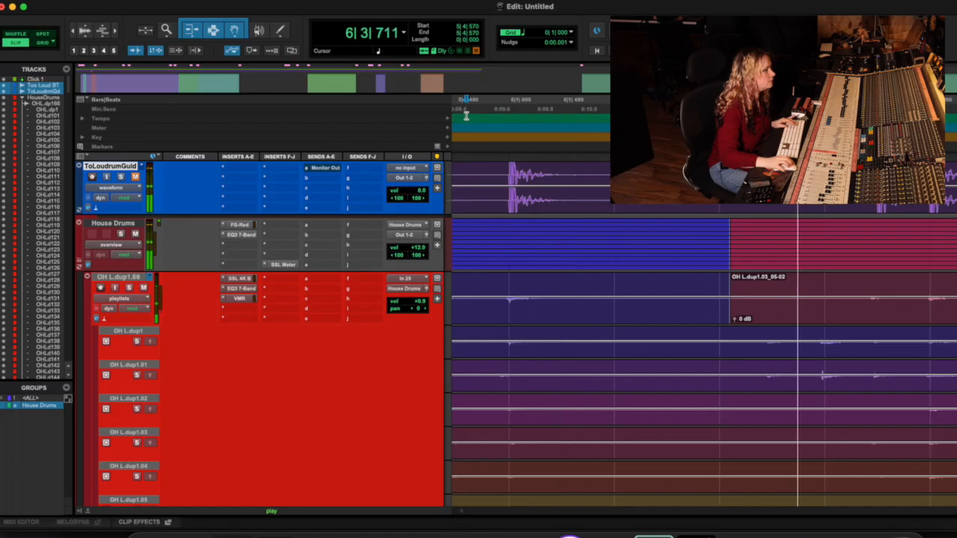
key("space")
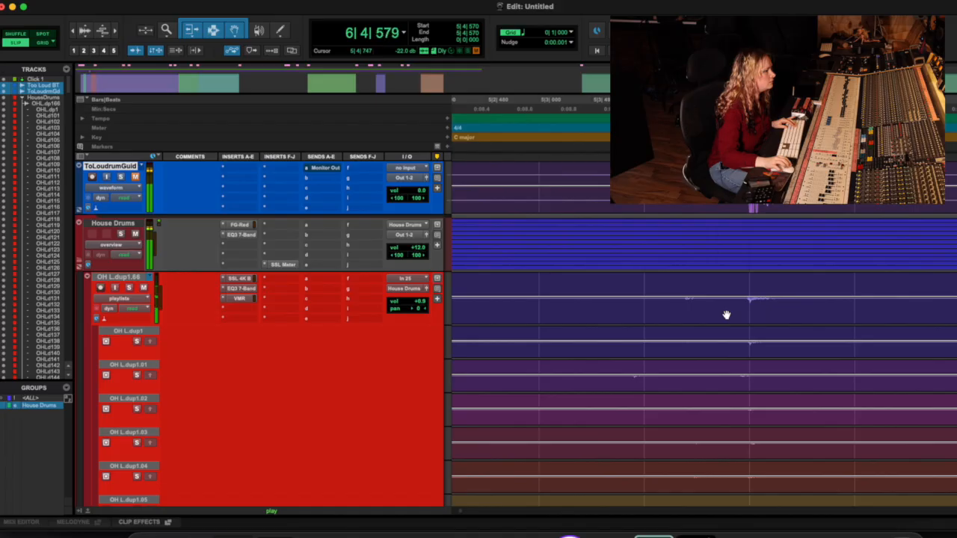
key("space")
Step: Extend the end of the OH L.dup1_02-05 clip to about 6|3|914 and play the transition from about 5|3|823
scroll(726, 314, "right", 2)
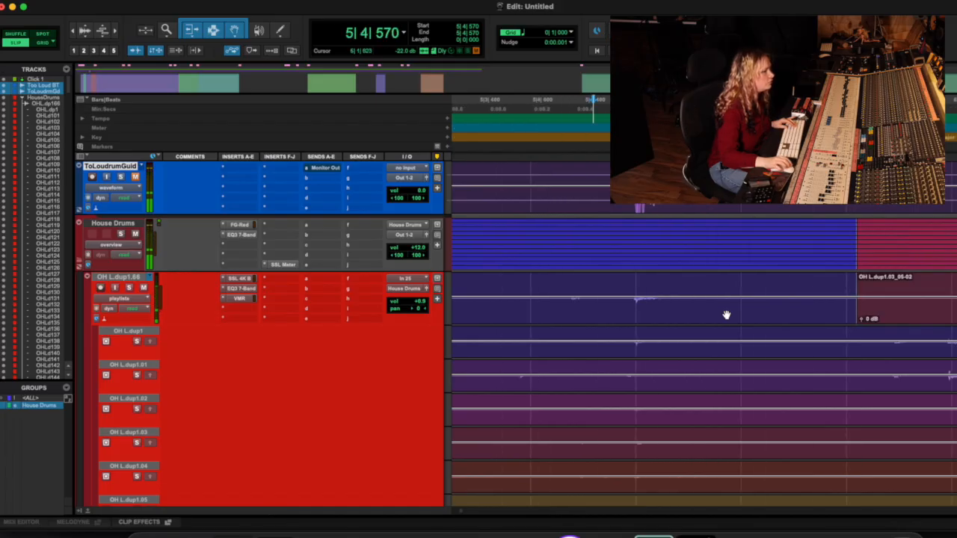
left_click_drag(828, 302, 924, 312)
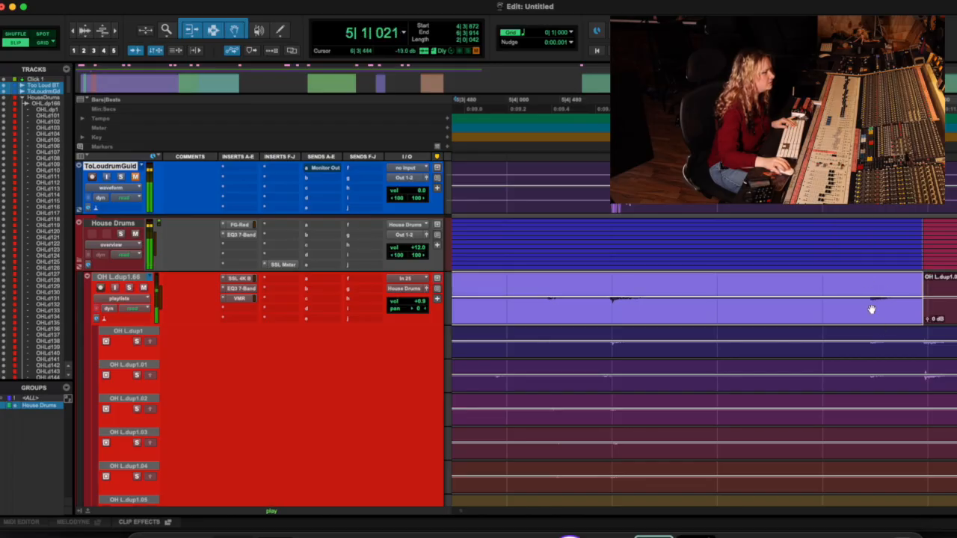
left_click(491, 110)
key("space")
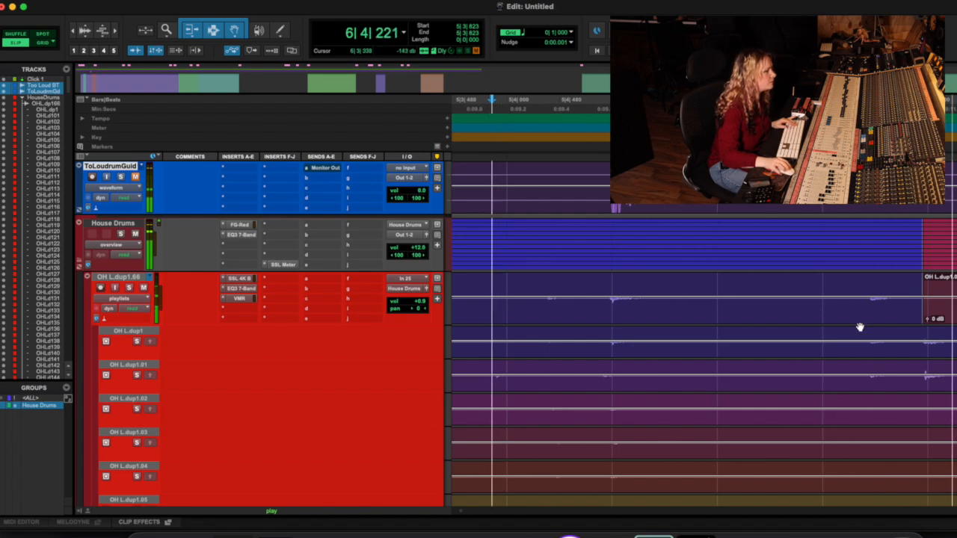
key("space")
Step: Solo take OH L.dup1.09 and take OH L.dup1.08 in turn and audition each from about 5|3|823
key("r")
scroll(910, 319, "down", 1)
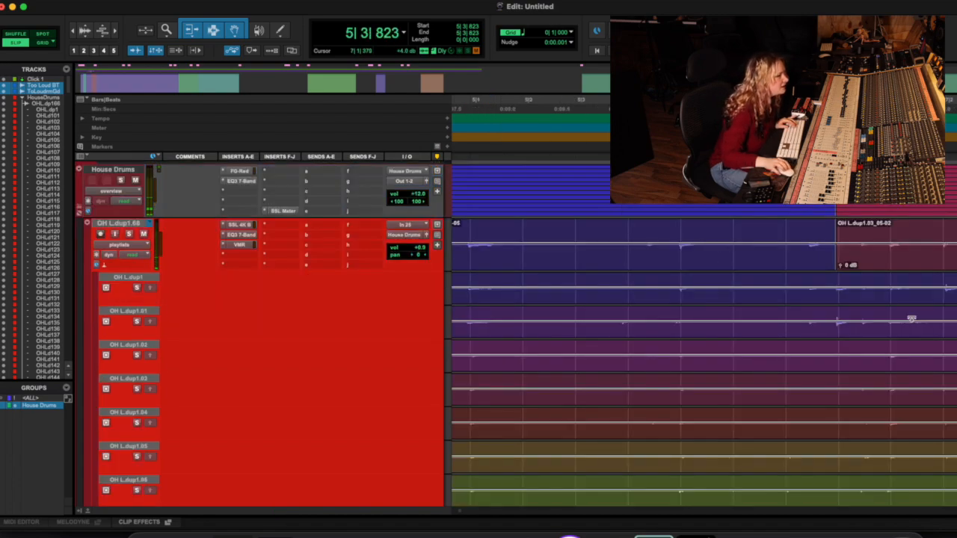
scroll(911, 319, "down", 3)
scroll(759, 423, "down", 1)
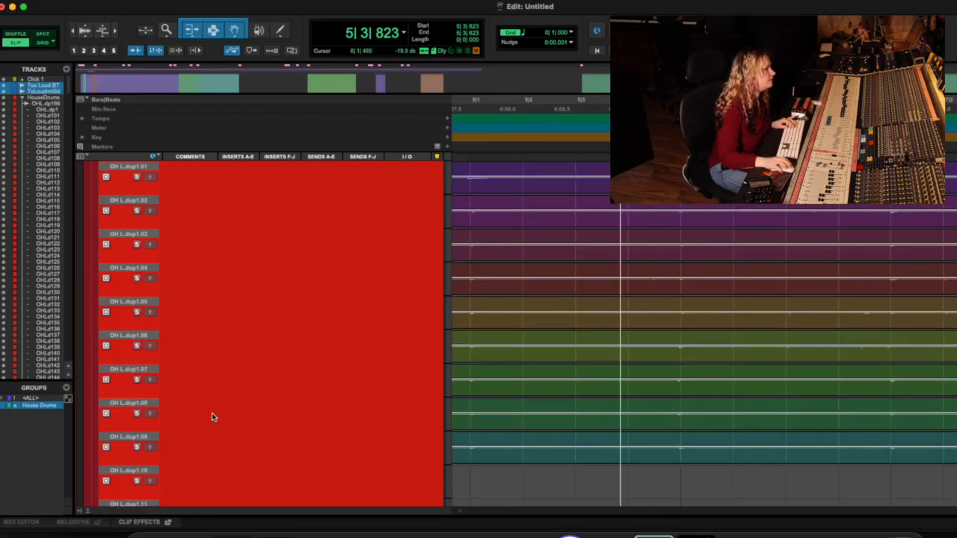
left_click(136, 447)
key("space")
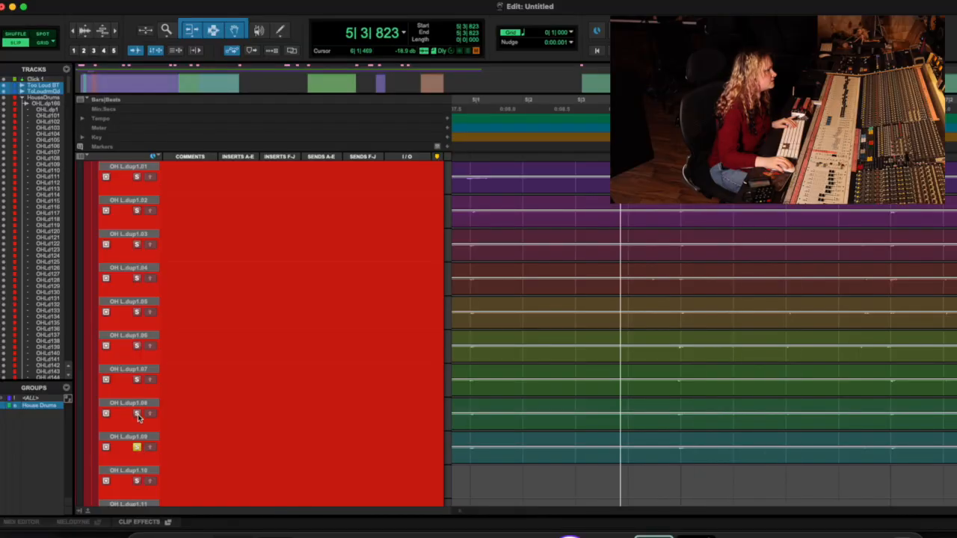
left_click(137, 415)
key("space")
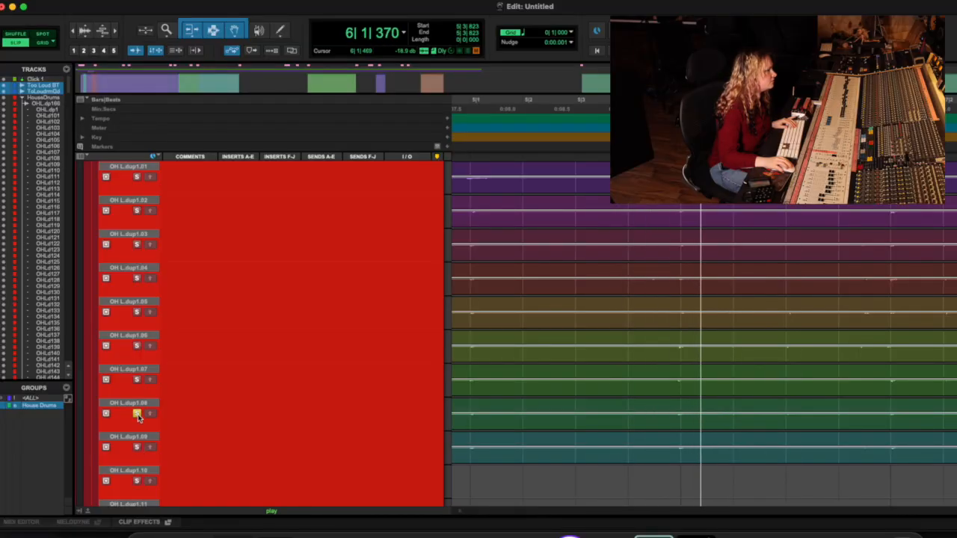
key("space")
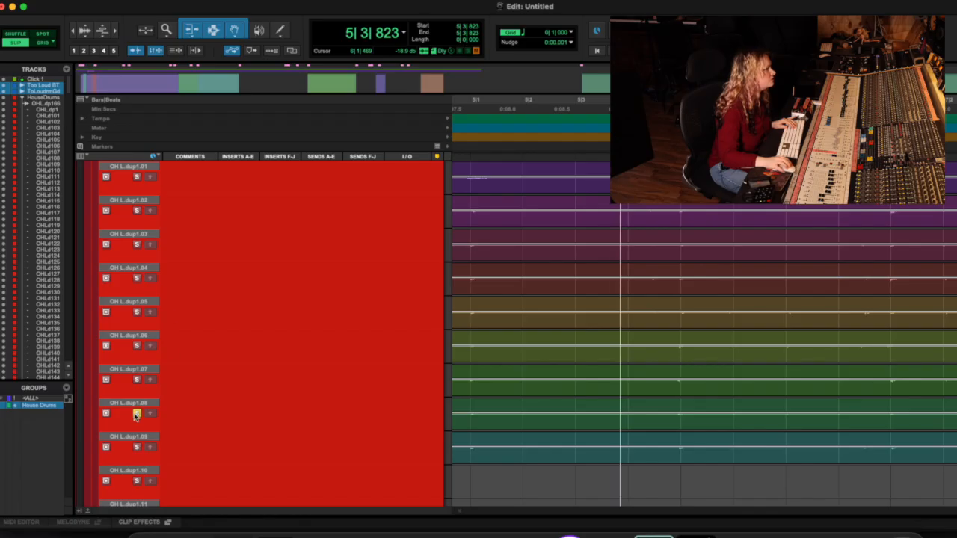
Step: Play the main playlist from about 5|3|823 without any take soloed and look over the takes beneath it
scroll(543, 369, "up", 5)
key("space")
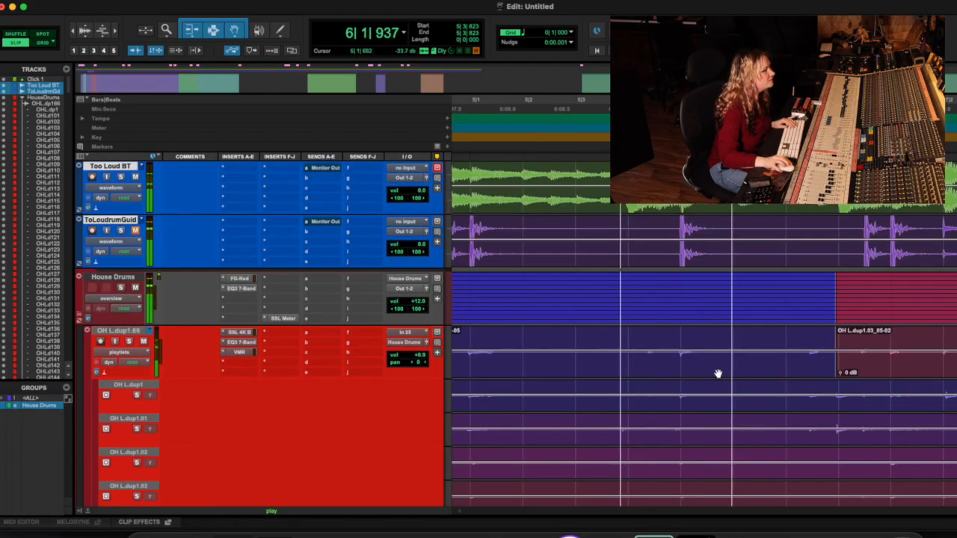
scroll(736, 365, "down", 6)
scroll(737, 362, "up", 5)
key("space")
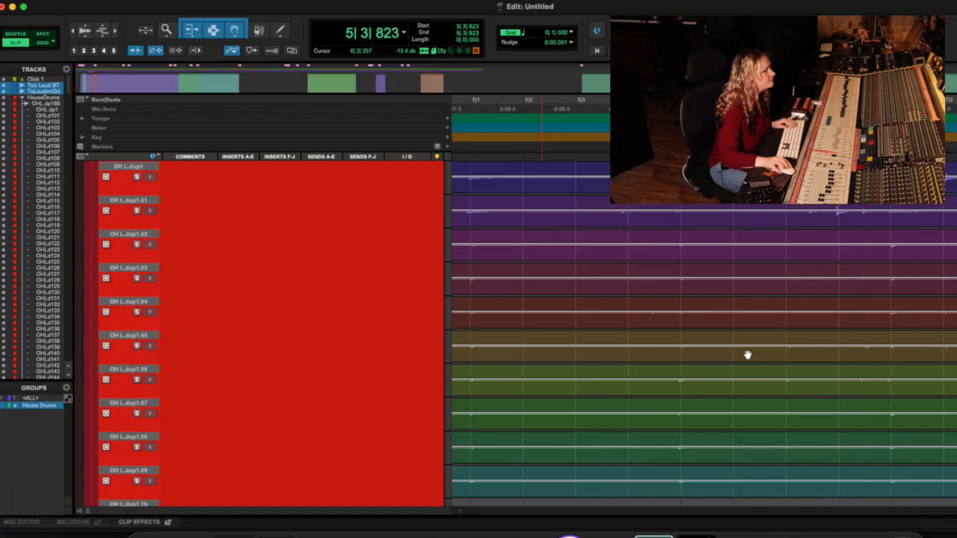
Step: Trim the start of the OH L.dup1.03_05-02 clip on the main playlist back to about 5|4|024
scroll(746, 353, "up", 4)
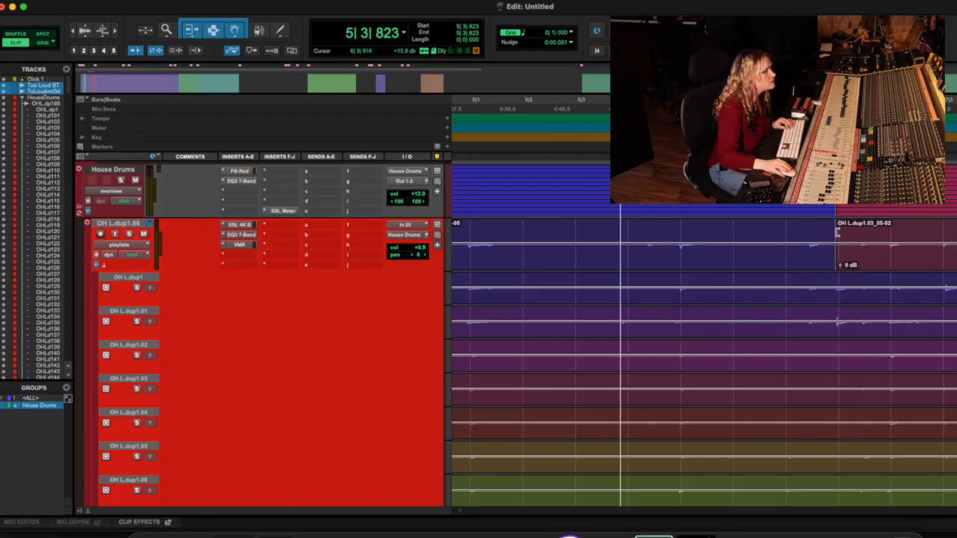
left_click_drag(837, 232, 629, 236)
key("space")
Step: Play the main playlist across the trimmed edit from about bar 4 beat 4 and again from about bar 5 beat 2
key("space")
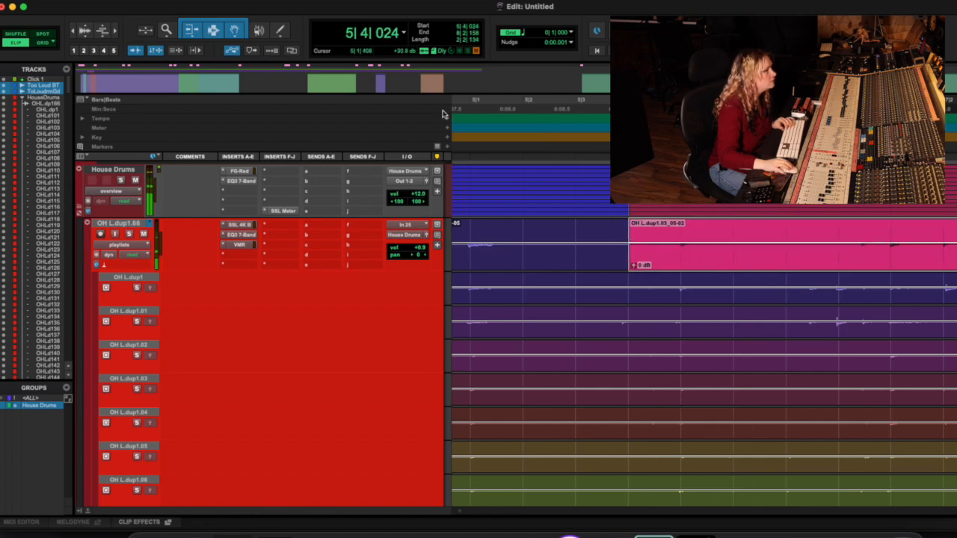
left_click(463, 110)
key("space")
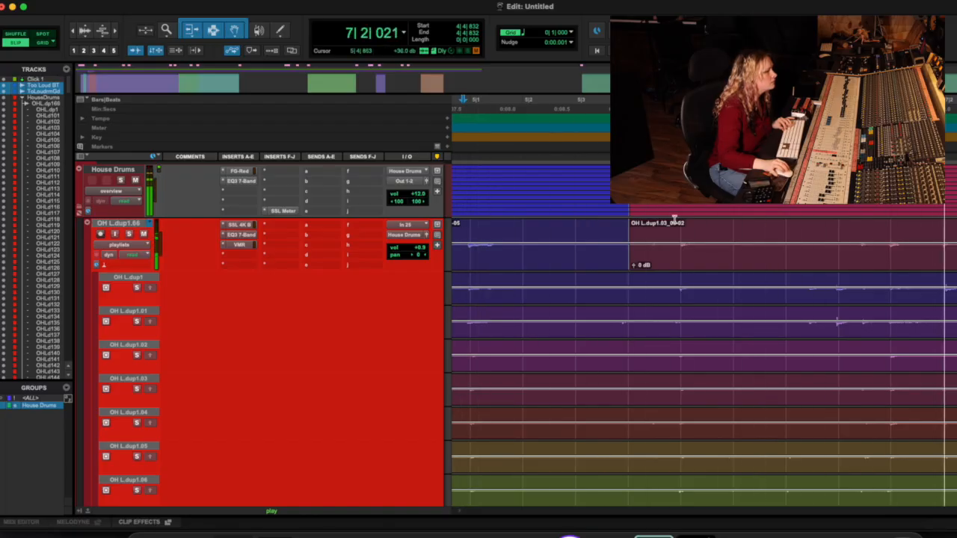
left_click(528, 110)
key("space")
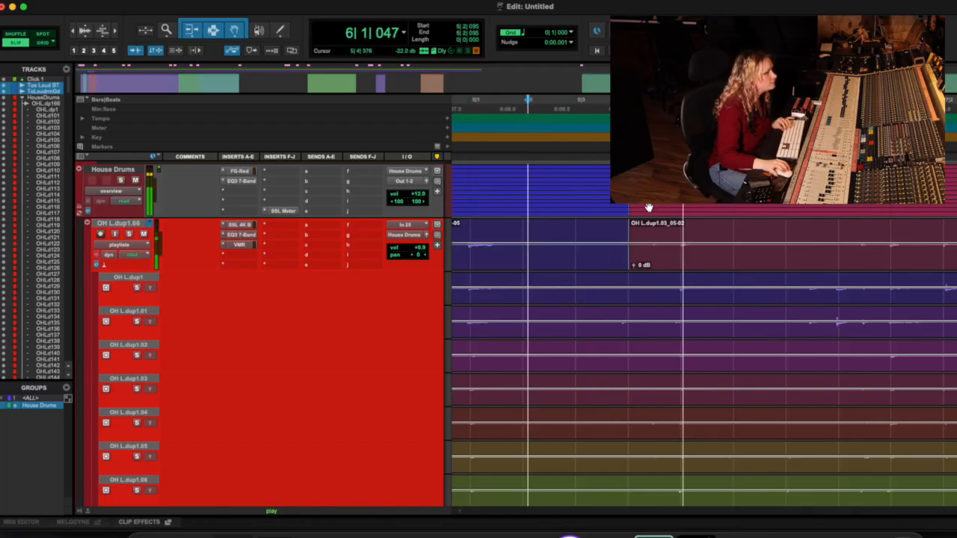
key("space")
Step: Solo take OH L.dup1.07 and audition it from about bar 5 beat 2
scroll(648, 207, "down", 2)
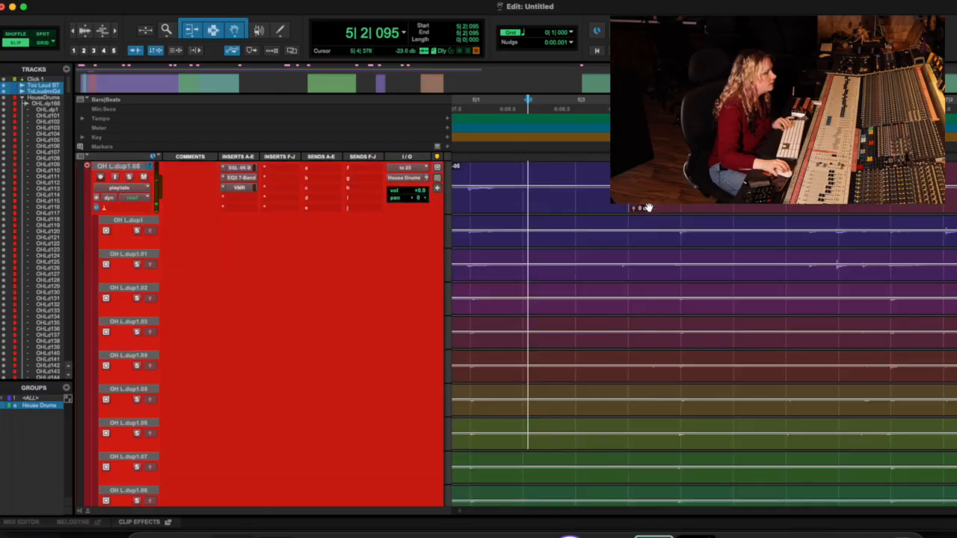
scroll(648, 207, "down", 5)
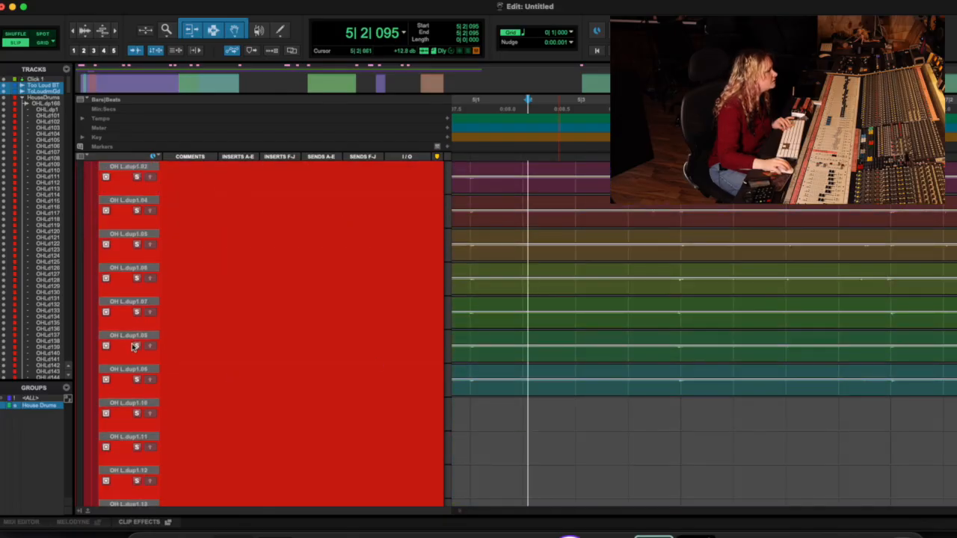
left_click(137, 313)
key("space")
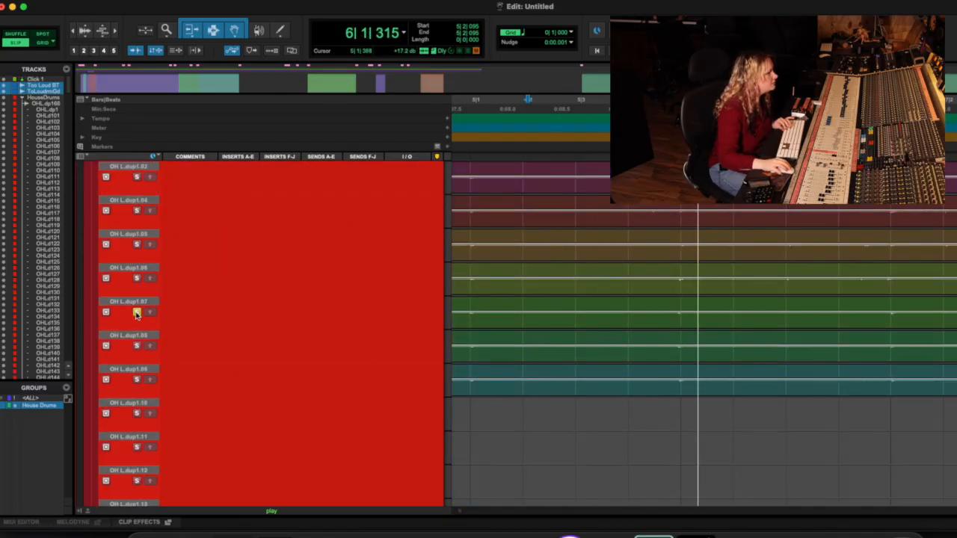
key("space")
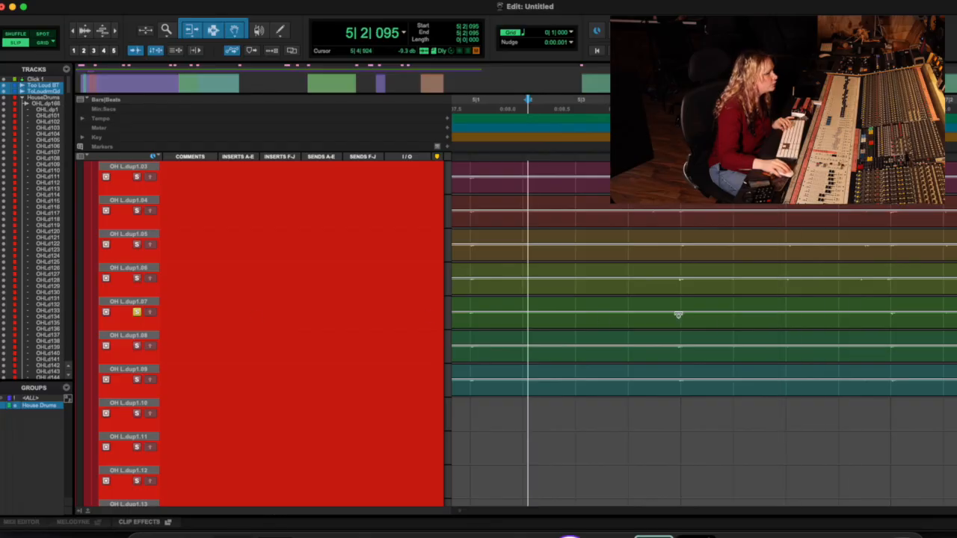
Step: Copy the passage from about bar 5 beat 4 to bar 6 beat 3 of take OH L.dup1.07 to the main playlist and play the comp
left_click(633, 315)
scroll(374, 300, "up", 10)
key("space")
key("space")
key("space")
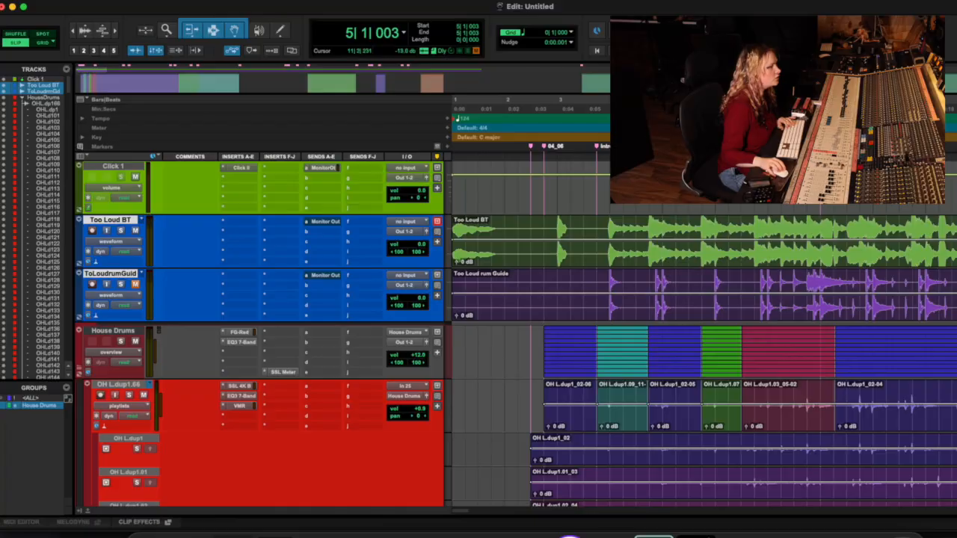
Step: Play the main playlist from about bar 7 beat 1 and inspect the transition into the OH L.dup1.09_11-03 clip
scroll(516, 332, "down", 10)
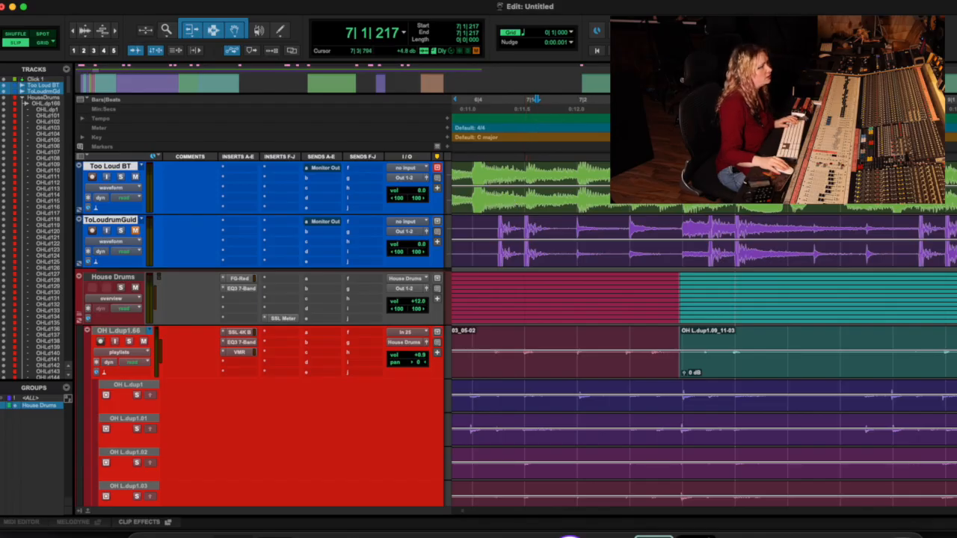
key("space")
key("space")
key("space")
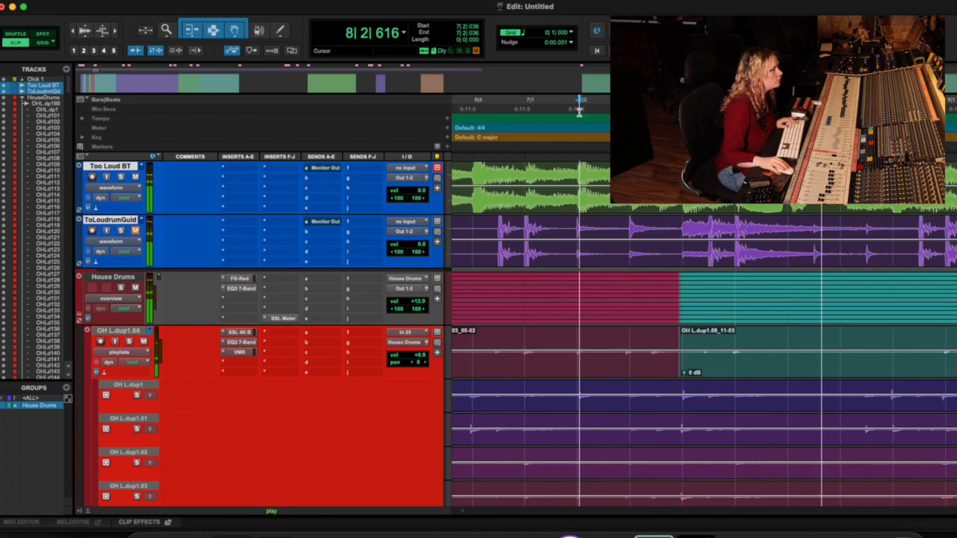
key("space")
left_click(568, 108)
key("space")
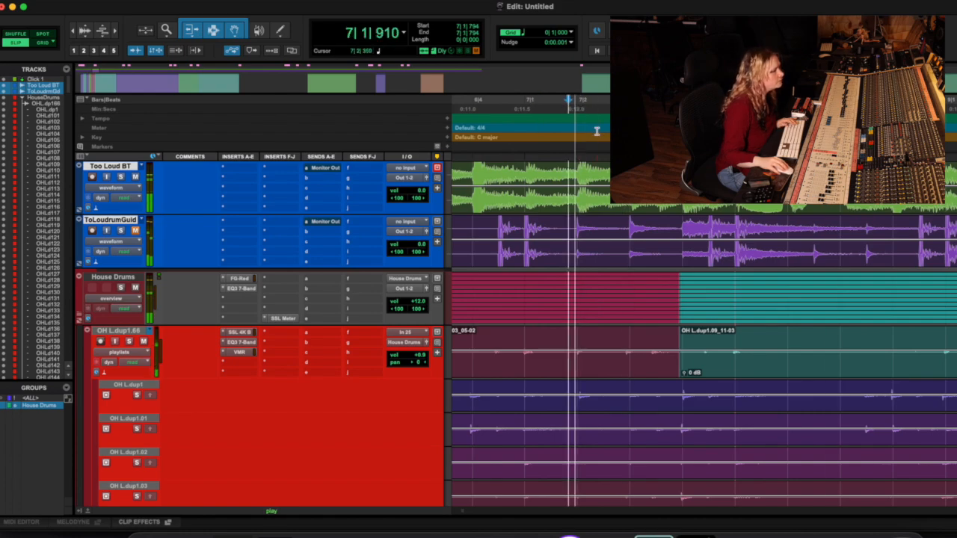
key("space")
scroll(803, 366, "right", 2)
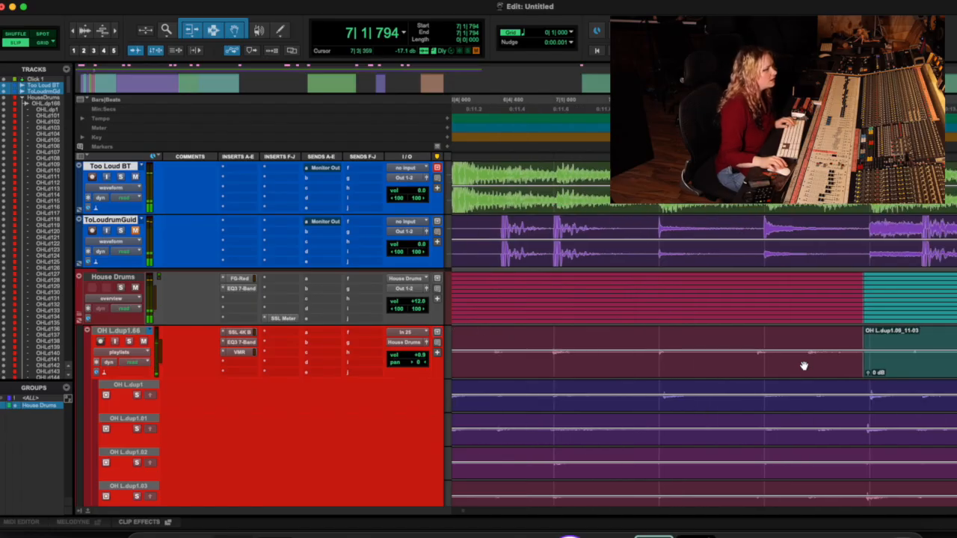
scroll(784, 361, "right", 1)
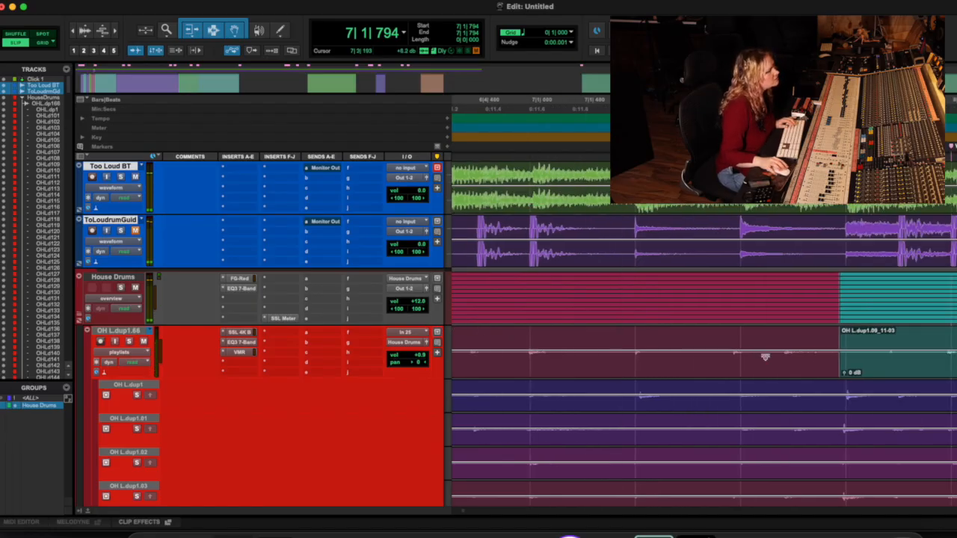
left_click(834, 360)
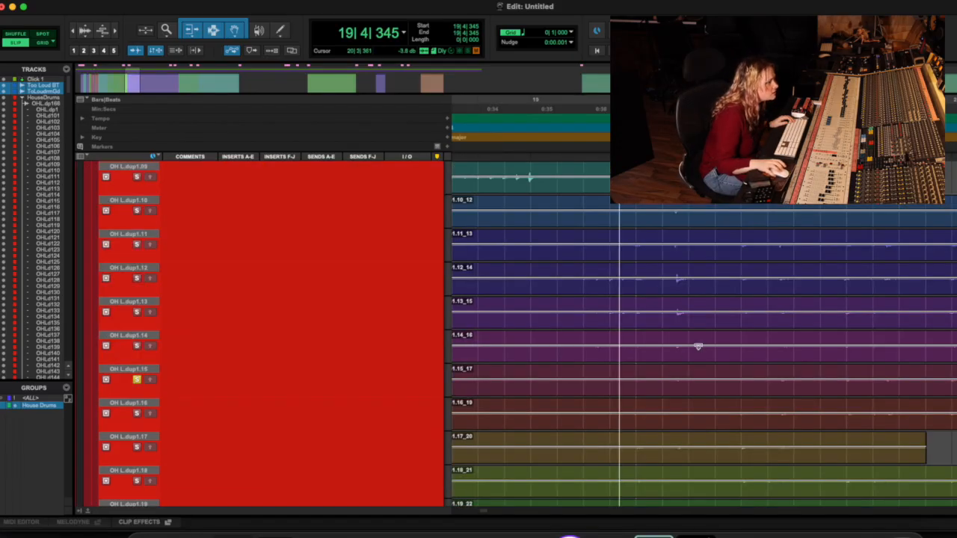
Step: Compare the takes around bars 18 to 23 and select the passage of take OH L.dup1.19 starting at 19|3|158
scroll(697, 346, "down", 2)
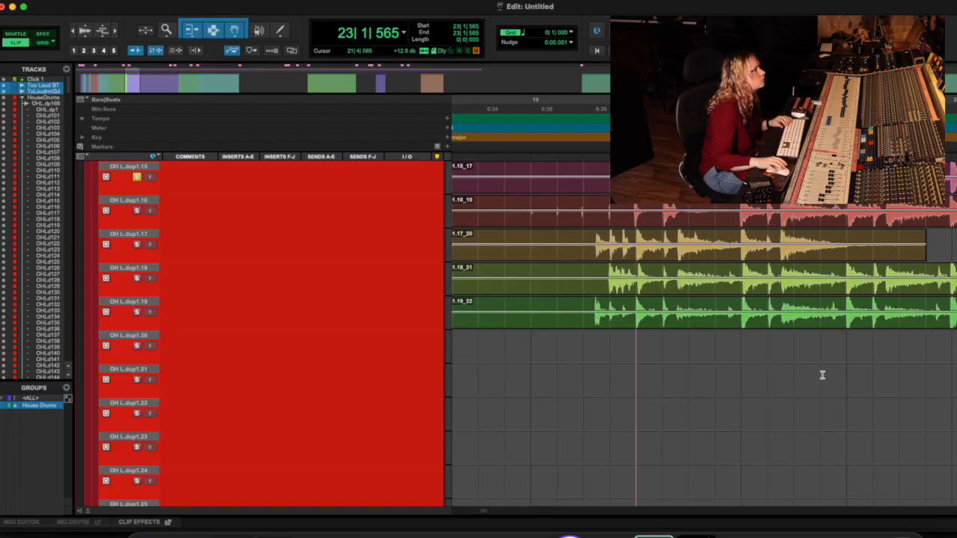
scroll(821, 376, "up", 5)
scroll(728, 263, "left", 3)
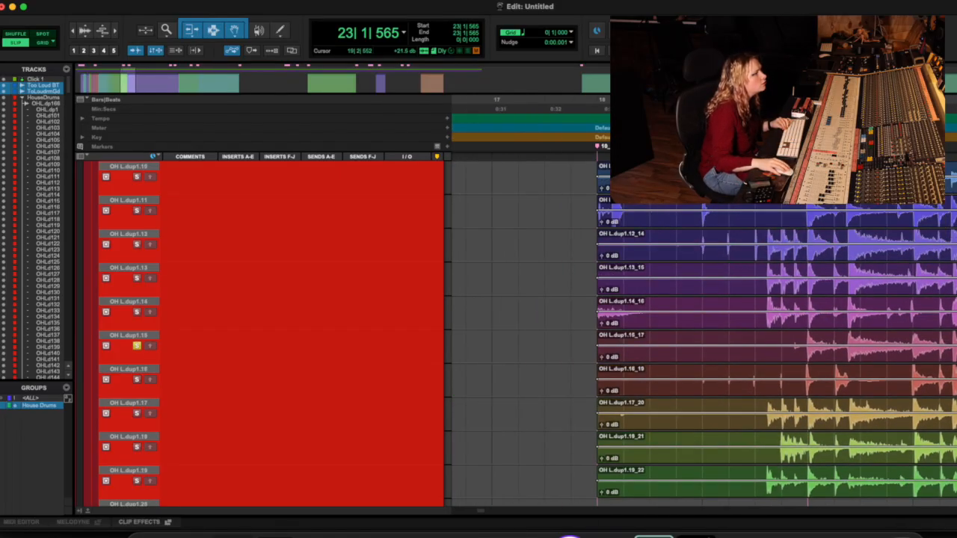
left_click_drag(667, 379, 956, 380)
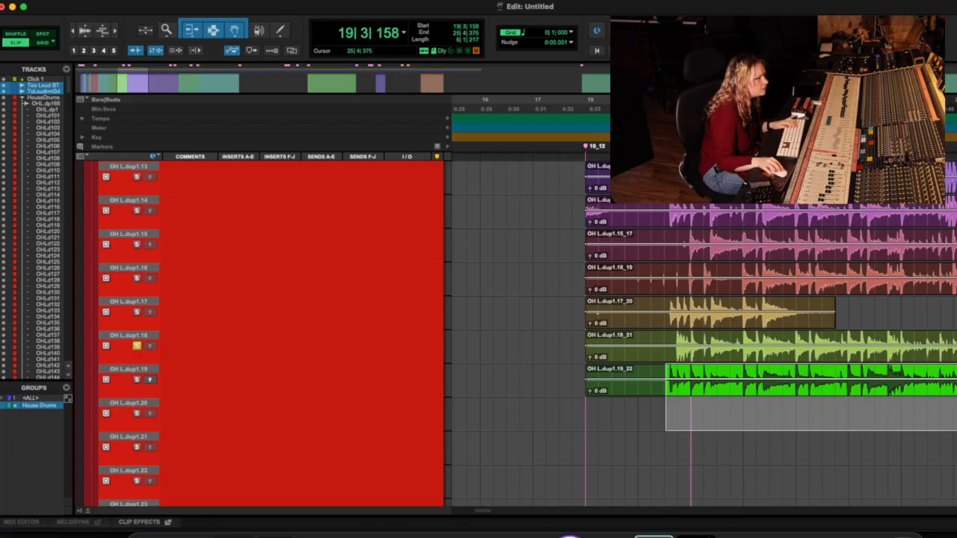
scroll(808, 374, "left", 7)
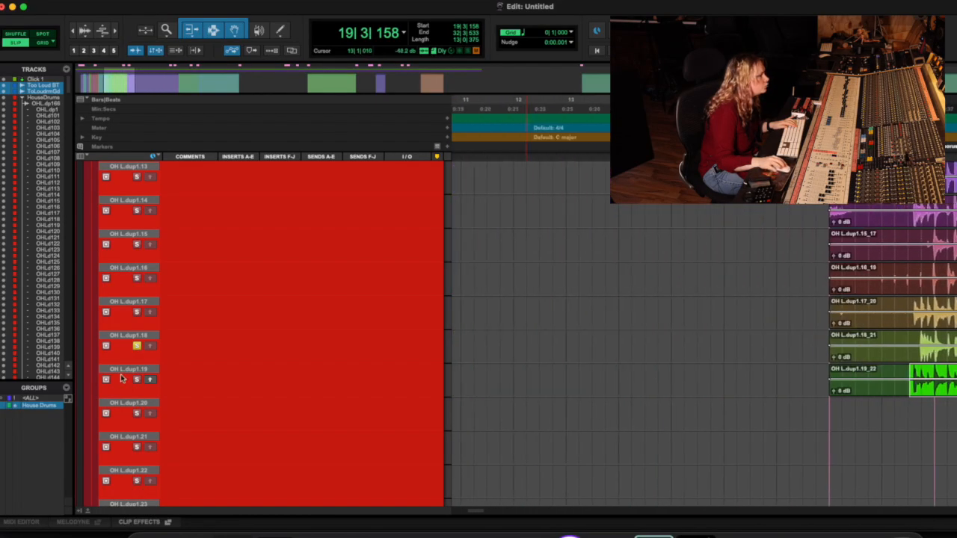
Step: Examine takes OH L.dup1.11 to OH L.dup1.19 between about bars 29 and 31
scroll(766, 364, "right", 3)
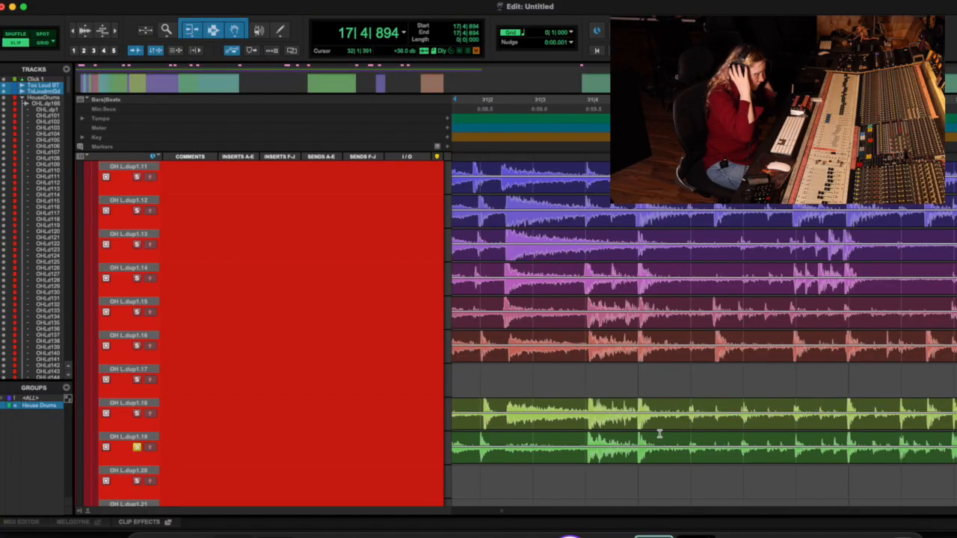
scroll(659, 433, "left", 5)
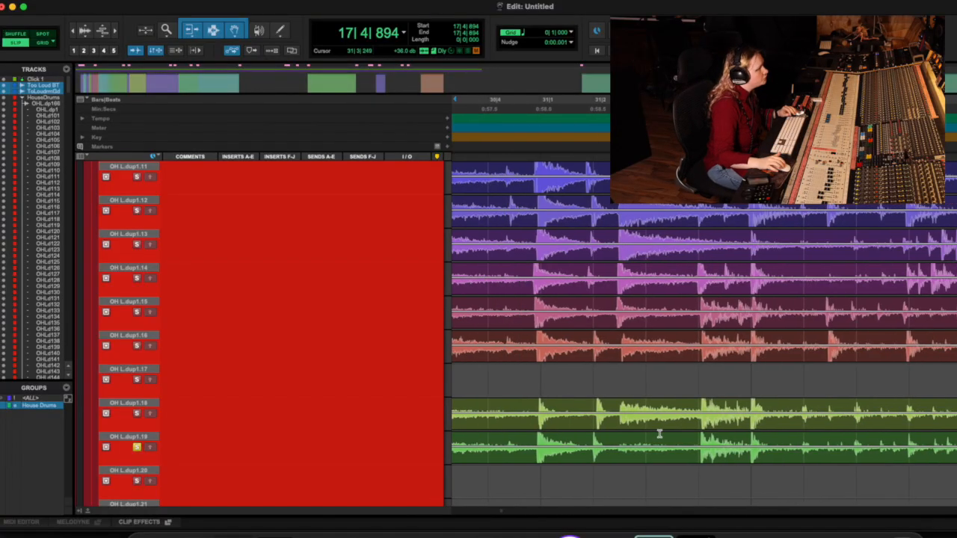
scroll(659, 433, "down", 1)
scroll(659, 434, "left", 5)
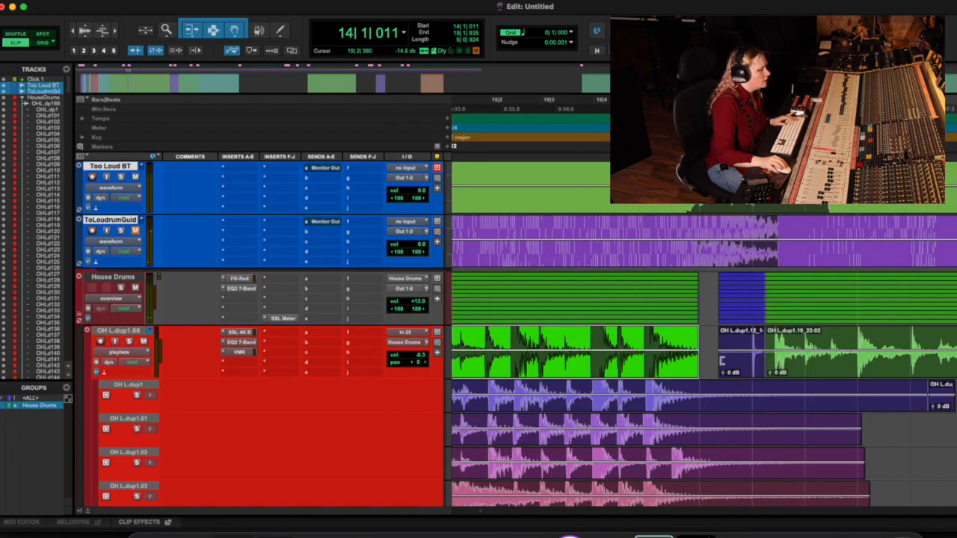
left_click_drag(721, 359, 696, 360)
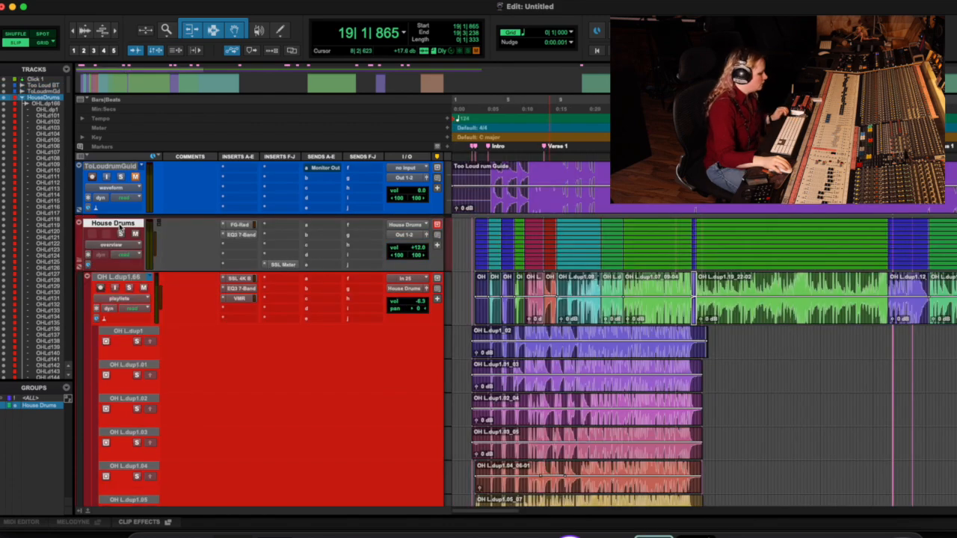
Step: Collapse the House Drums folder track
left_click(79, 226)
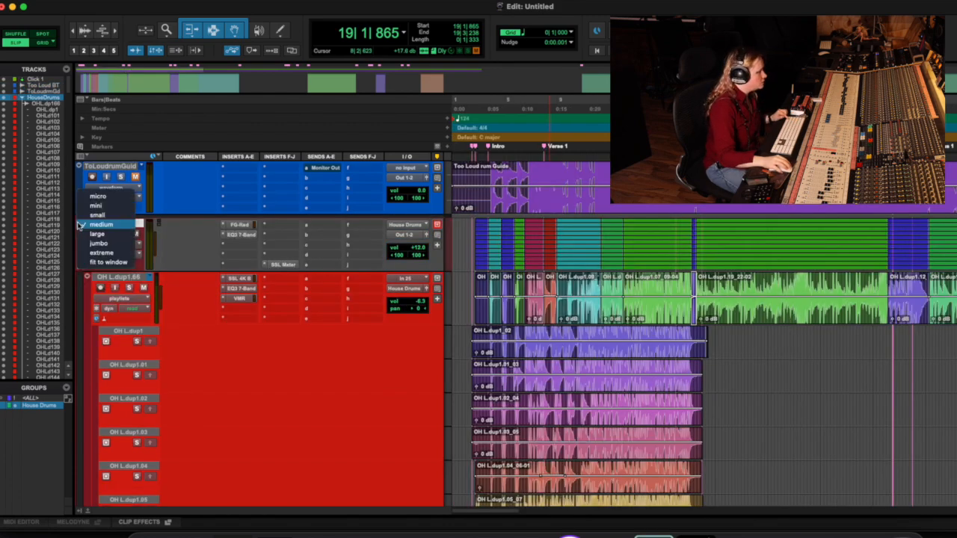
left_click(73, 227)
left_click(79, 265)
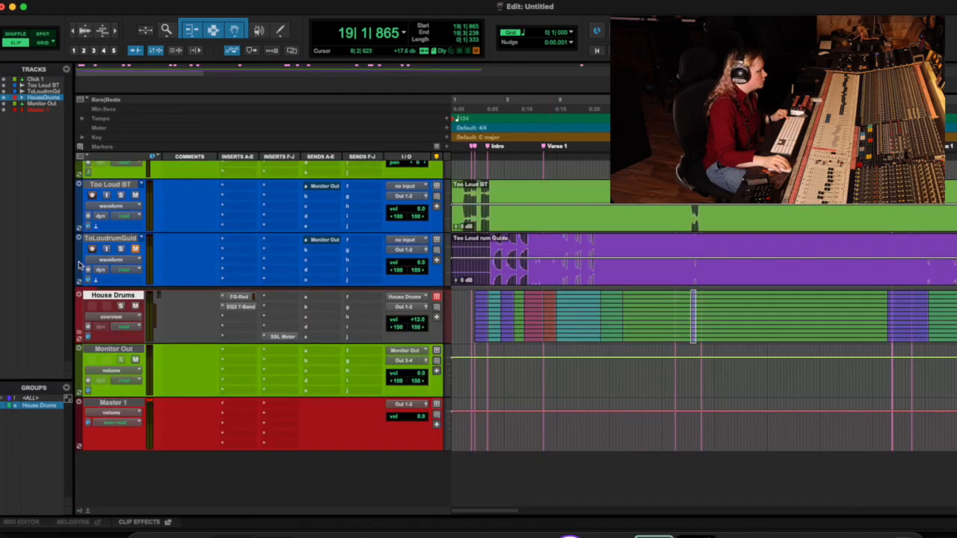
Step: Try to duplicate the House Drums folder track once, including group assignments but leaving out all member tracks
left_click_drag(107, 296, 111, 339)
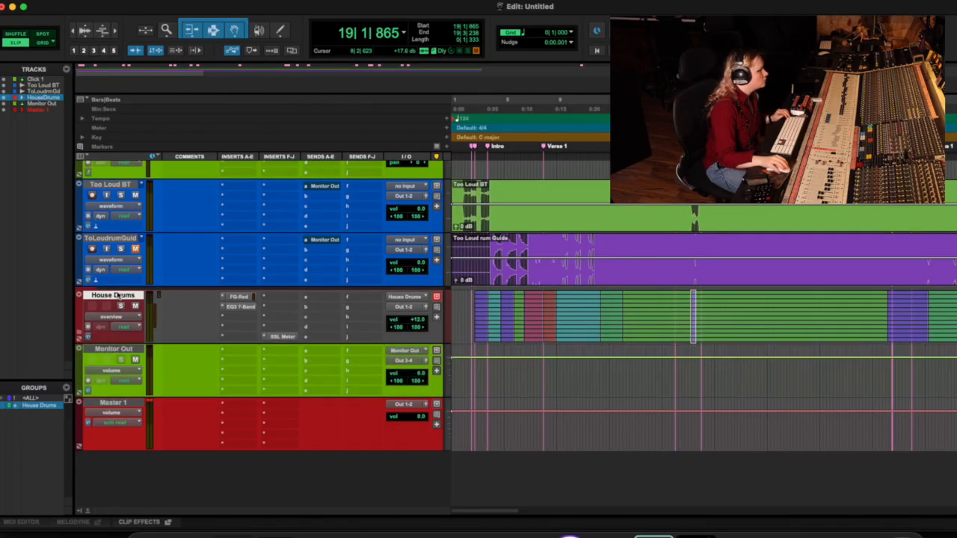
right_click(117, 297)
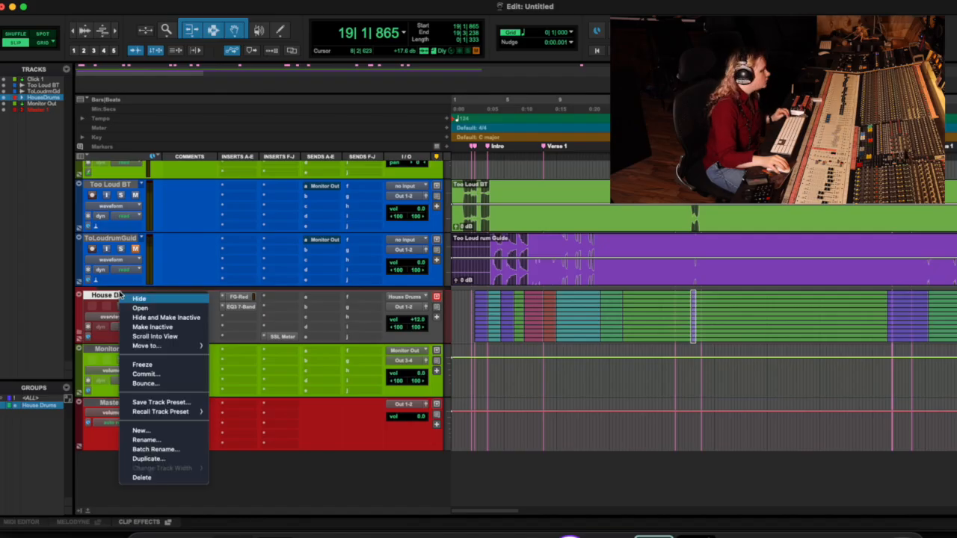
left_click(173, 460)
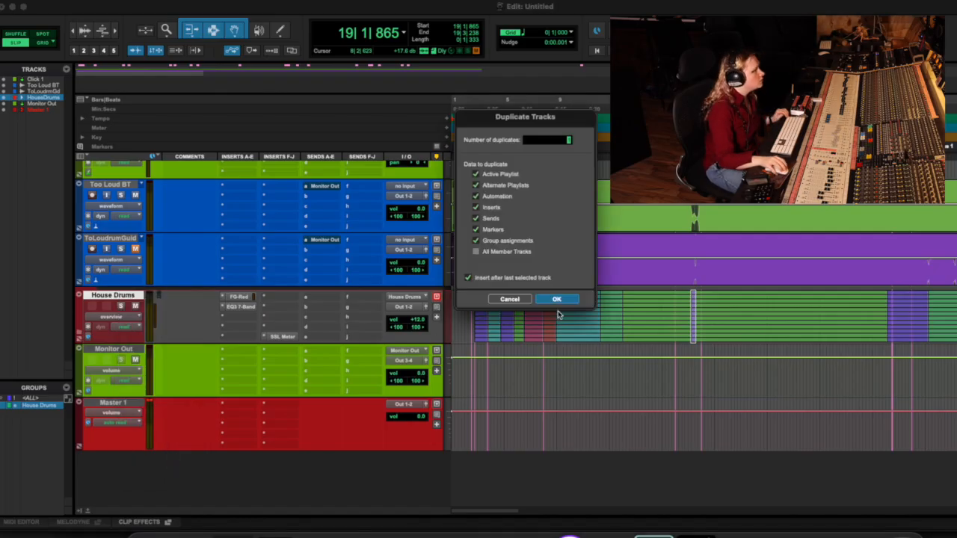
left_click(557, 299)
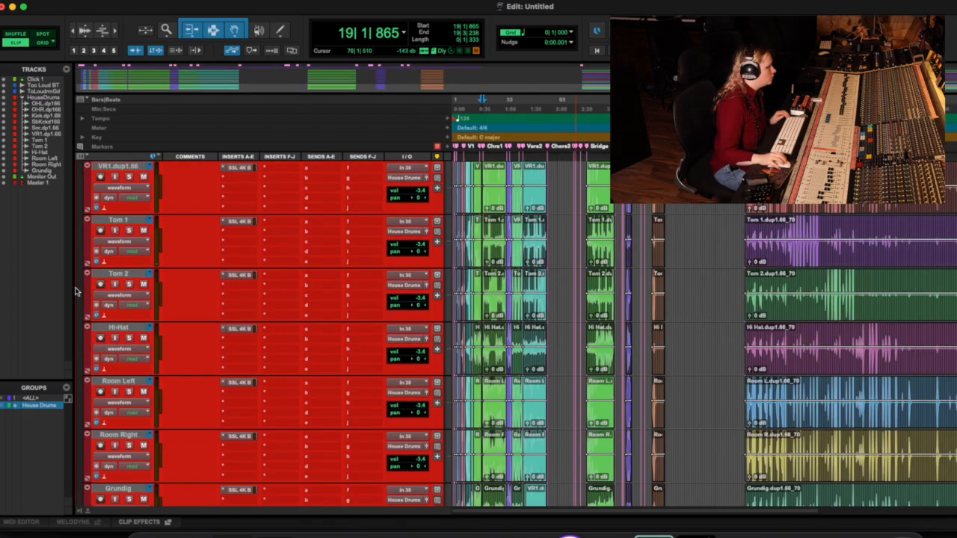
Step: Duplicate all House Drums member tracks, OH L.dup1.66 through Grundig, once with playlists, automation, inserts, sends and markers but without group assignments
left_click(146, 490)
scroll(147, 490, "up", 2)
scroll(148, 352, "up", 6)
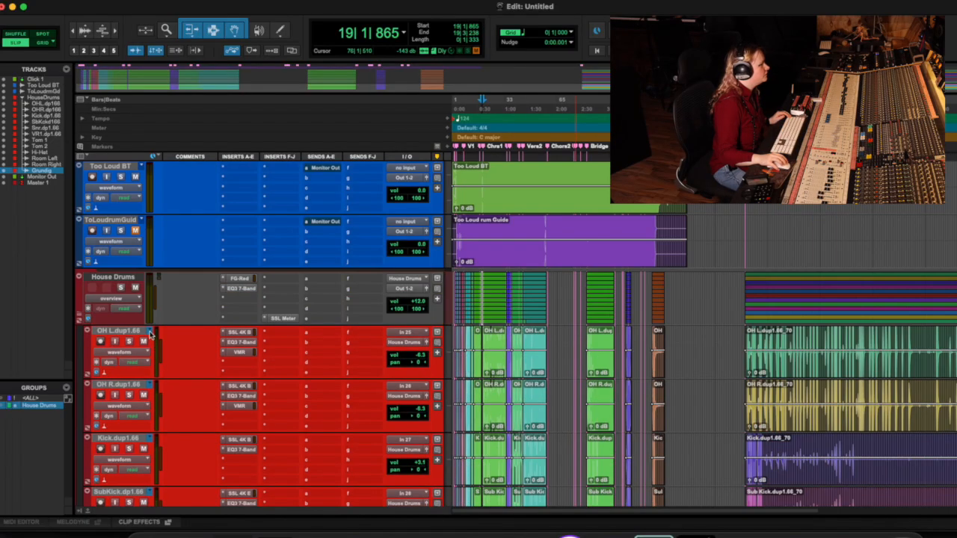
left_click(142, 337, "shift")
scroll(138, 336, "down", 10)
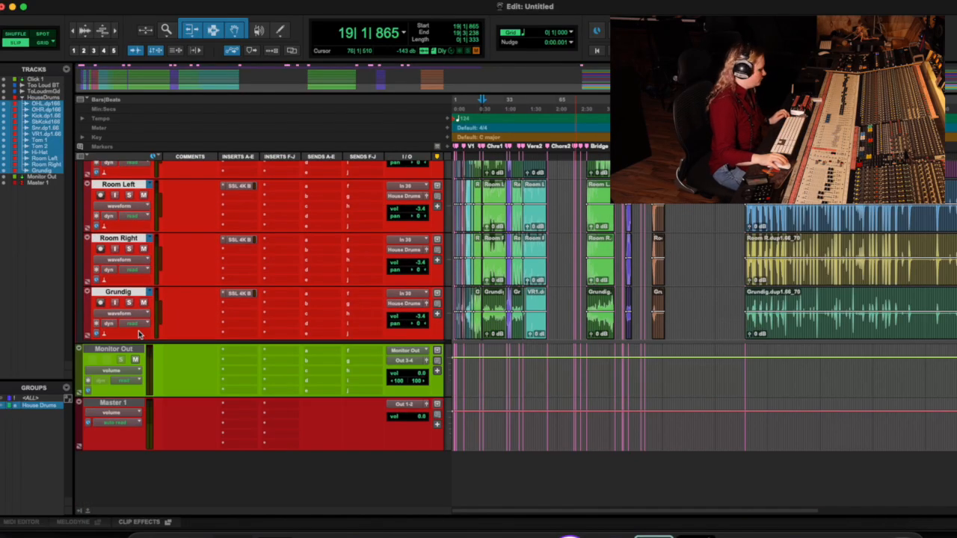
right_click(136, 291)
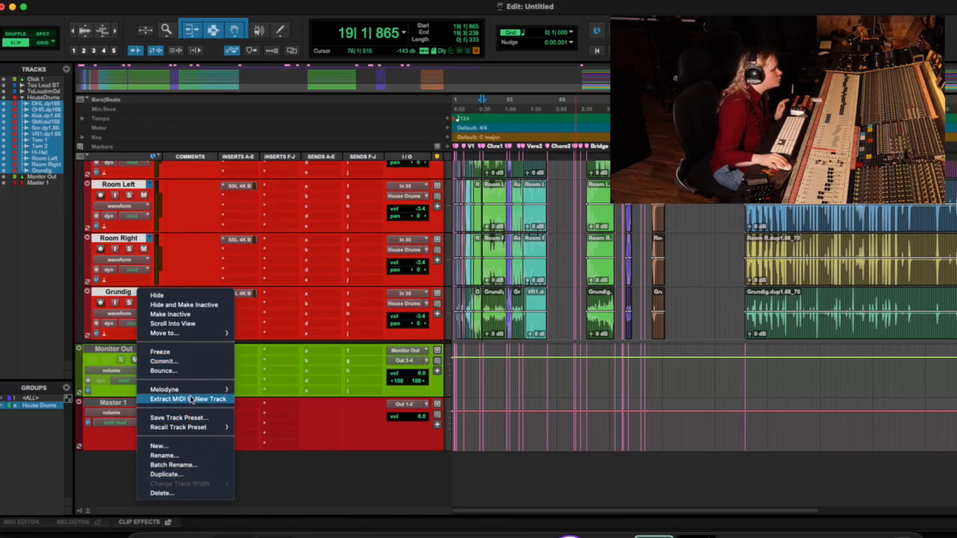
left_click(166, 474)
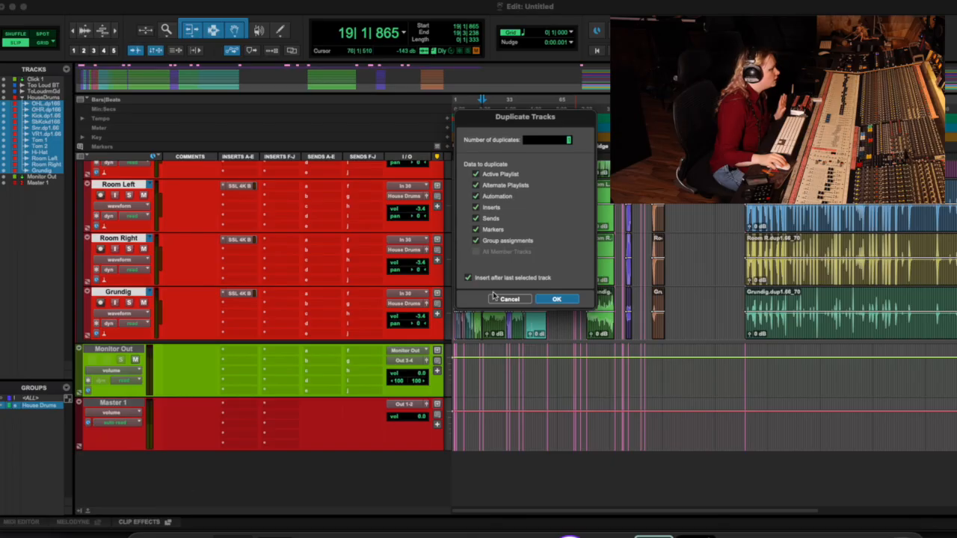
left_click(556, 299)
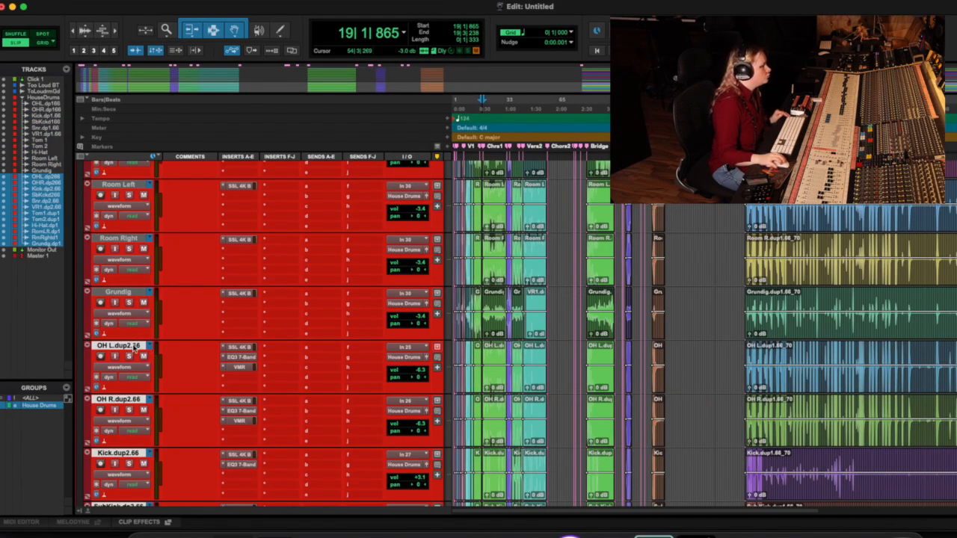
Step: Try adjusting the transition into the OH L.dup1.19_22 clip near bar 19 beat 3, and select 19|1|430 to 19|1|501 on the duplicated tracks
scroll(135, 348, "down", 3)
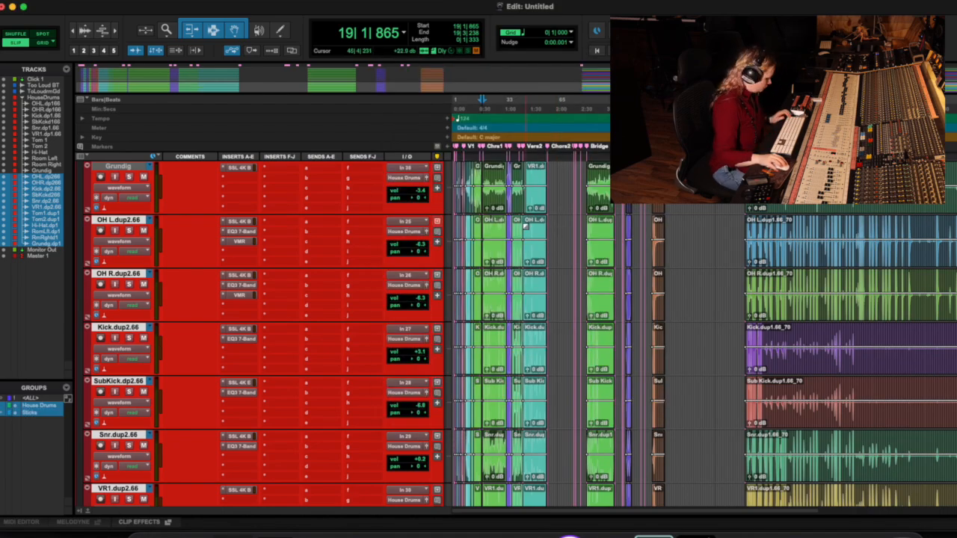
key("r")
key("r")
key("r")
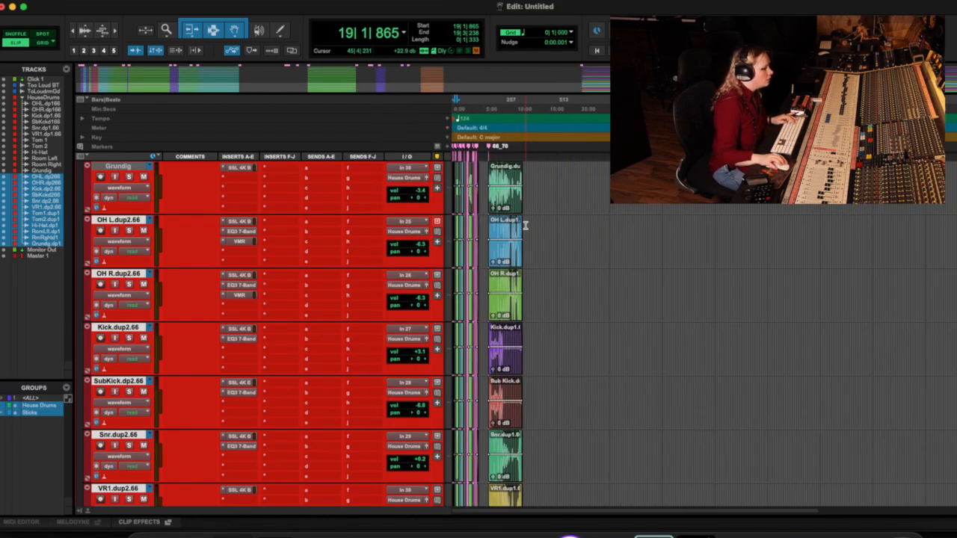
key("t")
key("t")
key("t")
key("t")
key("t")
key("t")
key("t")
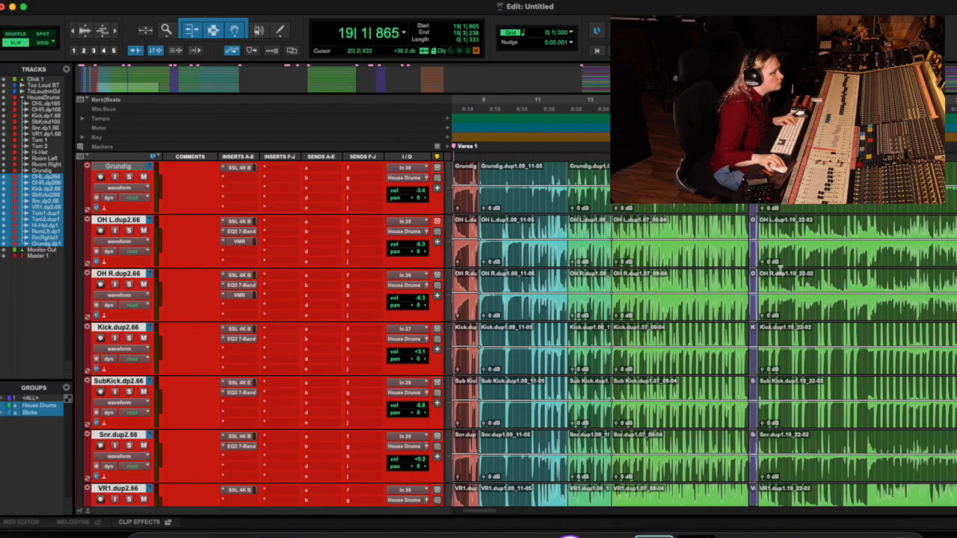
key("t")
key("t")
key("t")
left_click_drag(814, 239, 825, 238)
left_click(844, 230)
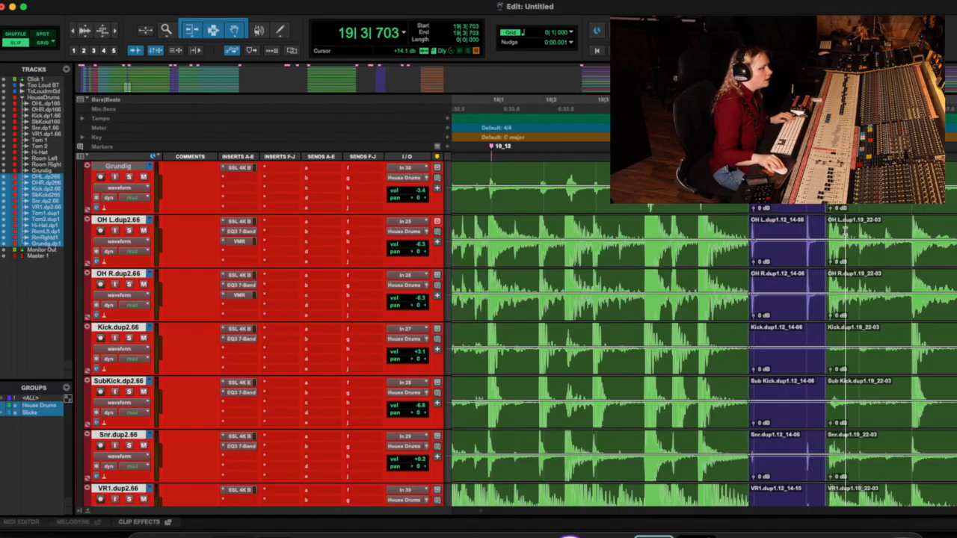
left_click_drag(731, 228, 726, 230)
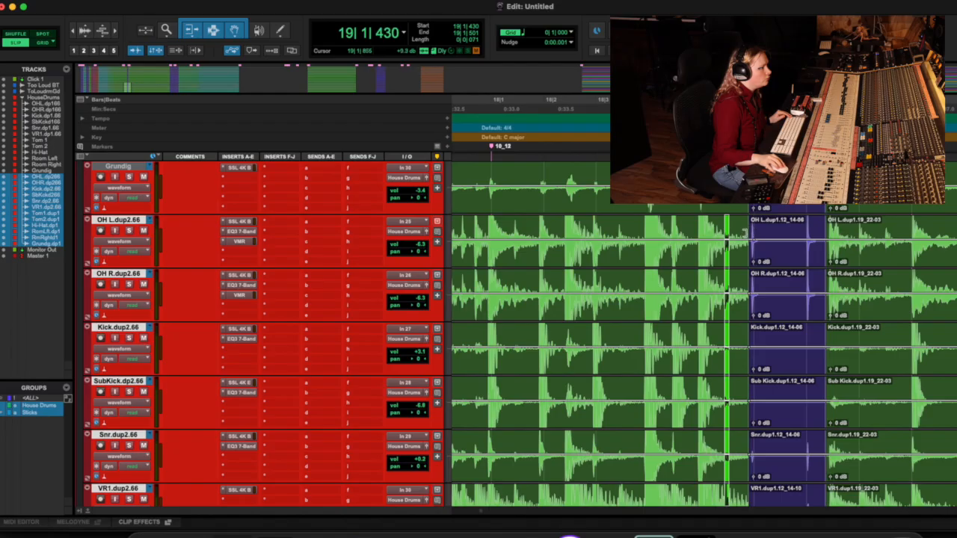
scroll(635, 233, "left", 15)
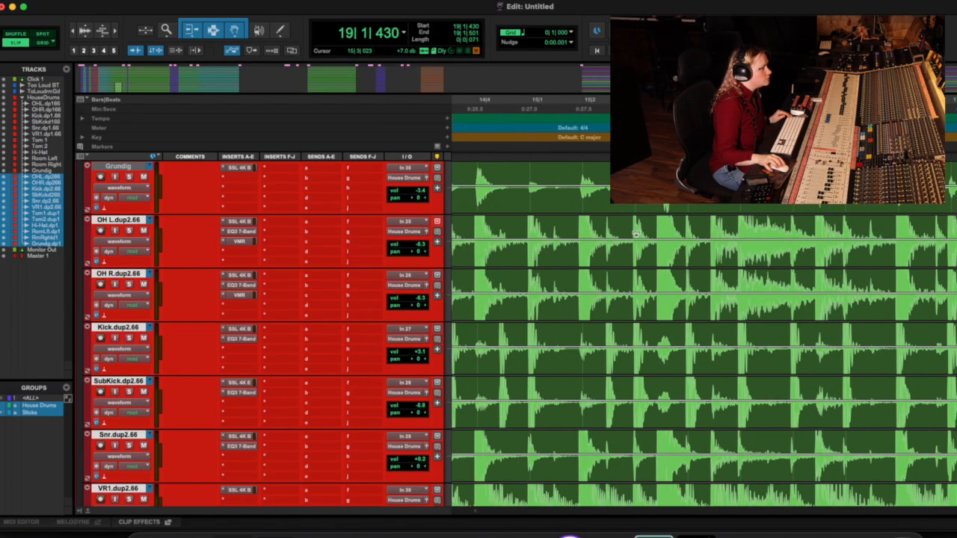
Step: Clear all clips on the duplicated drum tracks from 1|4|193 to the end of the session
key("r")
key("r")
key("r")
key("r")
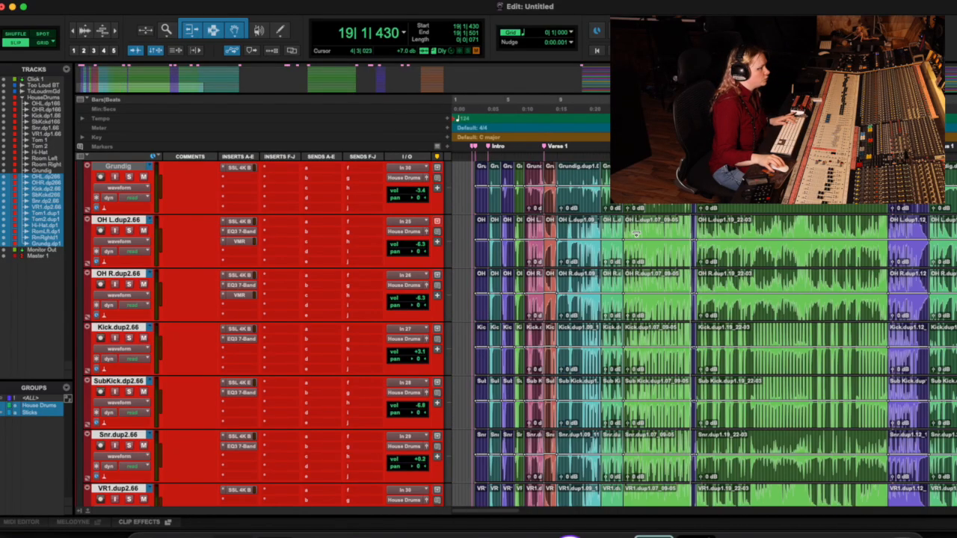
scroll(636, 233, "up", 1)
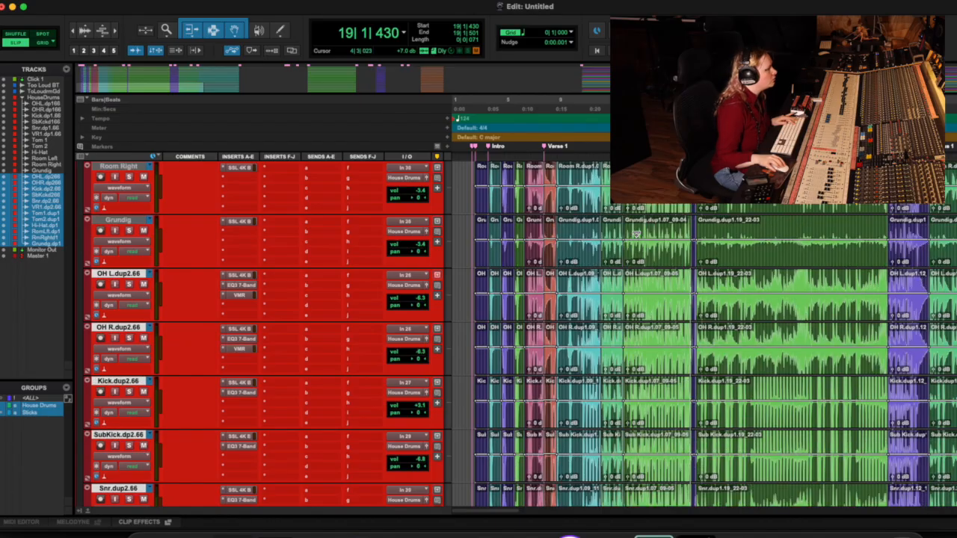
left_click(463, 284)
key("t")
key("t")
key("t")
key("t")
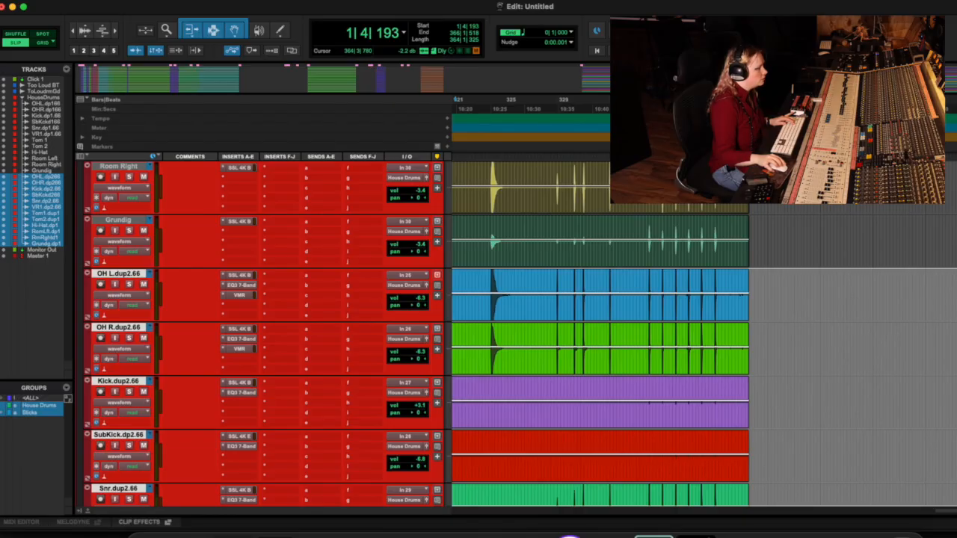
scroll(703, 337, "left", 15)
scroll(703, 336, "down", 10)
scroll(703, 336, "up", 18)
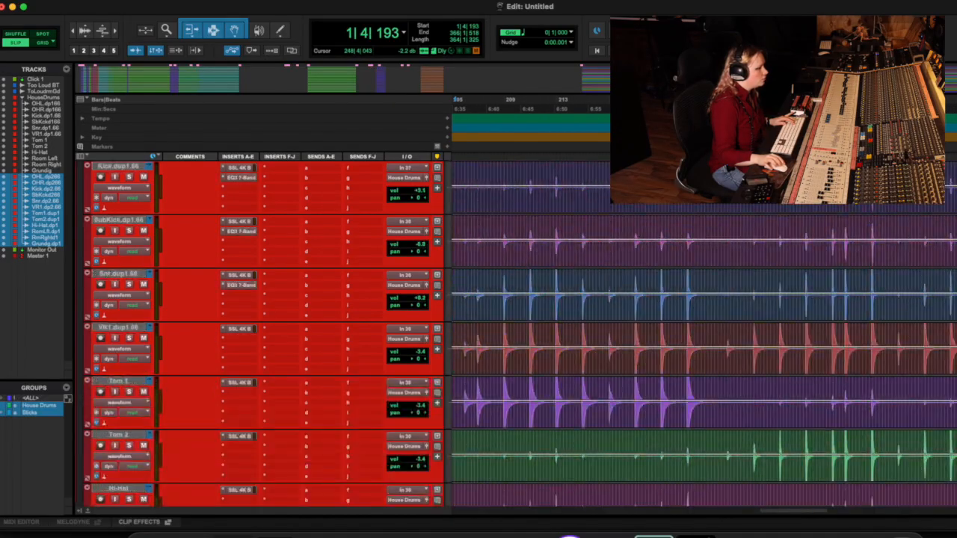
Step: Review the original House Drums tracks and the duplicated tracks below them along the timeline
scroll(561, 297, "up", 3)
scroll(561, 297, "up", 6)
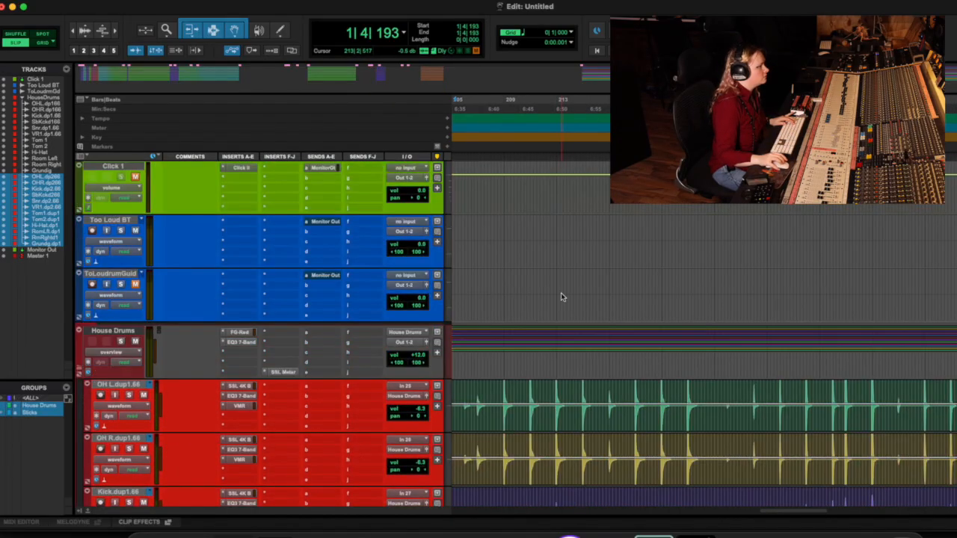
scroll(561, 297, "down", 20)
scroll(561, 296, "up", 8)
scroll(561, 296, "left", 8)
scroll(561, 296, "down", 1)
scroll(562, 296, "right", 1)
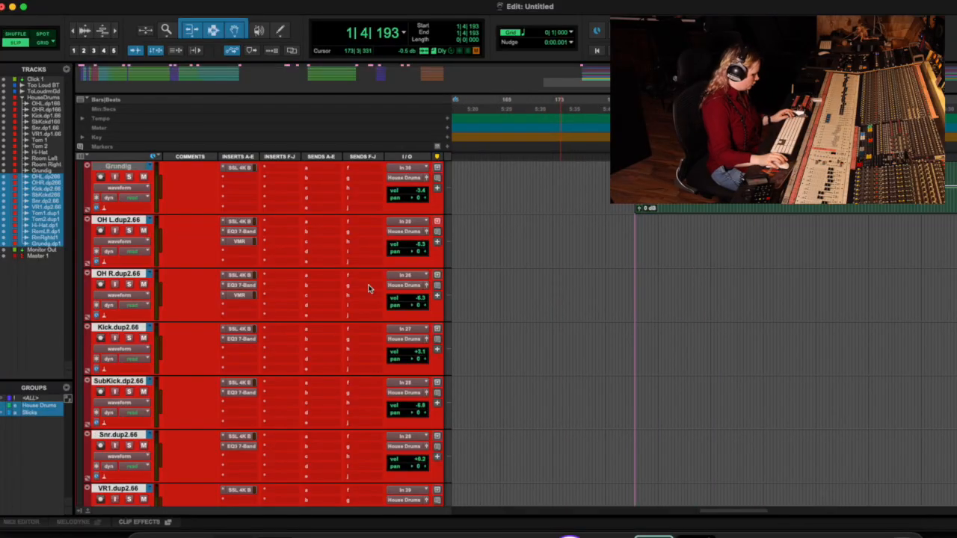
Step: Show the playlists of the duplicated OH L.dup2.66 track to reach its alternate takes
left_click(131, 295)
left_click(125, 262)
scroll(777, 275, "down", 8)
scroll(777, 275, "right", 4)
scroll(777, 275, "up", 10)
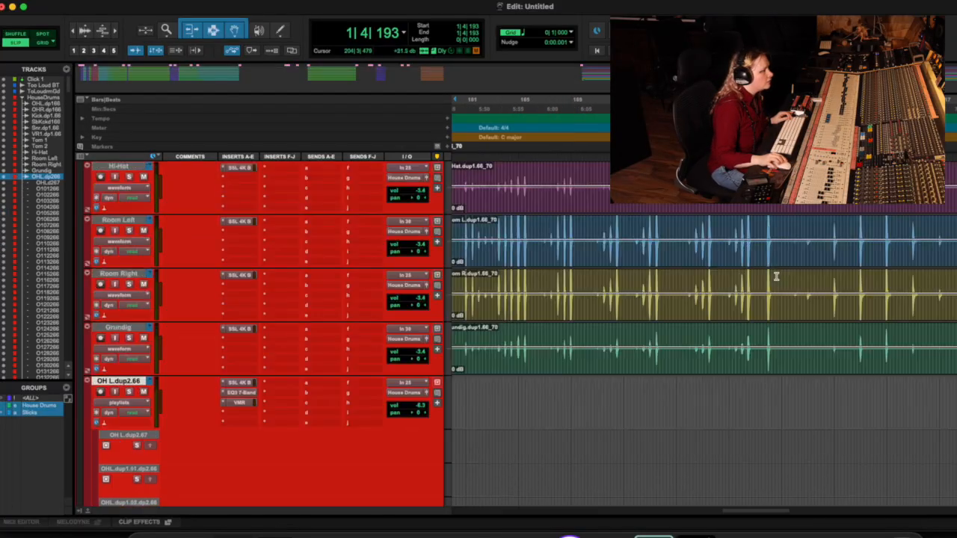
scroll(776, 276, "right", 4)
scroll(775, 276, "down", 3)
scroll(776, 276, "down", 2)
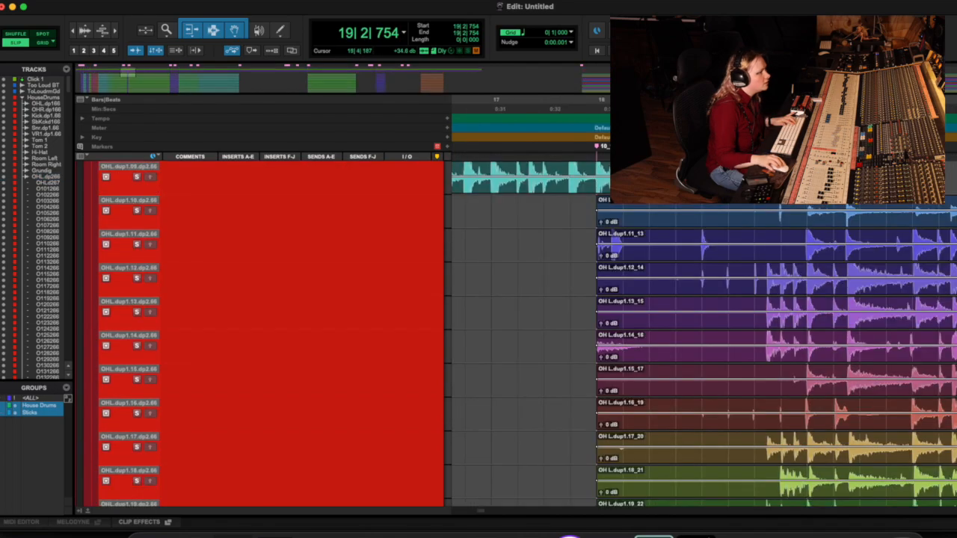
Step: Audition the takes around bar 19 and select a passage 0|1|638 long from 19|1|561 in take OH L.dup1.12_14
key("space")
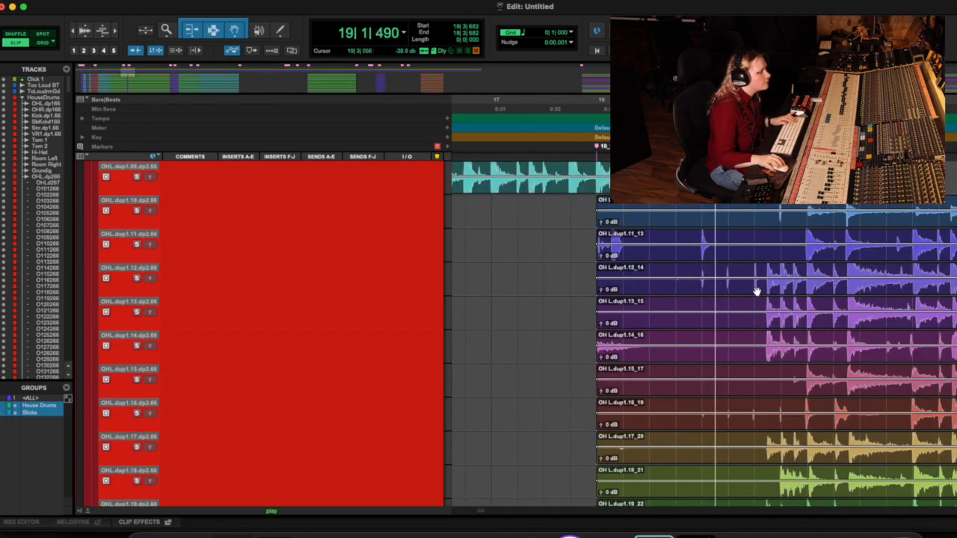
key("space")
left_click_drag(716, 284, 762, 275)
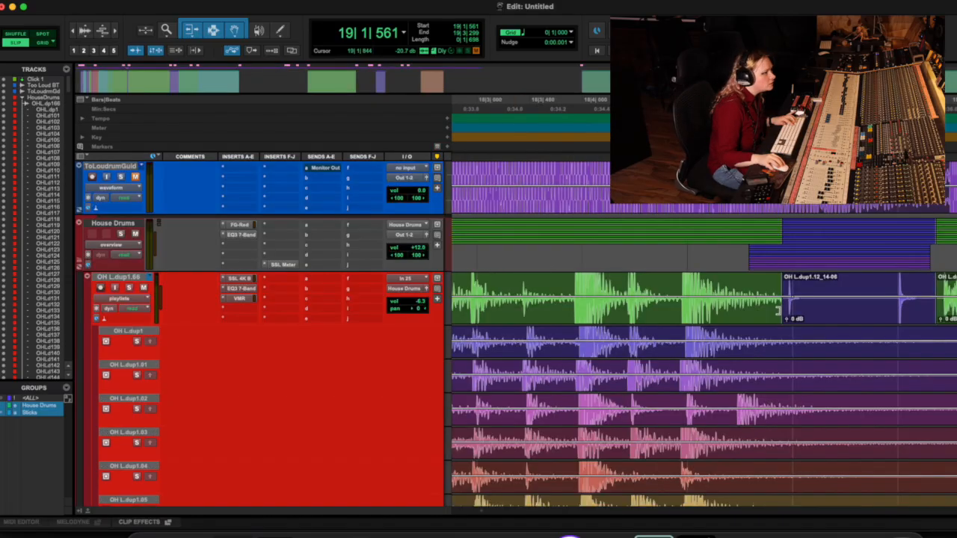
left_click_drag(453, 299, 940, 320)
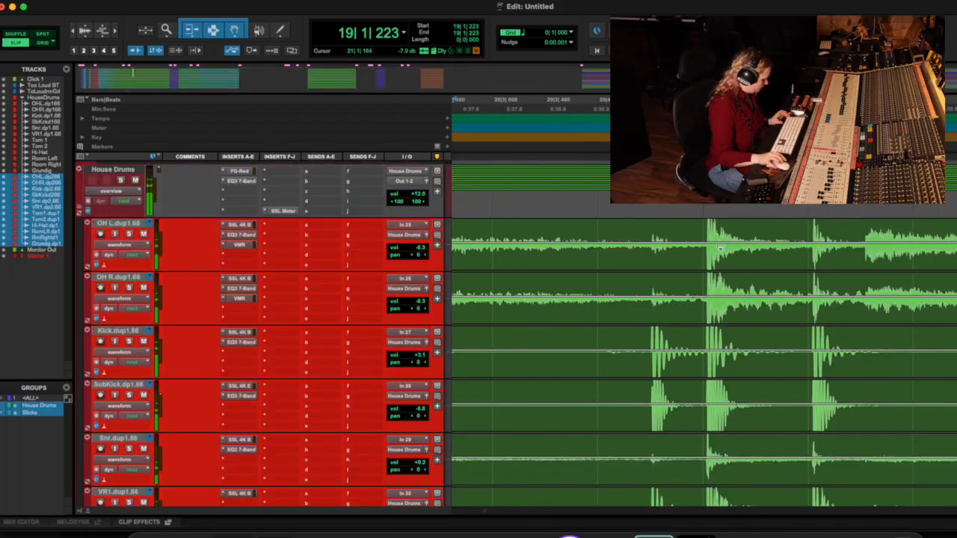
Step: Play the original House Drums comp from 19|1|223 to check the transition into the 19_22-03 clips
key("super+bracketleft")
key("super+bracketleft")
key("space")
scroll(721, 249, "down", 5)
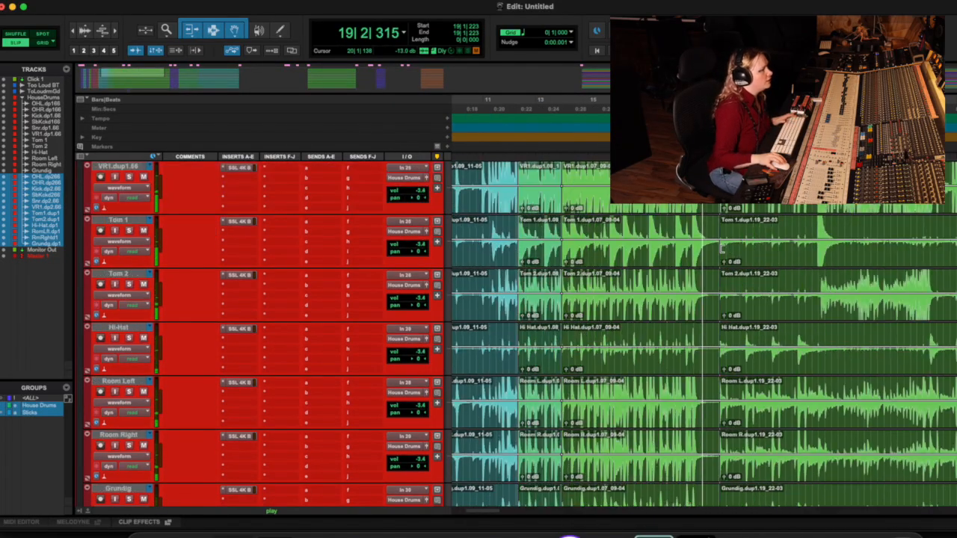
key("super+bracketright")
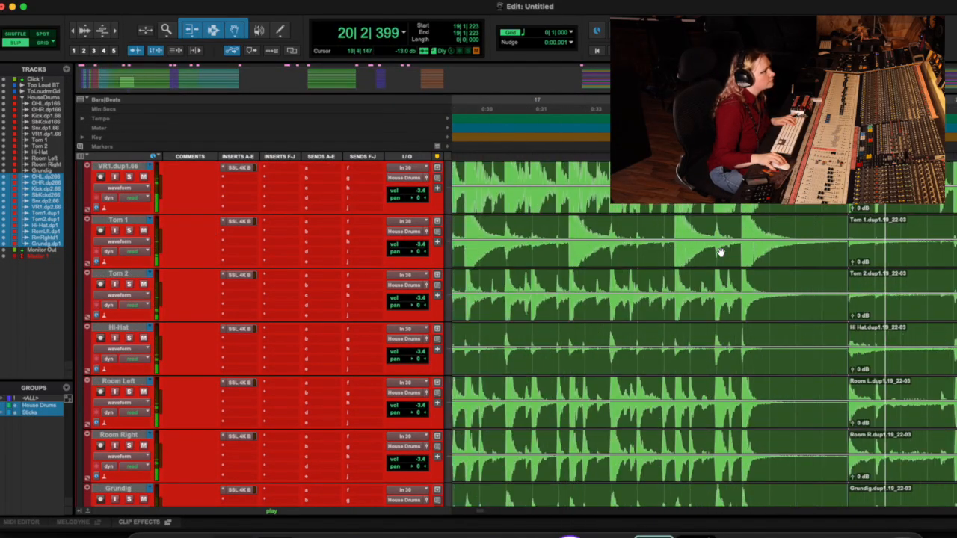
key("space")
scroll(484, 255, "up", 3)
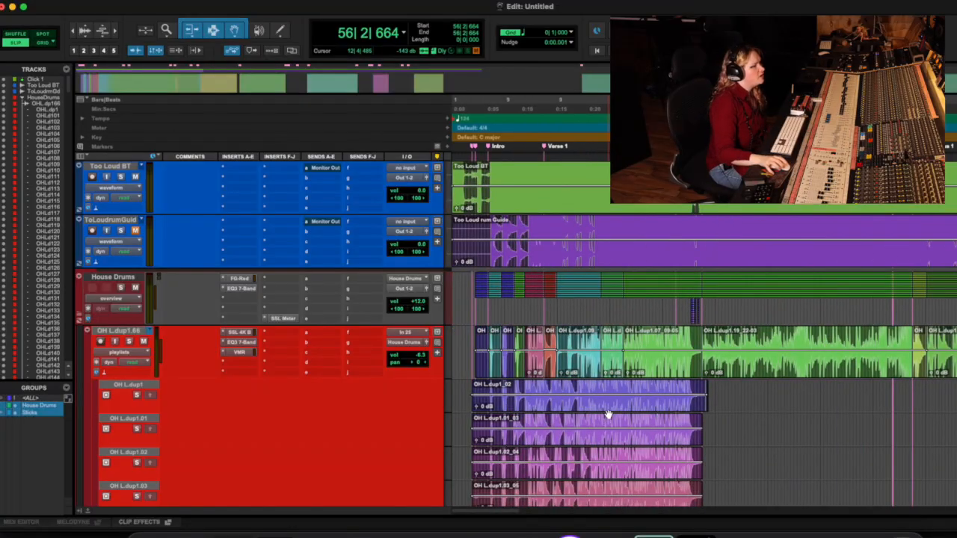
Step: Return the OH L.dup1.66 track to waveform view and review the comped House Drums clips from Chorus 1 through the Bridge
scroll(608, 414, "right", 20)
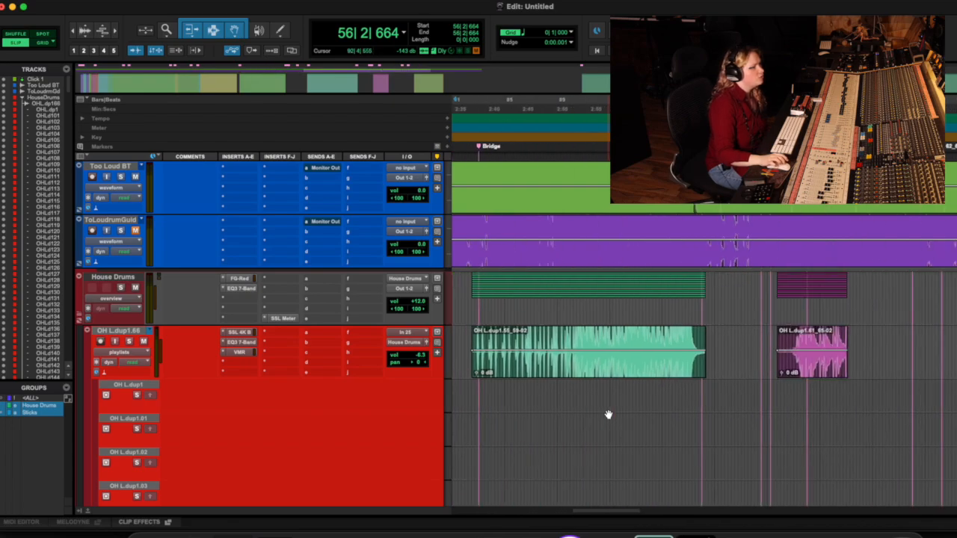
scroll(609, 414, "left", 20)
left_click(121, 352)
left_click(131, 388)
scroll(816, 382, "right", 6)
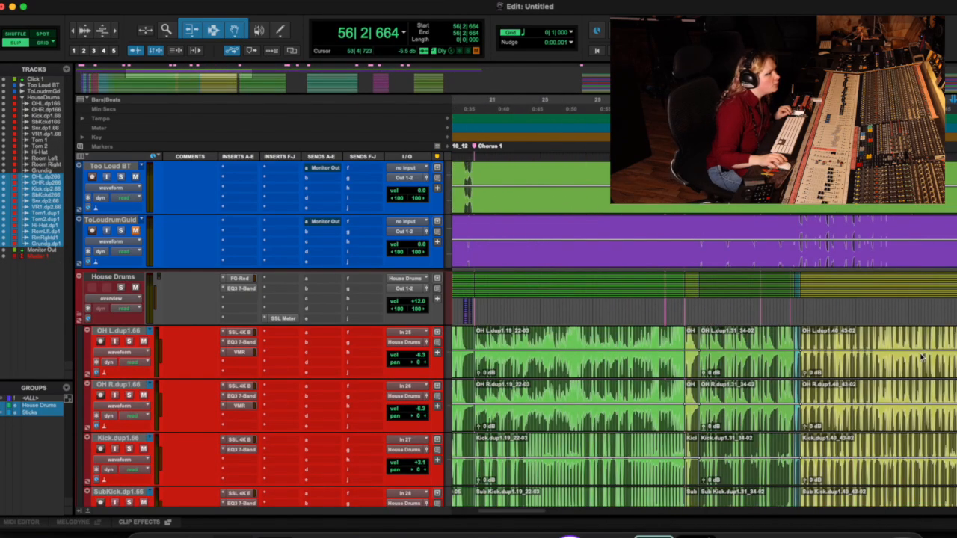
scroll(920, 354, "right", 1)
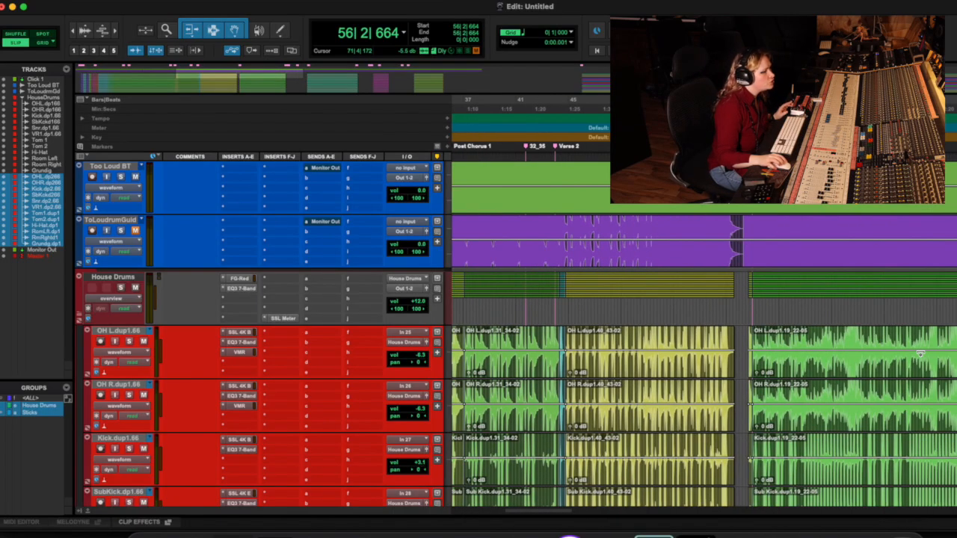
scroll(920, 354, "right", 5)
scroll(920, 354, "right", 3)
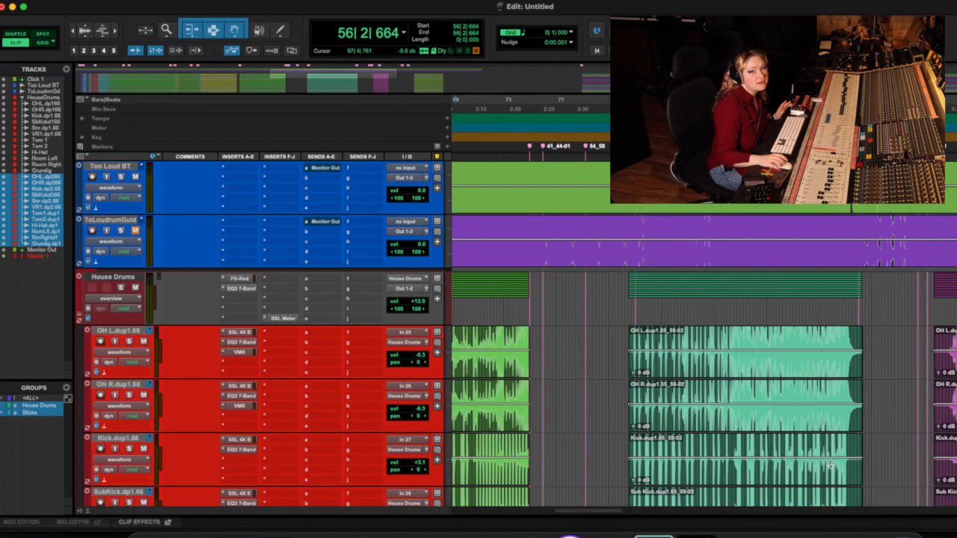
scroll(829, 471, "left", 9)
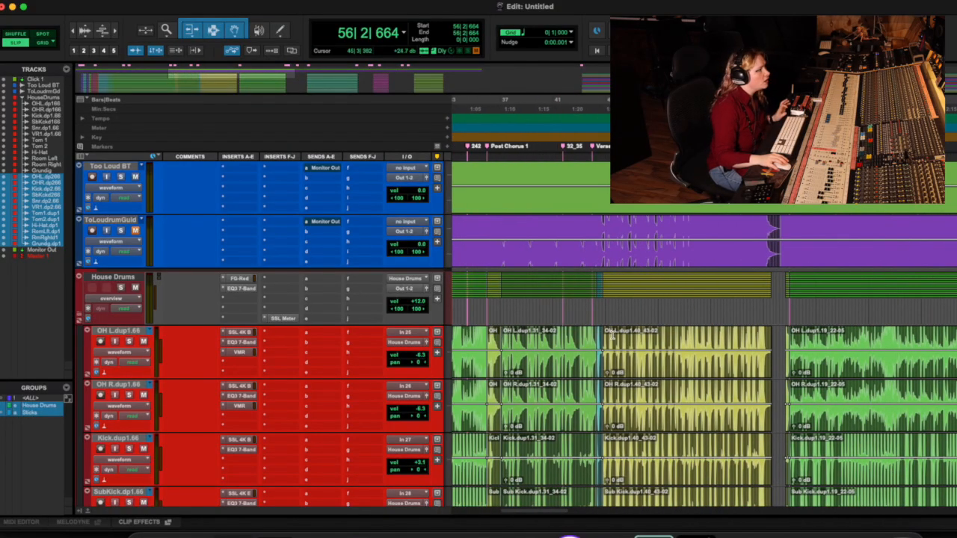
scroll(577, 352, "left", 5)
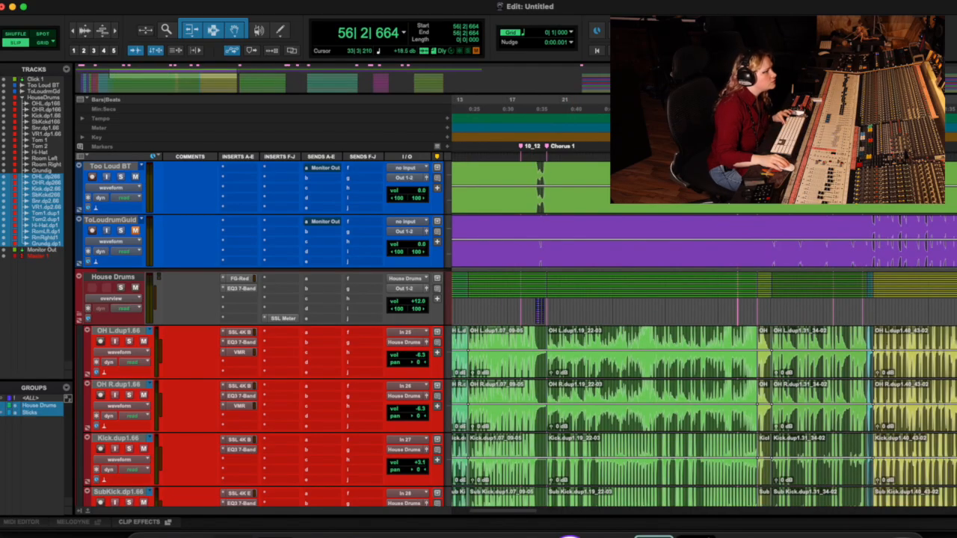
Step: Enable Grid mode and select a short grid-aligned passage at 30|2|000 on the original House Drums tracks
left_click(704, 344)
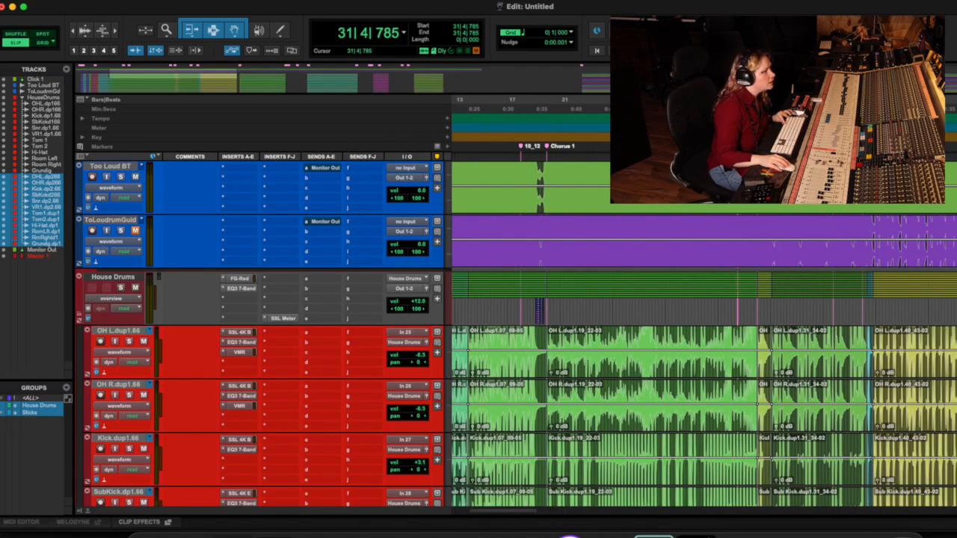
key("t")
key("t")
left_click(42, 43)
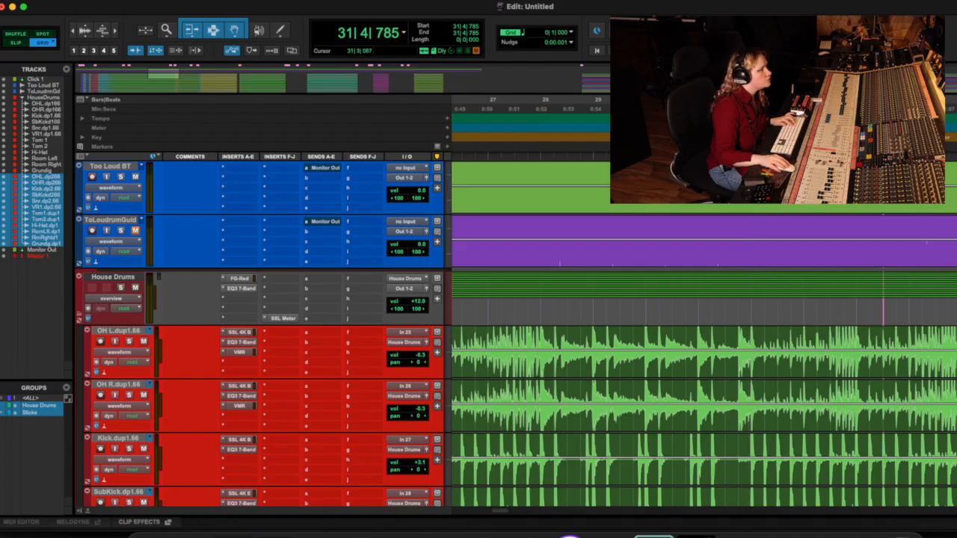
left_click(738, 347)
left_click_drag(660, 336, 669, 336)
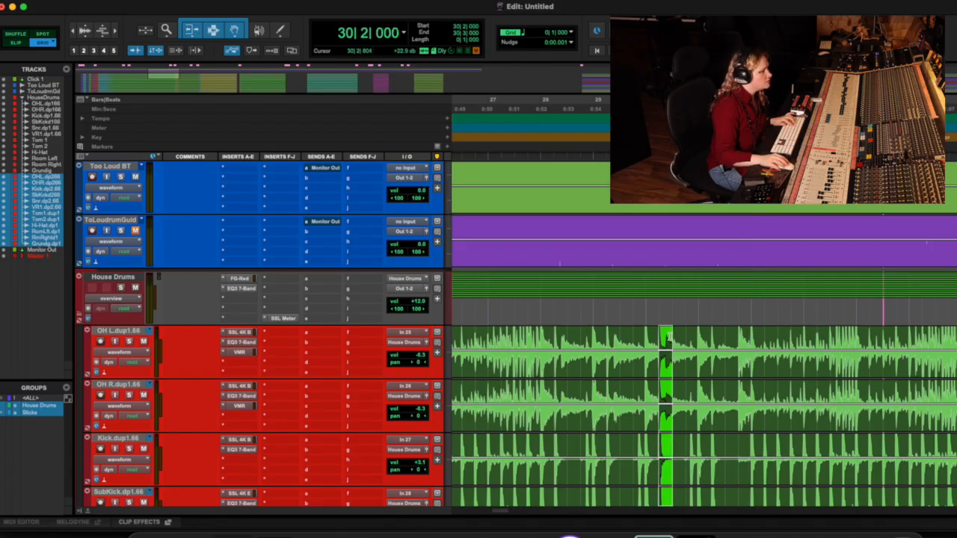
Step: Make a free selection from 30|4|743 to 31|3|330 in Slip mode, and return to Grid mode
left_click(28, 43)
left_click_drag(698, 336, 729, 340)
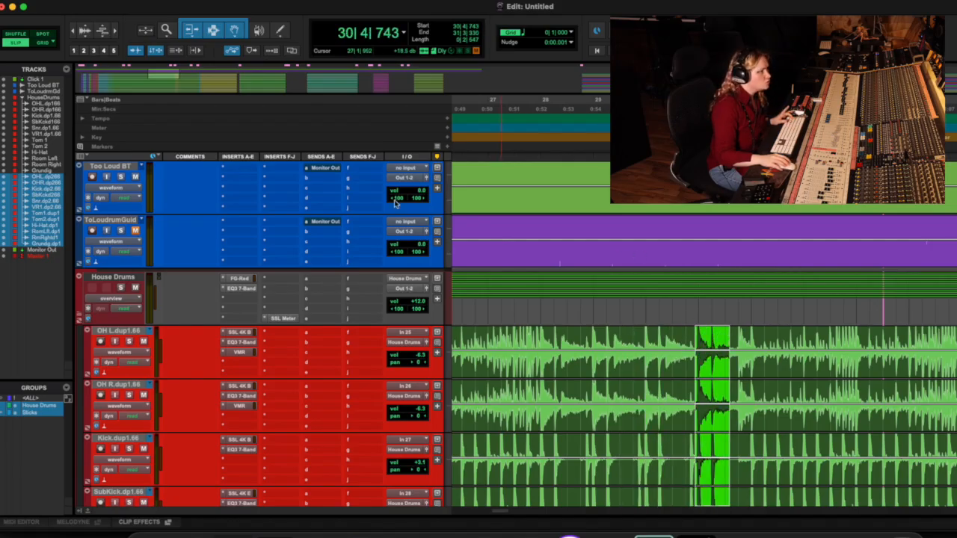
left_click(47, 43)
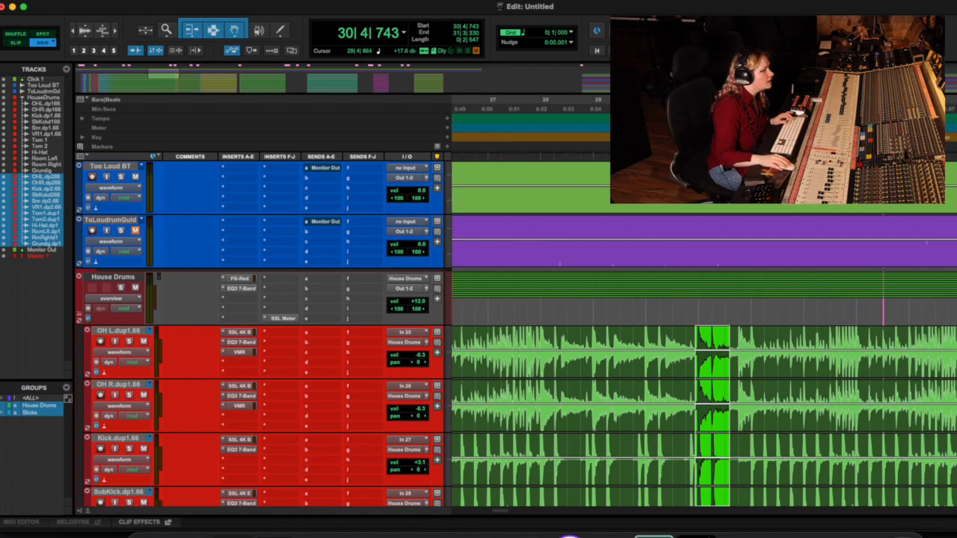
Step: Place the edit cursor on the grid at 34|3|000 and at 35|1|000 on the House Drums tracks
key("r")
key("r")
left_click(782, 344)
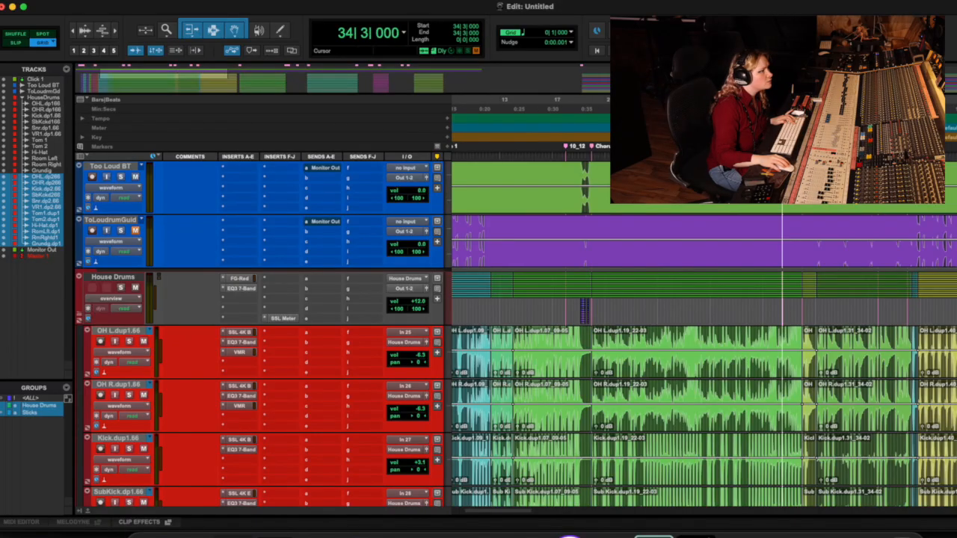
key("t")
key("t")
key("t")
left_click(800, 336)
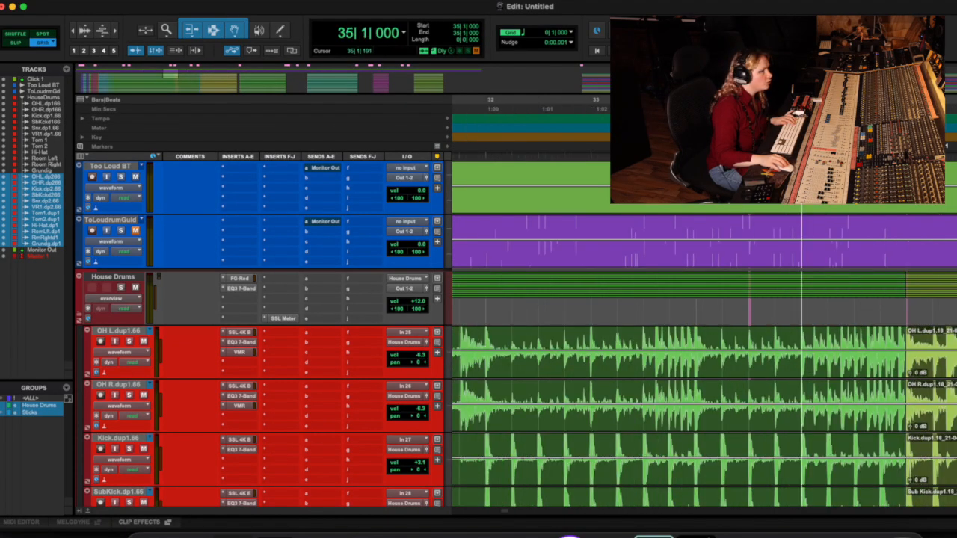
Step: Move the edit cursor to 34|4|000 and select the 31_34-02 drum clips from 37|1|380 to 44|2|406
key("minus")
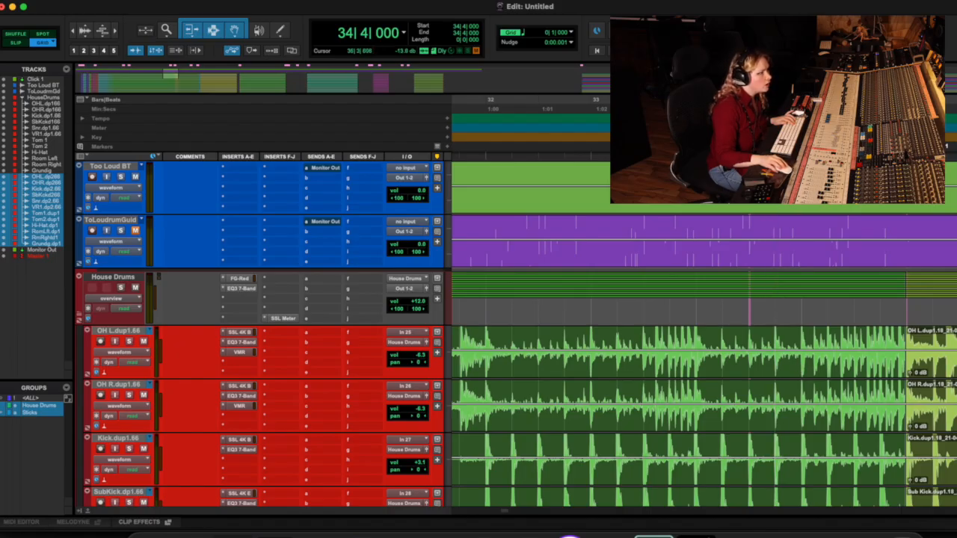
scroll(951, 362, "right", 1)
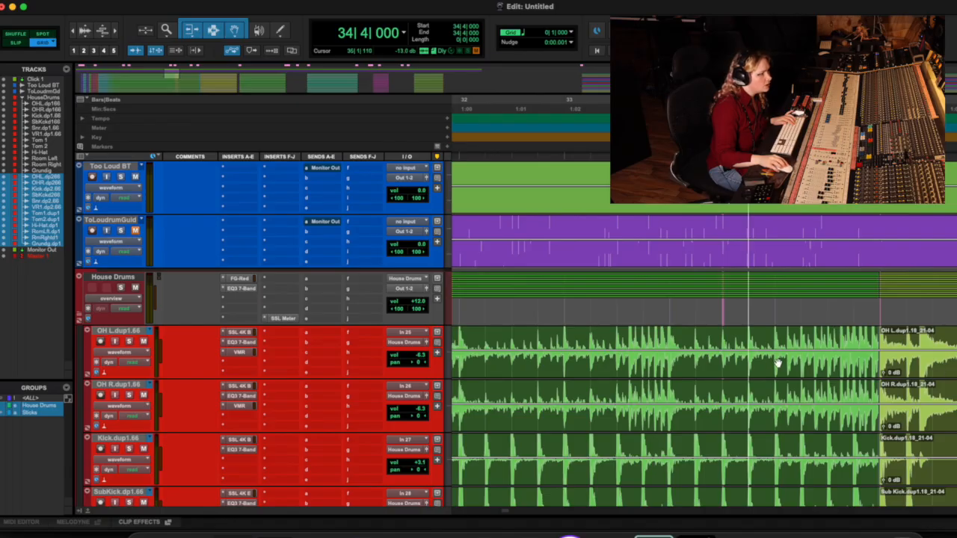
left_click_drag(775, 337, 887, 367)
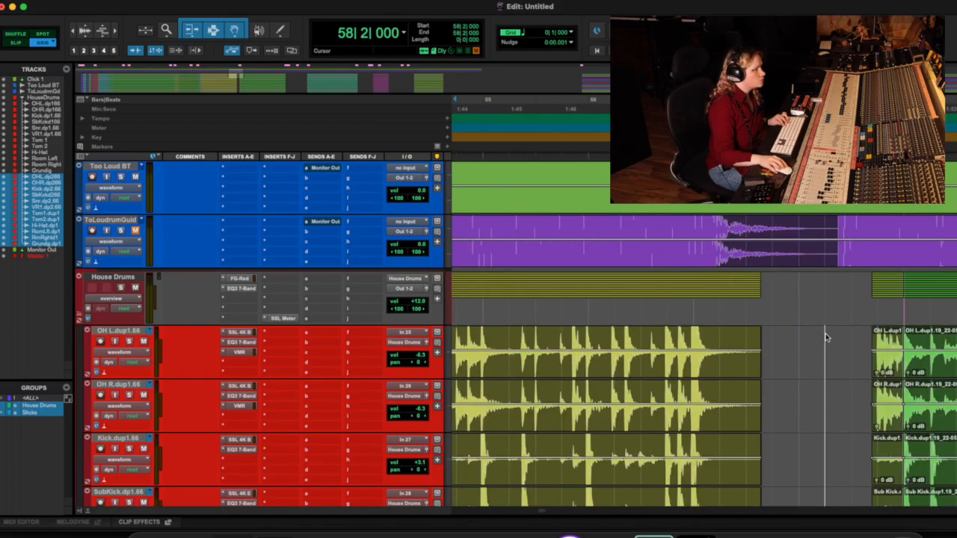
Step: Check grid positions around bar 75 and select 74|1|000 to 76|1|000 on the House Drums tracks
scroll(826, 336, "right", 3)
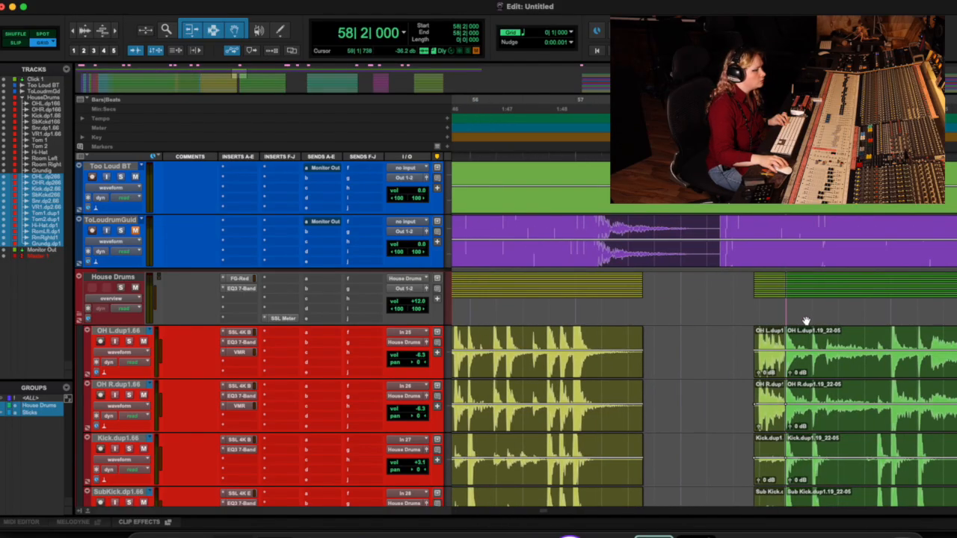
scroll(805, 321, "right", 15)
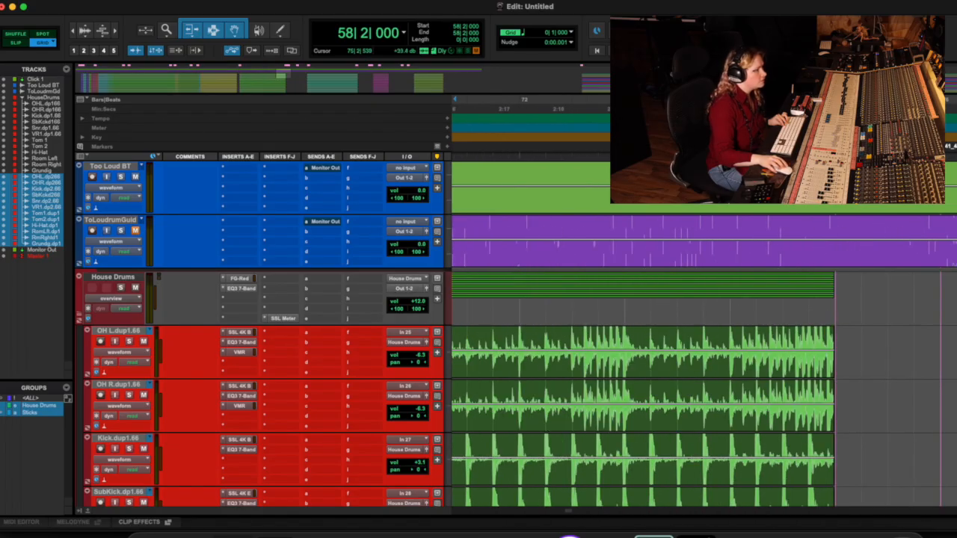
left_click(729, 336)
left_click(704, 337)
left_click(755, 337)
left_click(782, 337)
left_click(730, 336)
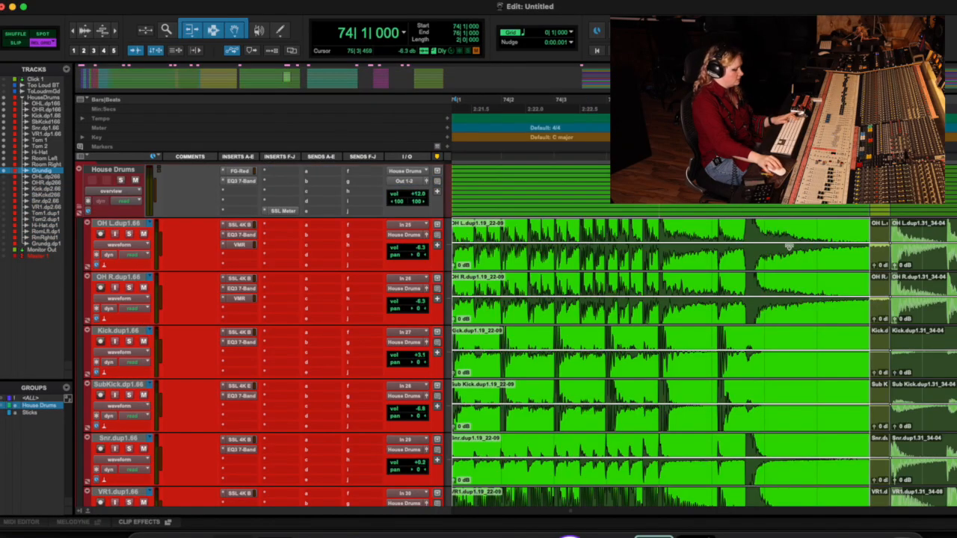
Step: In Slip mode, extend the ends of the 19_22-09 drum clips to the start of the 31_34-04 clips and play the join
key("t")
key("t")
left_click_drag(745, 255, 828, 260)
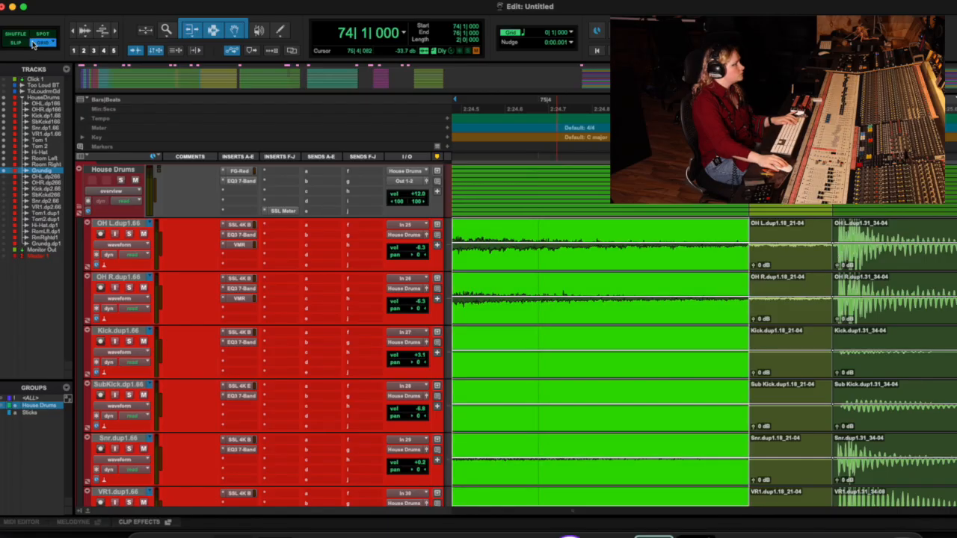
left_click(15, 43)
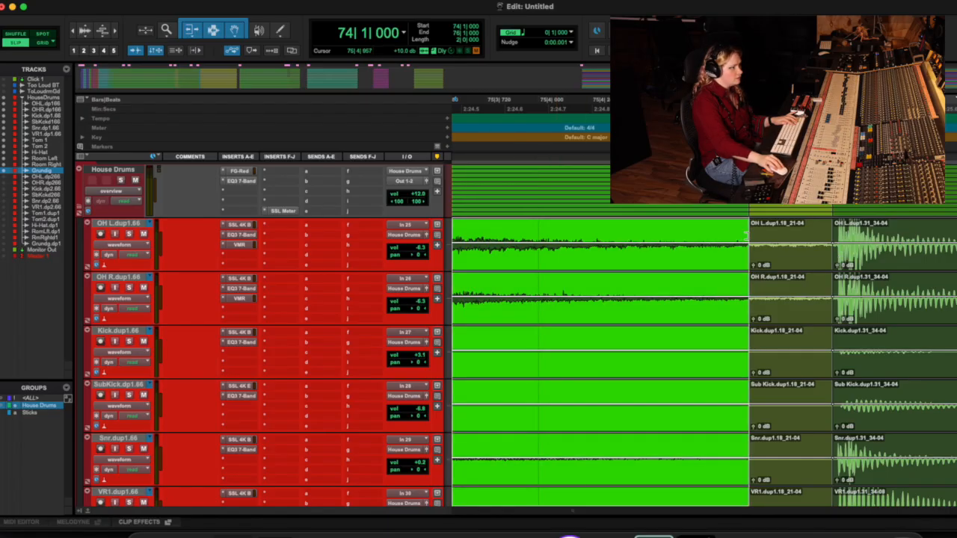
left_click_drag(747, 234, 831, 236)
key("space")
Step: Play the transition into the 55_59-02 Bridge clips from 82|1|308 and again from 80|4|019
key("space")
Step: Extend the ends of the drum clips just before bar 83 to meet the 55_59-02 clips at the Bridge
key("ctrl+Tab")
key("Right")
left_click_drag(747, 255, 845, 255)
left_click(464, 115)
key("space")
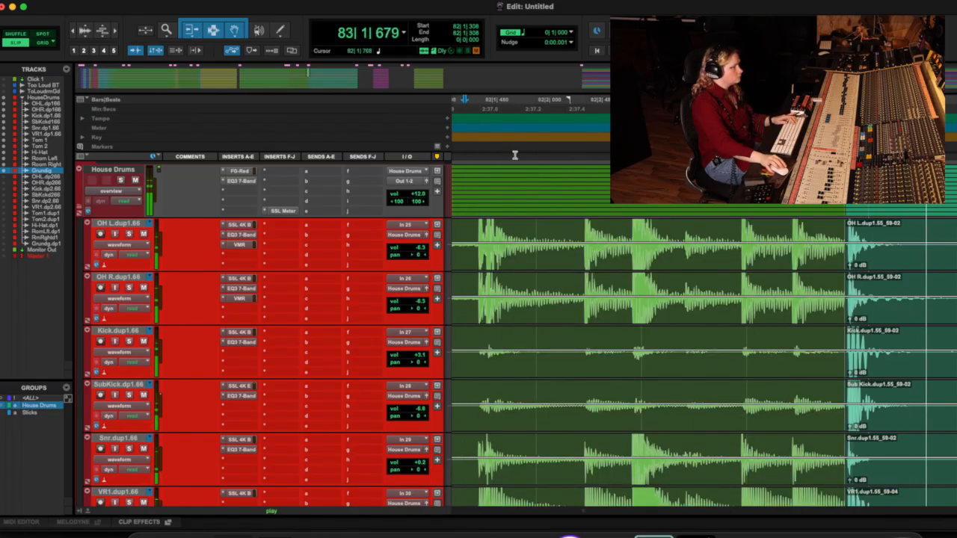
key("r")
key("r")
key("space")
left_click(538, 115)
key("space")
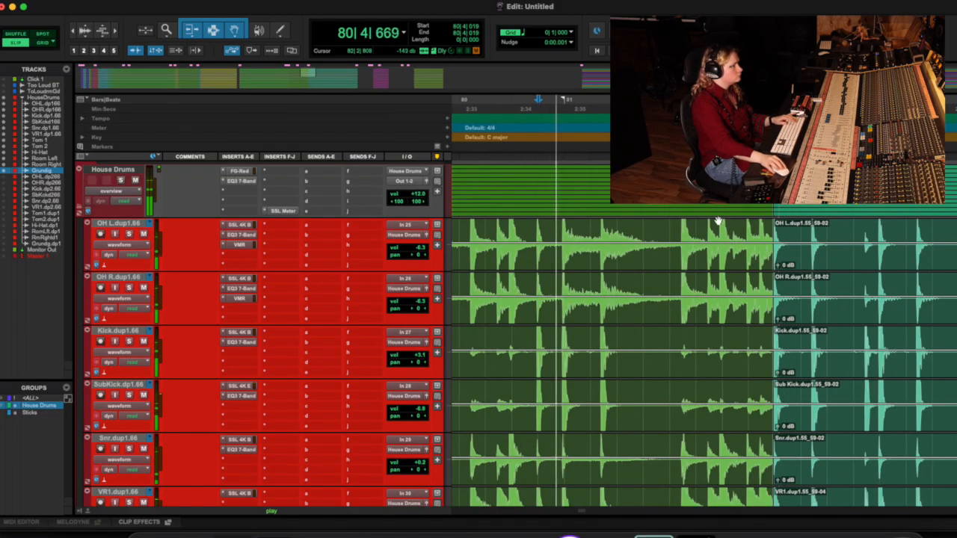
key("t")
scroll(780, 258, "right", 10)
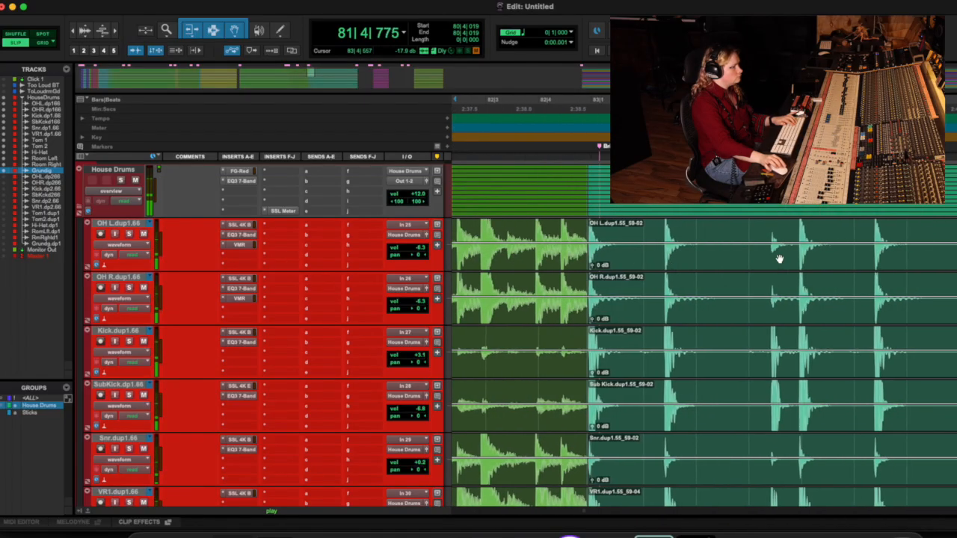
key("t")
scroll(780, 259, "left", 5)
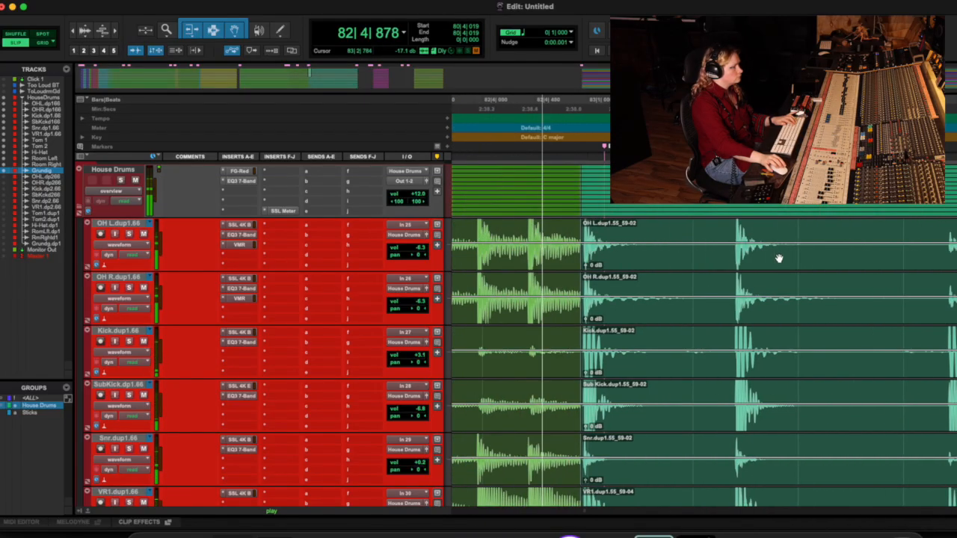
key("space")
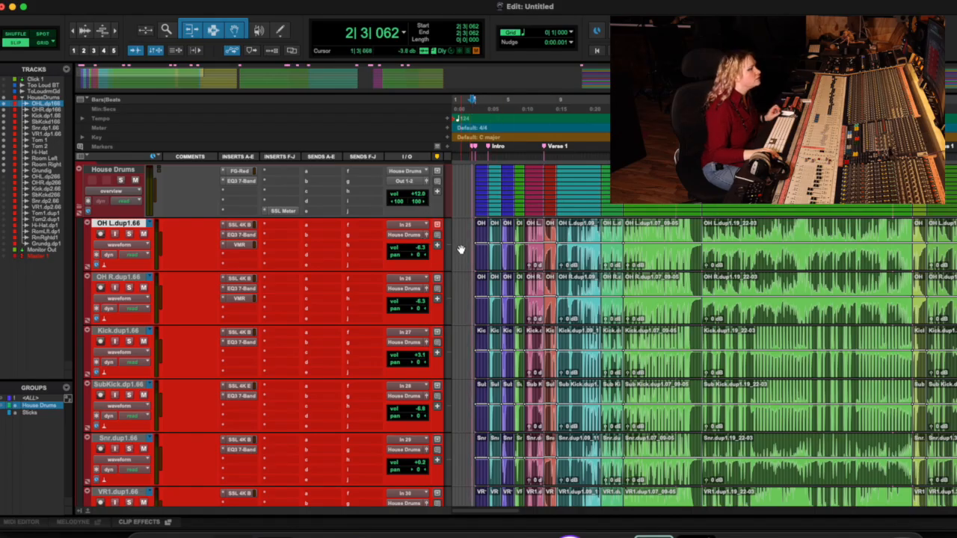
Step: Select all comped clips on the House Drums tracks from 1|3|668 to 138|3|503
left_click_drag(460, 235, 912, 309)
scroll(779, 310, "right", 4)
key("alt+a")
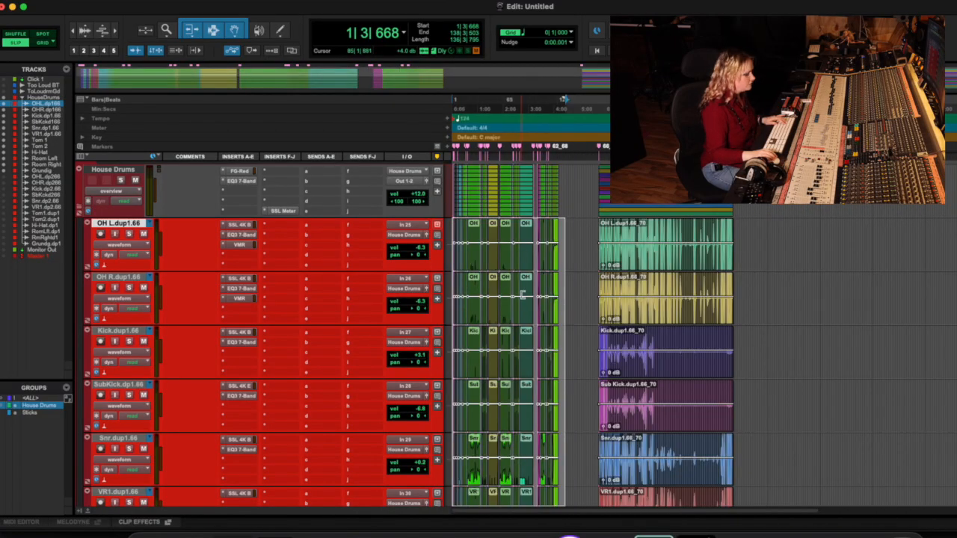
key("t")
key("t")
key("t")
key("t")
key("t")
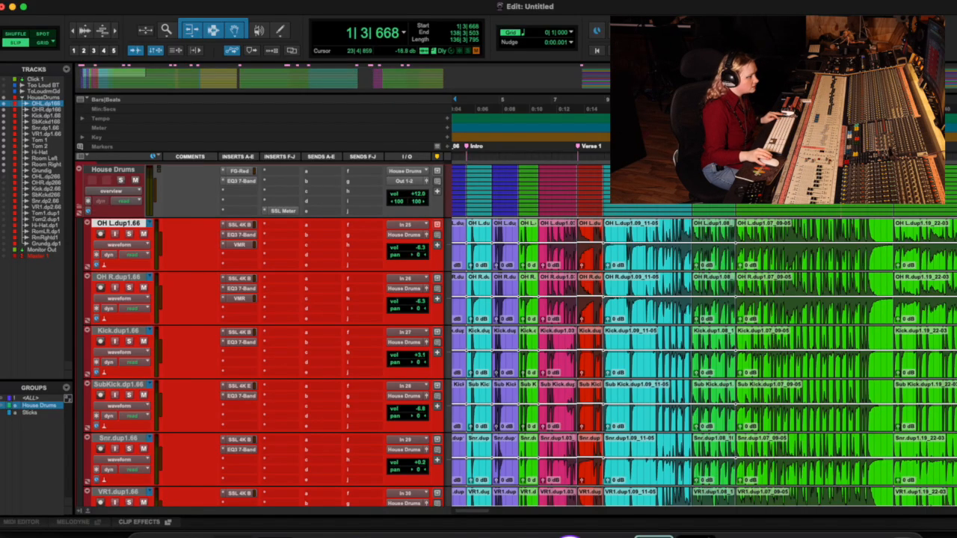
Step: Apply Batch Fades to the selected House Drums clips with centered 5 ms equal-power crossfades and 15 ms fade outs, adjusting fade lengths to fit
scroll(931, 266, "down", 2)
scroll(931, 266, "left", 2)
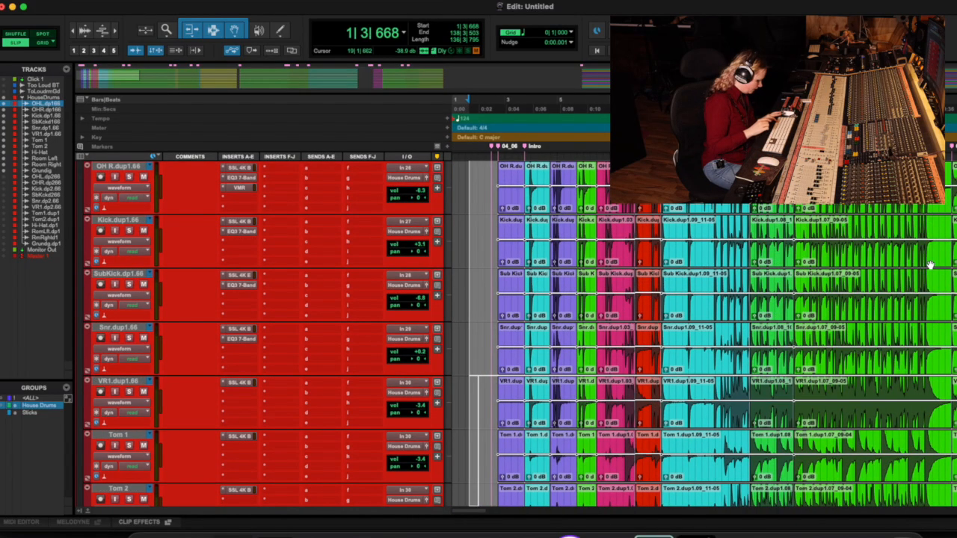
key("super+f")
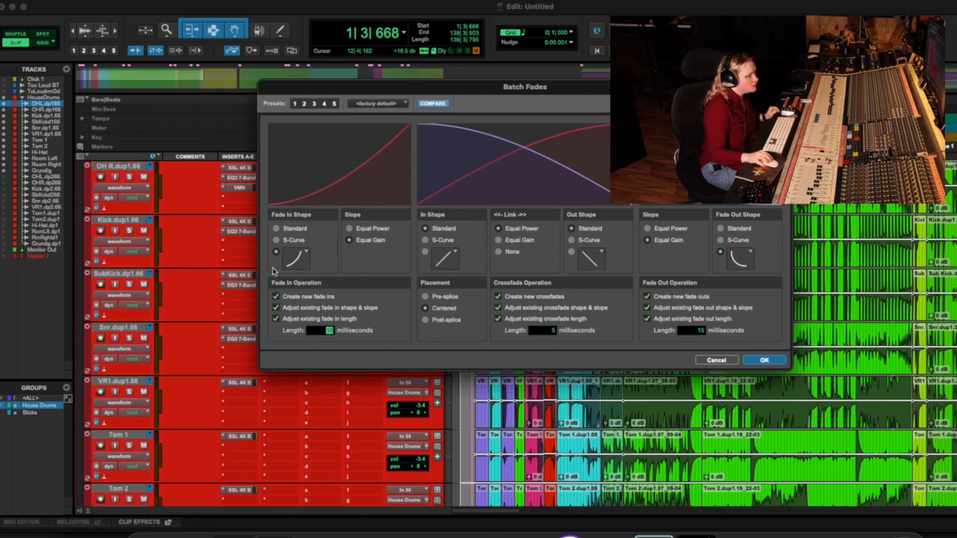
key("Return")
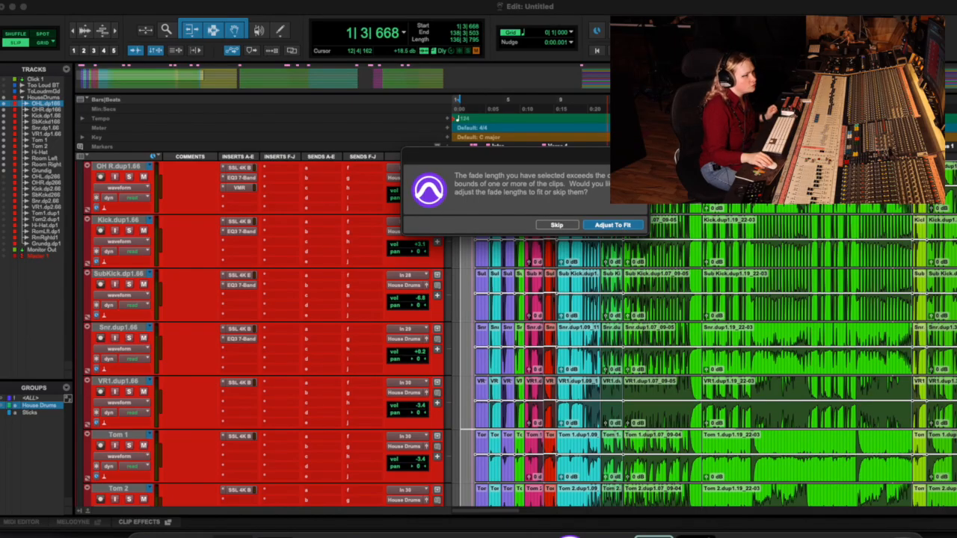
left_click(613, 225)
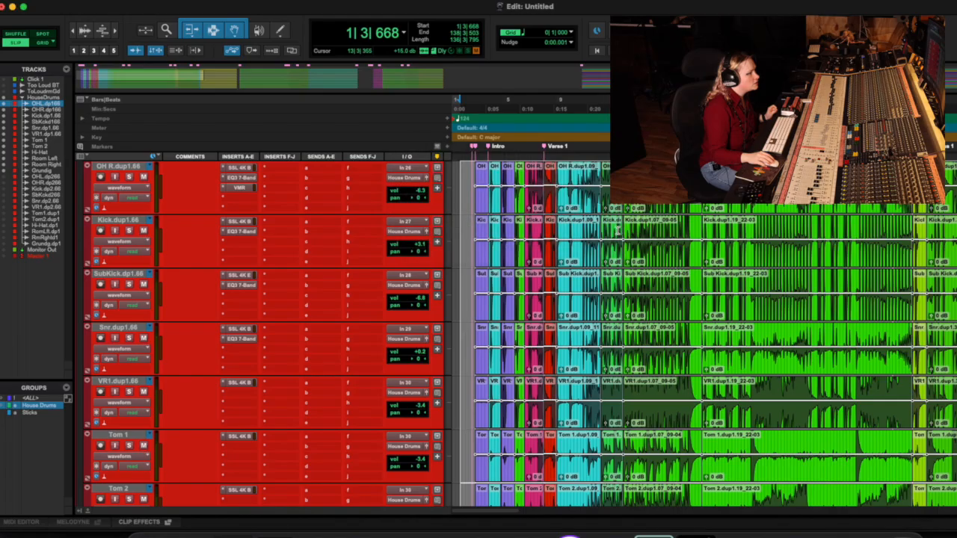
Step: Examine the new crossfades at the clip joins near the song's start, around 4|3|569, and then across the whole arrangement
left_click(469, 150)
key("t")
key("t")
key("t")
key("t")
key("t")
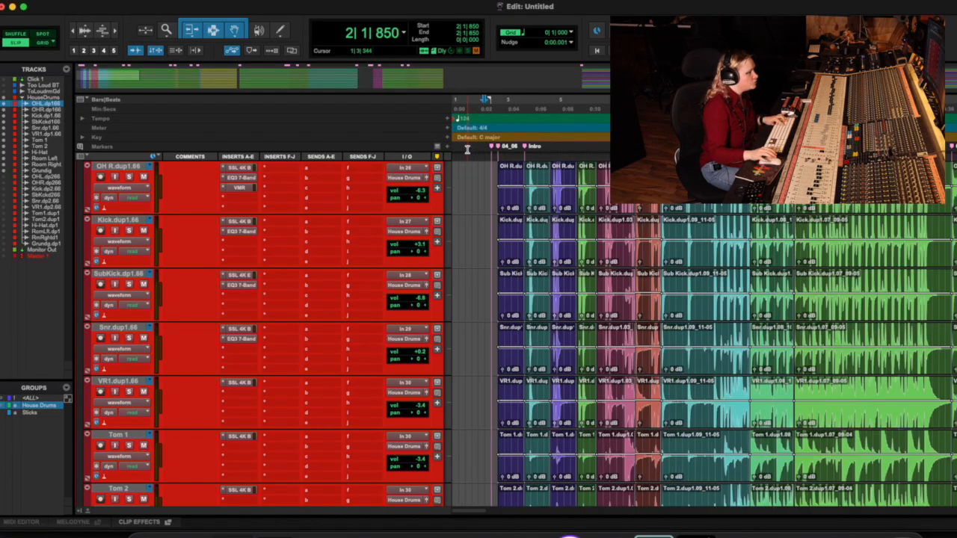
scroll(670, 187, "right", 6)
scroll(659, 187, "right", 5)
scroll(659, 186, "left", 1)
scroll(659, 187, "right", 1)
left_click(879, 183)
key("t")
key("t")
key("t")
key("t")
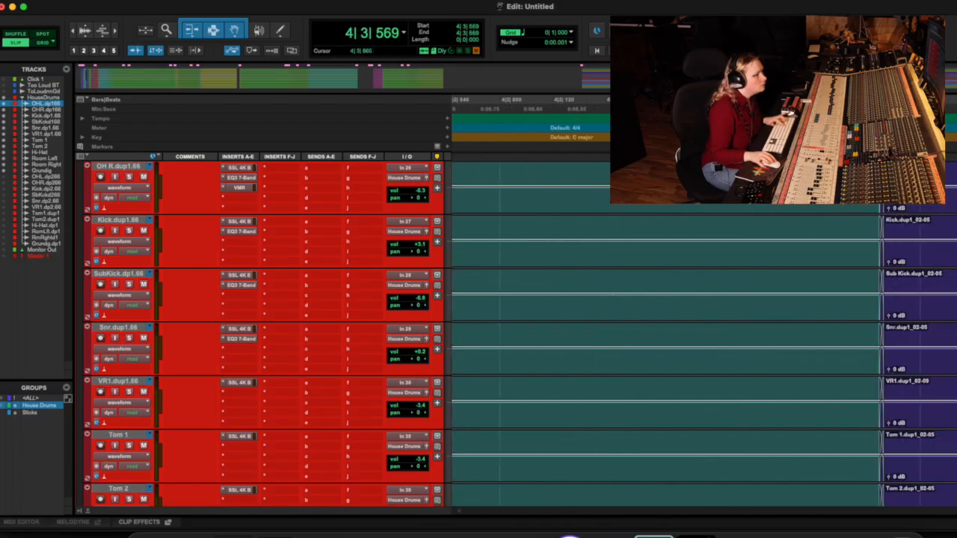
scroll(878, 183, "right", 5)
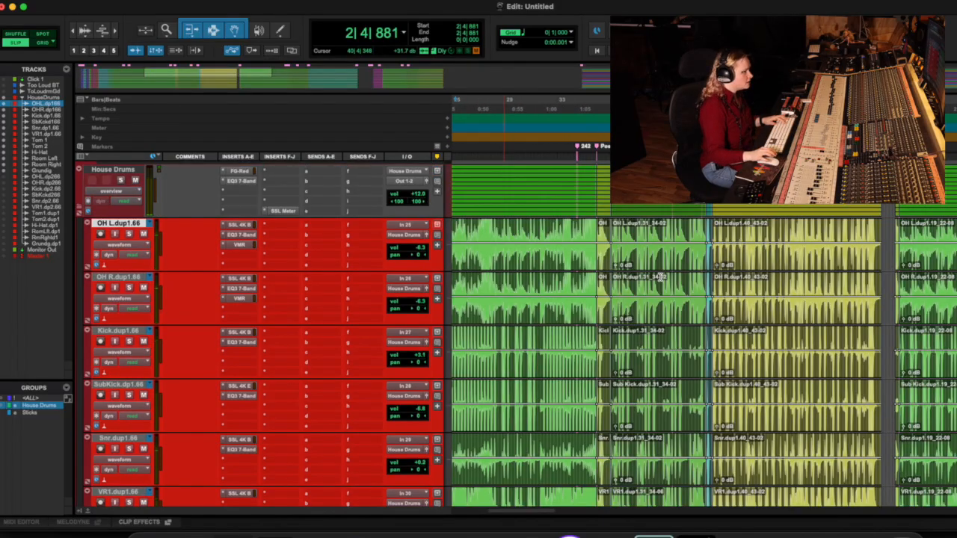
key("r")
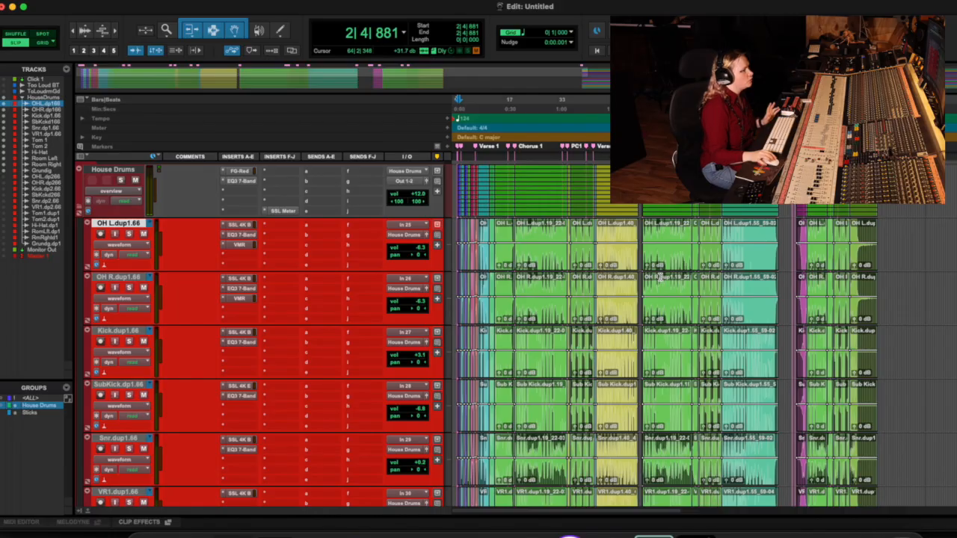
Step: Select all comped House Drums clips from 1|4|031 to 133|1|276 and consolidate them into one continuous clip per track
scroll(660, 277, "down", 2)
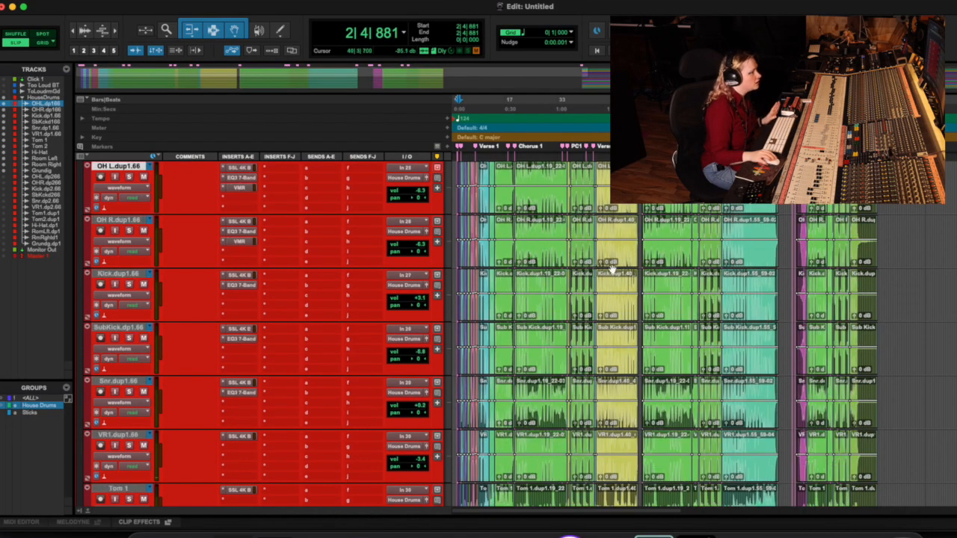
scroll(595, 260, "up", 2)
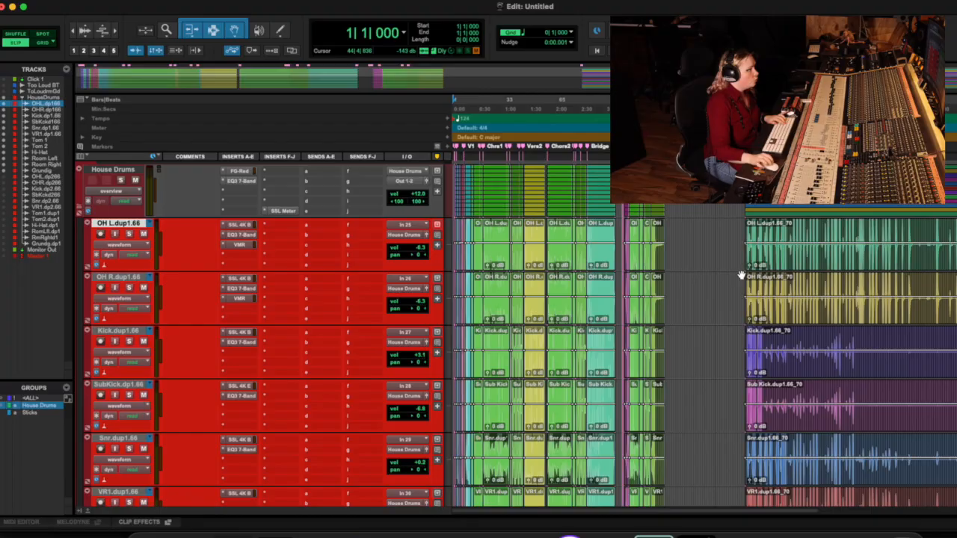
key("super+bracketright")
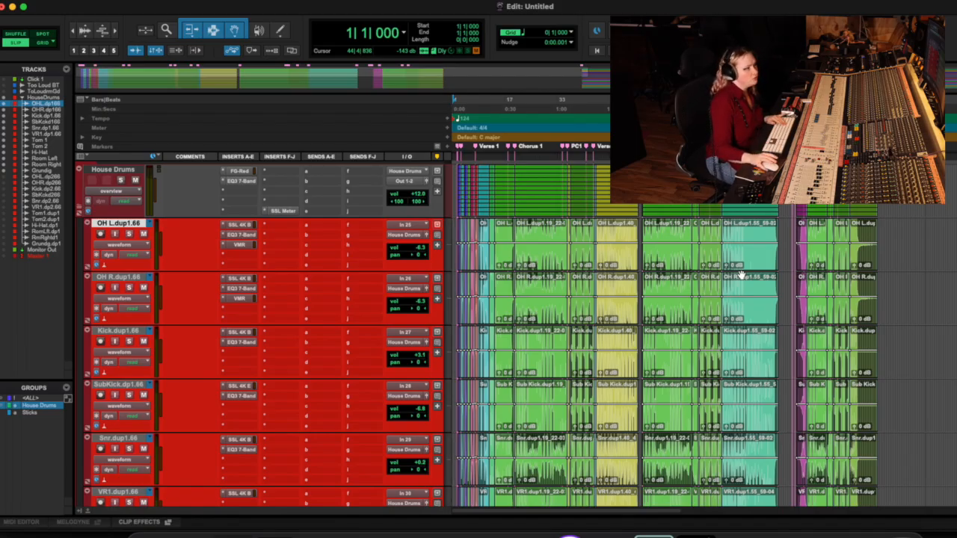
key("t")
left_click_drag(459, 228, 956, 353)
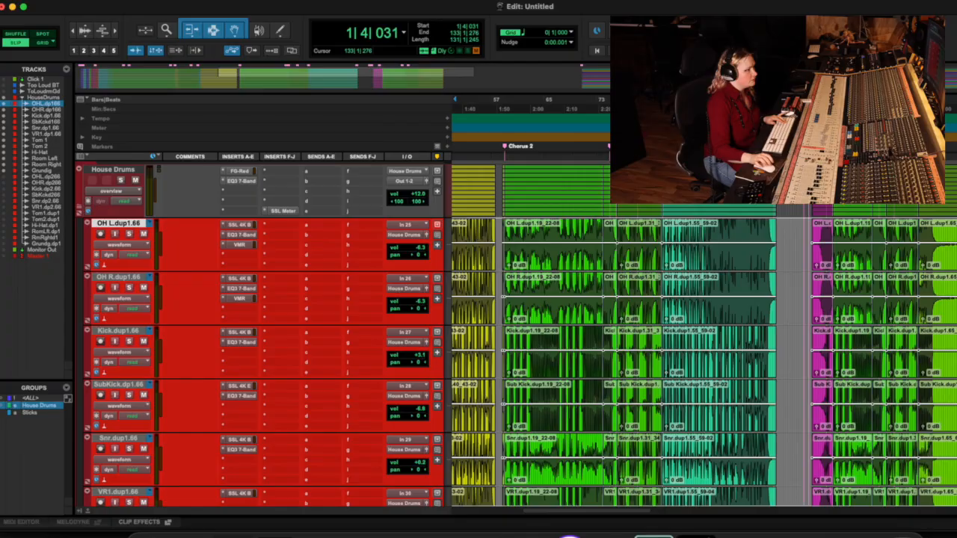
scroll(690, 245, "down", 5)
scroll(690, 245, "right", 10)
scroll(691, 245, "left", 15)
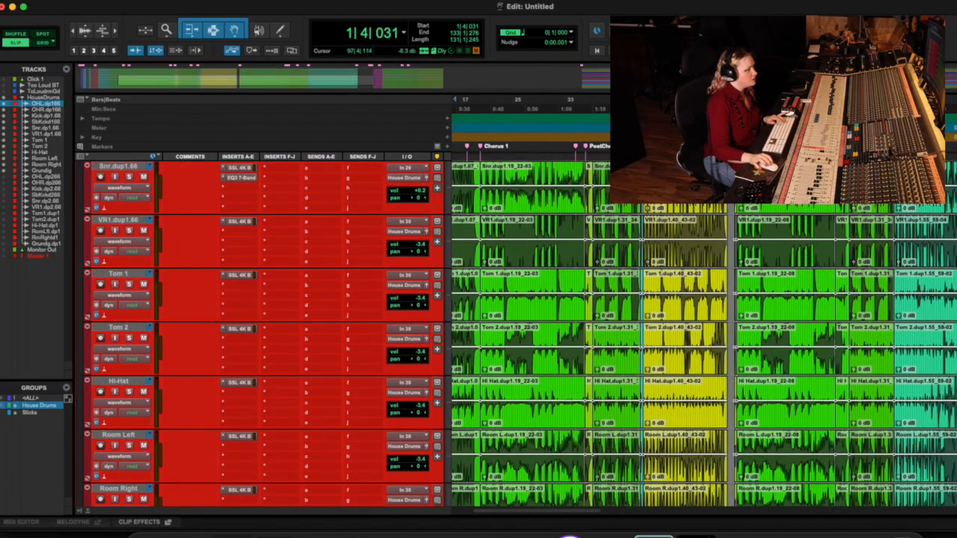
scroll(690, 246, "up", 5)
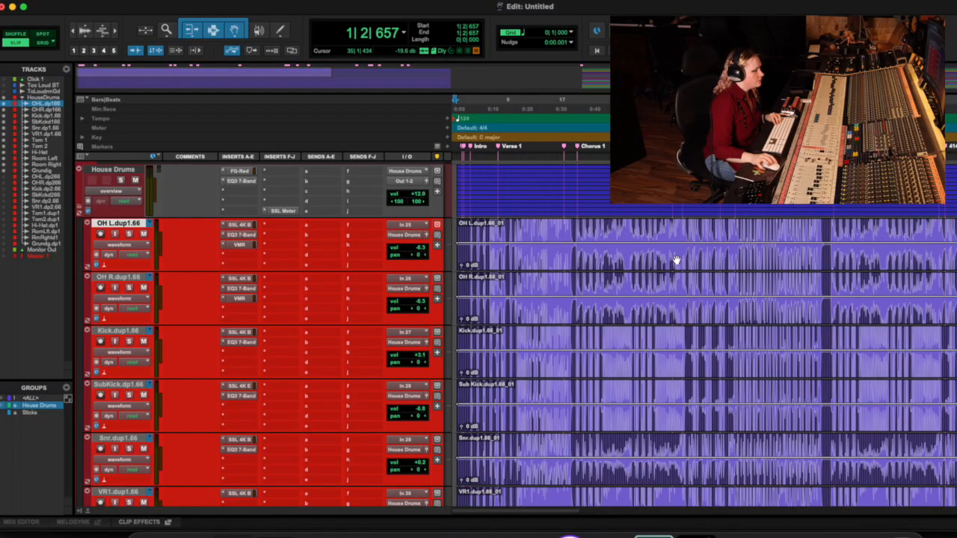
Step: Select the consolidated clips from 1|4|031 to 133|1|276 and check the selection across the House Drums tracks
left_click(676, 260)
scroll(677, 260, "down", 7)
scroll(676, 258, "right", 3)
scroll(676, 256, "up", 7)
scroll(676, 257, "left", 5)
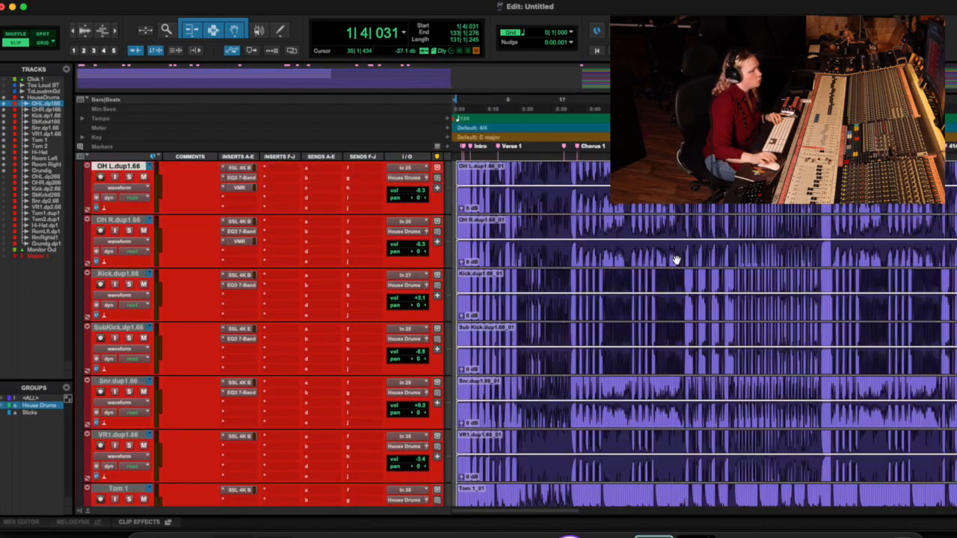
scroll(677, 260, "down", 2)
scroll(677, 260, "right", 8)
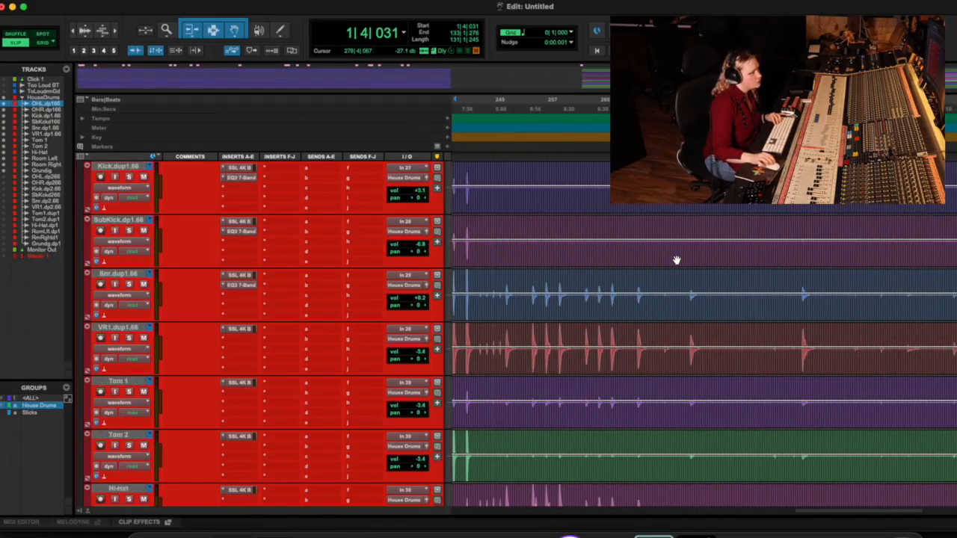
scroll(676, 260, "left", 8)
scroll(583, 279, "up", 3)
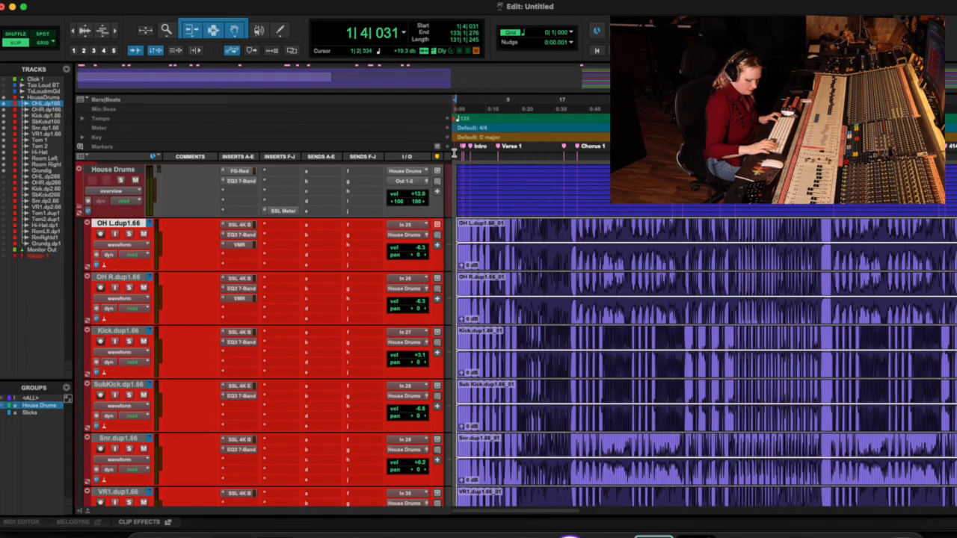
Step: Open Beat Detective and set its selection range to start at bar 2 and end at bar 134
key("super+8")
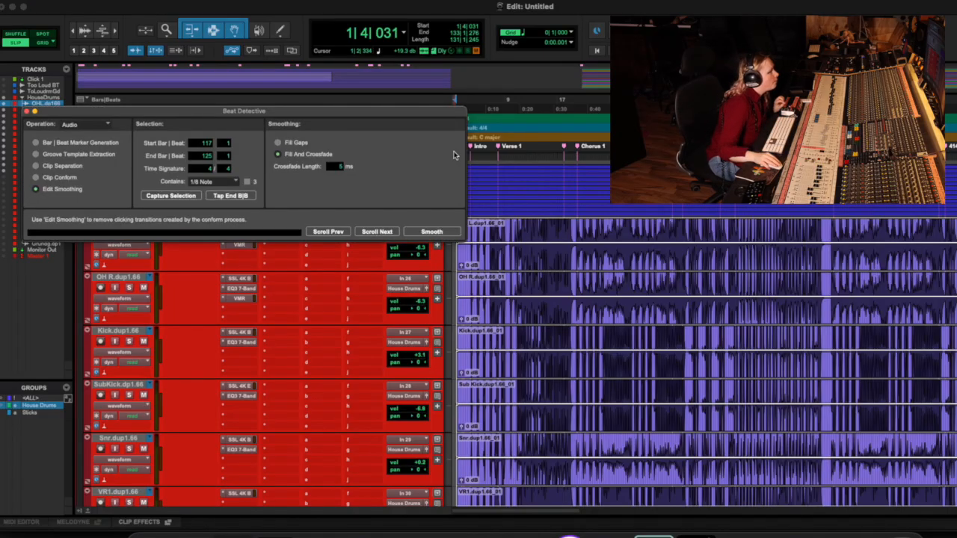
left_click_drag(182, 112, 154, 163)
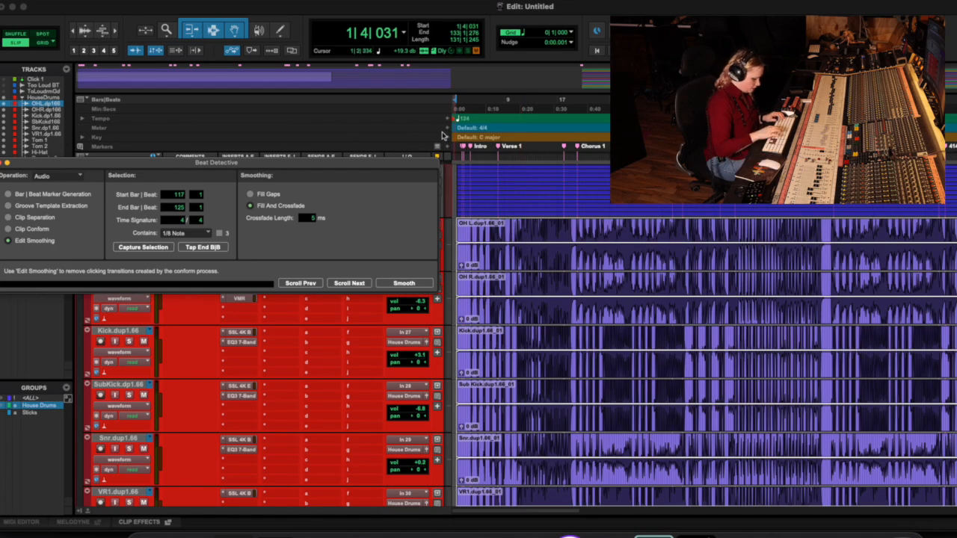
key("t")
key("t")
key("t")
key("t")
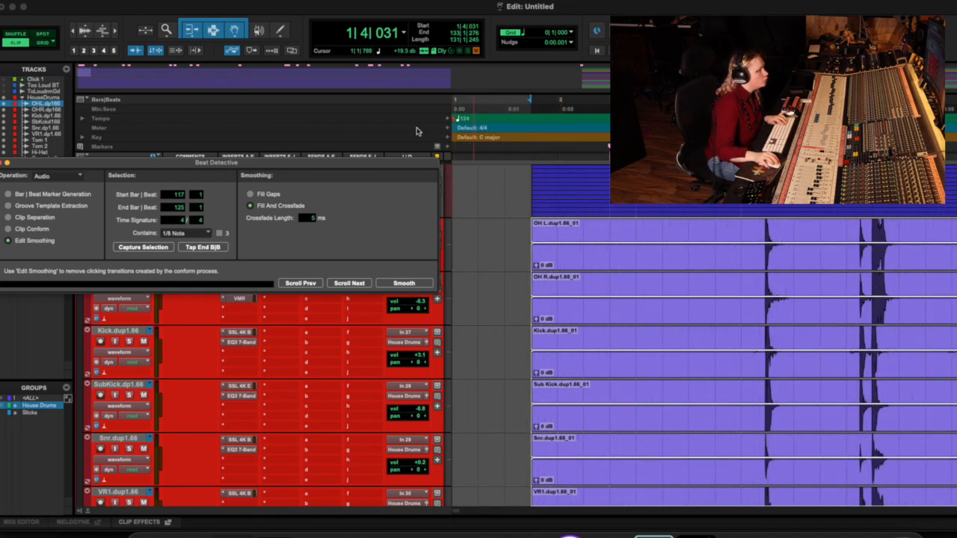
left_click_drag(320, 168, 402, 141)
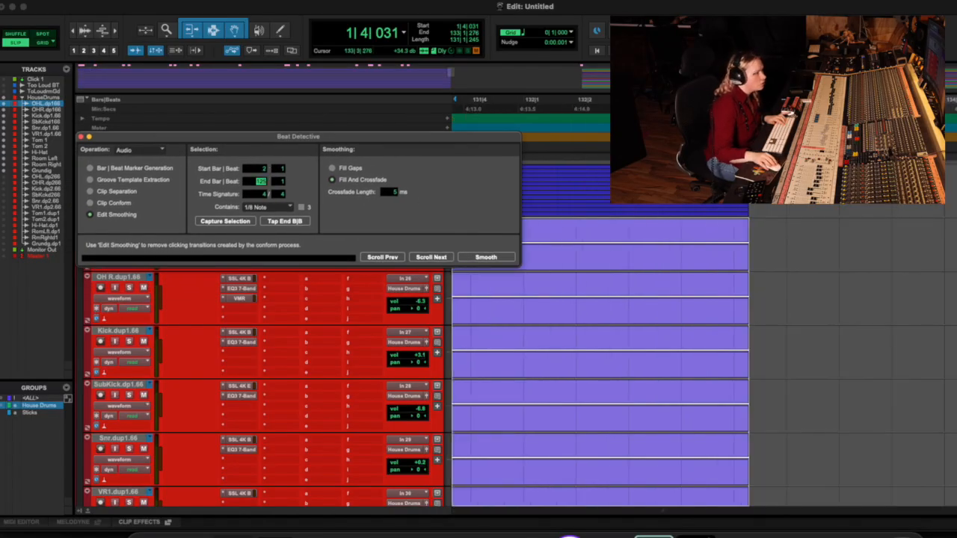
key("r")
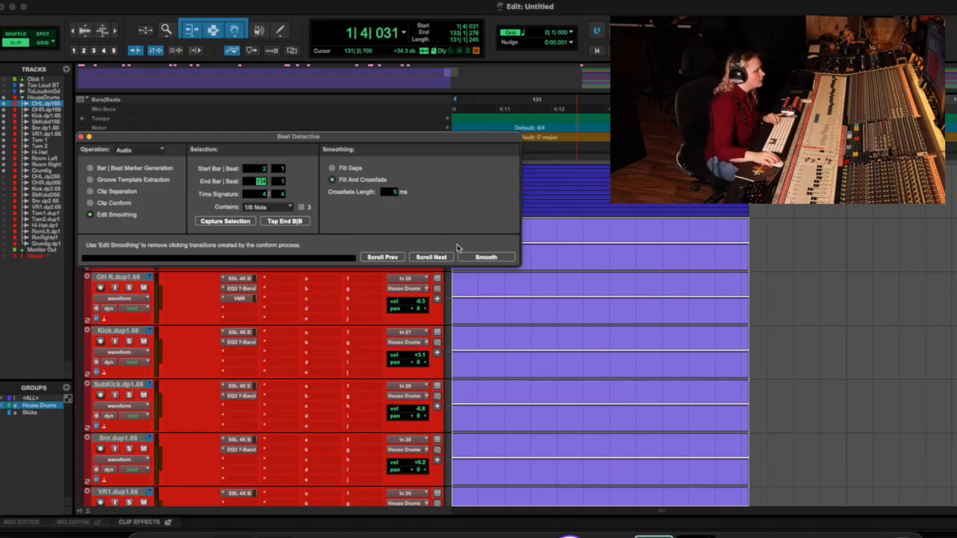
left_click_drag(448, 73, 82, 75)
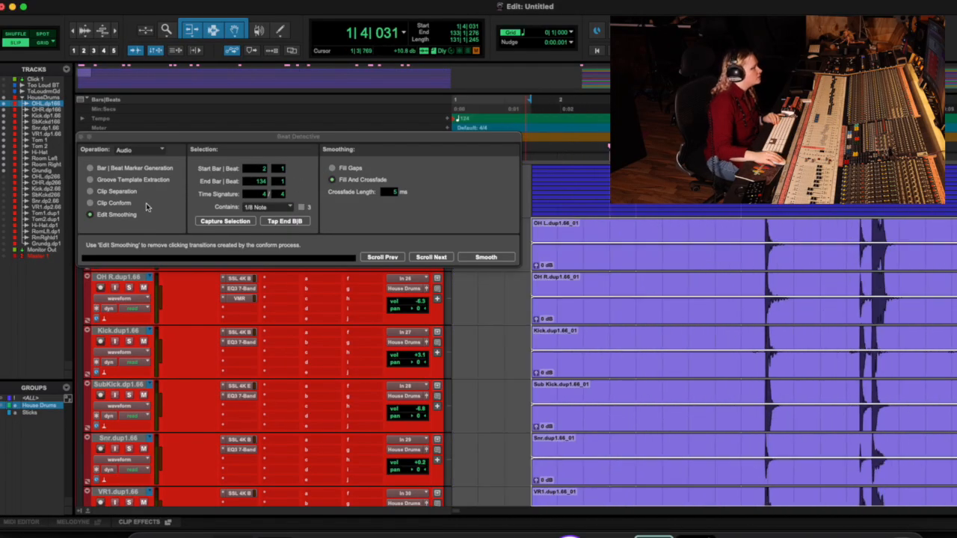
Step: Analyze the selected drums in Beat Detective's Clip Separation mode with Enhanced Resolution and 26% sensitivity
left_click(91, 192)
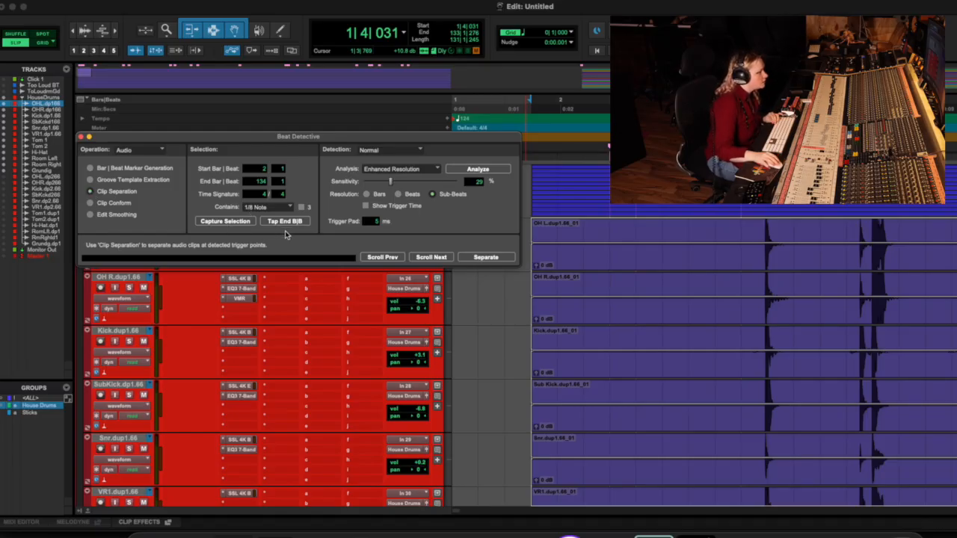
scroll(872, 222, "right", 3)
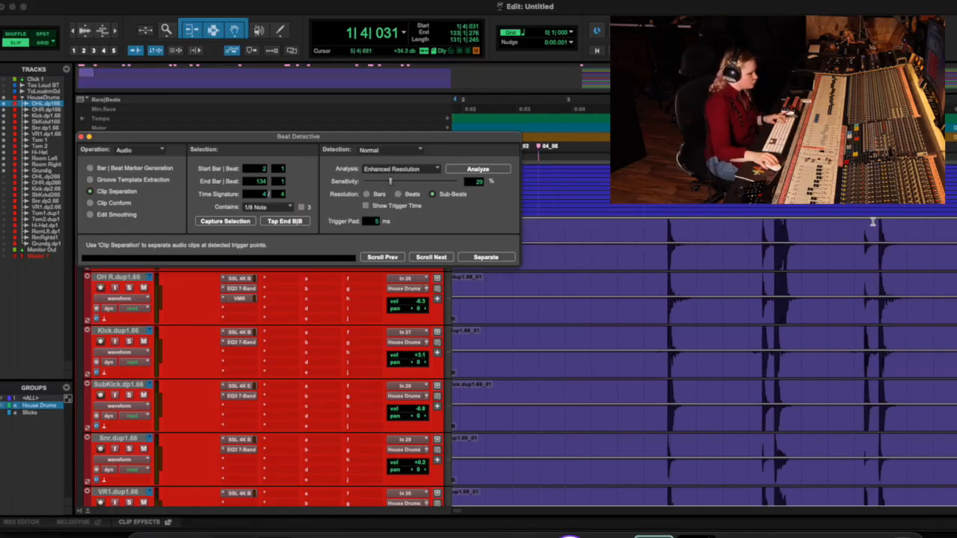
key("r")
key("r")
key("r")
key("r")
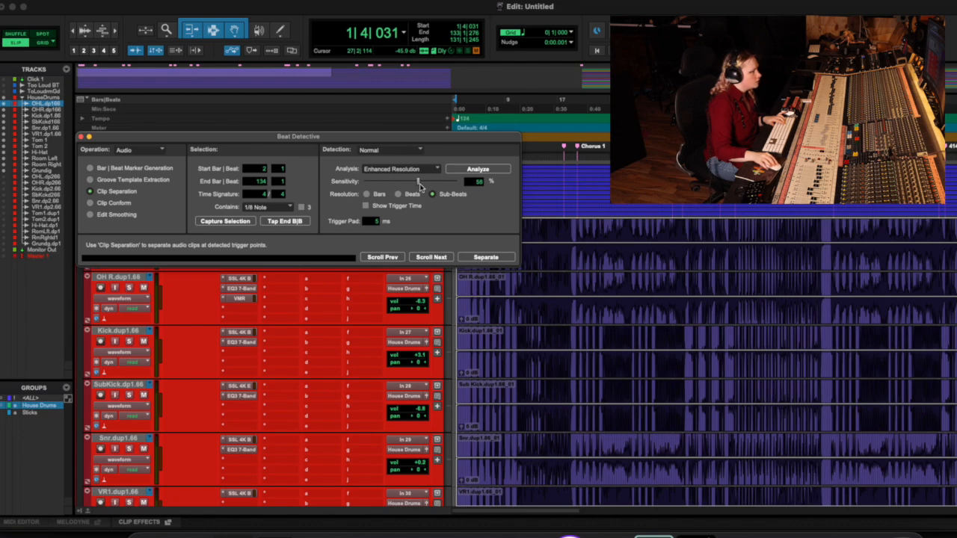
left_click_drag(420, 185, 362, 188)
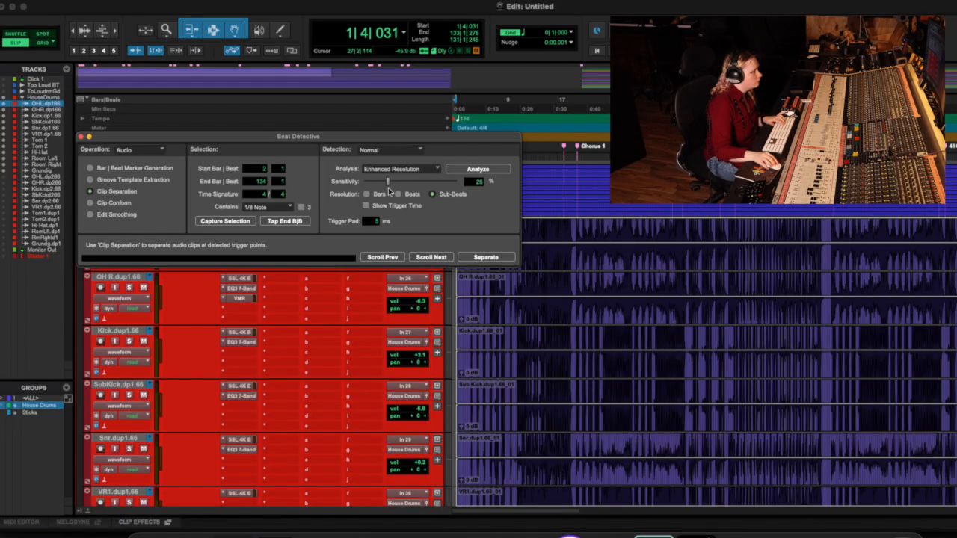
left_click(481, 170)
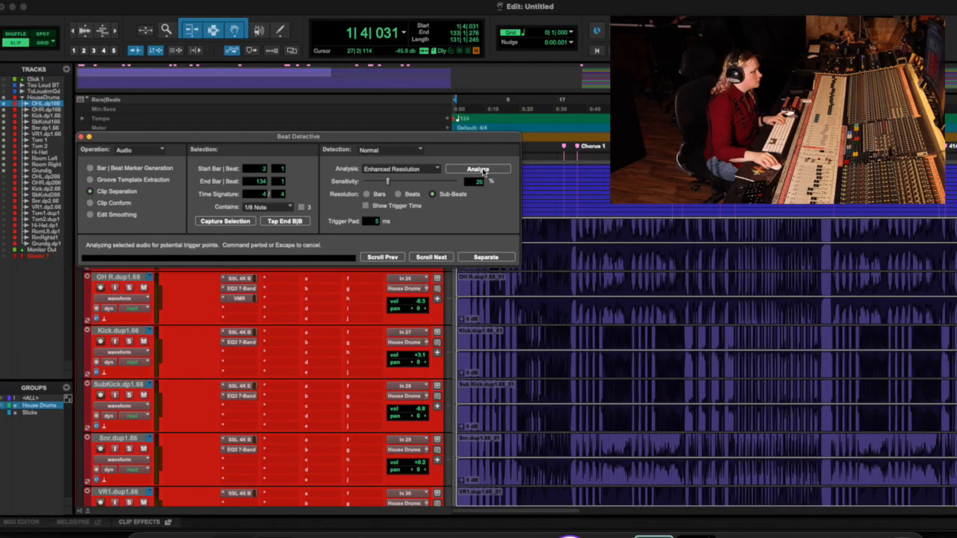
Step: Raise the detection sensitivity to 68% and examine the trigger markers against the opening drum hits
left_click_drag(387, 179, 428, 183)
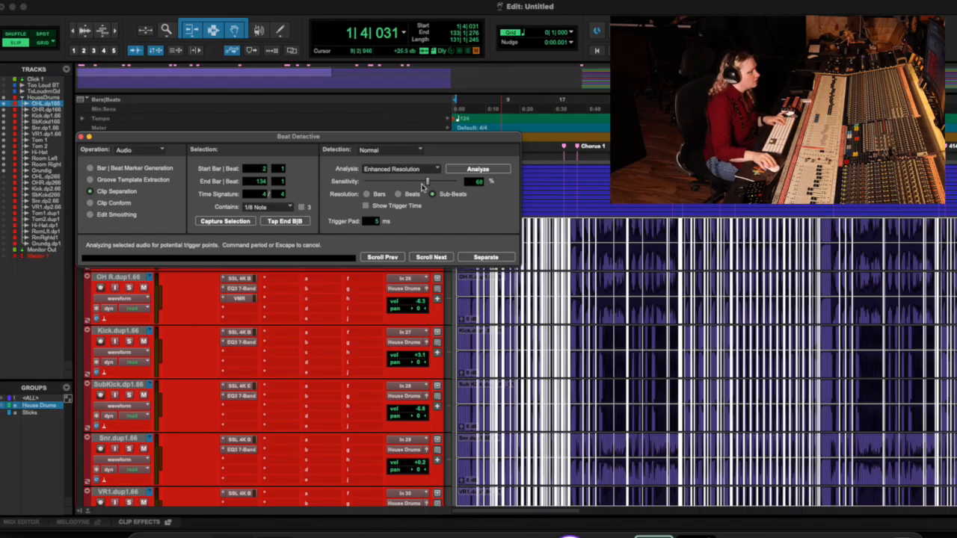
key("t")
key("t")
key("t")
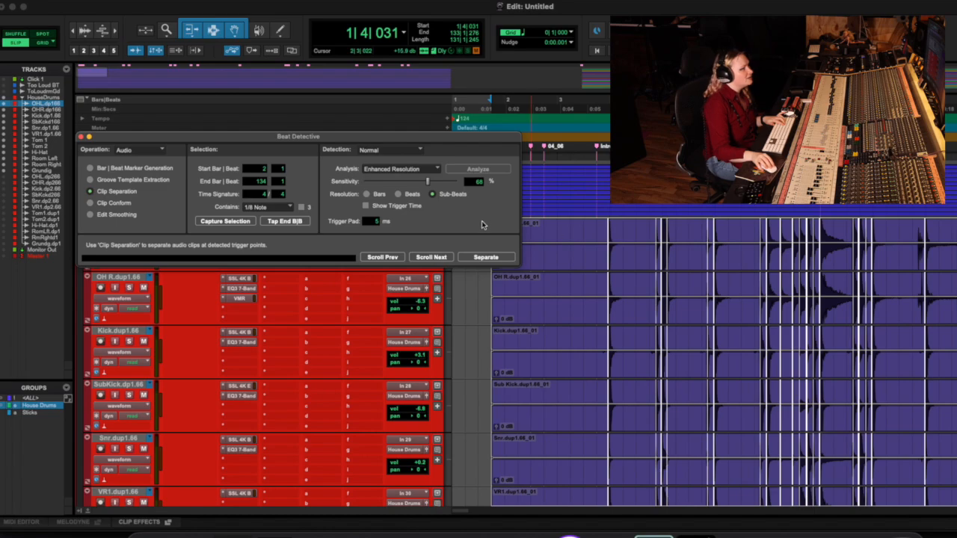
key("r")
key("r")
key("r")
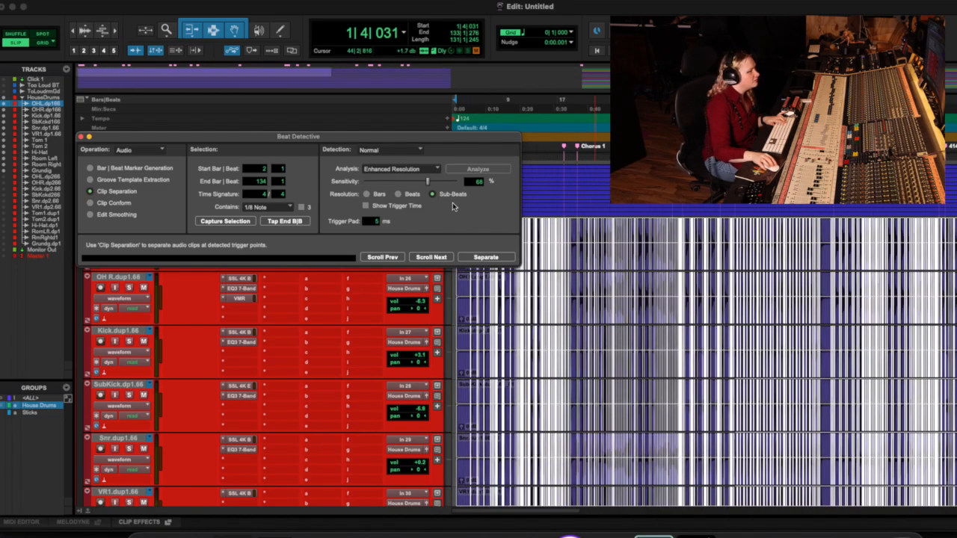
Step: Lower the detection sensitivity to 27% and check the trigger markers against the drum hits around bars 13 to 19
key("t")
key("t")
key("t")
left_click_drag(428, 182, 416, 183)
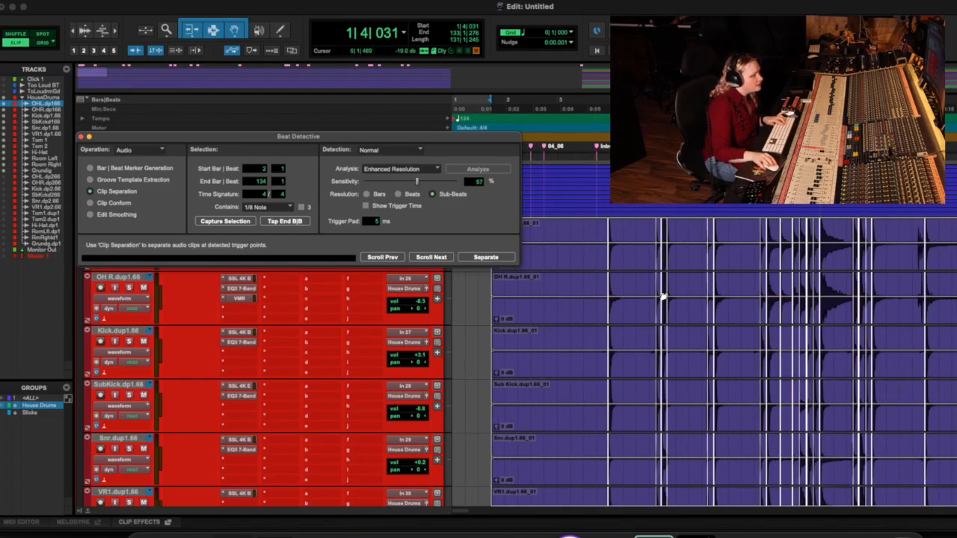
key("t")
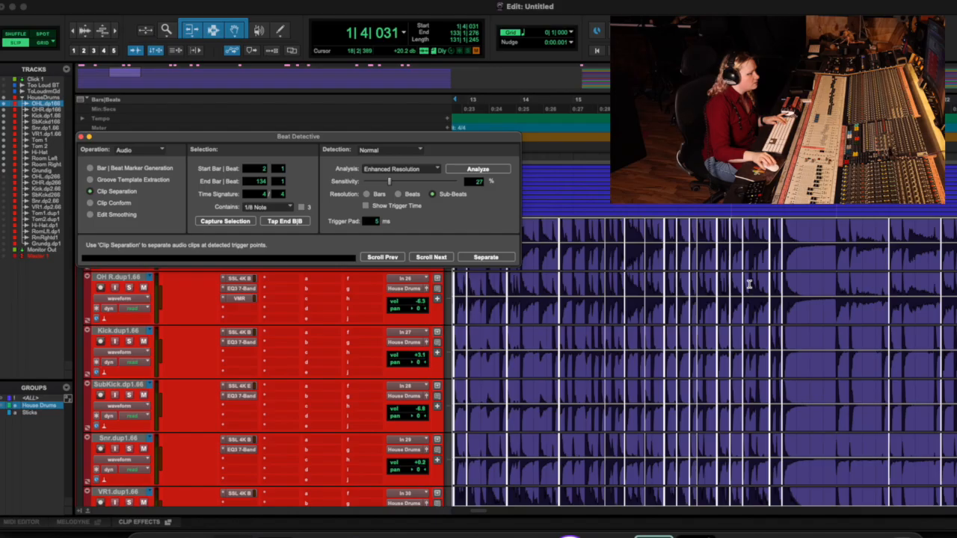
scroll(863, 256, "right", 10)
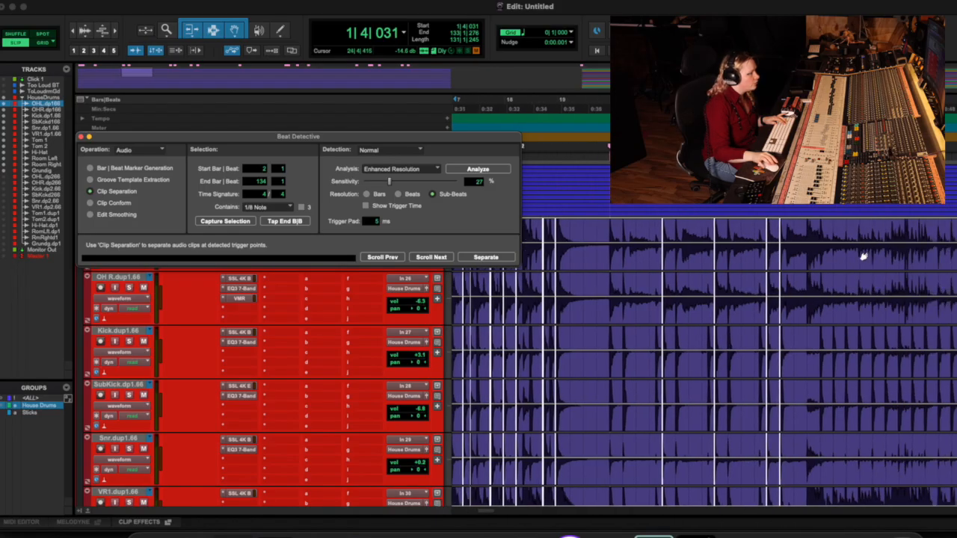
key("r")
key("r")
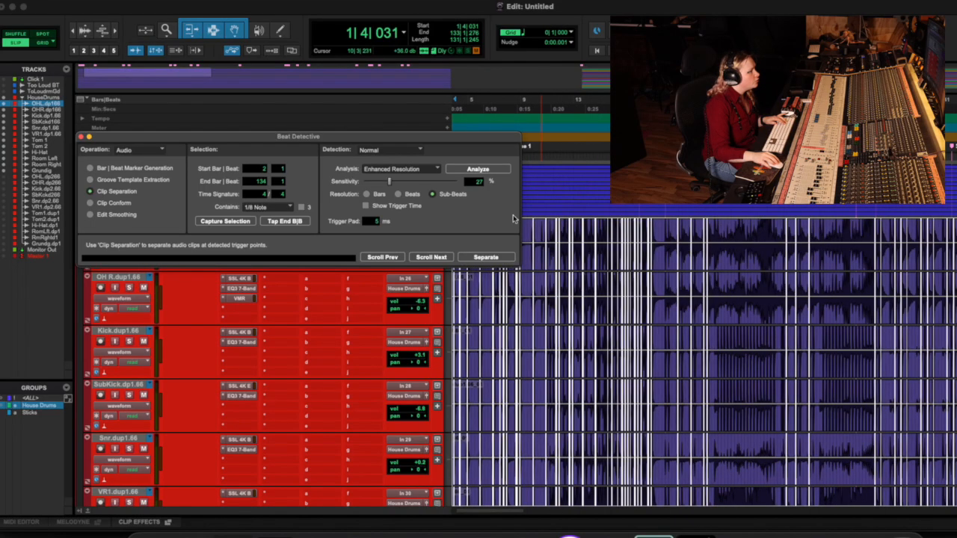
Step: Raise the detection sensitivity to 47% and play back the drums to check the trigger markers
left_click_drag(392, 186, 411, 183)
key("space")
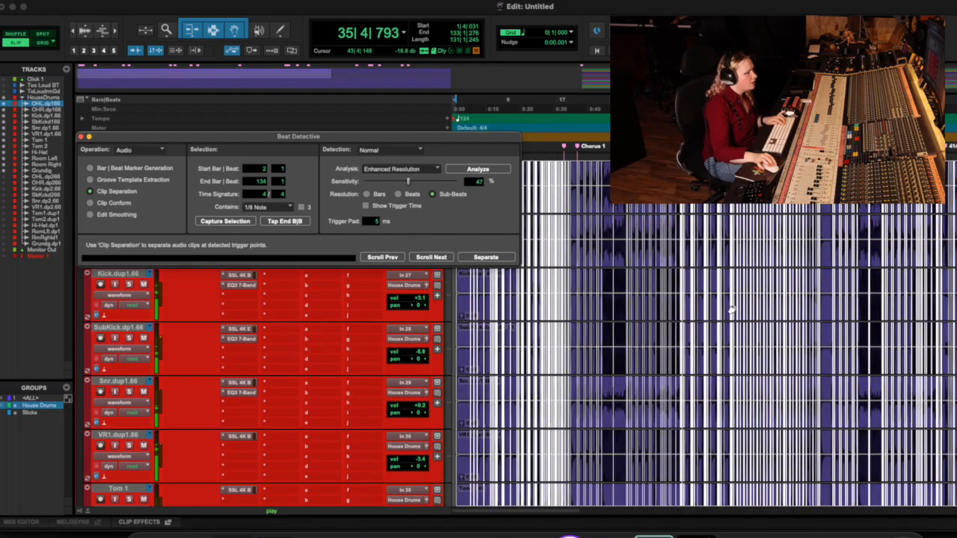
key("space")
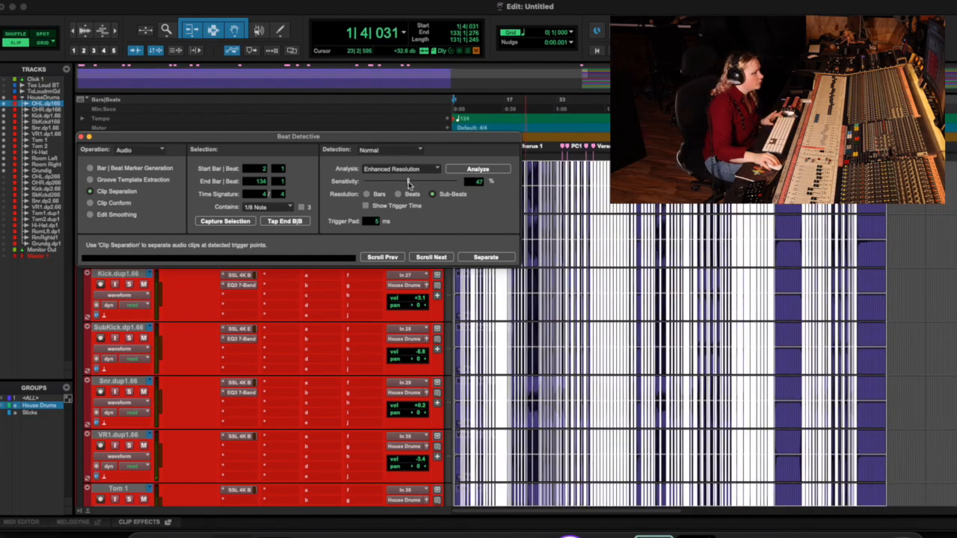
Step: Separate the selected drum clips at the detected trigger points and inspect the resulting cuts around the opening bars
left_click(483, 257)
key("t")
key("t")
key("t")
key("t")
key("t")
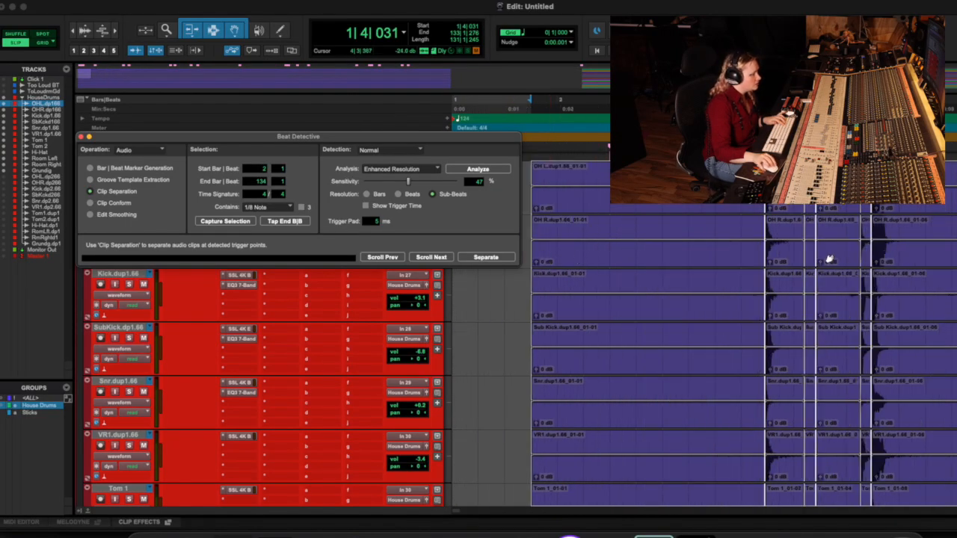
key("r")
key("r")
key("r")
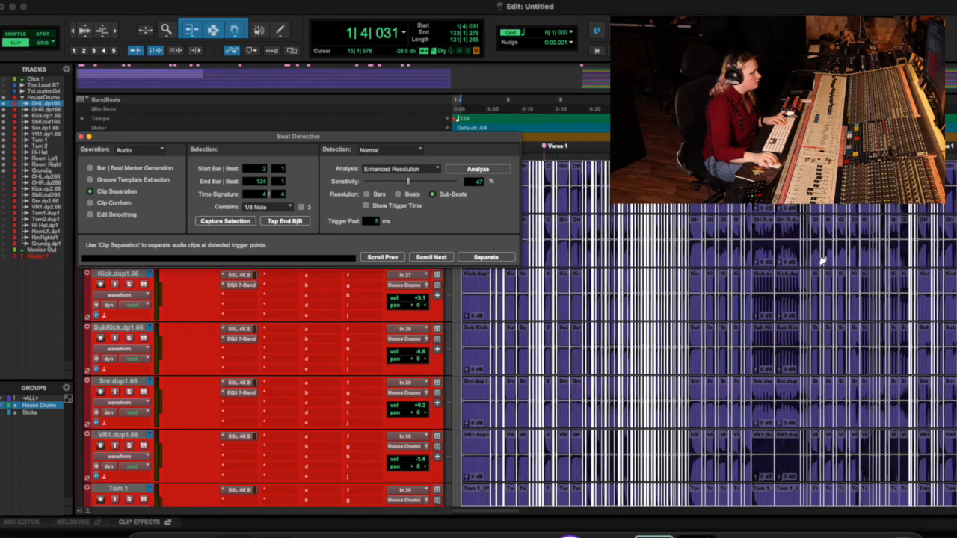
Step: Conform the separated drum clips to the grid with Standard Clip Conform at 30% strength
left_click(91, 203)
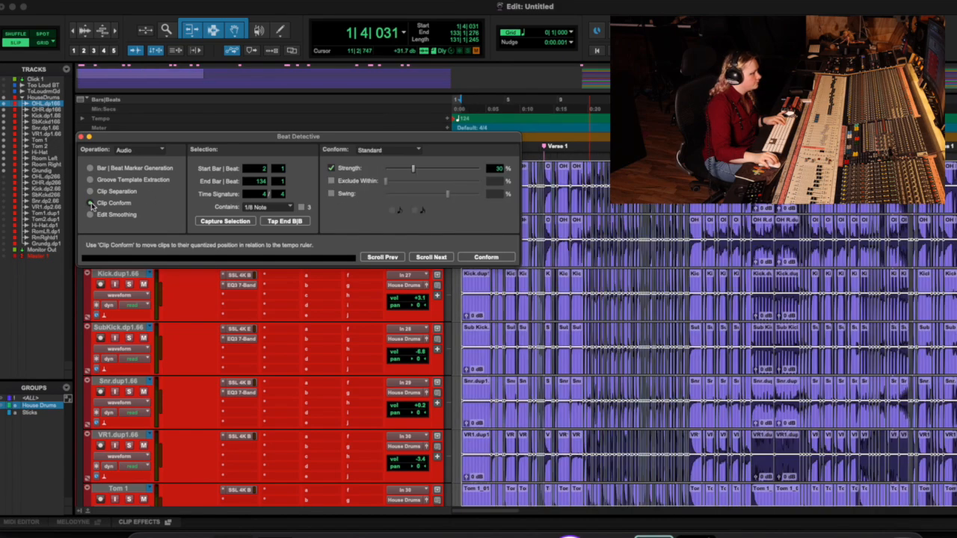
key("t")
key("t")
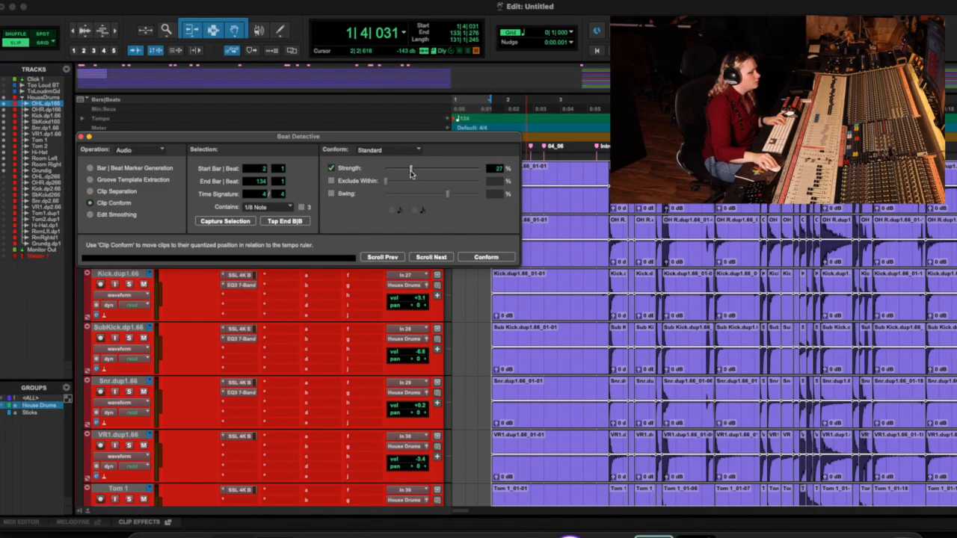
left_click_drag(433, 172, 479, 175)
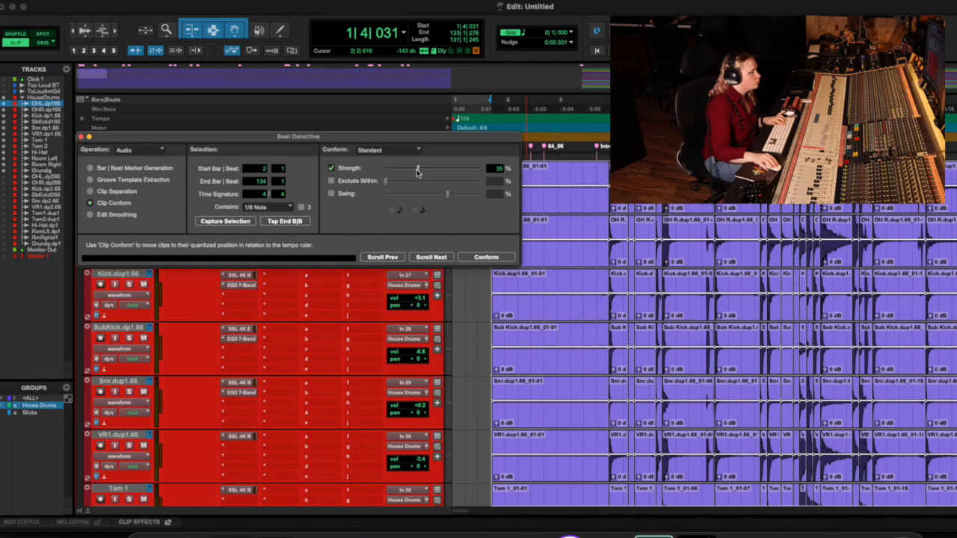
key("r")
key("r")
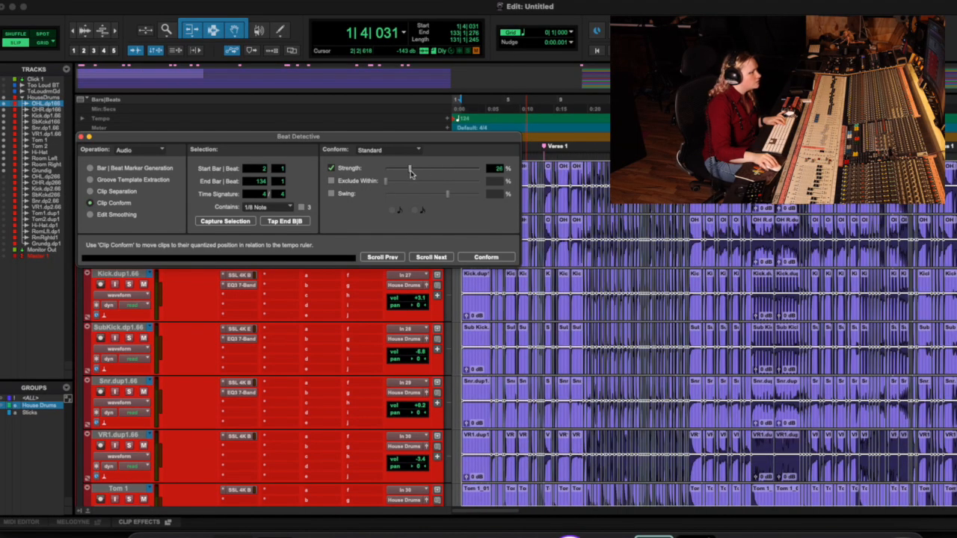
key("t")
key("t")
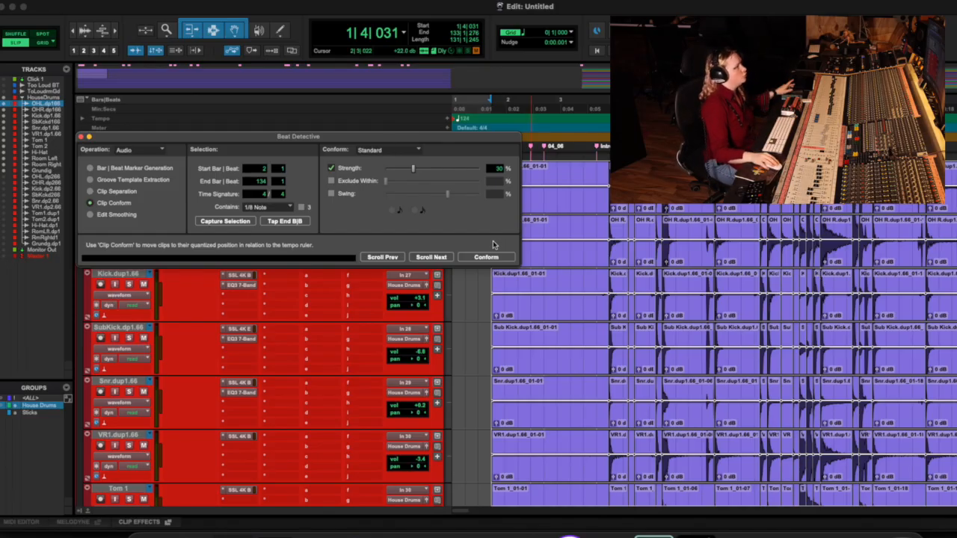
left_click(482, 258)
left_click(612, 225)
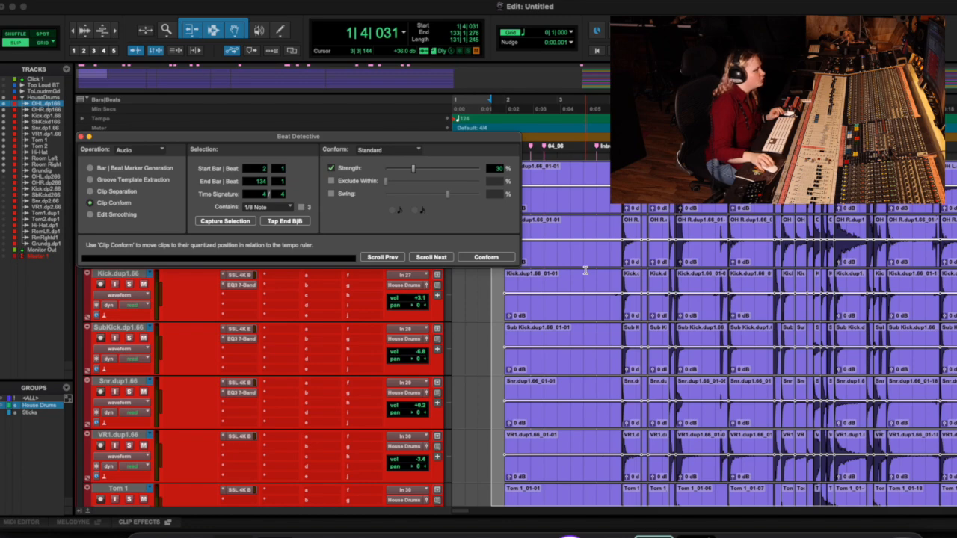
Step: Play back the conformed drums from 2|4|477 and undo the conform
key("space")
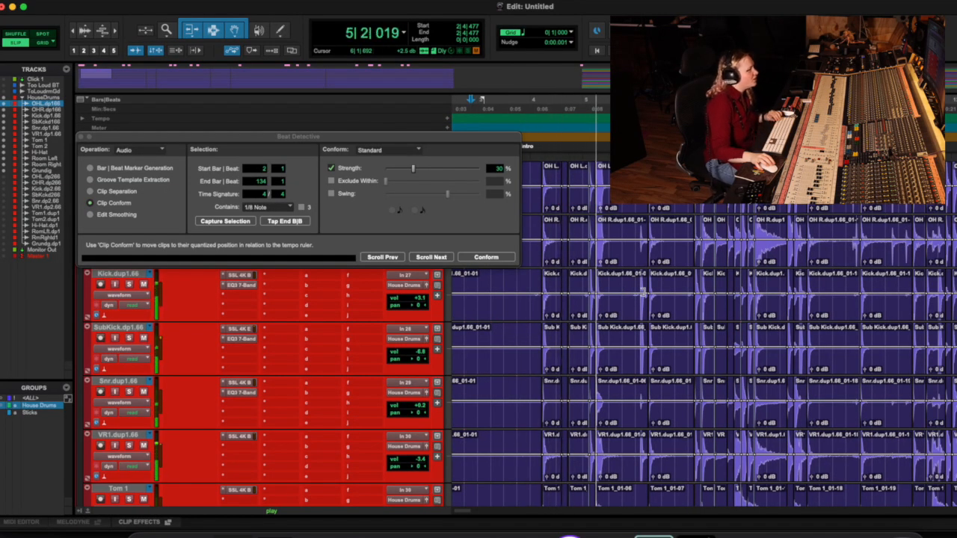
key("space")
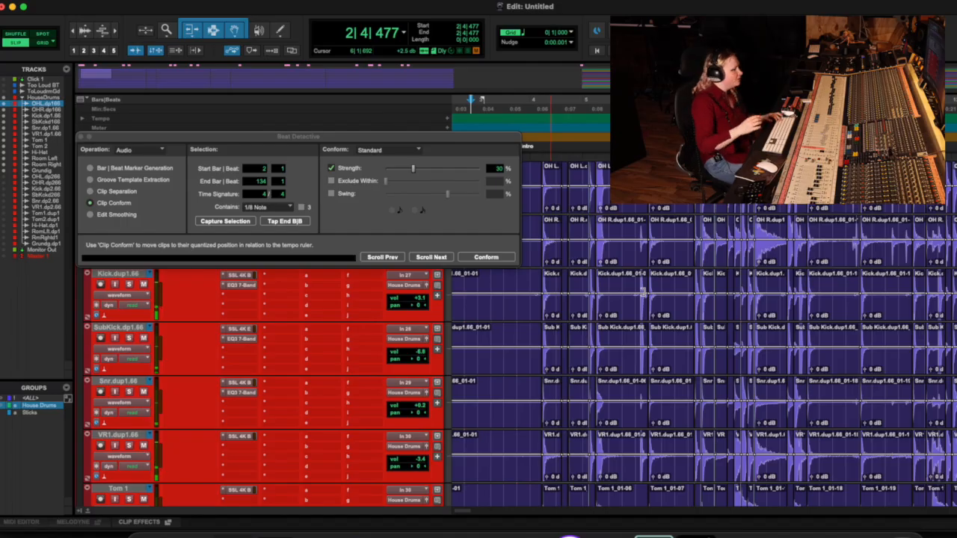
key("super+z")
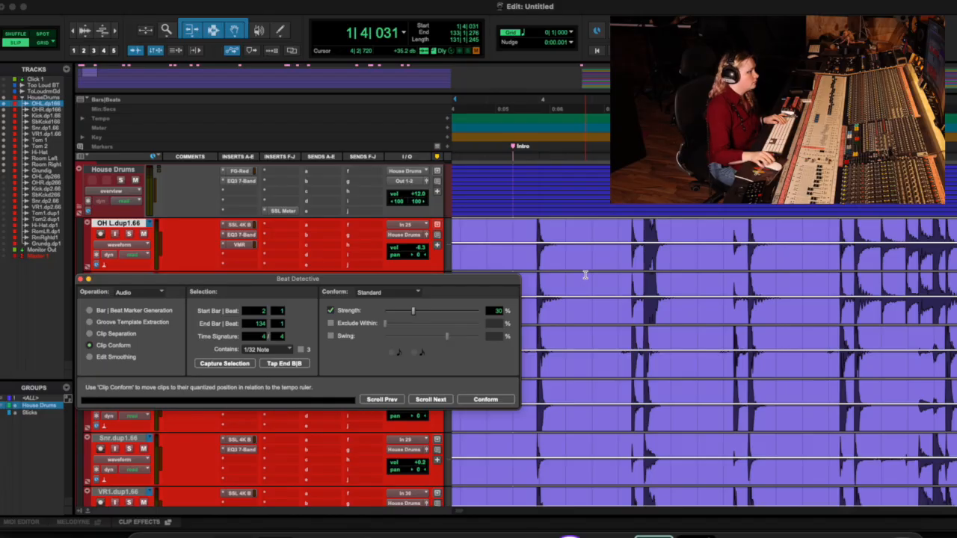
Step: Separate the drums again and switch to Clip Conform with the range starting at bar 4 and 1/32 Note content
scroll(585, 275, "left", 5)
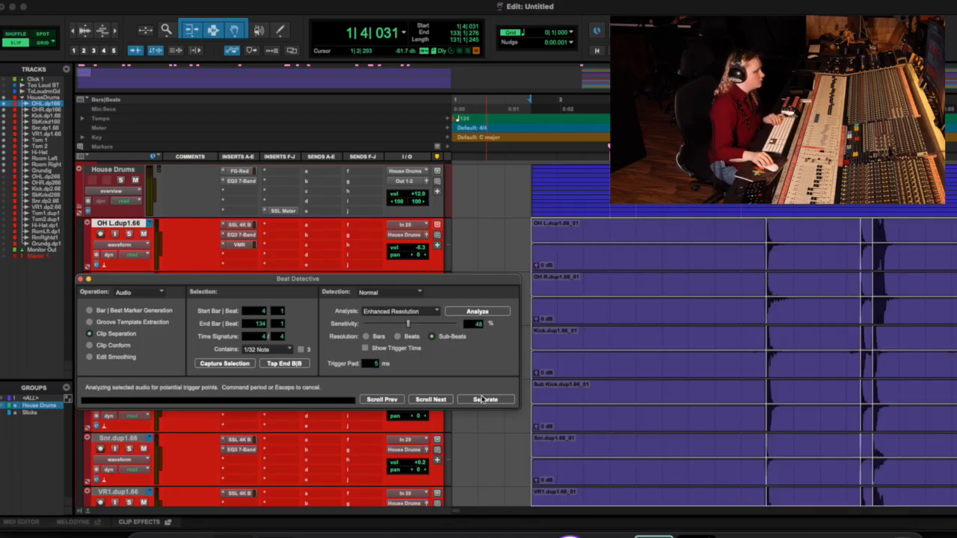
left_click(485, 399)
left_click(89, 346)
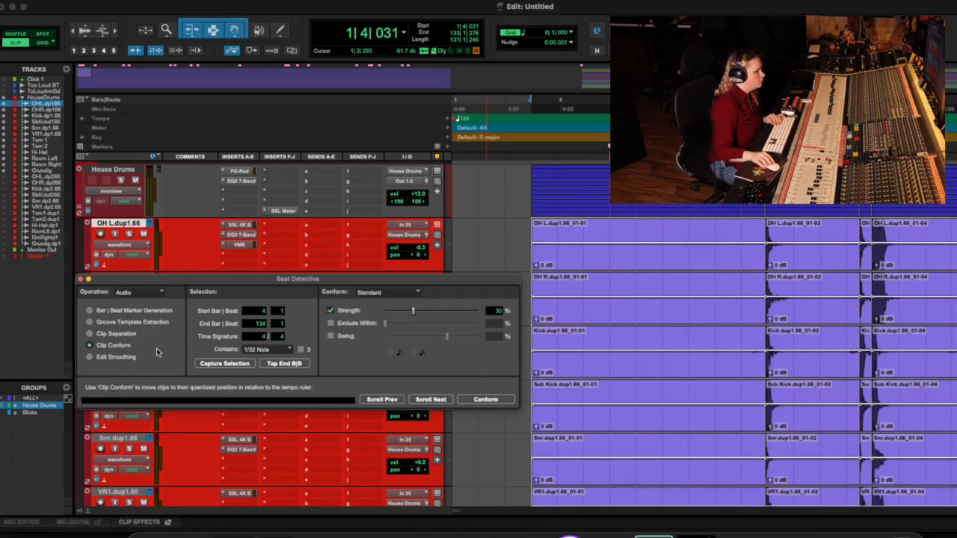
Step: Try conforming the drum clips with bar 4 as the start at 30% strength, and undo the conform
left_click(485, 399)
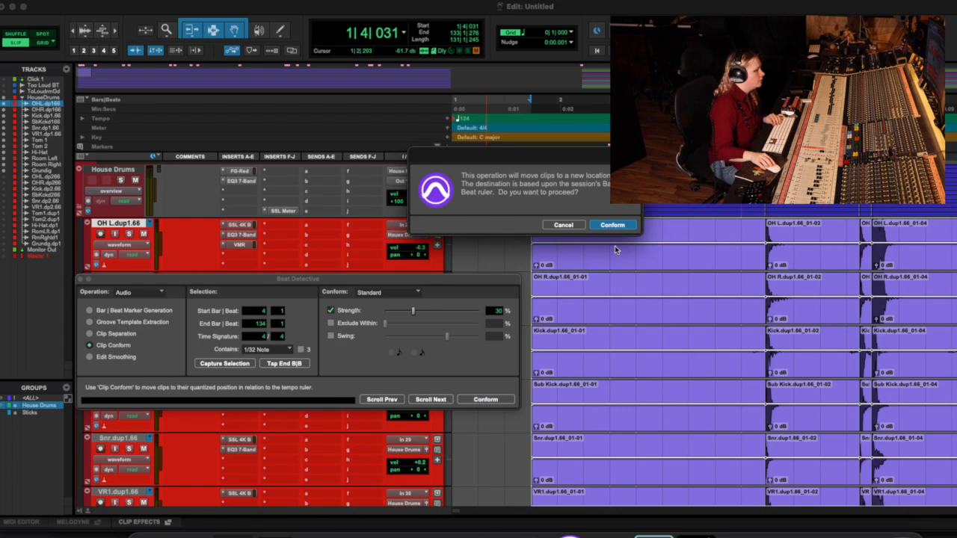
left_click(612, 225)
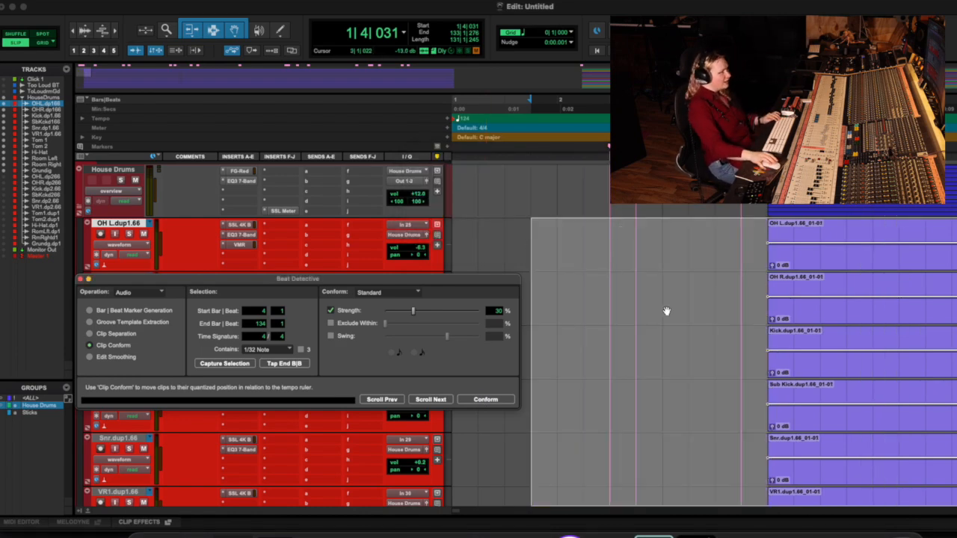
key("super+z")
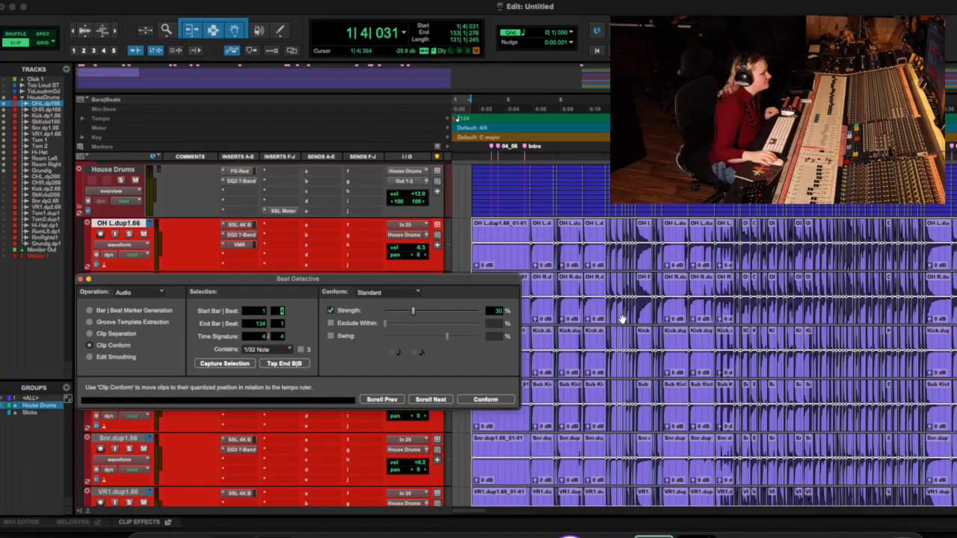
Step: Conform the drum clips with the range starting at bar 1 beat 4 at 30% strength, and play back the result
left_click(485, 399)
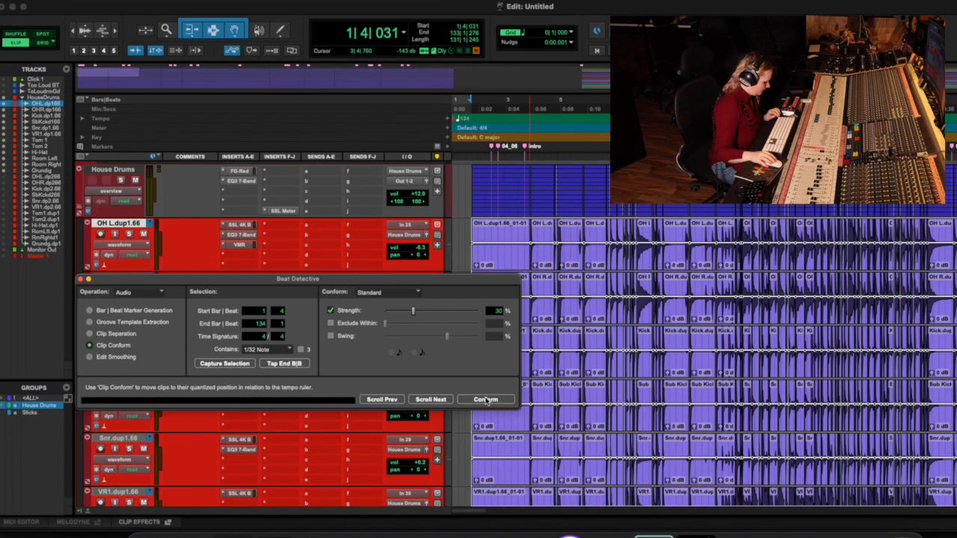
key("t")
key("t")
key("space")
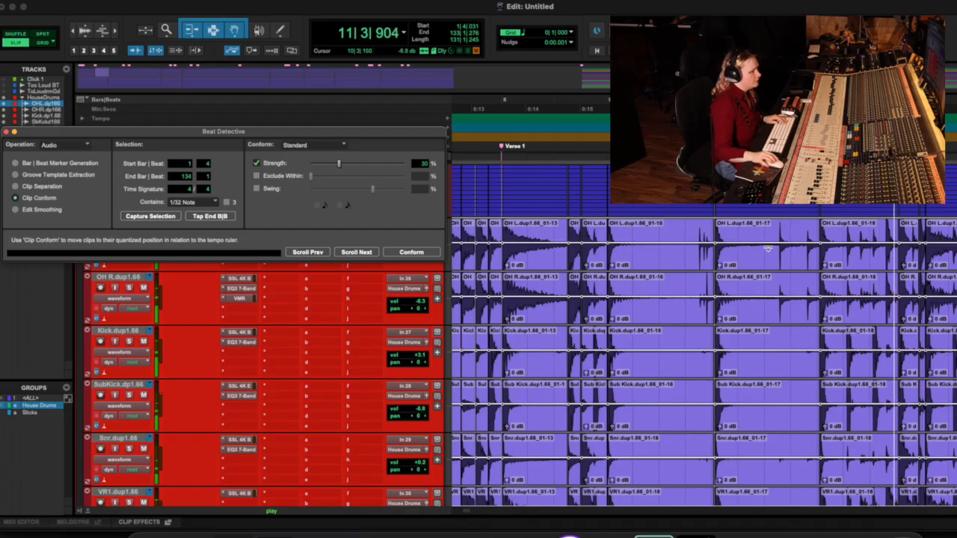
key("space")
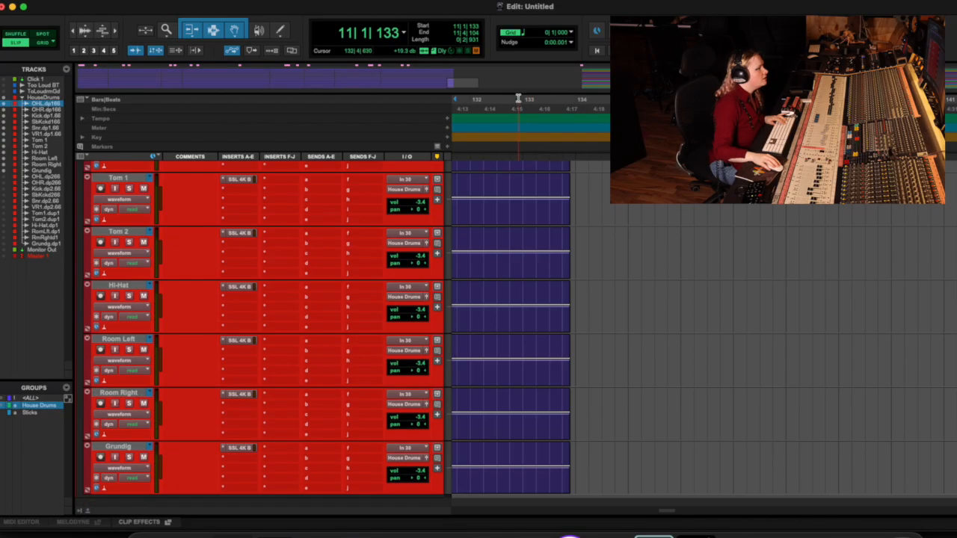
Step: Play back the conformed drums from 10|3|150 and check the timing of the hits
left_click_drag(513, 71, 273, 83)
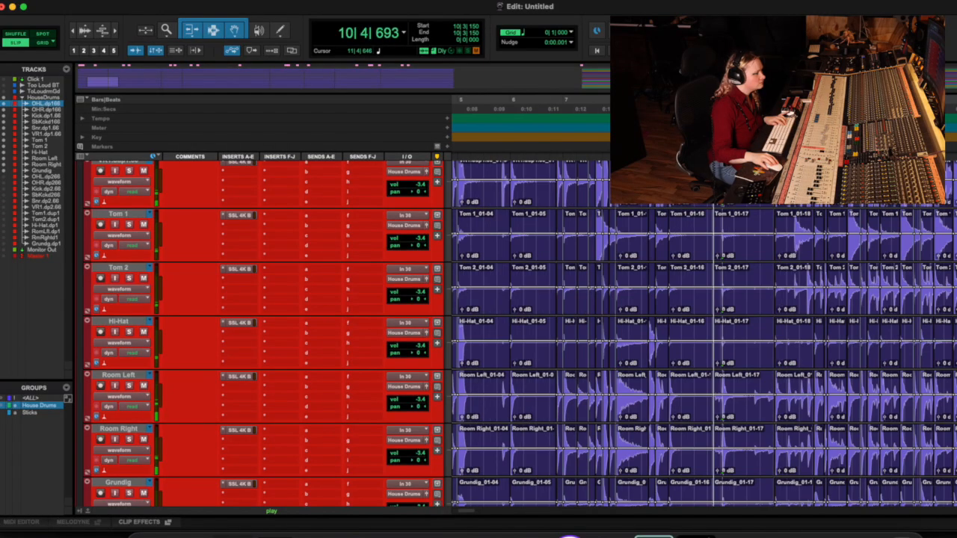
key("t")
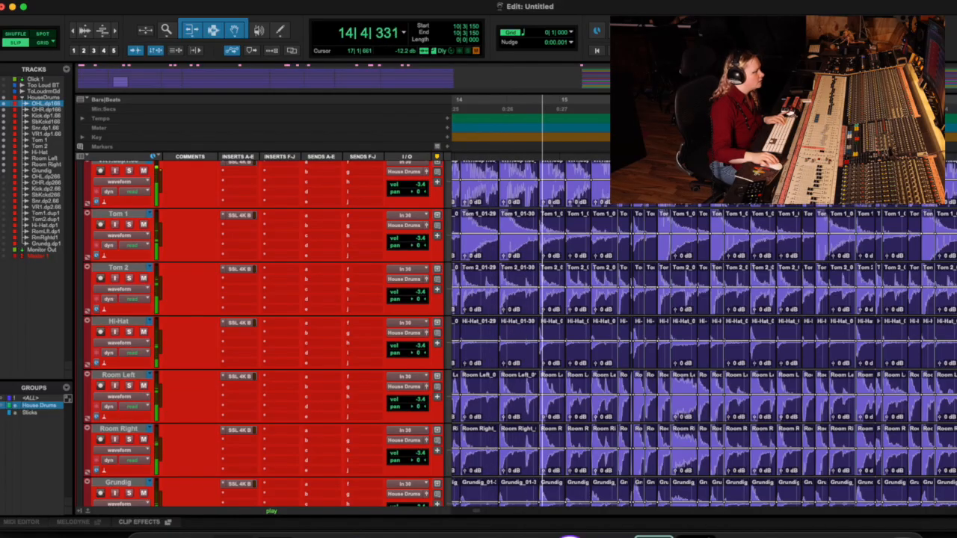
key("space")
scroll(695, 224, "left", 10)
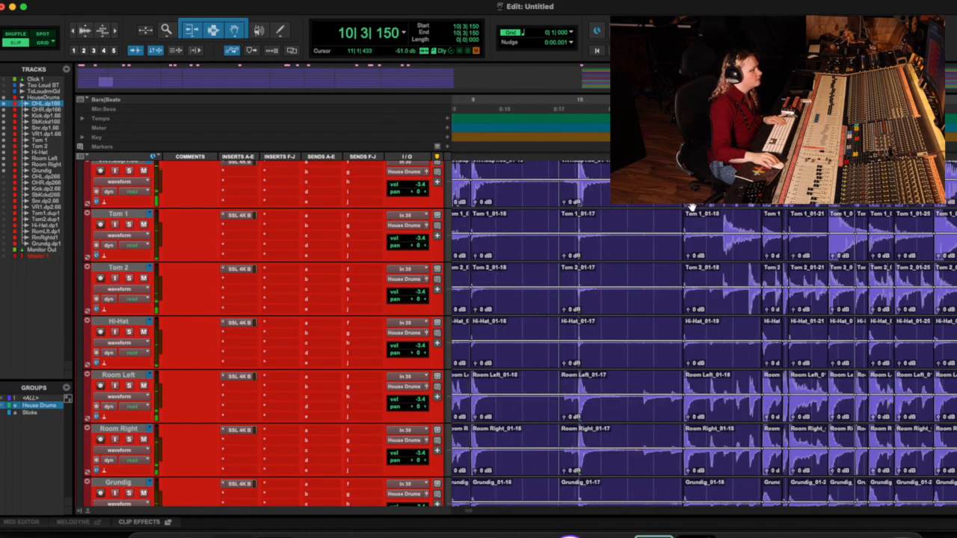
Step: Undo the conform and the clip separation on all House Drums tracks
key("super+z")
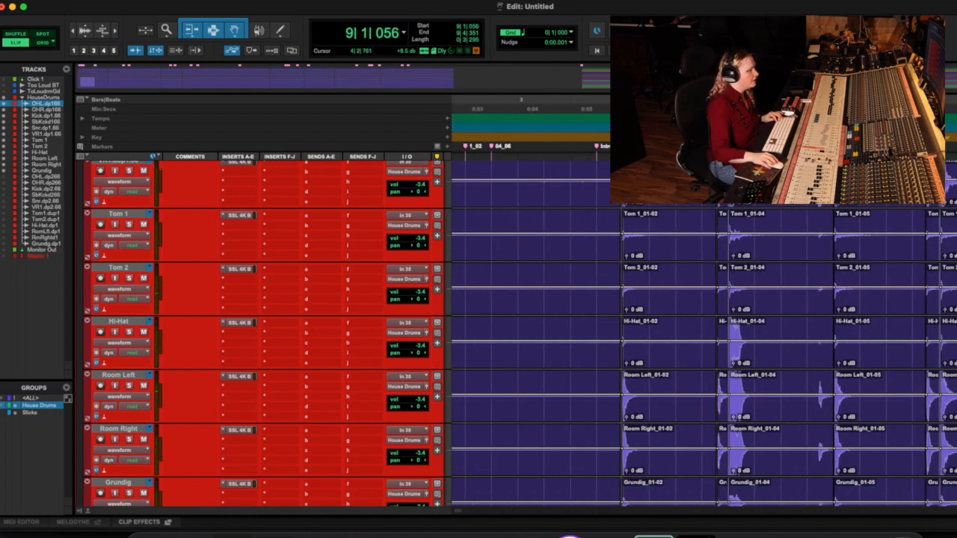
key("super+z")
key("super+z")
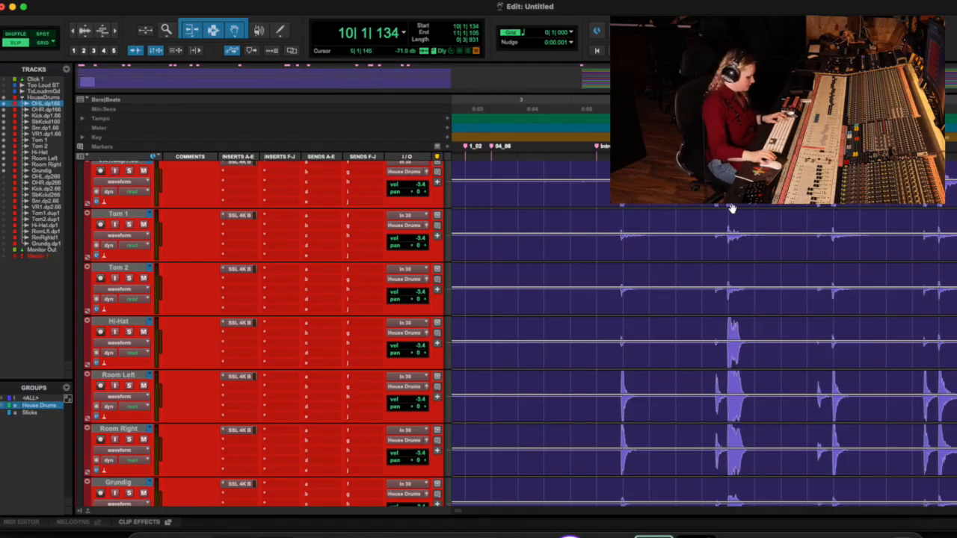
key("r")
key("r")
key("r")
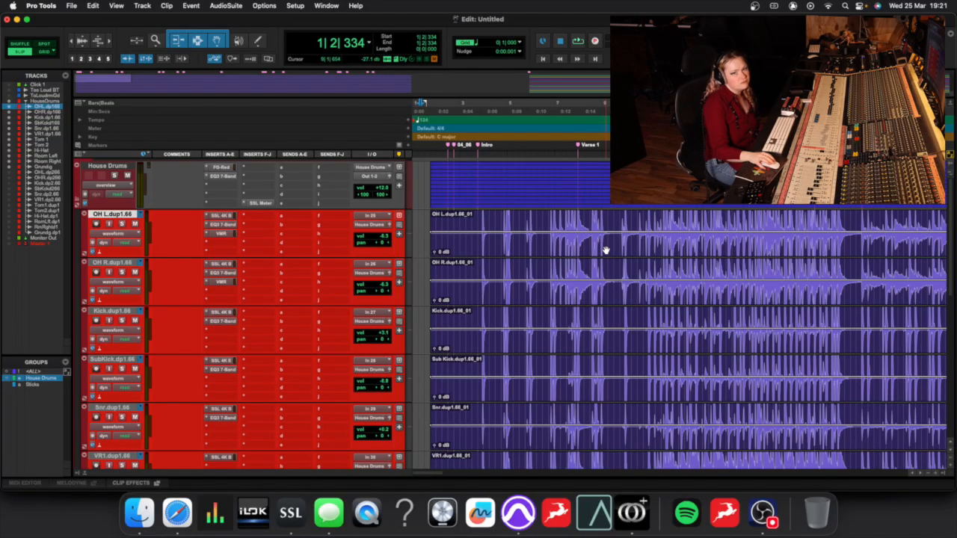
Step: Return to the song's start, play the drums from bar 3, and examine the first hits against the grid
scroll(605, 249, "right", 3)
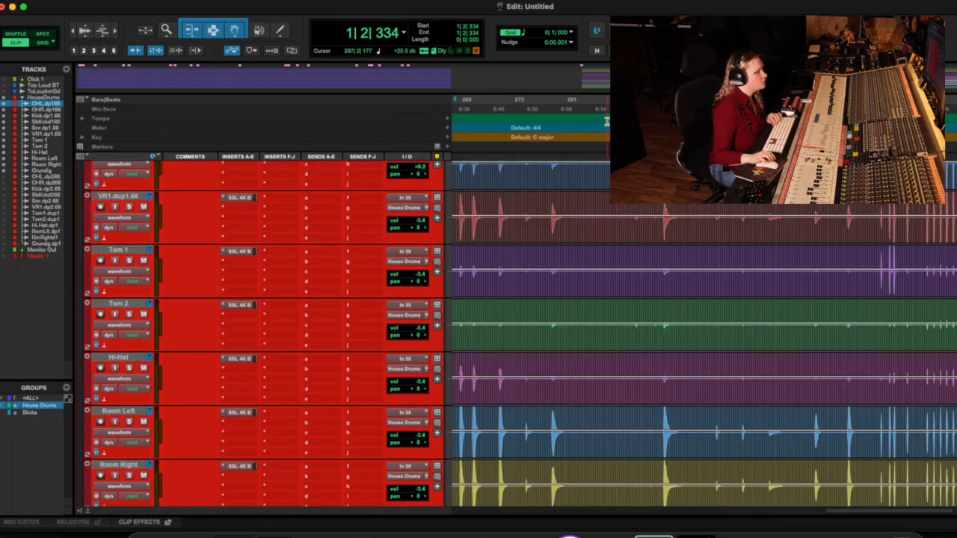
scroll(607, 121, "left", 20)
left_click(467, 118)
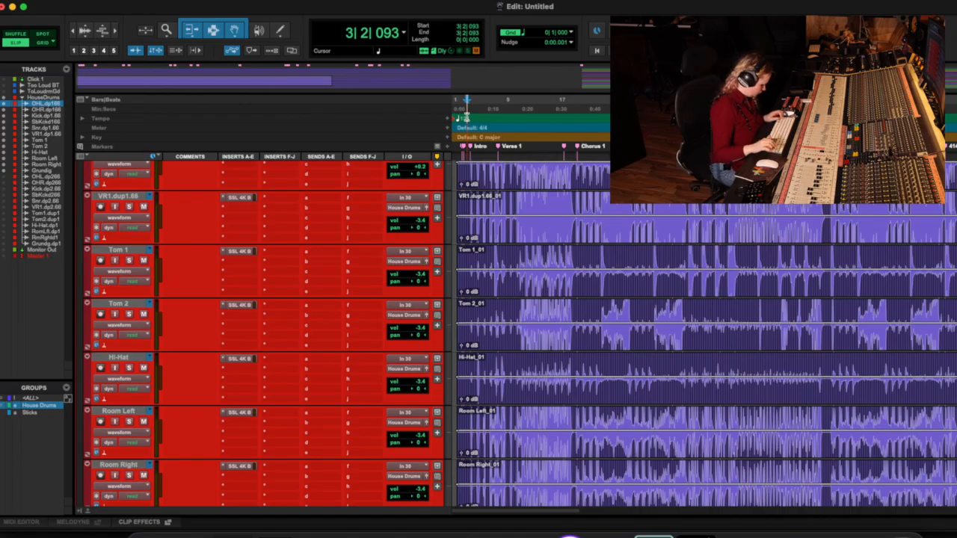
key("t")
key("t")
key("t")
key("t")
key("t")
scroll(709, 176, "up", 1)
scroll(709, 176, "right", 5)
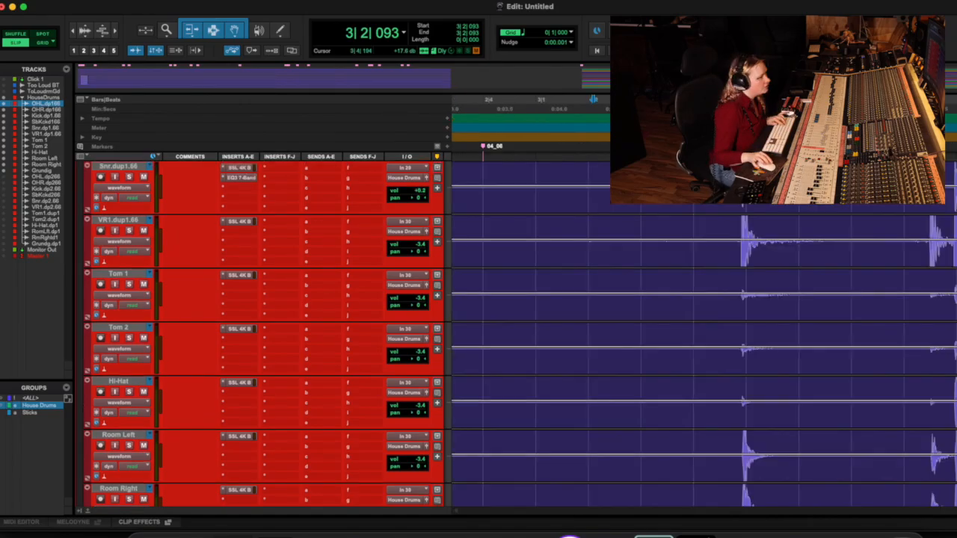
key("space")
key("space")
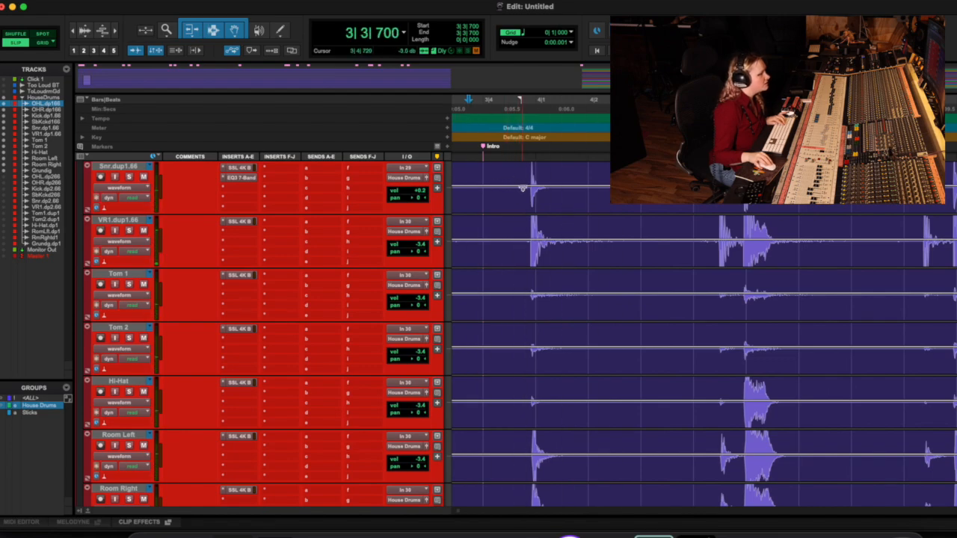
Step: Separate the first drum hit into its own clip from about 3|4|750, spanning about 0|2|910, on all House Drums tracks
left_click_drag(524, 173, 679, 176)
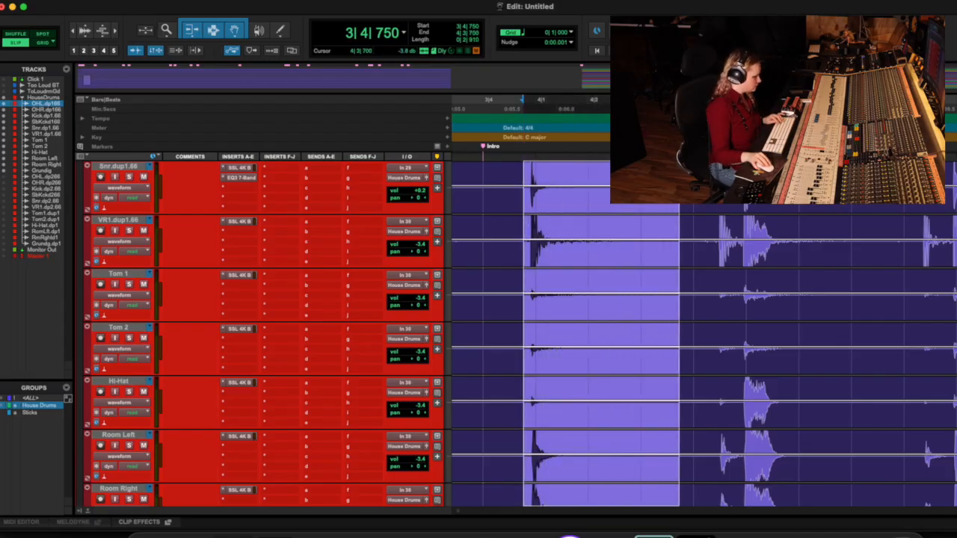
key("super+e")
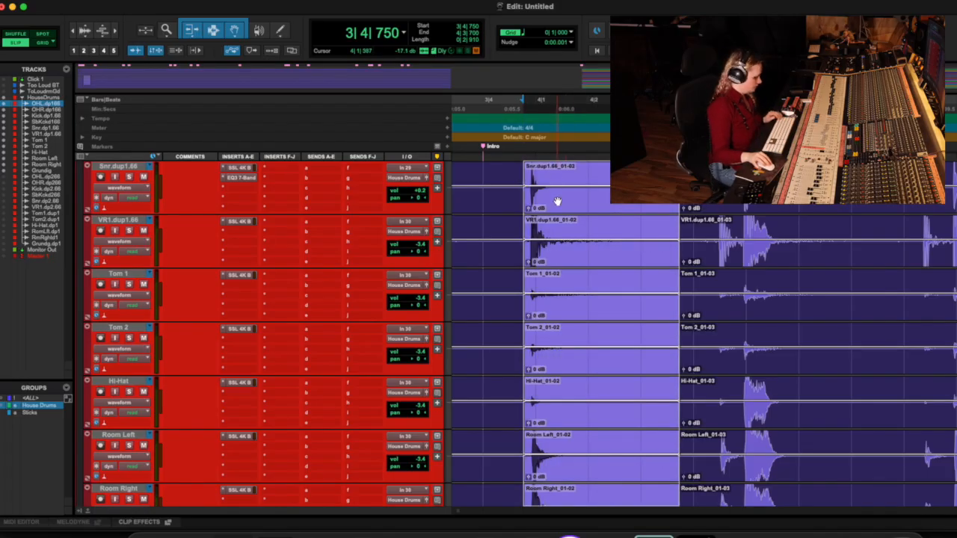
key("t")
key("t")
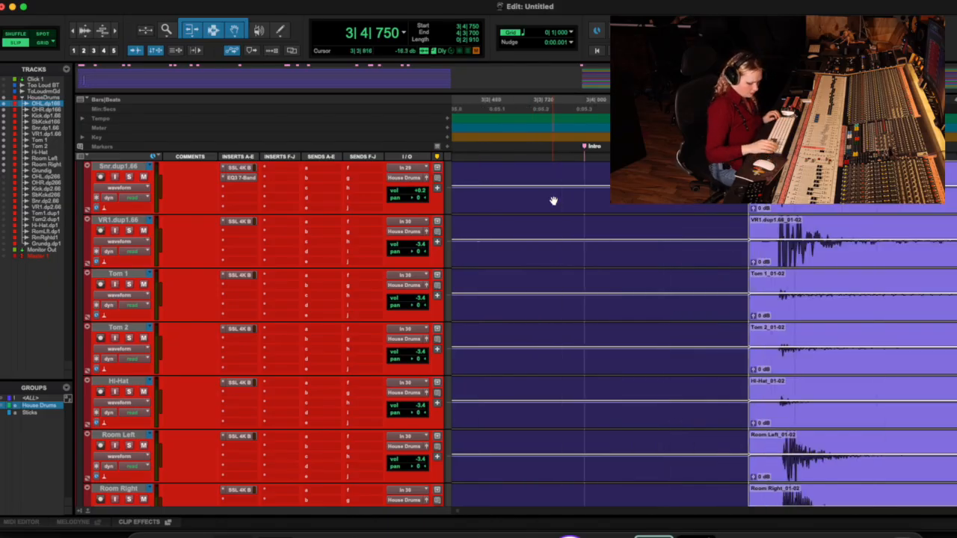
Step: Nudge the separated first-hit clips later so that they start at 3|4|786
key("KP_Add")
key("KP_Add")
key("KP_Add")
key("KP_Add")
key("KP_Add")
key("KP_Add")
key("KP_Add")
key("KP_Add")
key("KP_Add")
key("KP_Add")
key("KP_Add")
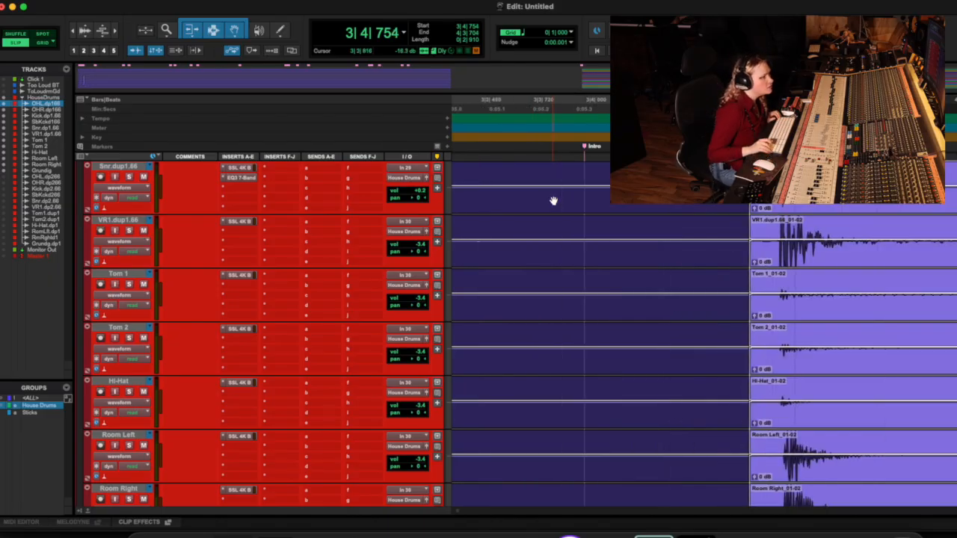
key("KP_Add")
key("KP_Add")
key("KP_Add")
key("KP_Add")
key("KP_Add")
key("KP_Add")
key("KP_Add")
key("KP_Add")
key("KP_Add")
key("KP_Add")
key("KP_Add")
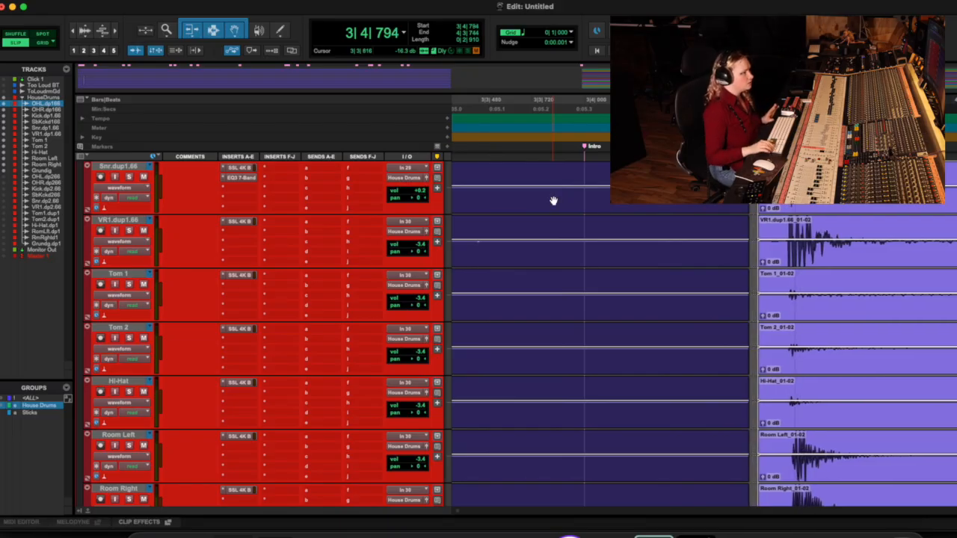
key("KP_Subtract")
key("KP_Subtract")
key("KP_Subtract")
key("KP_Subtract")
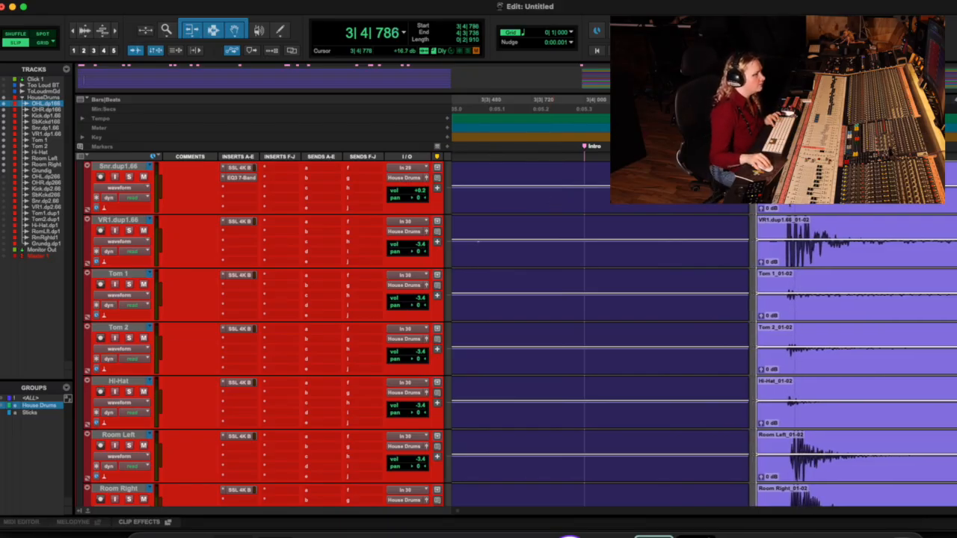
Step: Extend the start of the nudged clips back towards beat 3|4 to fill the gap, and play the first hits
left_click_drag(755, 178, 636, 178)
scroll(650, 178, "right", 1)
left_click(650, 178)
key("space")
scroll(649, 178, "right", 2)
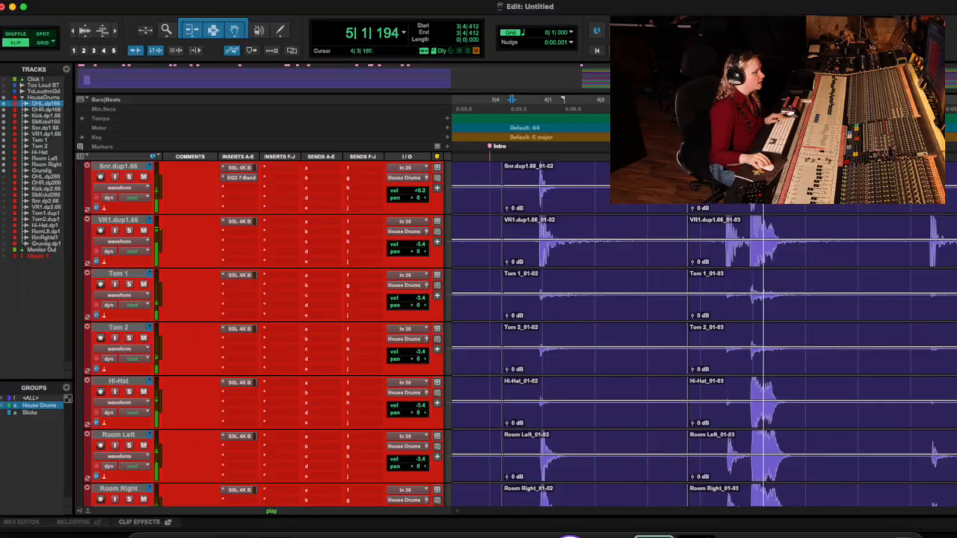
key("space")
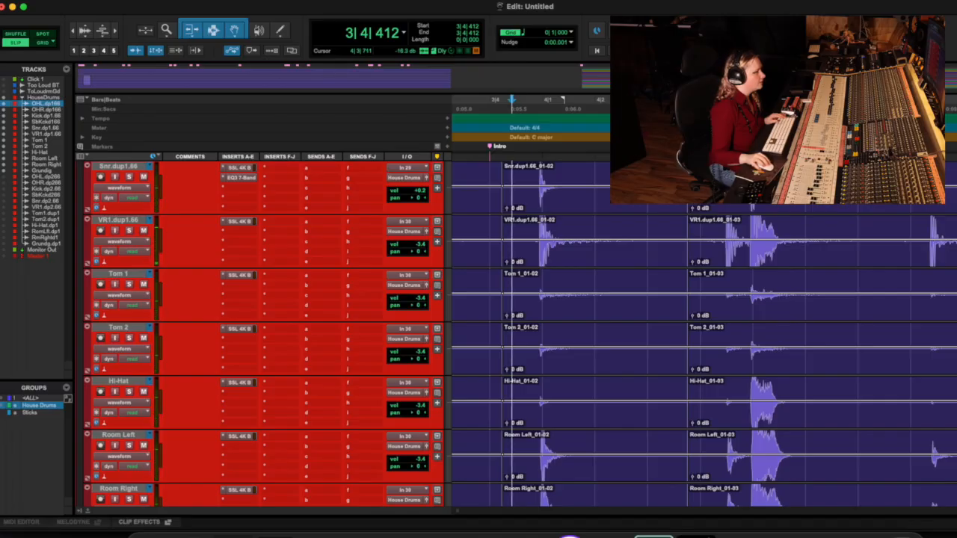
Step: Crossfade both edges of the nudged drum clips, from 4|3|700 to 4|3|772 and from 3|4|154 to 3|4|240
left_click(688, 209)
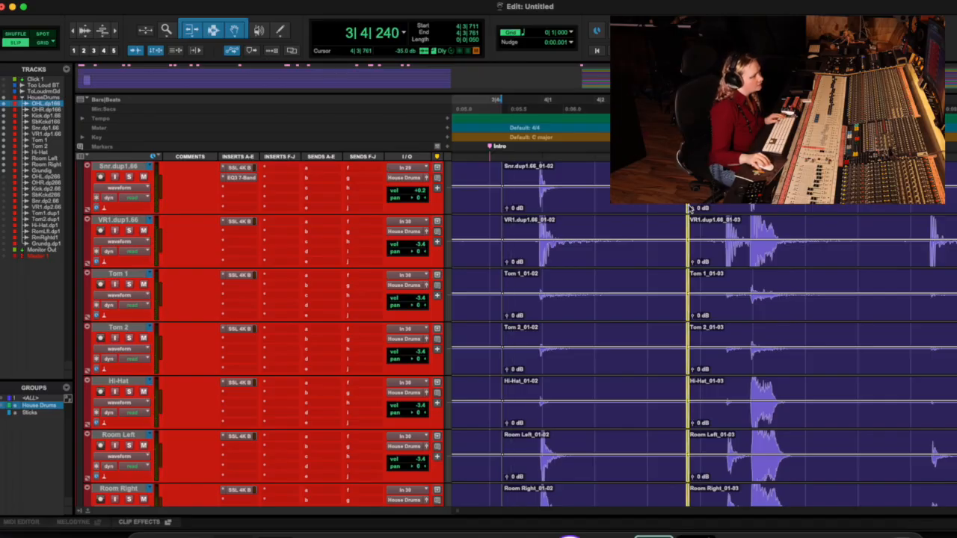
left_click_drag(692, 208, 687, 209)
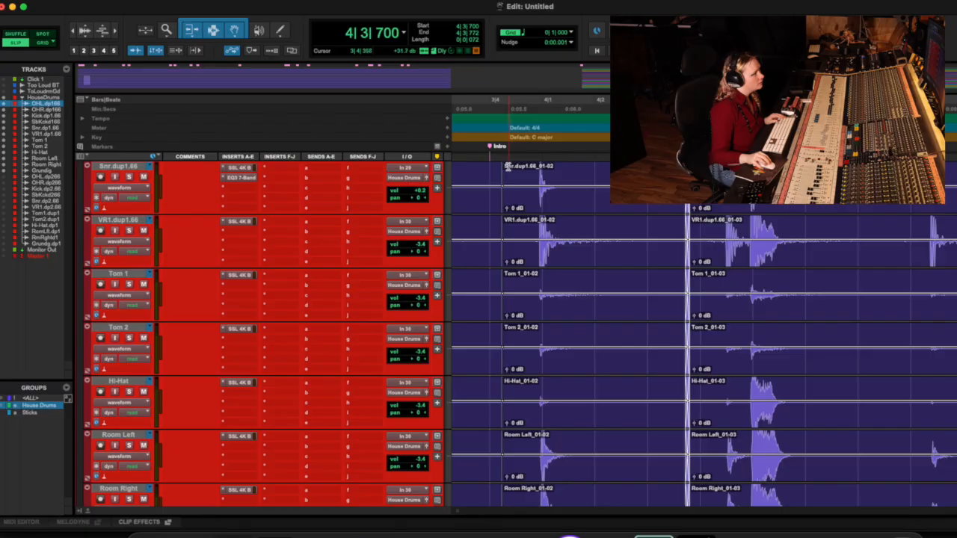
mouse_move(505, 167)
left_mouse_down()
mouse_move(531, 168)
mouse_move(499, 169)
left_mouse_up()
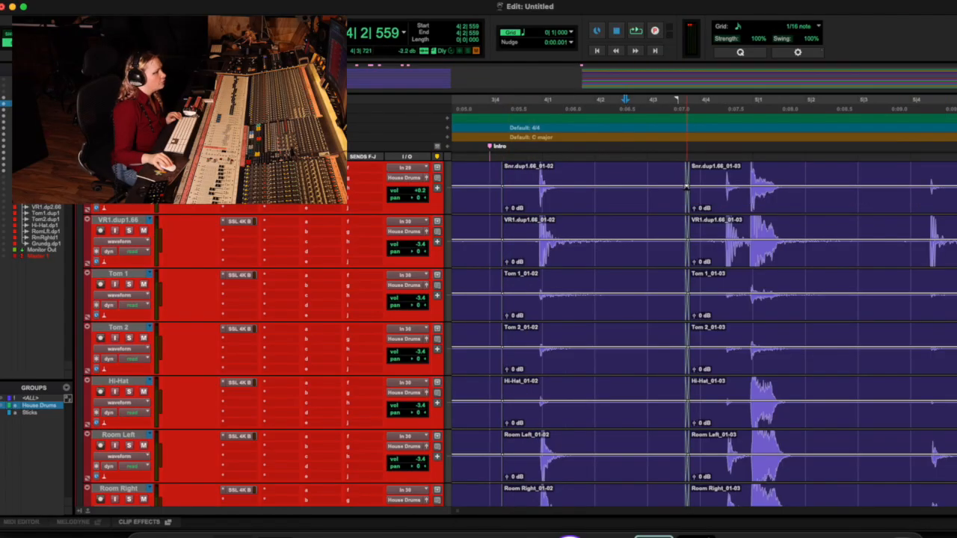
Step: Examine the crossfades at 4|3|700 up close, delete them on all House Drums tracks, and undo the deletion
left_click(686, 188)
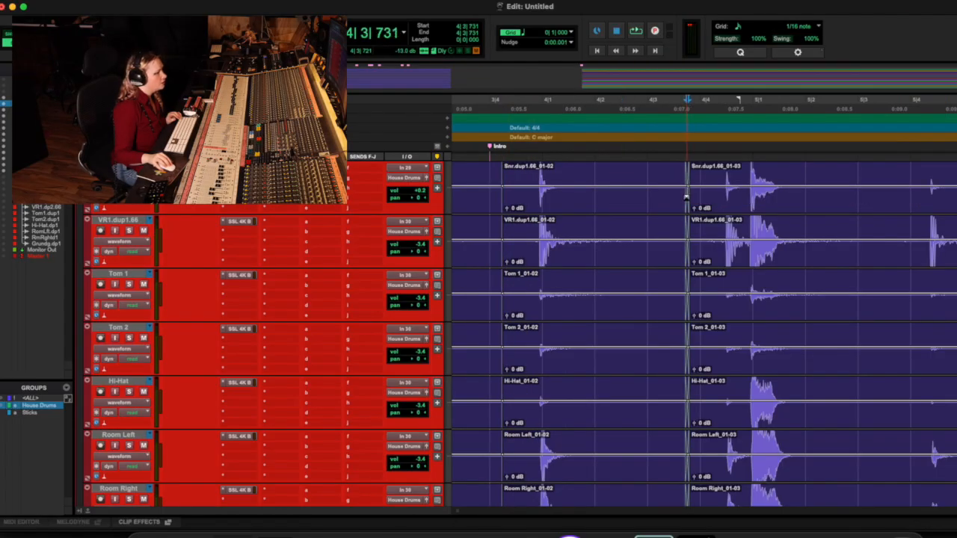
key("t")
key("t")
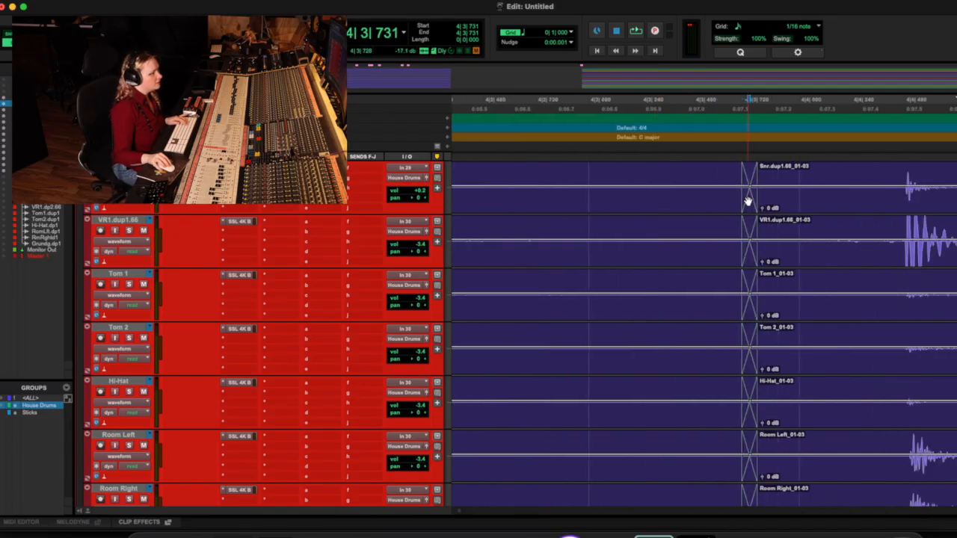
left_click(747, 202)
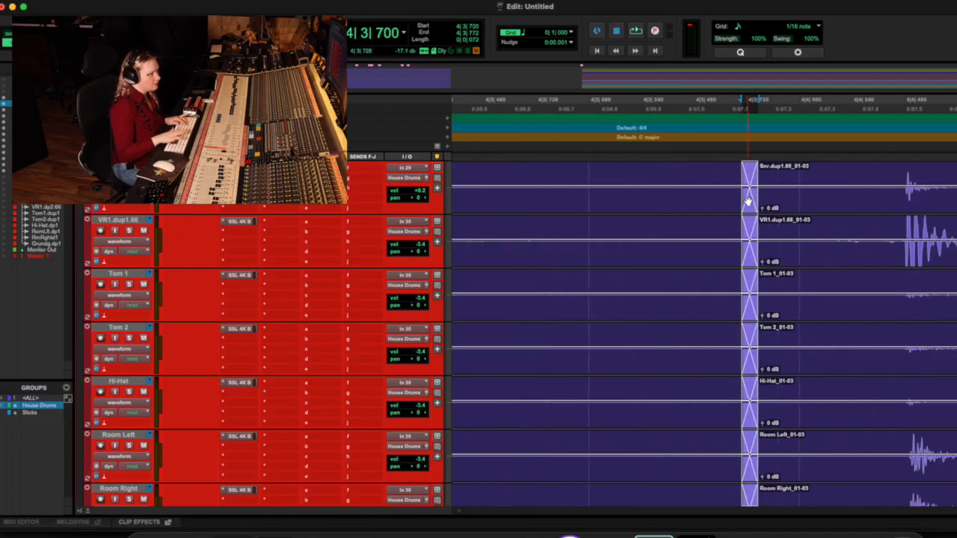
key("Delete")
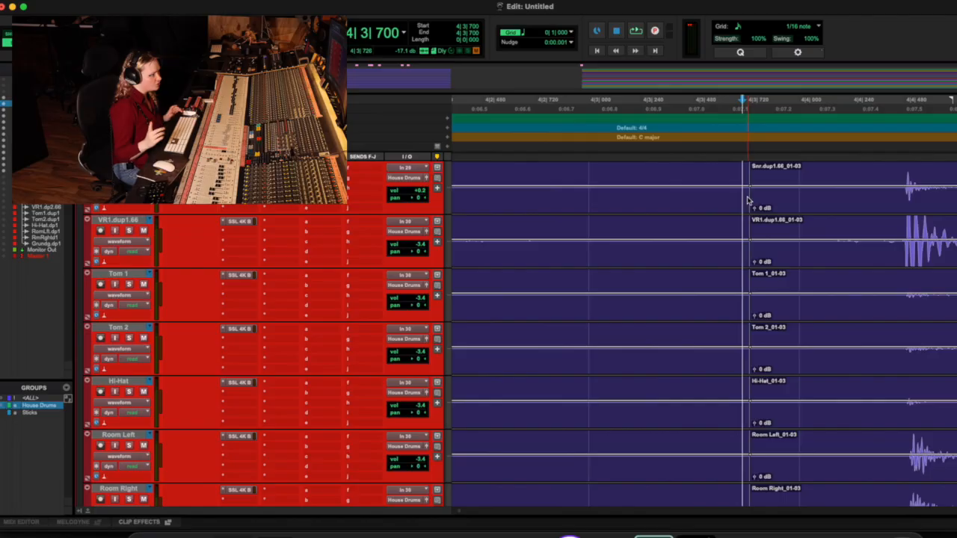
key("super+z")
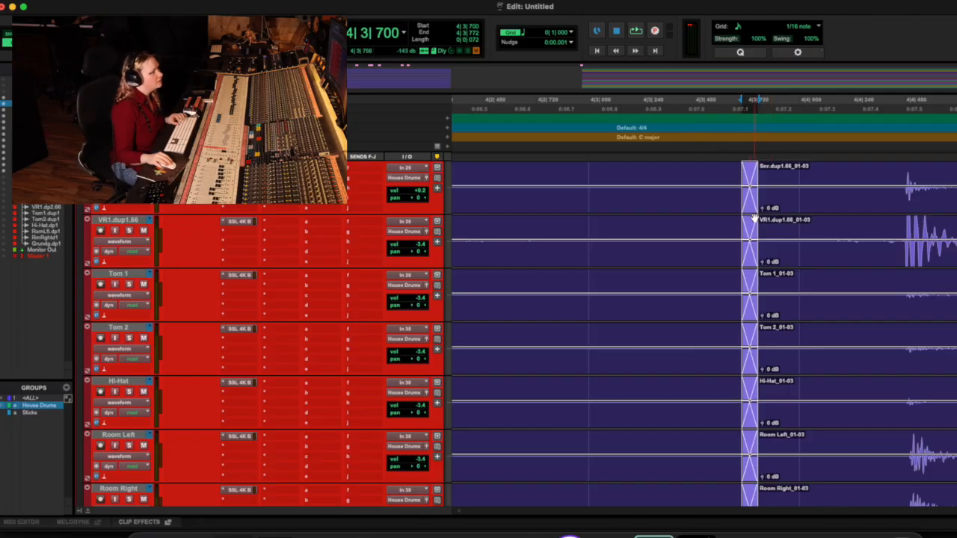
Step: Play the drums through to bar 11 and listen for further hits that are off the grid
key("space")
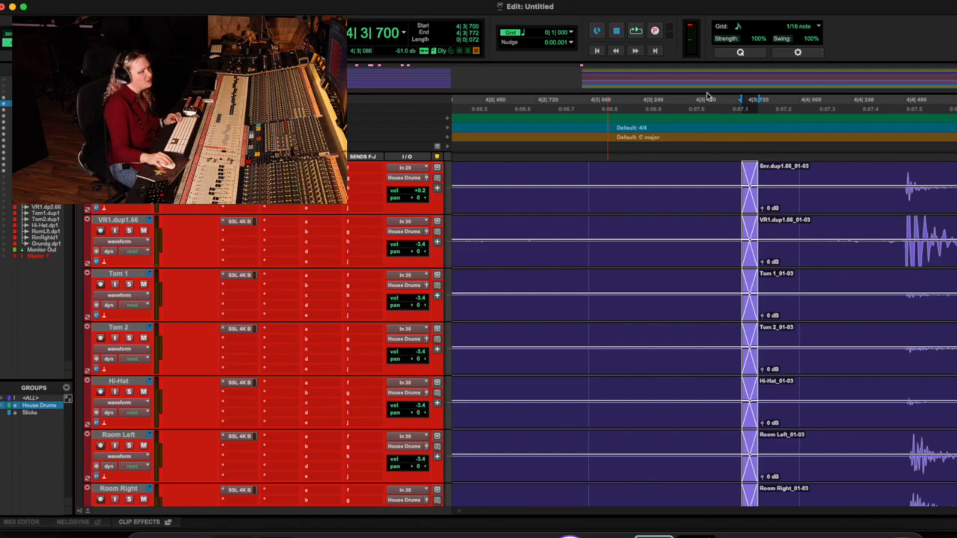
scroll(706, 96, "right", 2)
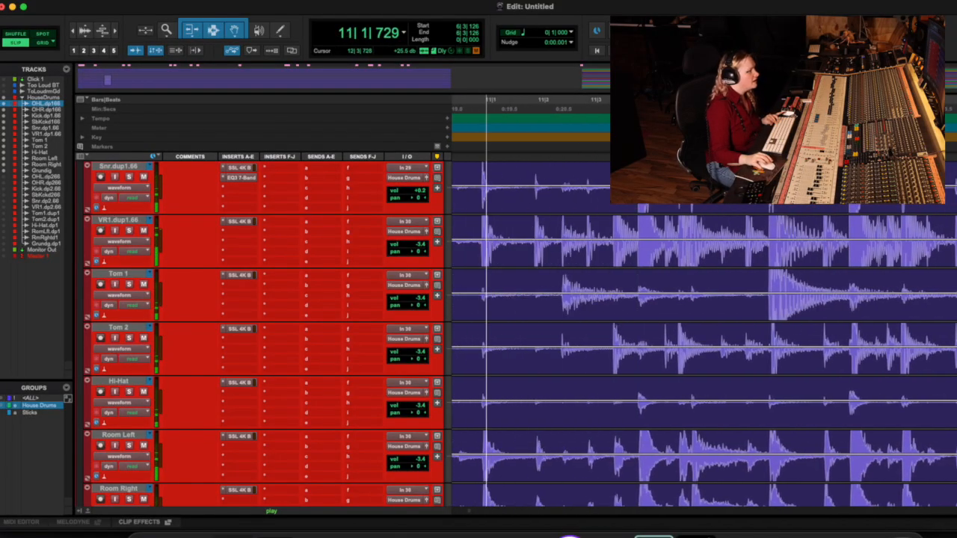
key("space")
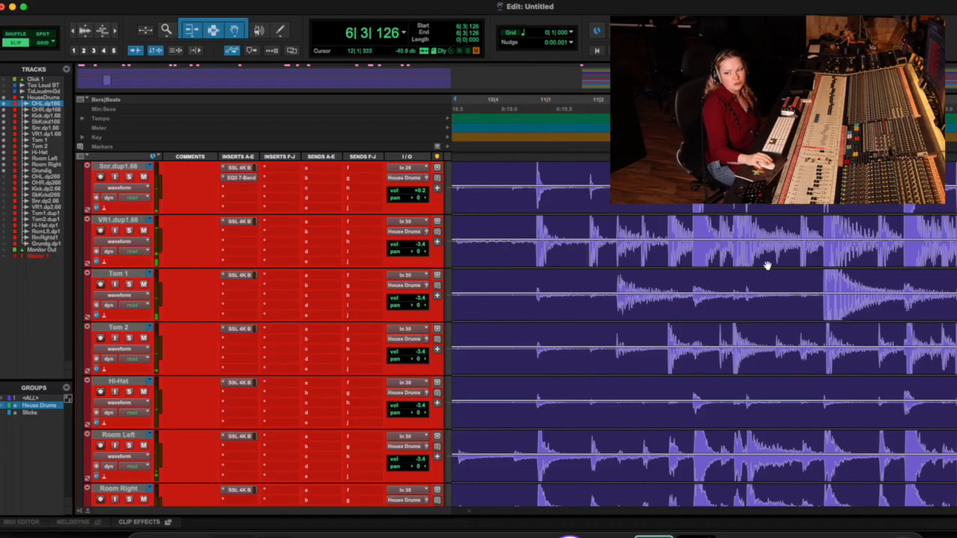
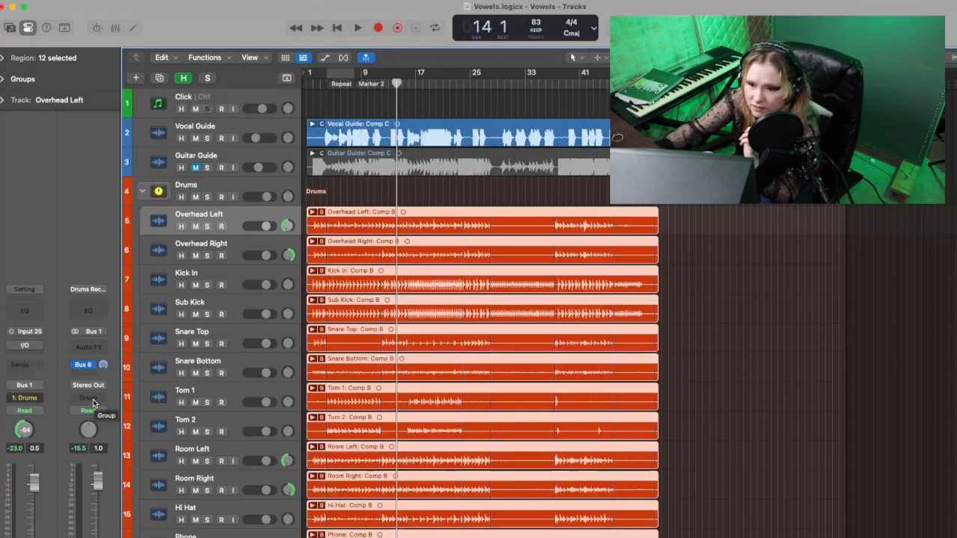
Step: In the Logic Pro project Vowels, check the group assignment of the Overhead Left track among the available groups
left_click(127, 370)
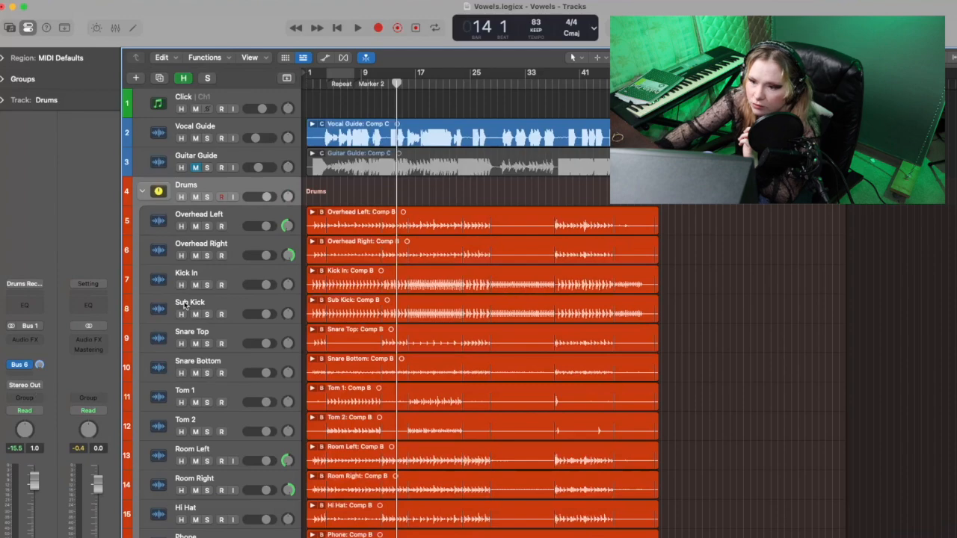
left_click(232, 218)
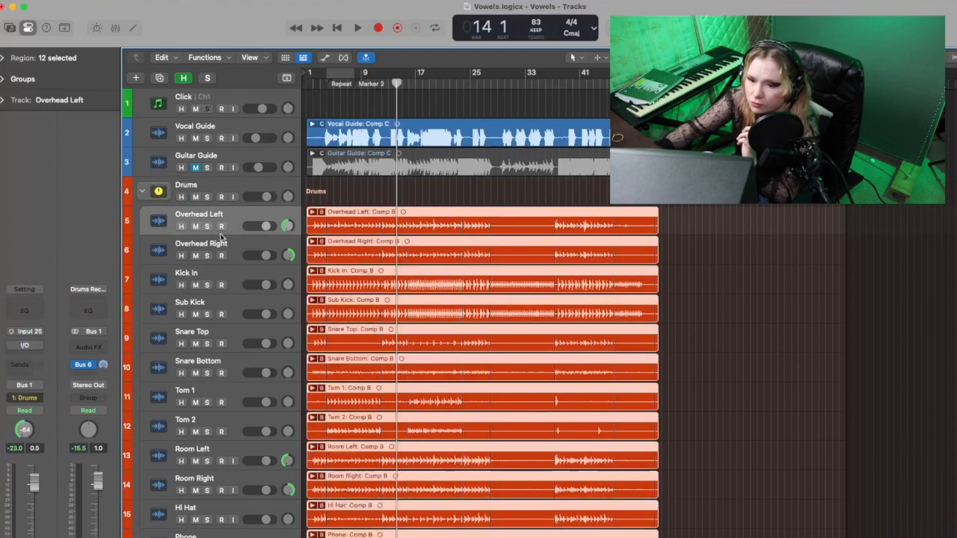
left_click(24, 399)
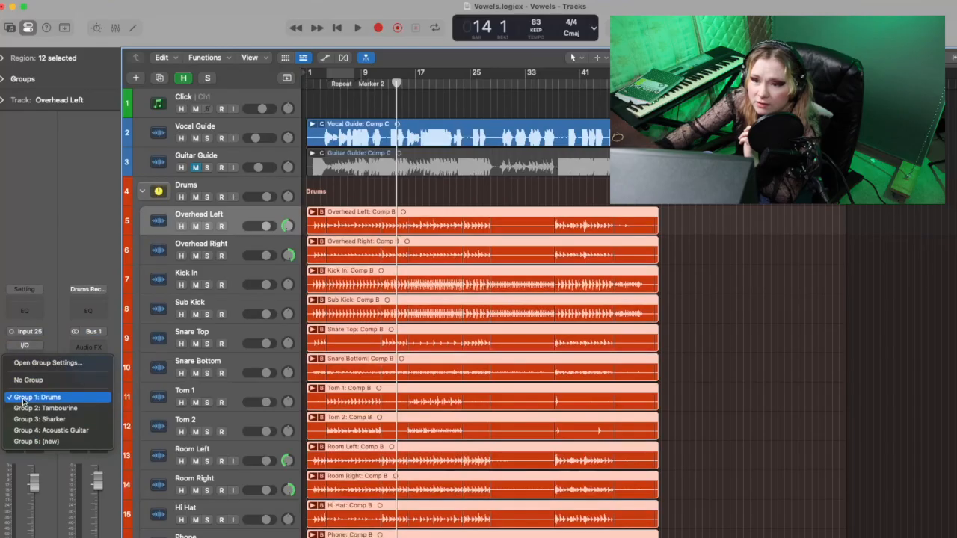
left_click(23, 402)
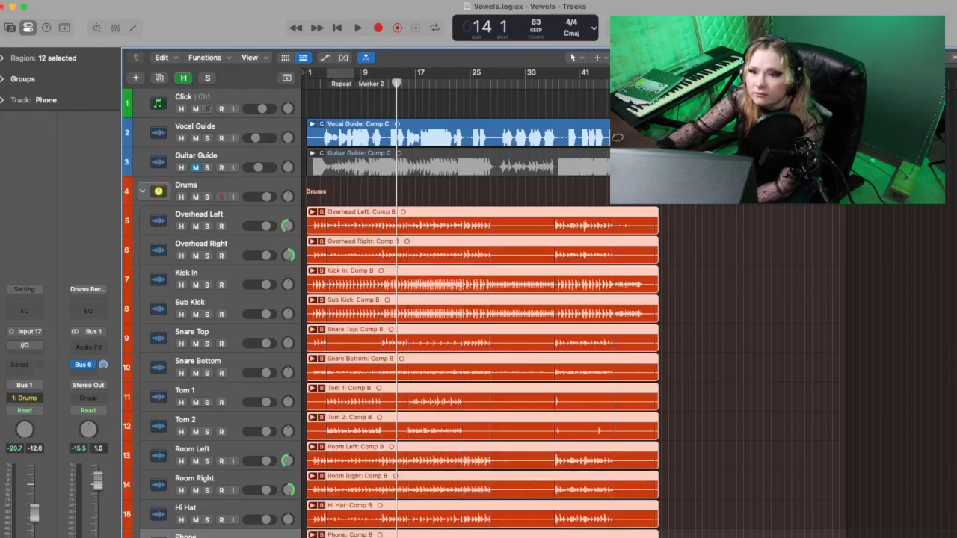
Step: Turn on Quantize-Locked (Audio) in the settings of the Drums group
left_click(2, 81)
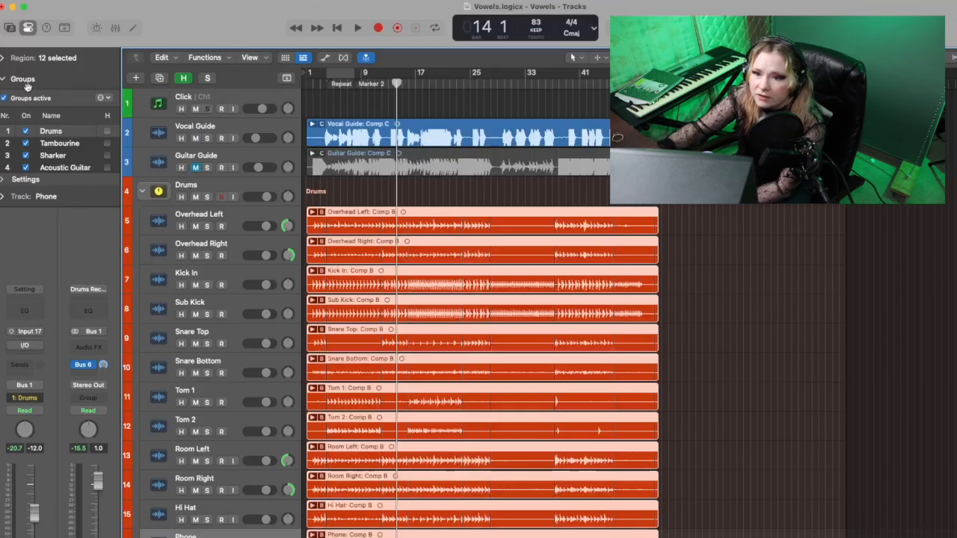
left_click(4, 180)
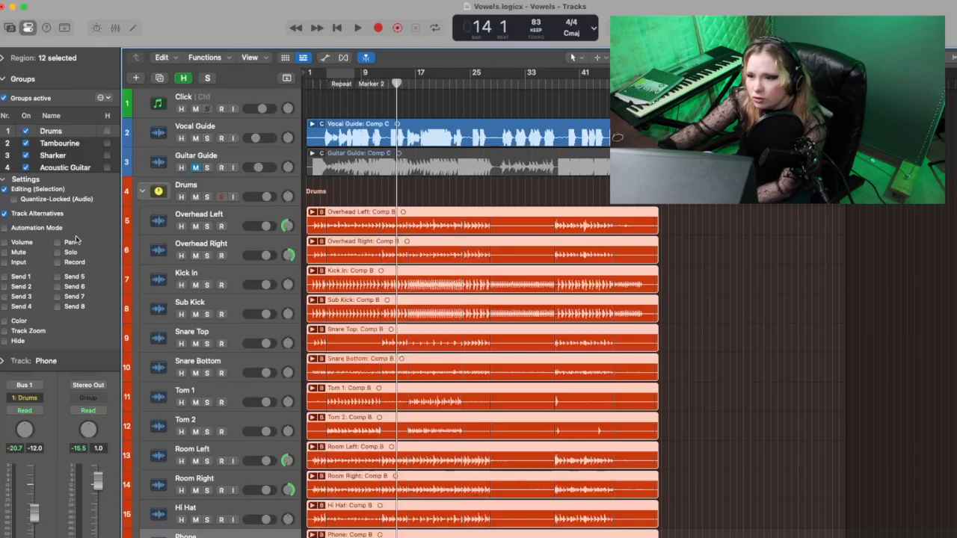
left_click(235, 212)
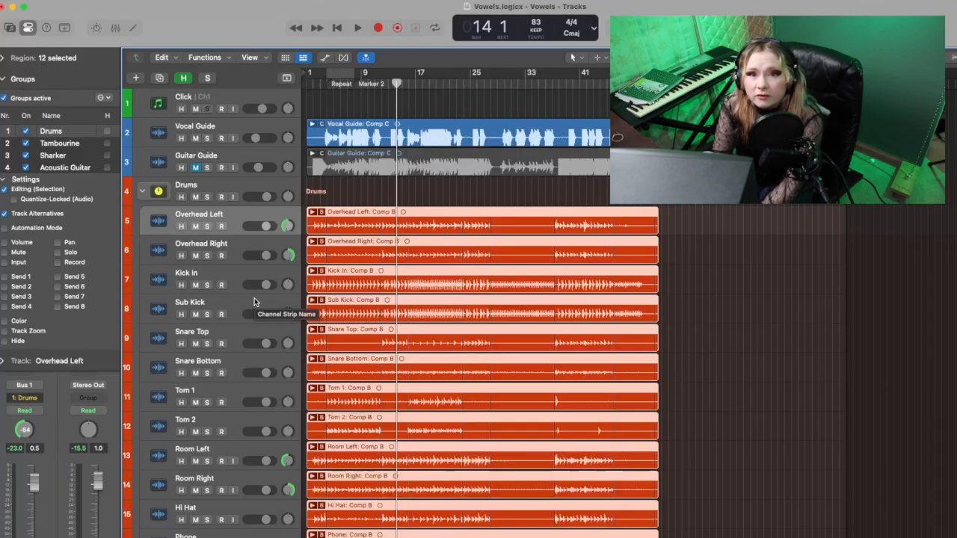
scroll(254, 297, "down", 1)
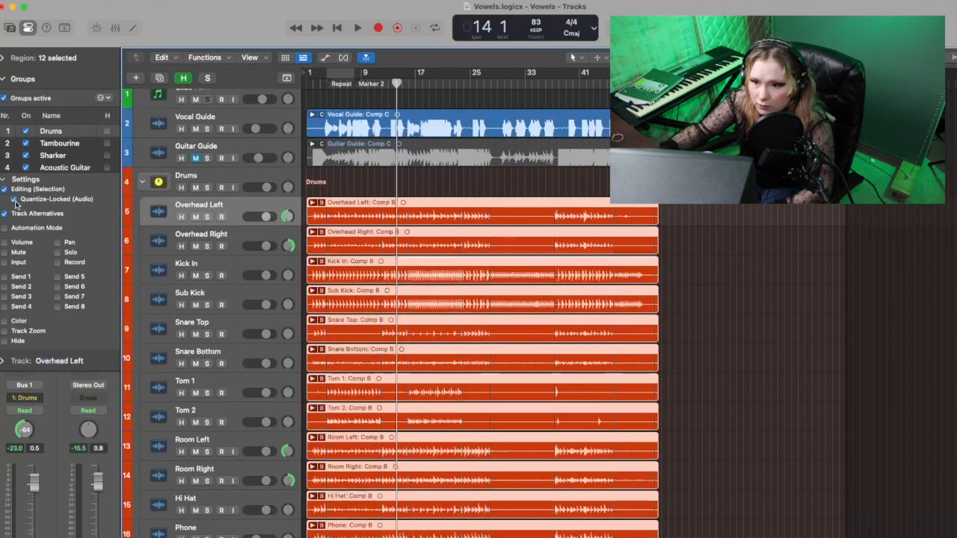
left_click(15, 200)
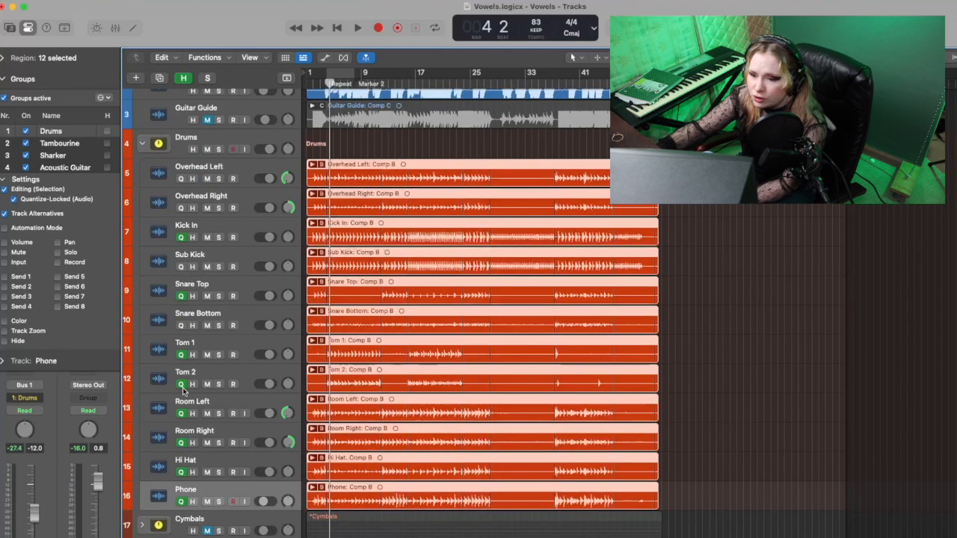
Step: Turn off the quantize reference for Room Left, Room Right, Hi Hat and Phone, leaving Kick In, Snare Top and the toms as references
left_click(182, 417)
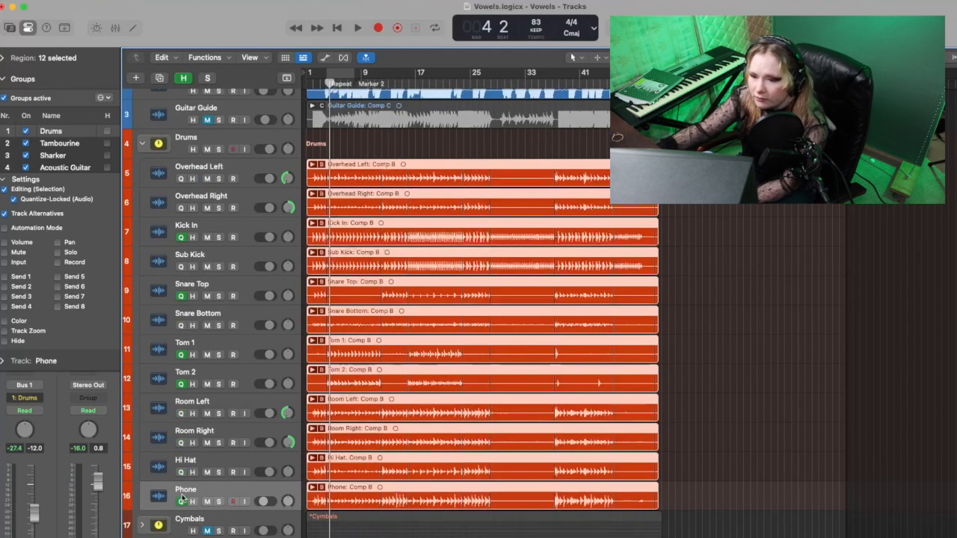
scroll(203, 369, "up", 1)
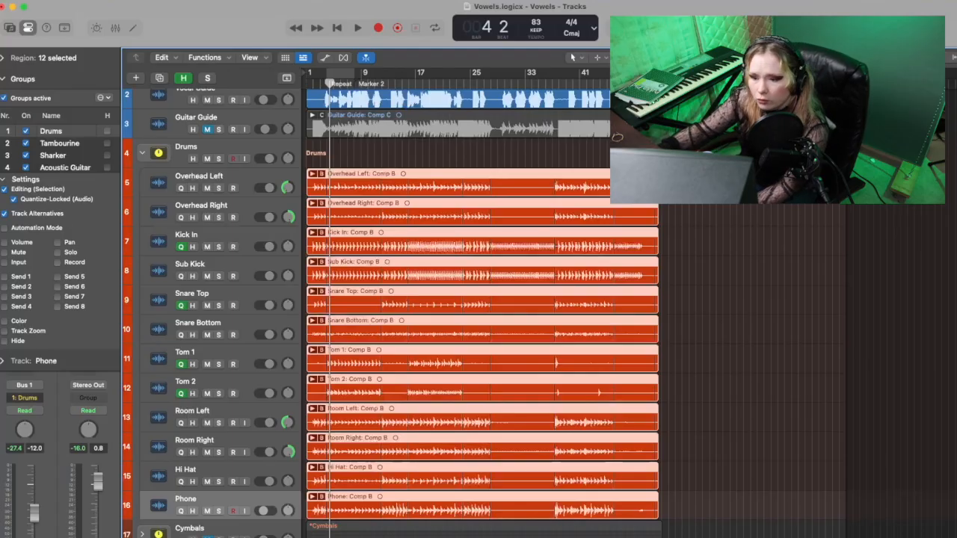
scroll(236, 276, "down", 1)
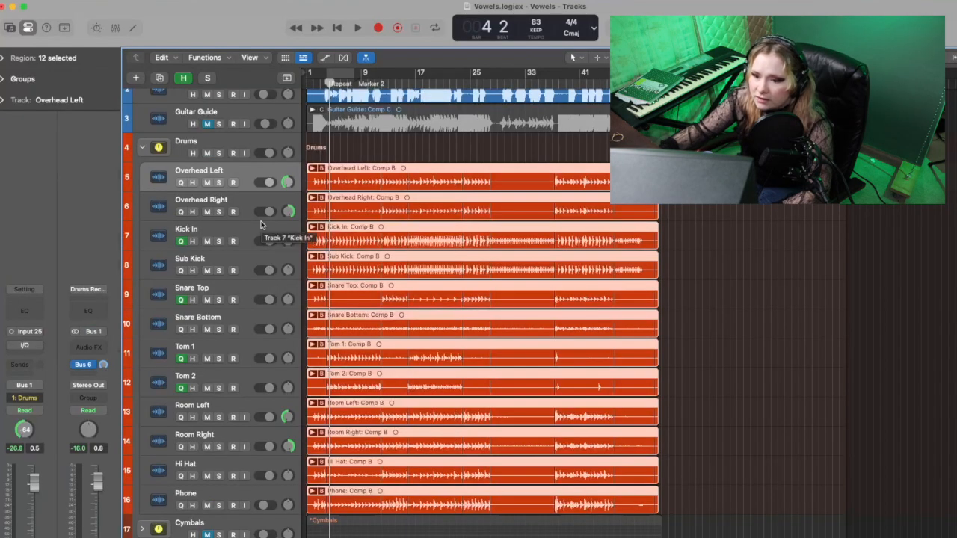
Step: Assign the Drums bus channel to a new Group 5 and take it out of the group again
left_click(26, 399)
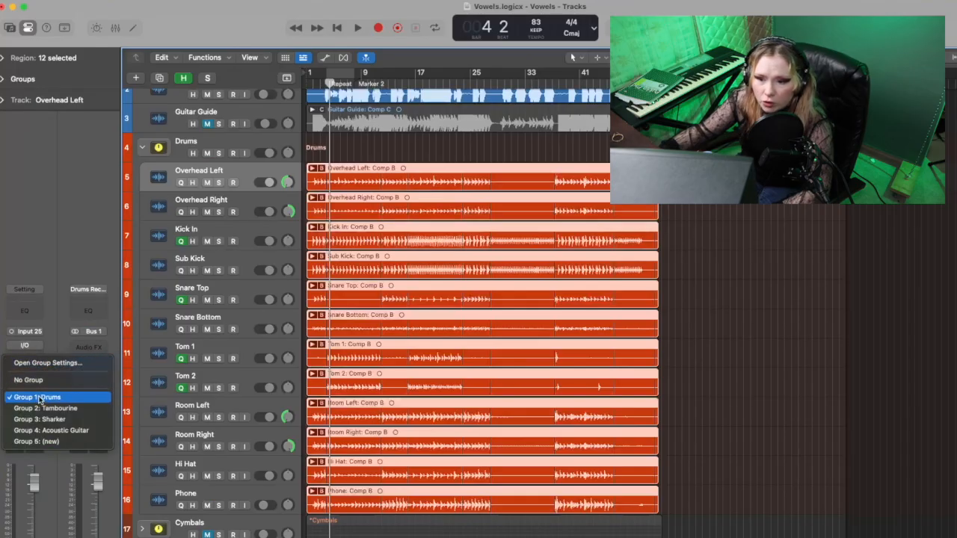
left_click(39, 442)
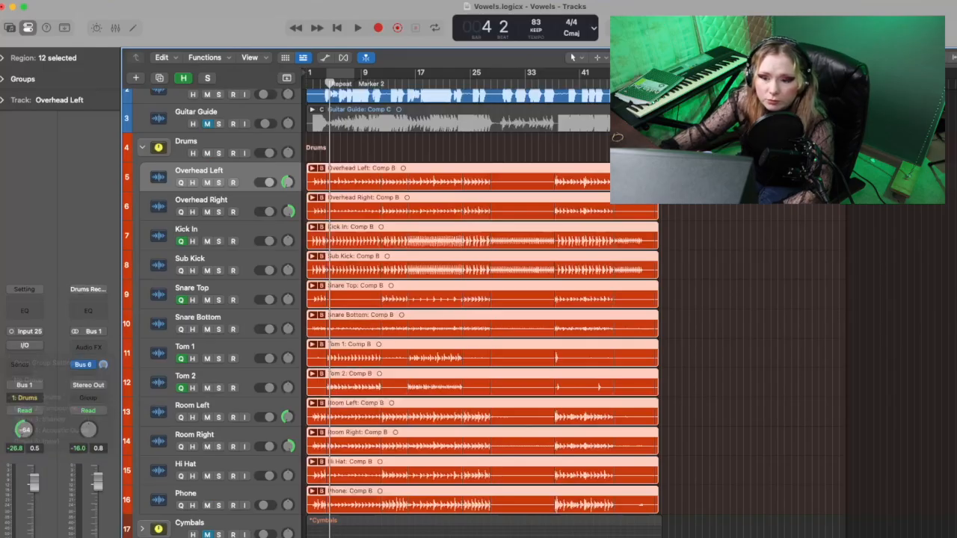
left_click(90, 397)
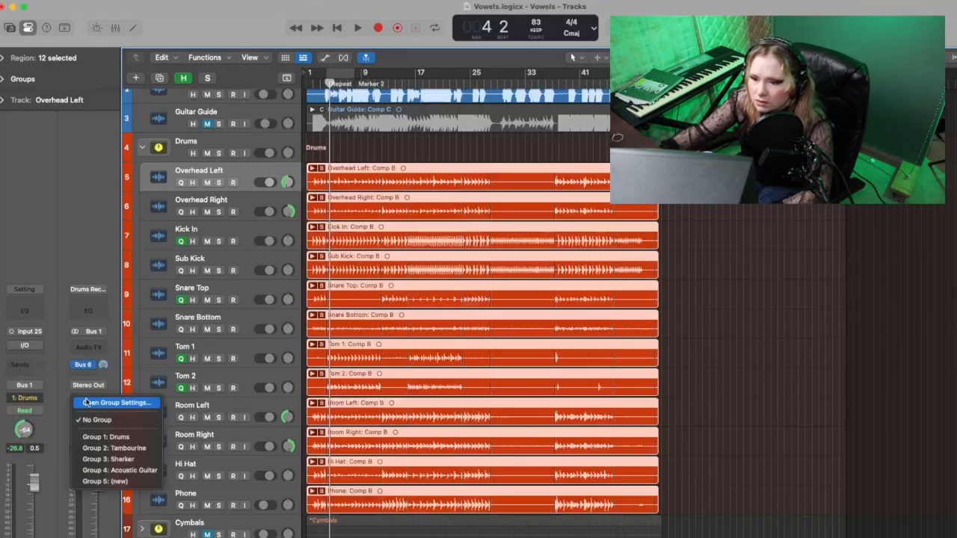
left_click(120, 482)
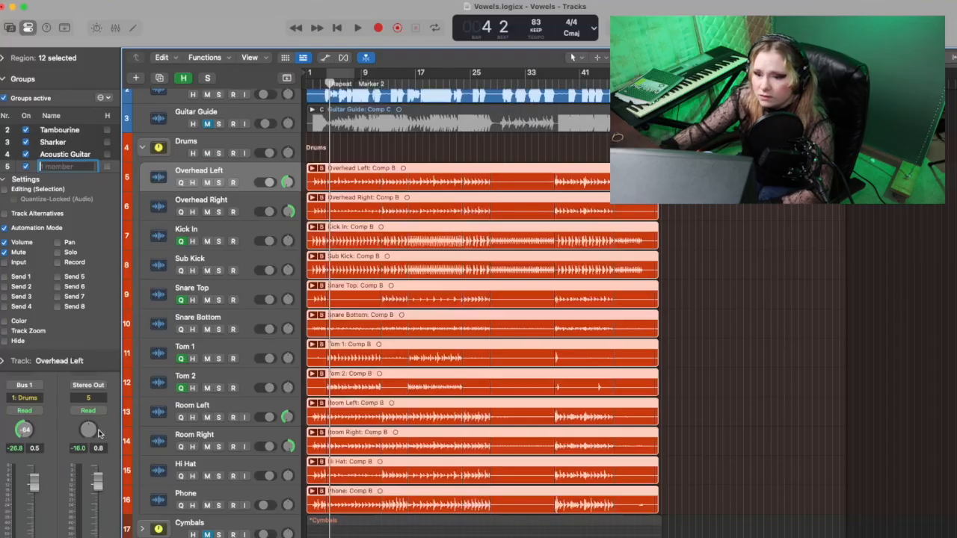
left_click(91, 398)
left_click(115, 318)
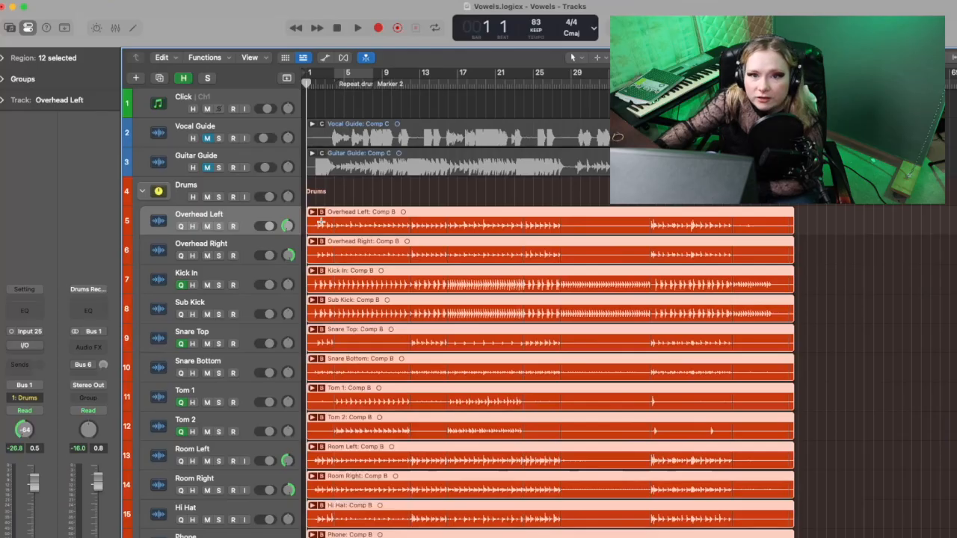
Step: Expand the Overhead Left take folder to look through its takes, and collapse the folder again
key("super+Right")
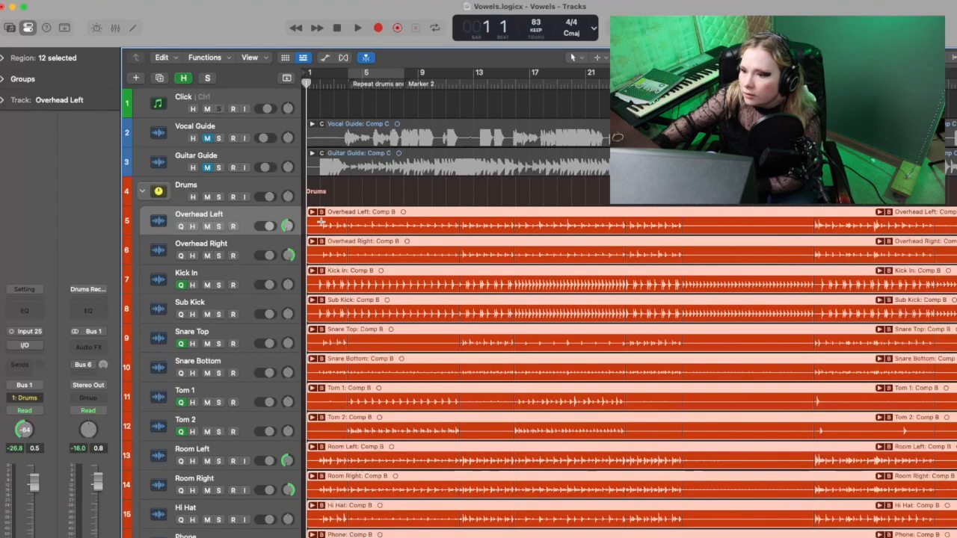
left_click(313, 212)
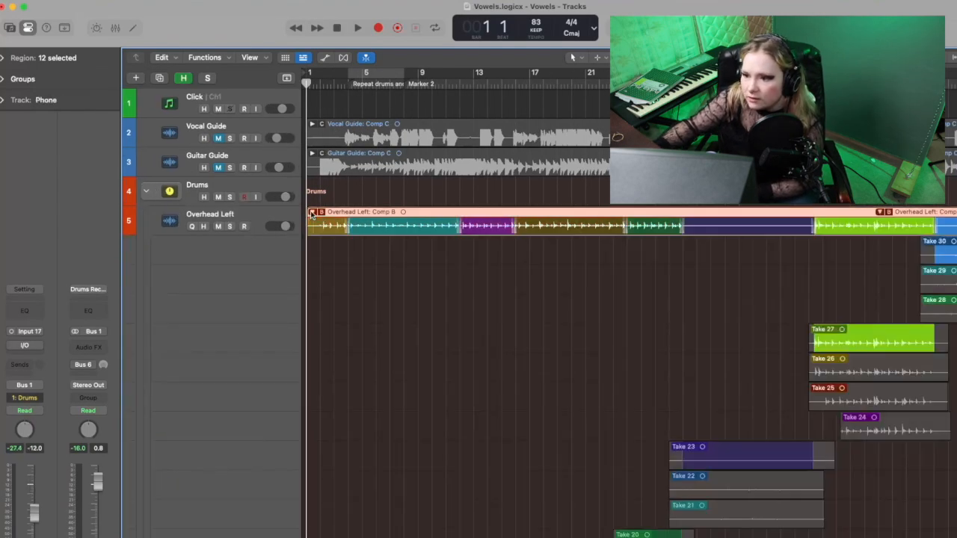
scroll(380, 282, "down", 10)
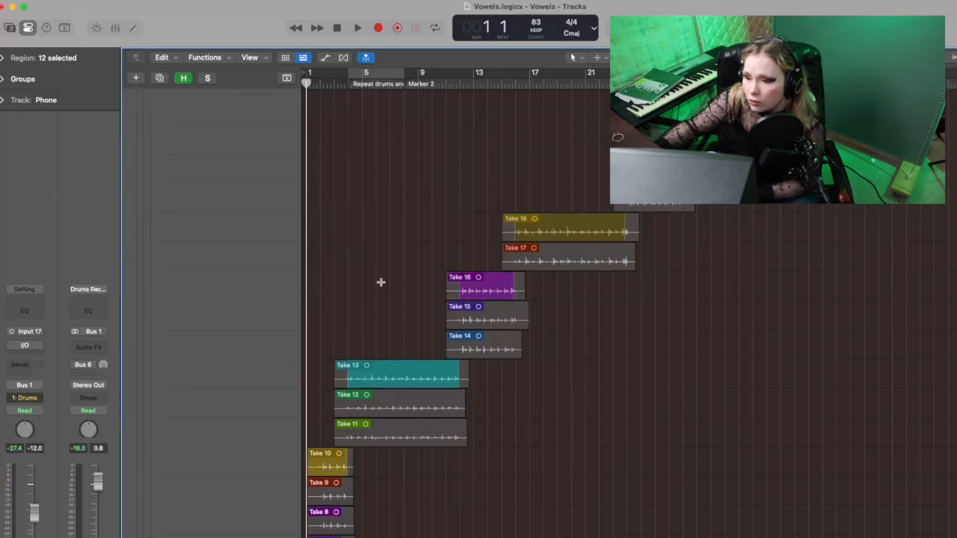
scroll(380, 282, "up", 10)
left_click(312, 212)
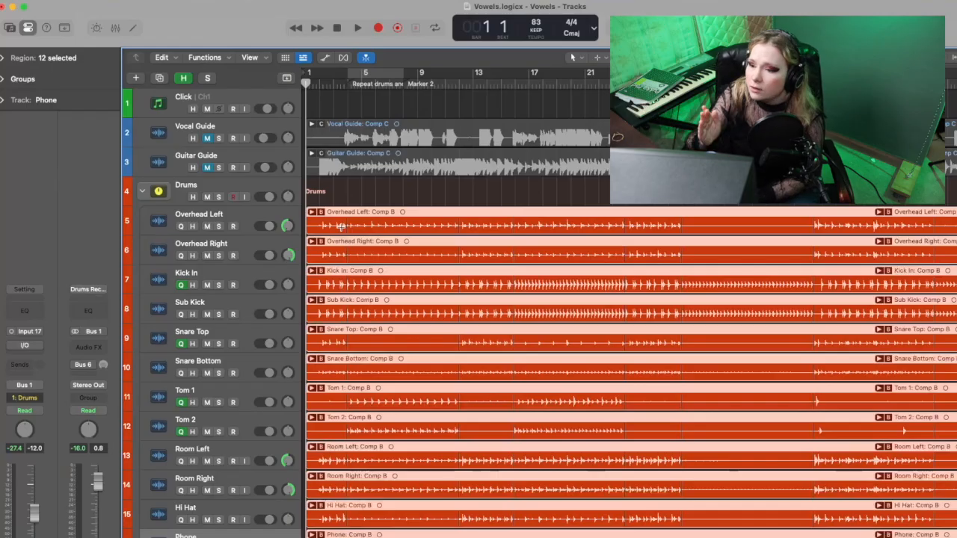
scroll(305, 192, "down", 2)
scroll(305, 192, "up", 1)
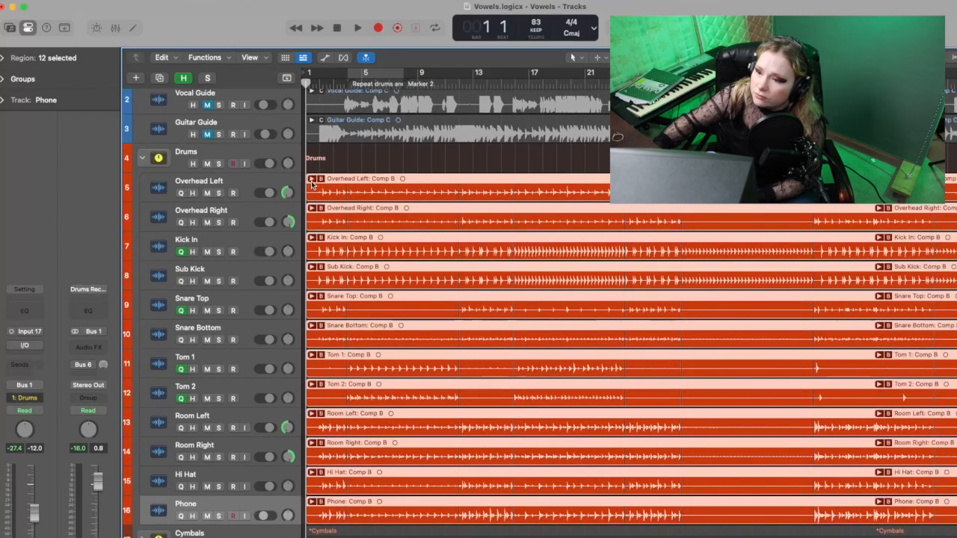
Step: Expand the Overhead Left take folder again and examine which takes supply each section of Comp B
left_click(311, 179)
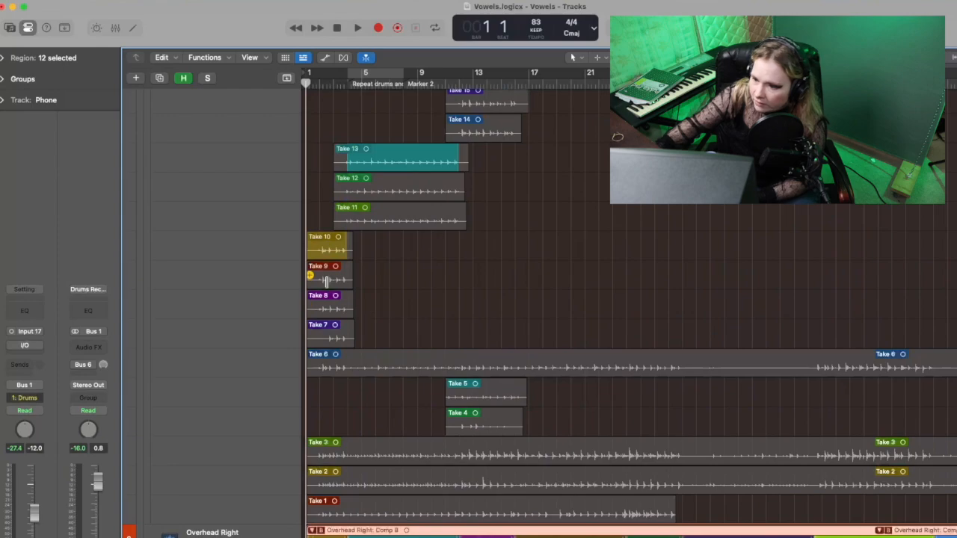
scroll(394, 190, "down", 1)
scroll(451, 249, "up", 10)
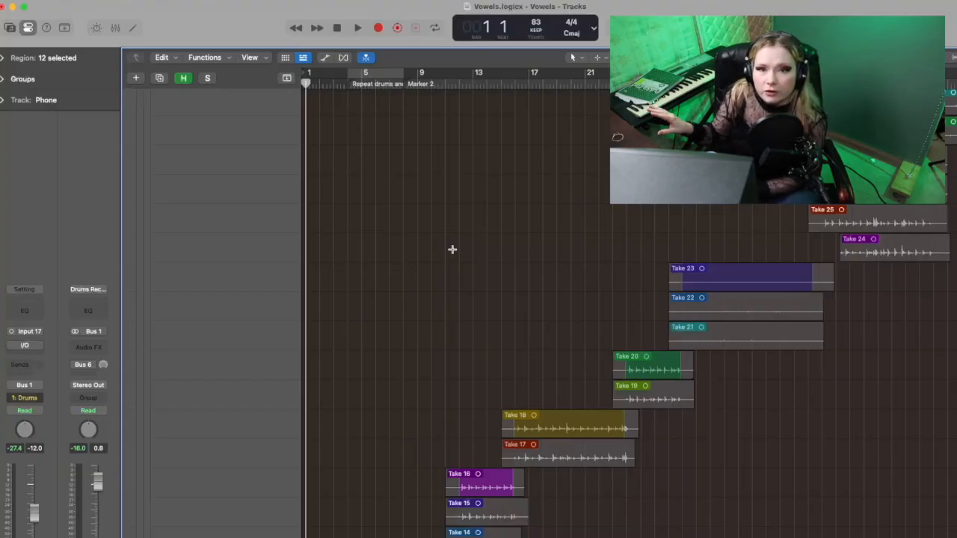
scroll(452, 249, "up", 5)
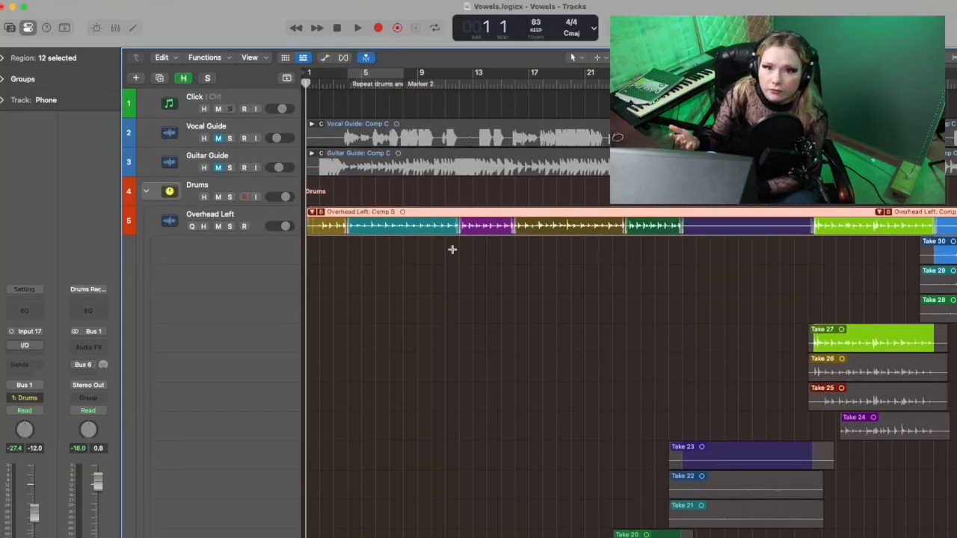
scroll(393, 295, "down", 15)
scroll(393, 295, "up", 3)
scroll(394, 293, "down", 12)
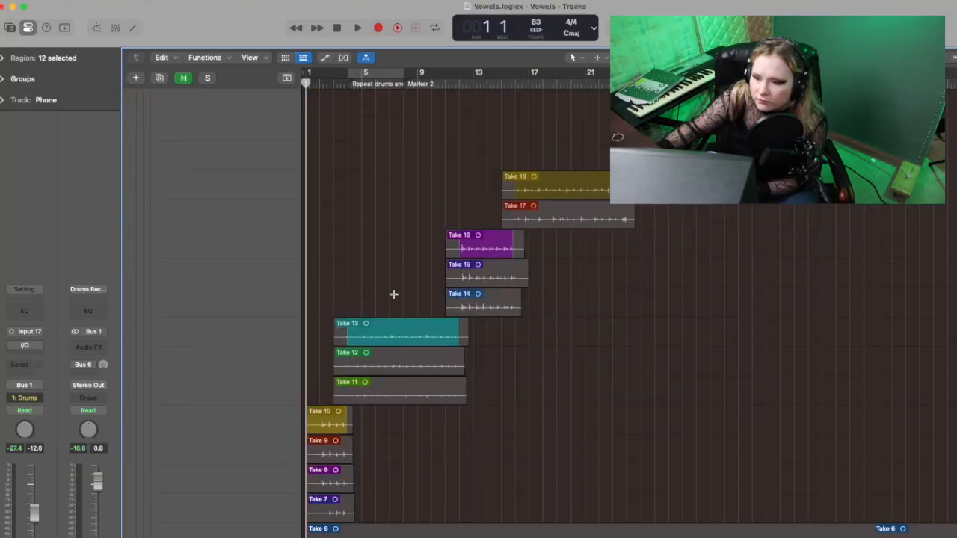
scroll(393, 293, "up", 5)
scroll(393, 293, "up", 8)
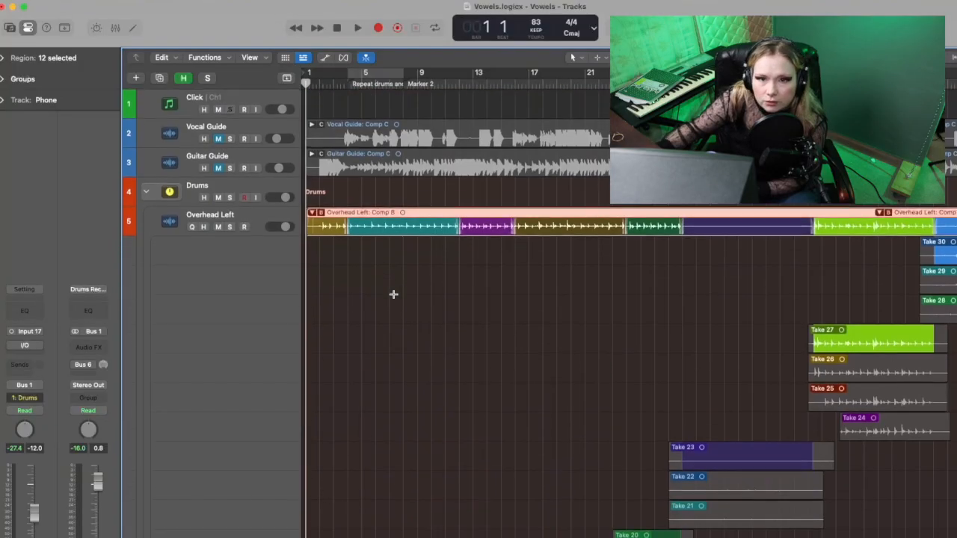
Step: Examine the comp transition from Take 10 to Take 13 just before bar 4 in the Overhead Left take folder
scroll(429, 289, "down", 10)
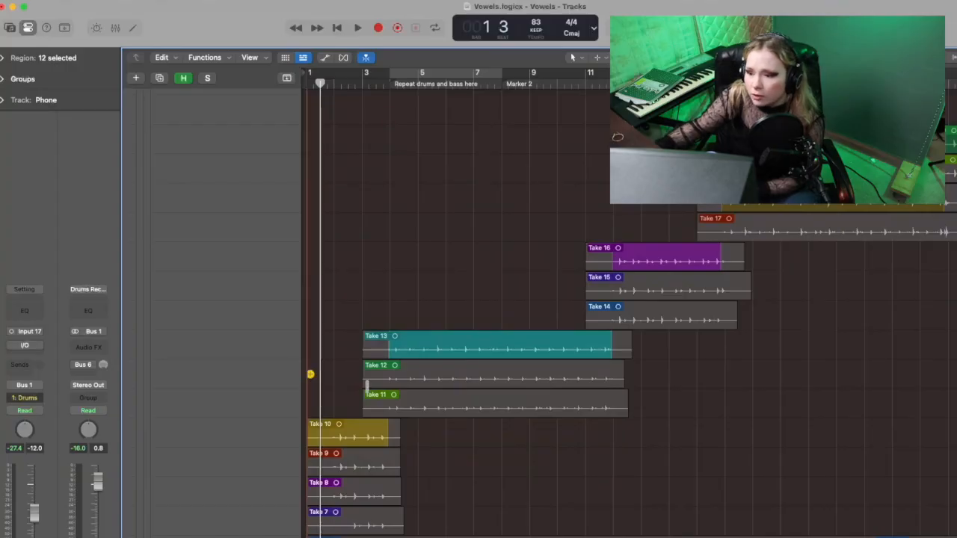
scroll(538, 384, "up", 2)
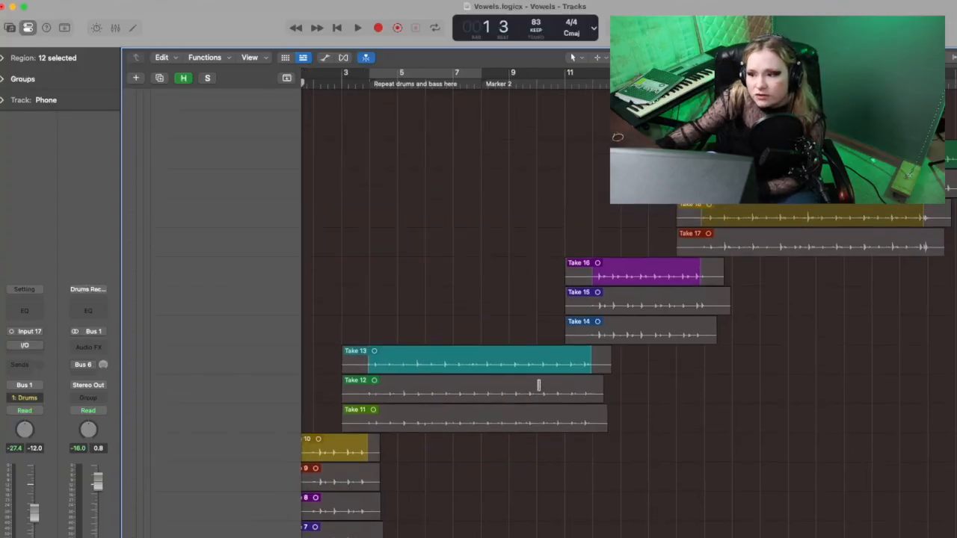
scroll(538, 384, "right", 1)
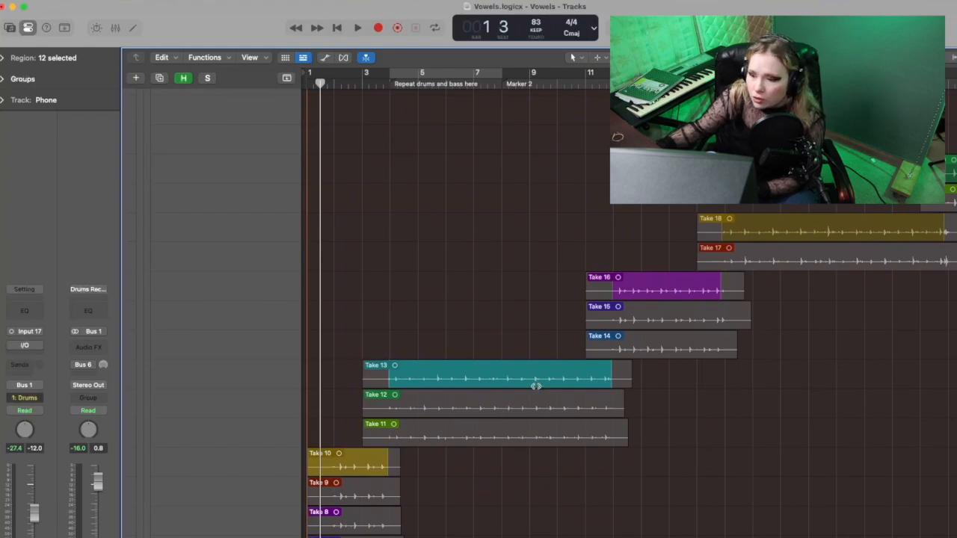
scroll(535, 385, "up", 1)
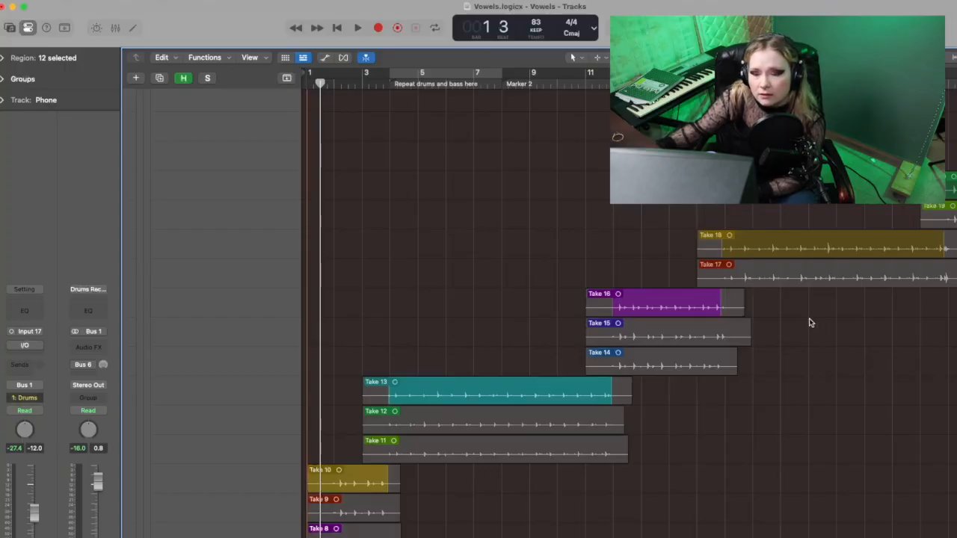
scroll(809, 322, "up", 15)
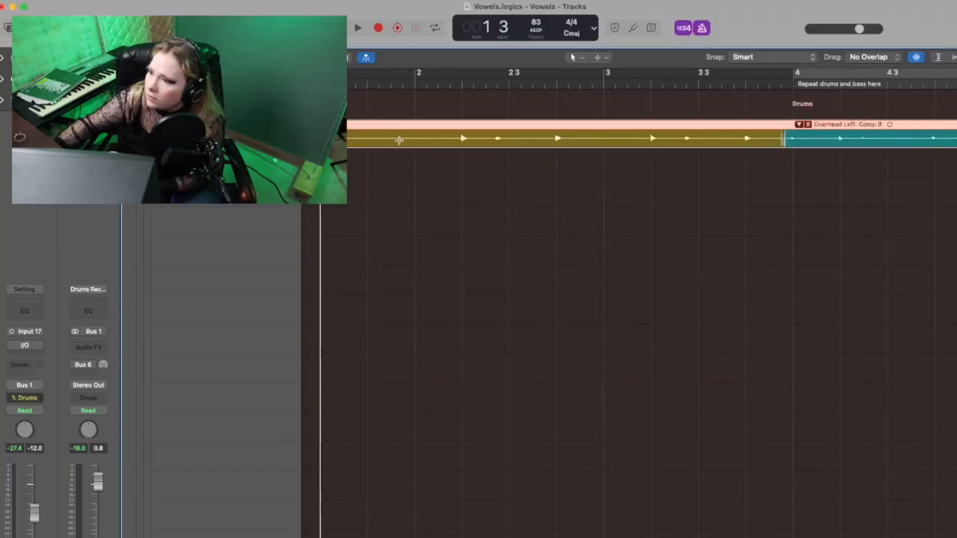
scroll(816, 182, "right", 2)
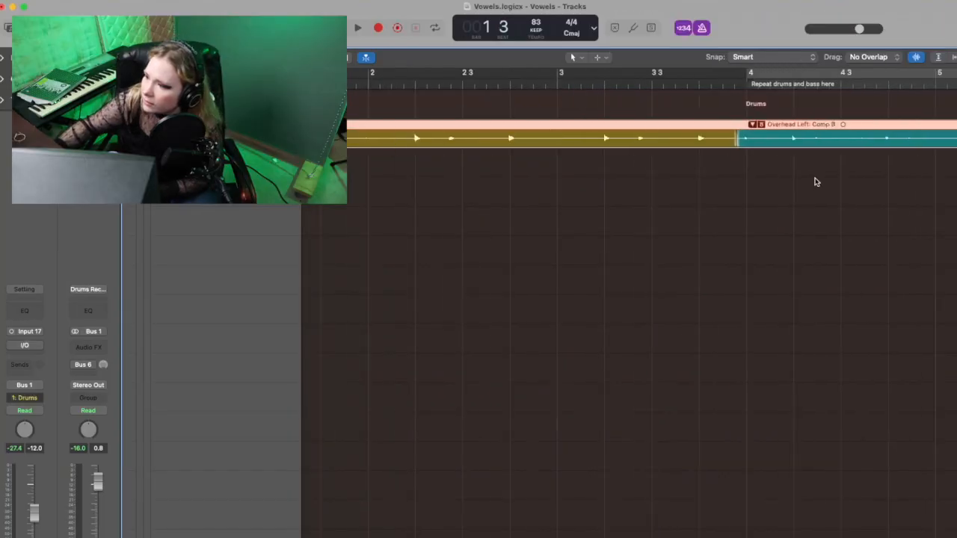
scroll(816, 181, "right", 3)
scroll(640, 224, "down", 10)
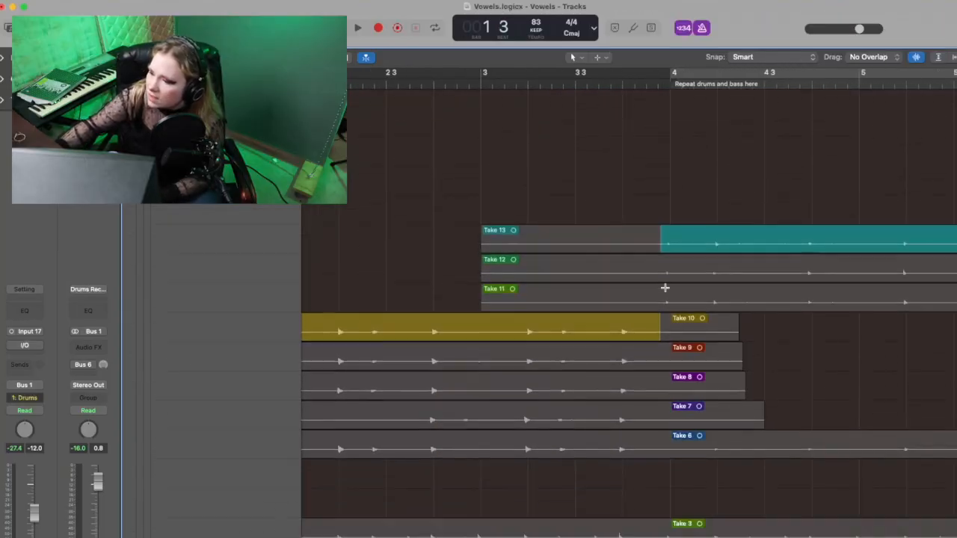
scroll(664, 288, "down", 1)
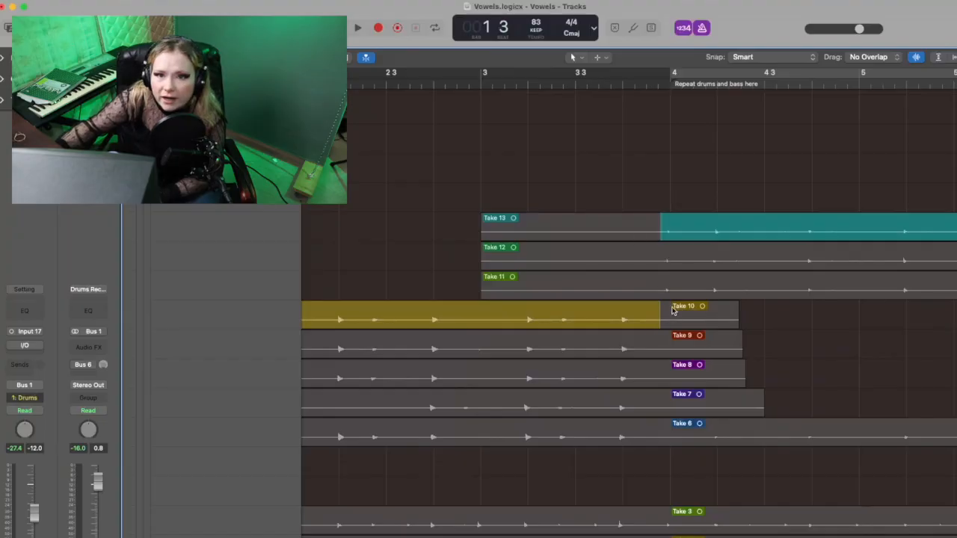
Step: Examine the Overhead Left take folder from bar 1 to about bar 20, checking which takes supply each section of Comp B
scroll(658, 250, "up", 10)
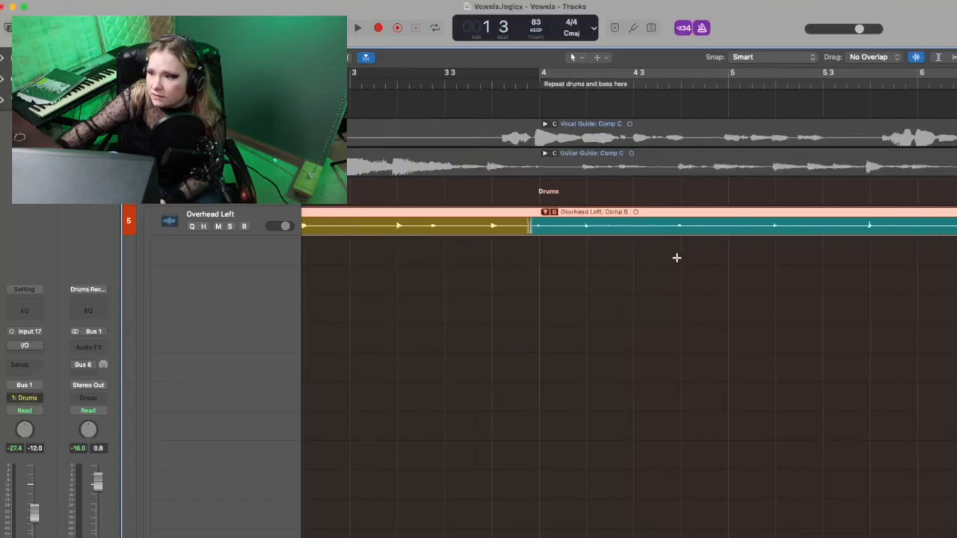
scroll(511, 348, "right", 6)
scroll(677, 258, "right", 10)
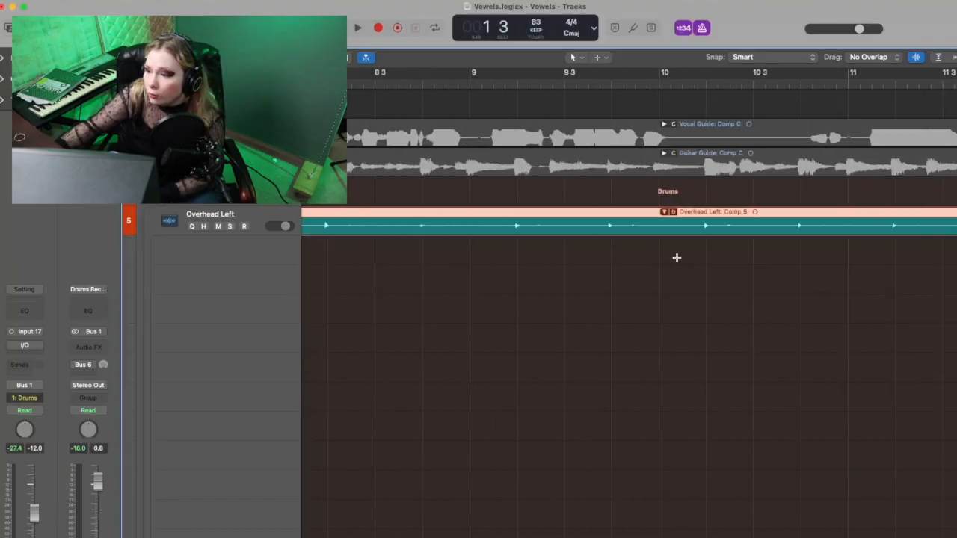
scroll(677, 258, "right", 8)
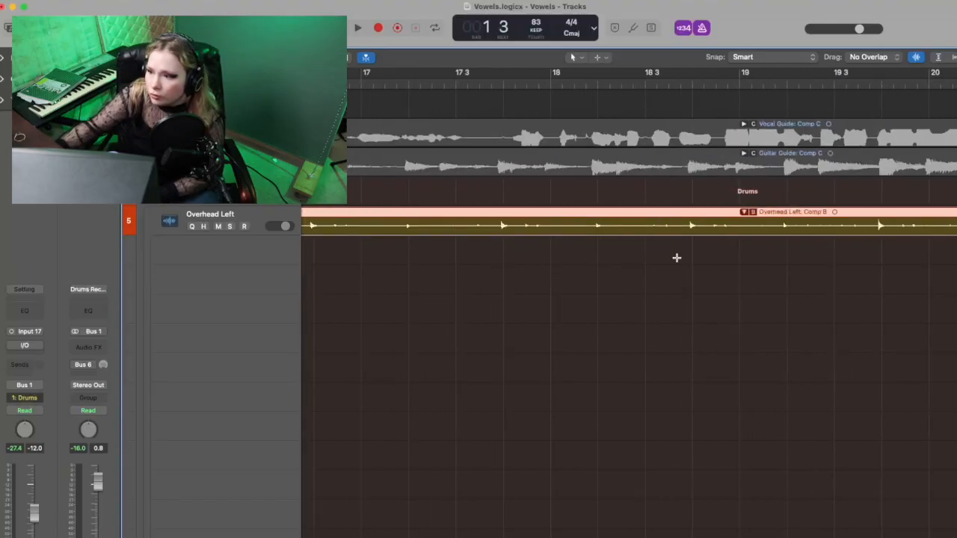
scroll(677, 258, "right", 5)
scroll(676, 257, "left", 10)
scroll(438, 234, "down", 5)
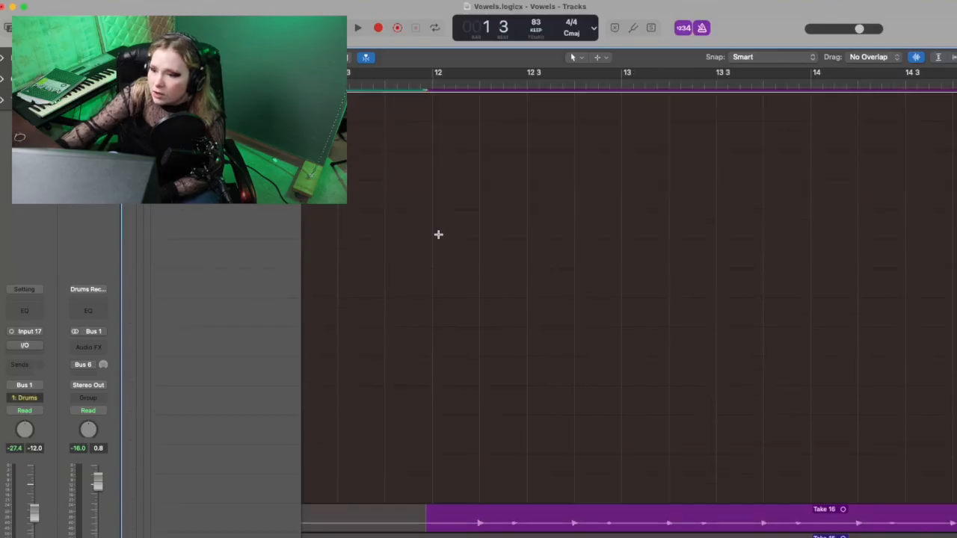
scroll(438, 234, "left", 20)
scroll(438, 234, "up", 5)
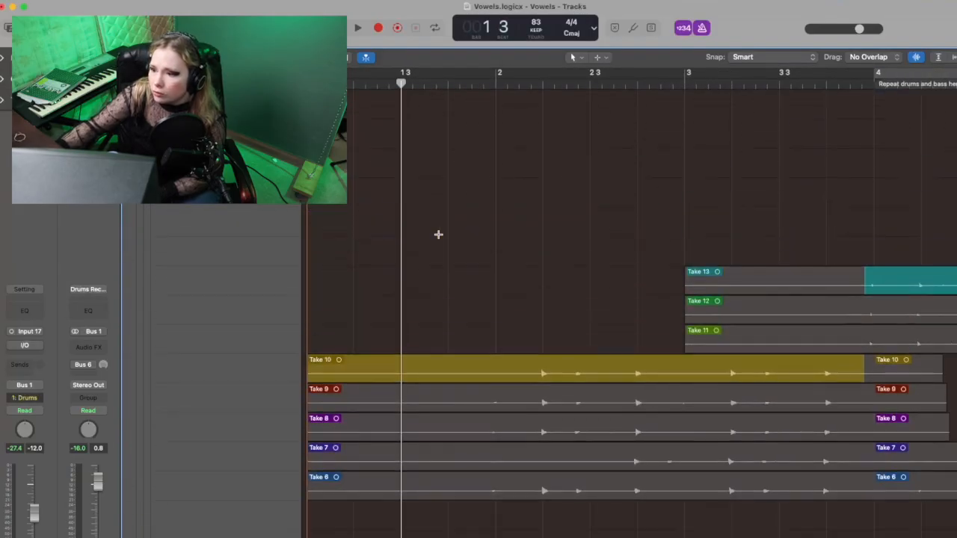
scroll(438, 234, "up", 2)
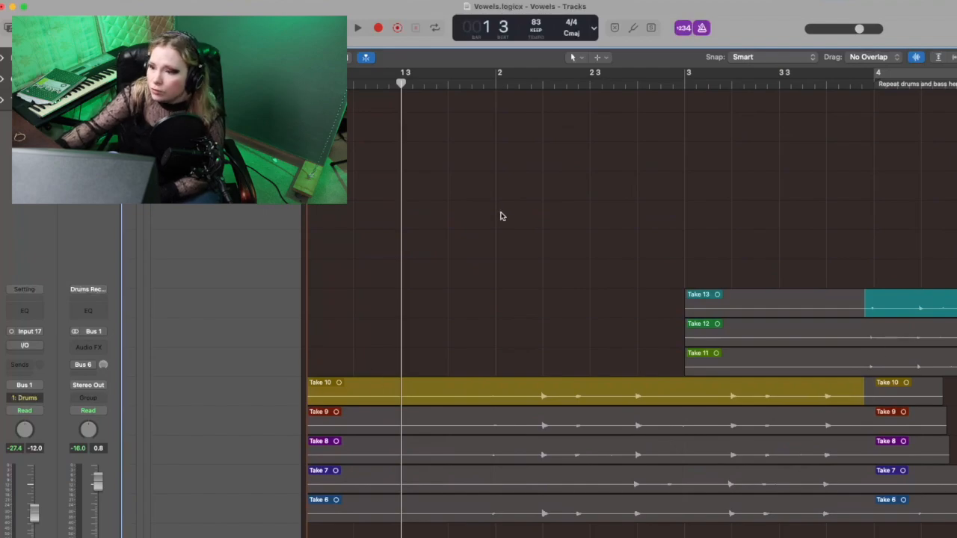
scroll(505, 269, "up", 3)
scroll(507, 297, "up", 2)
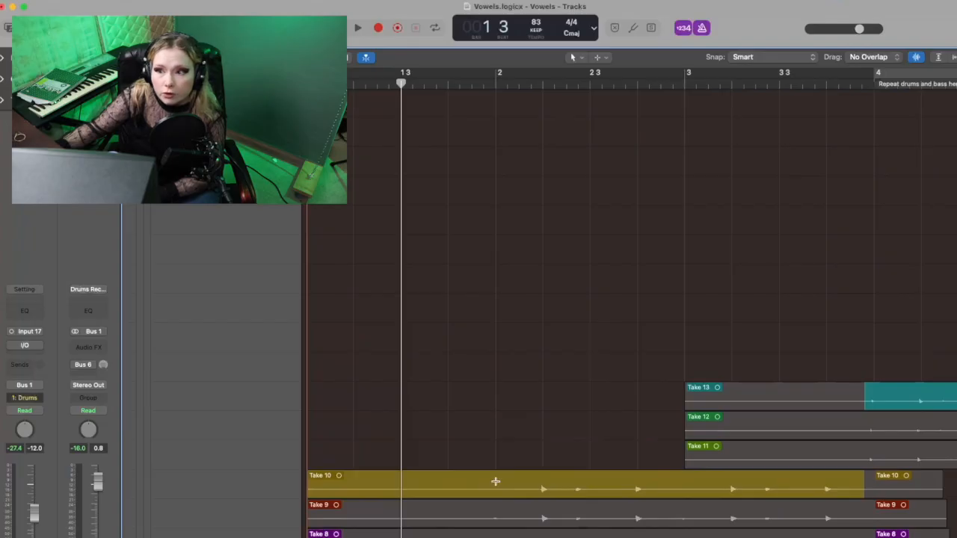
scroll(474, 401, "up", 10)
scroll(474, 402, "down", 1)
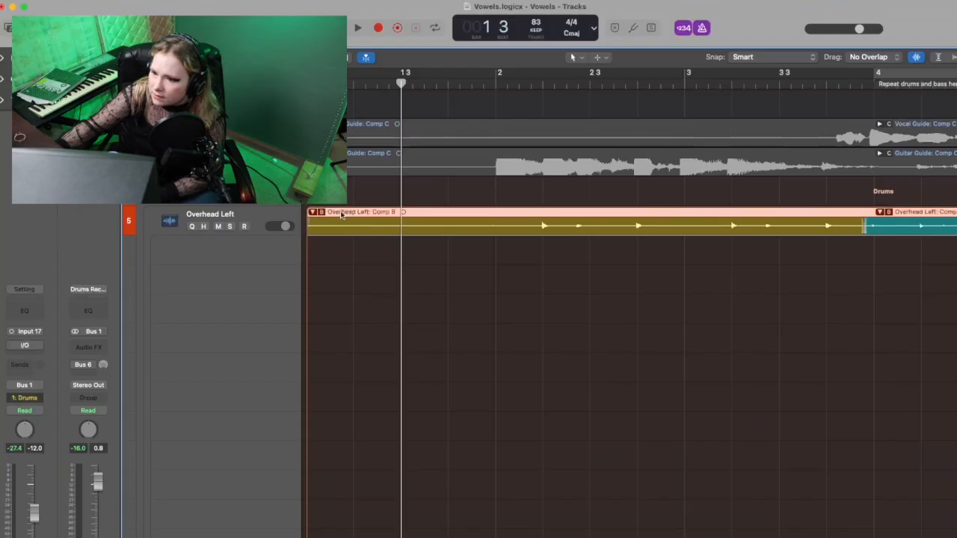
Step: Collapse the Overhead Left take folder and open the General settings
left_click_drag(314, 213, 332, 215)
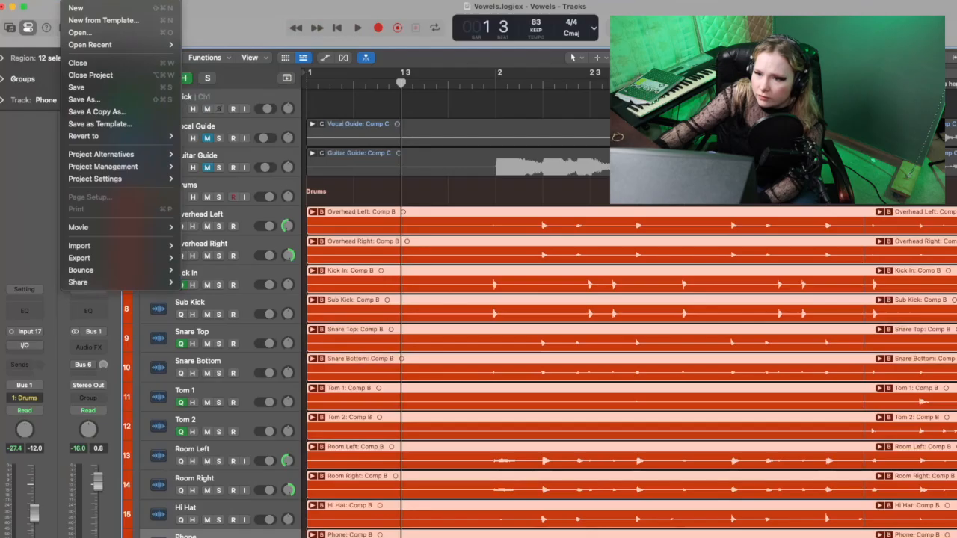
mouse_move(39, 26)
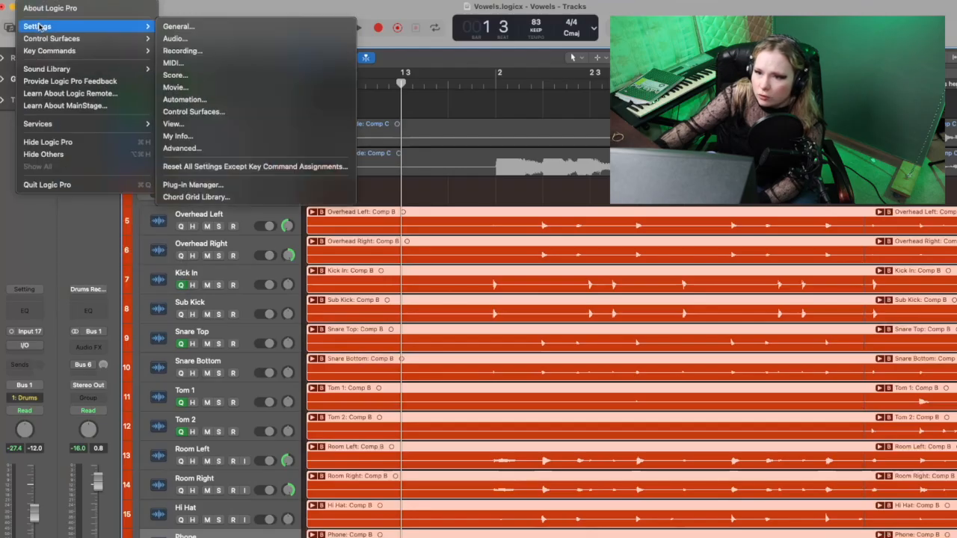
left_click(178, 26)
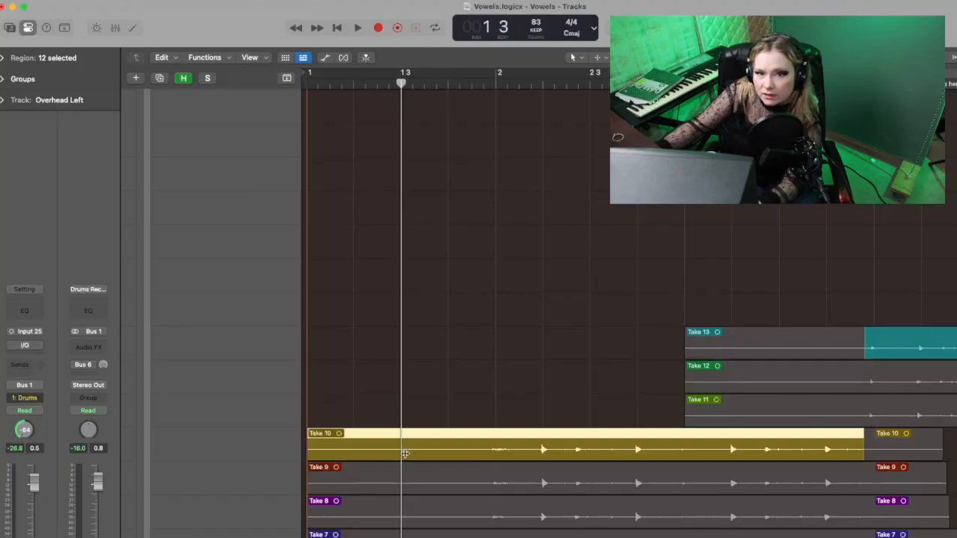
Step: Shift the comp boundary between Take 10 and Take 13 past bar 4 and back, placing it just before bar 4
left_click_drag(408, 453, 298, 439)
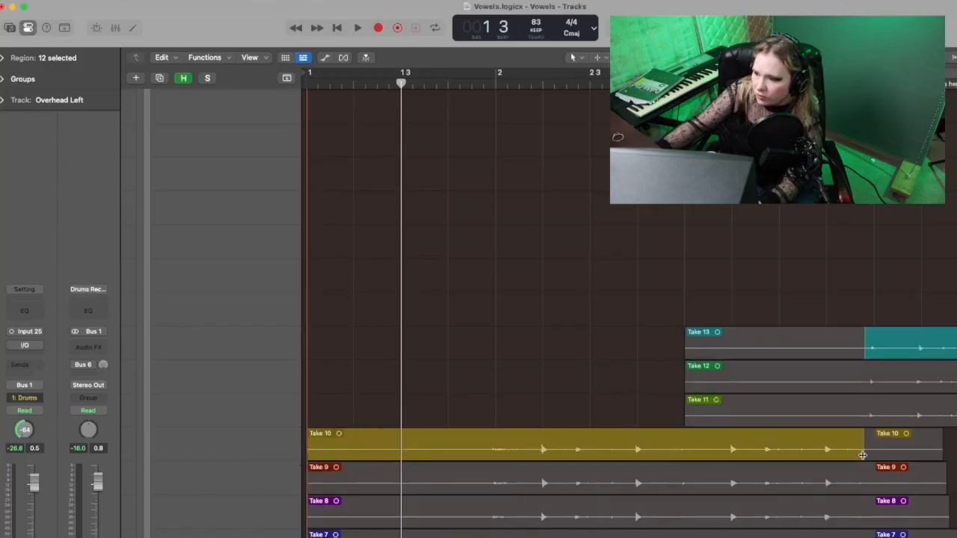
left_click_drag(862, 454, 908, 449)
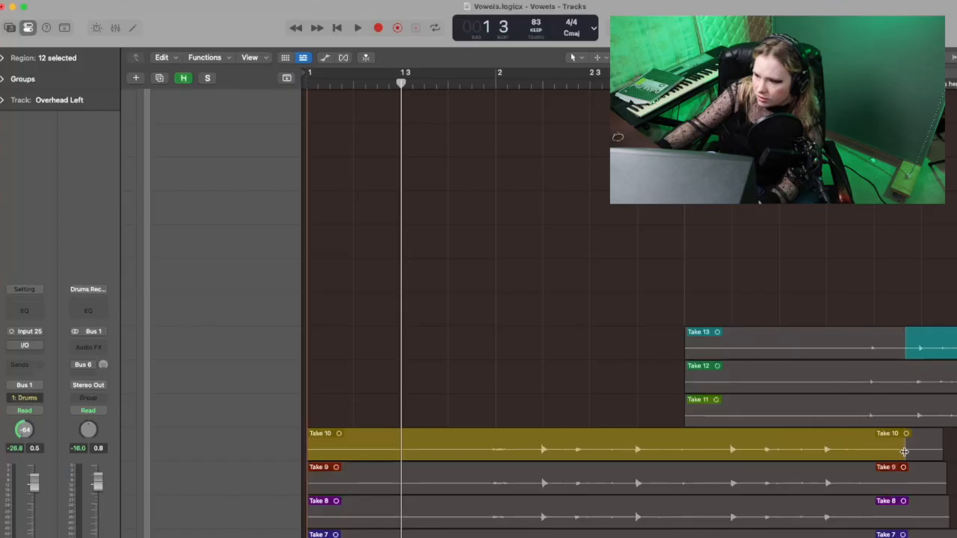
left_click_drag(904, 454, 844, 451)
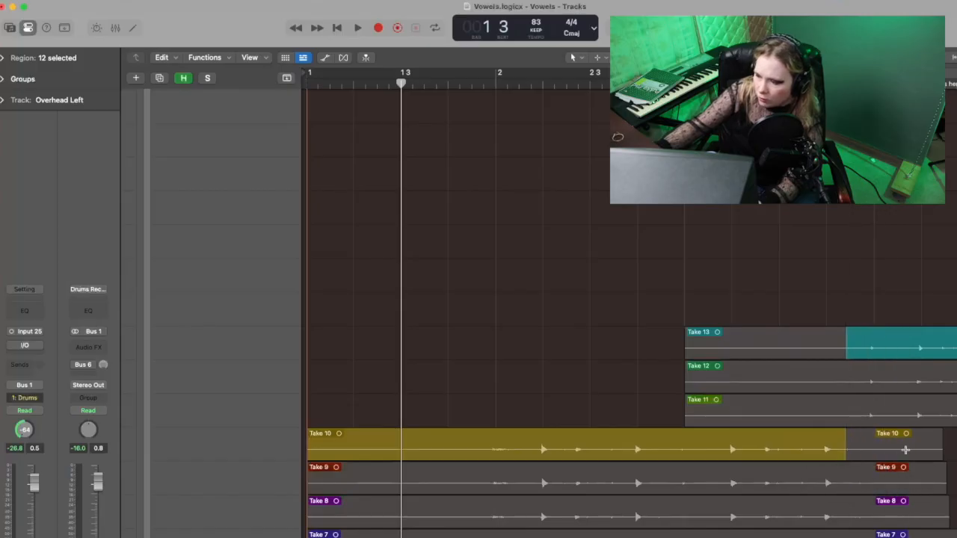
left_click_drag(900, 452, 863, 447)
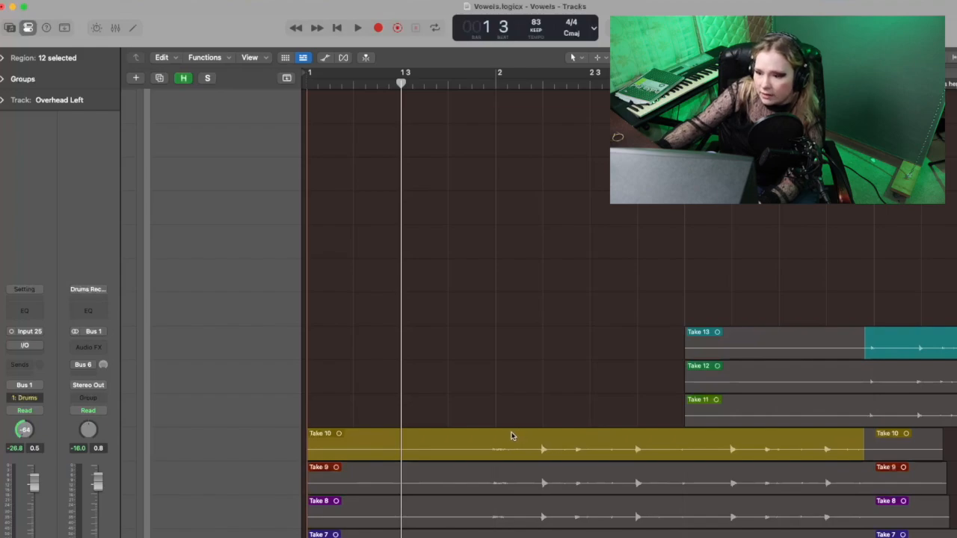
left_click_drag(512, 435, 536, 435)
left_click_drag(864, 193, 868, 193)
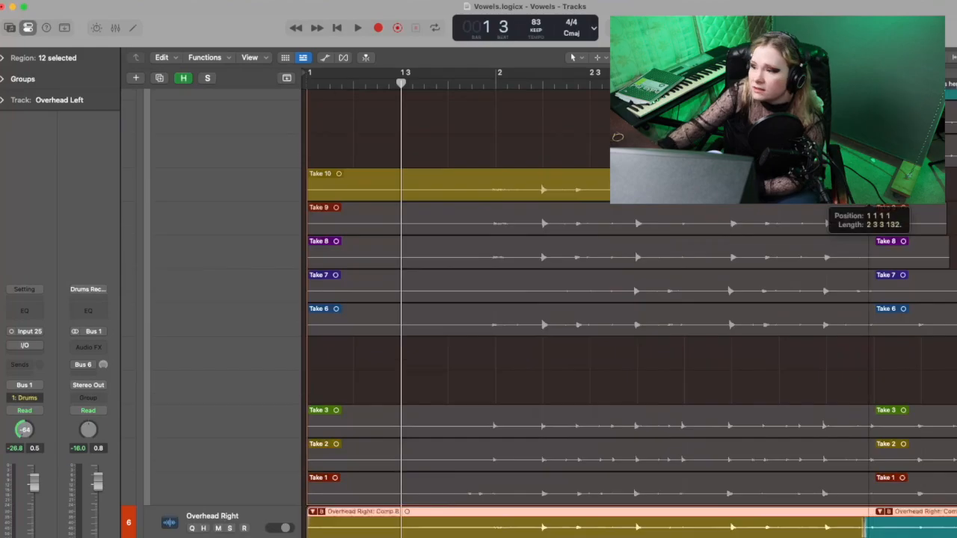
Step: Try cutting Take 10 just before bar 2 in the Overhead Left folder, and undo the cut
scroll(868, 193, "up", 2)
scroll(820, 221, "up", 1)
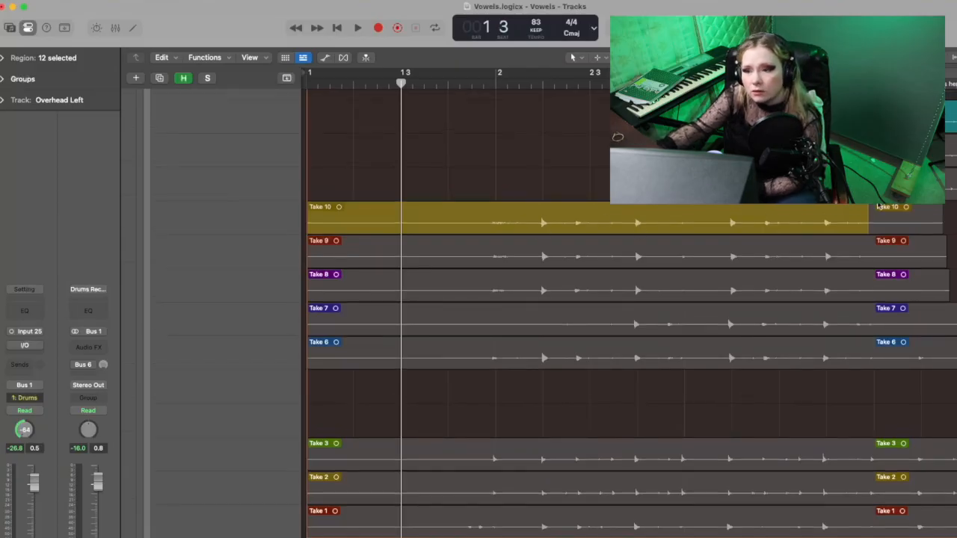
scroll(879, 206, "right", 4)
scroll(879, 206, "up", 1)
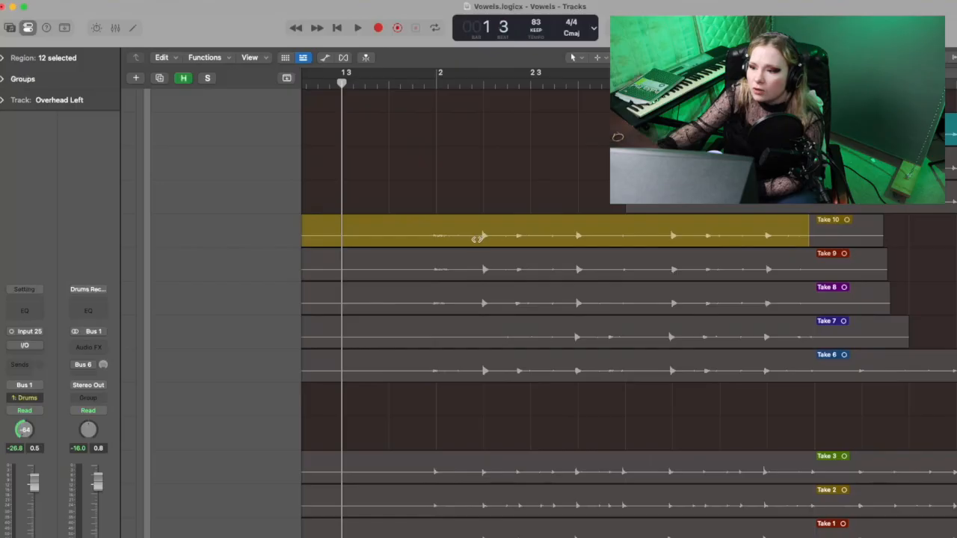
left_click(427, 228)
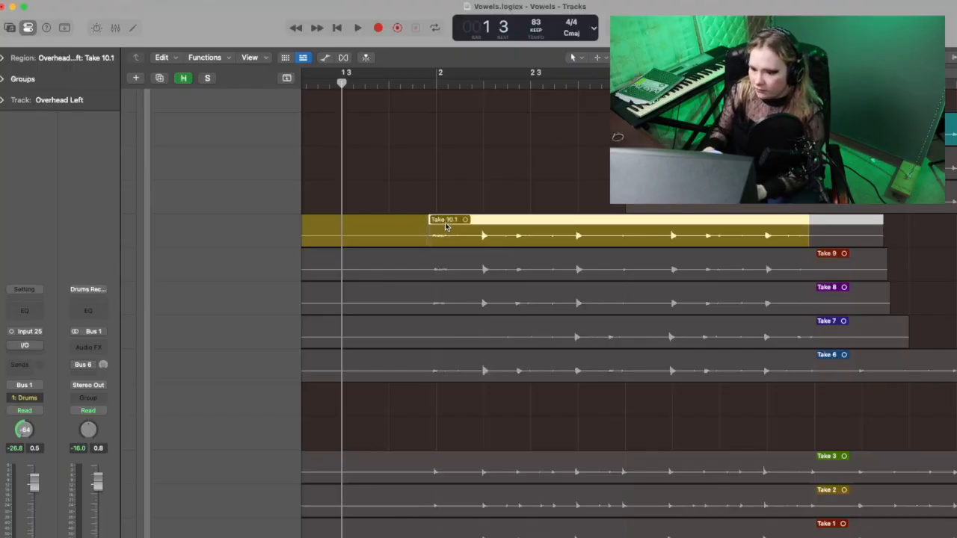
key("super+z")
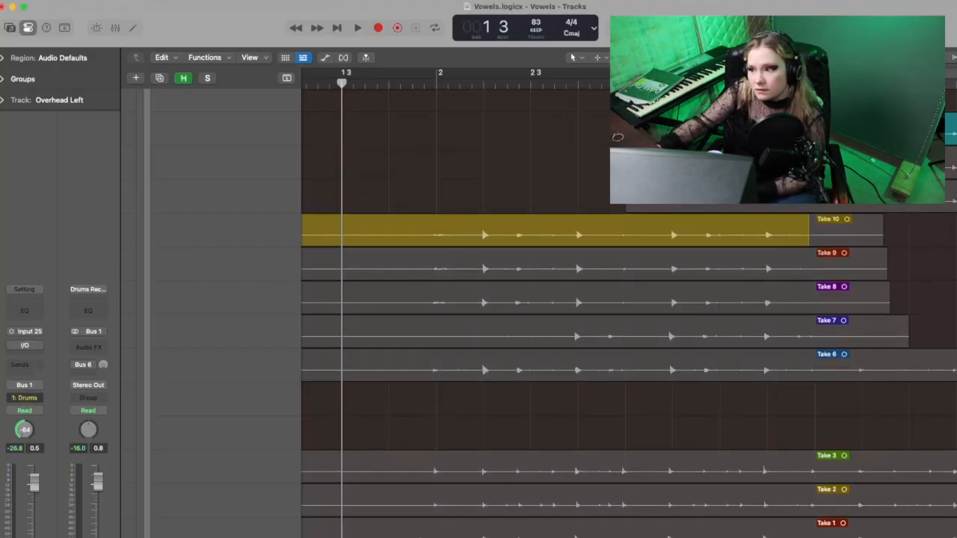
Step: Play the comp from beat 4 of bar 1 through the Take 10 section to the start of bar 4
scroll(605, 299, "right", 3)
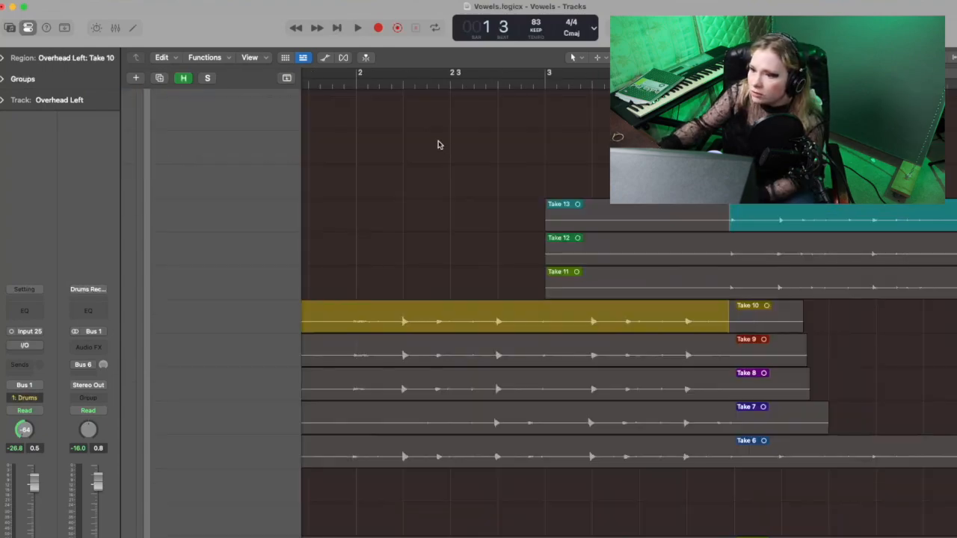
scroll(515, 235, "left", 2)
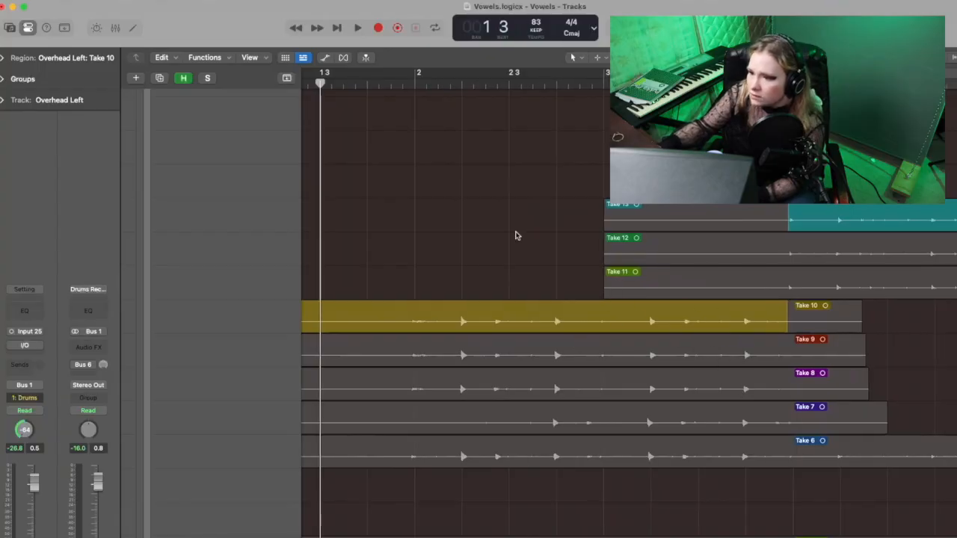
left_click(368, 83)
scroll(514, 189, "right", 1)
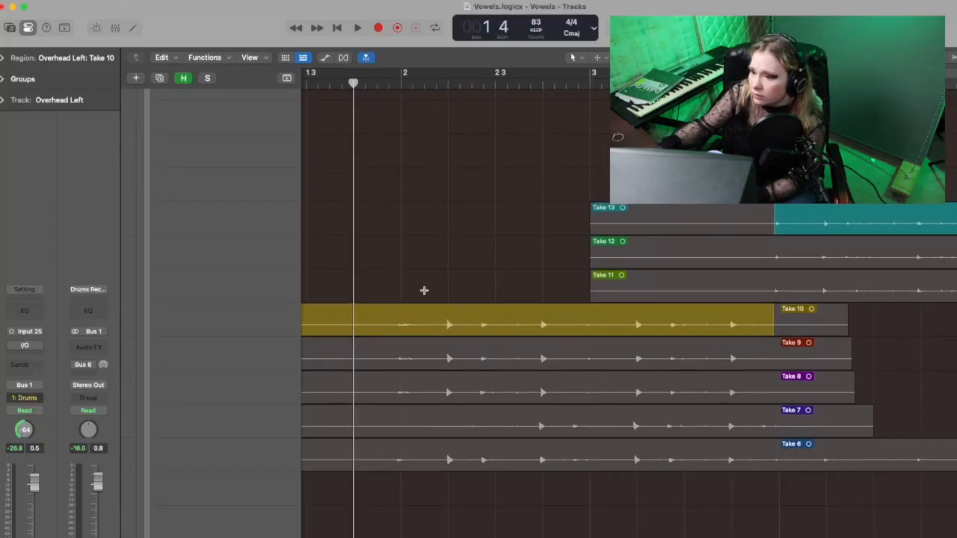
scroll(724, 286, "right", 10)
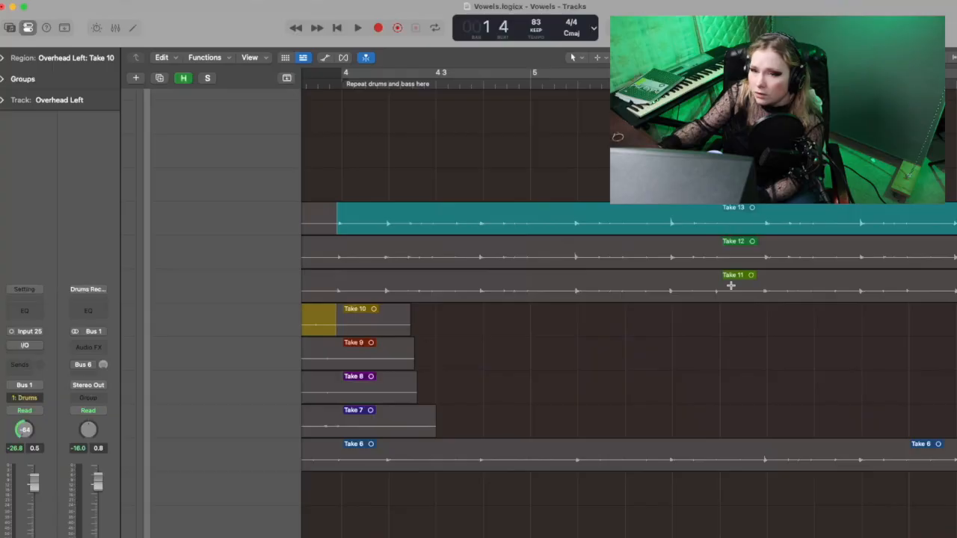
scroll(413, 119, "left", 10)
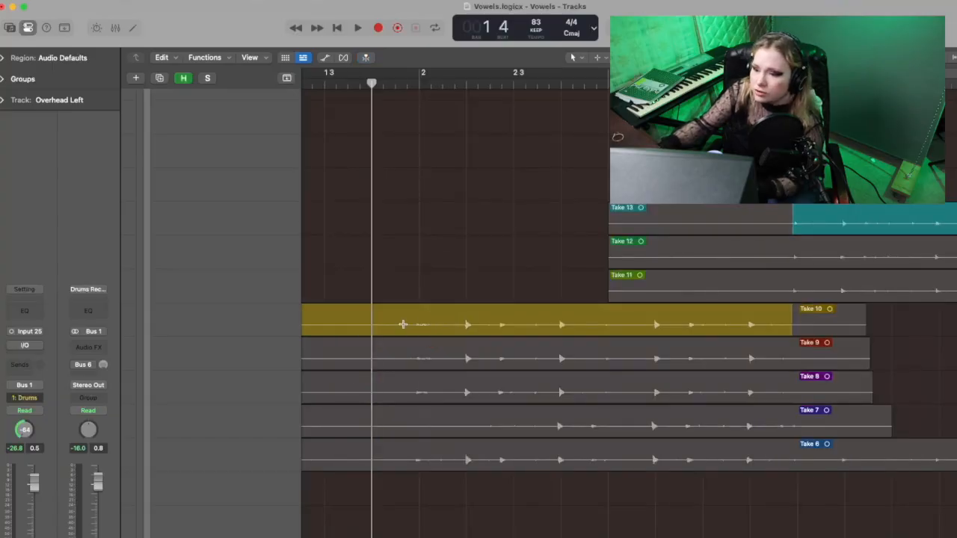
mouse_move(402, 358)
left_mouse_down()
mouse_move(404, 349)
mouse_move(762, 353)
mouse_move(399, 348)
left_mouse_up()
key("space")
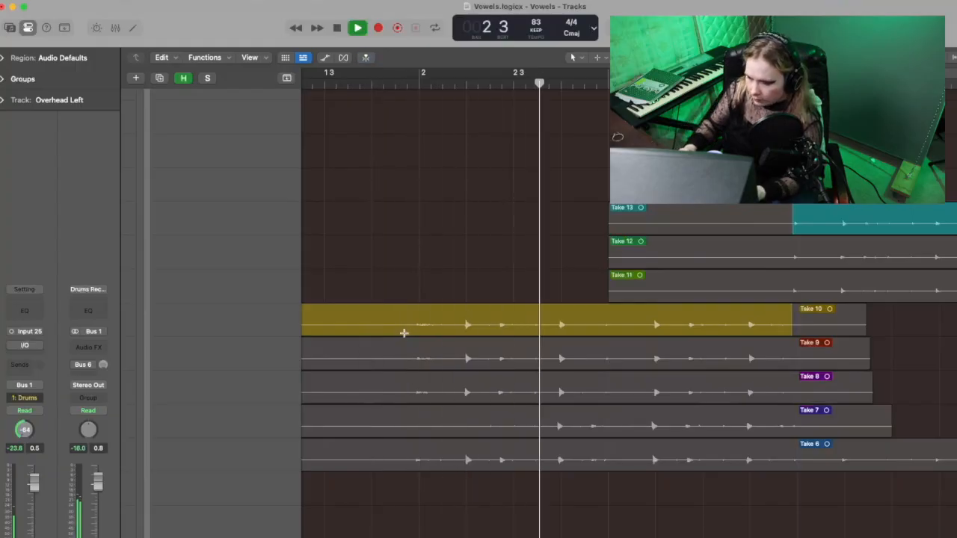
key("super+Right")
key("super+Right")
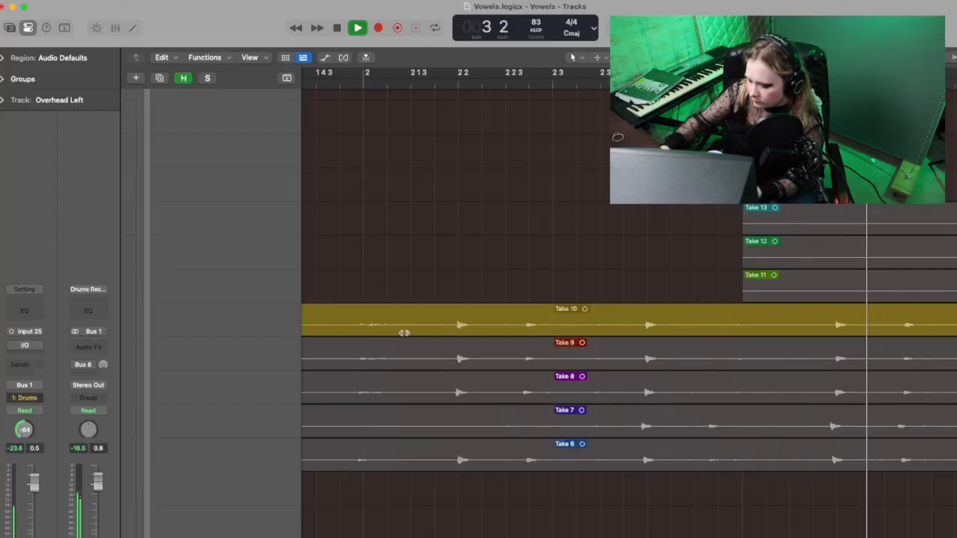
key("super+Left")
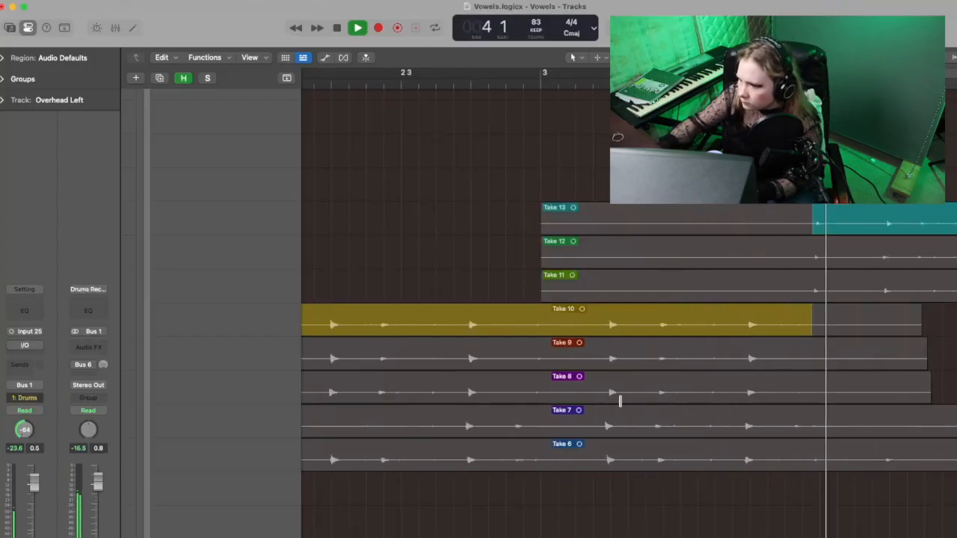
key("space")
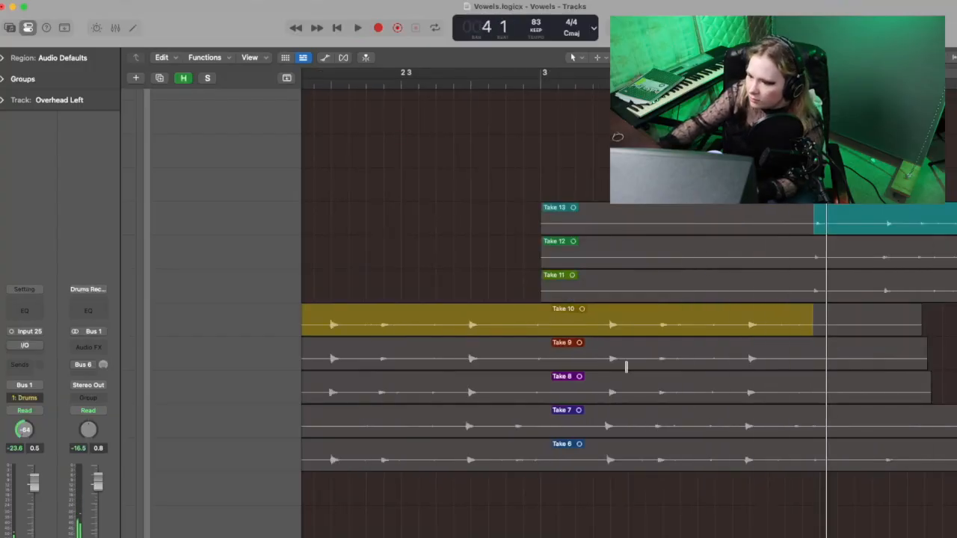
Step: Try Take 9 as the comp source from just before bar 2 to just before bar 4, and play it back
scroll(501, 352, "left", 5)
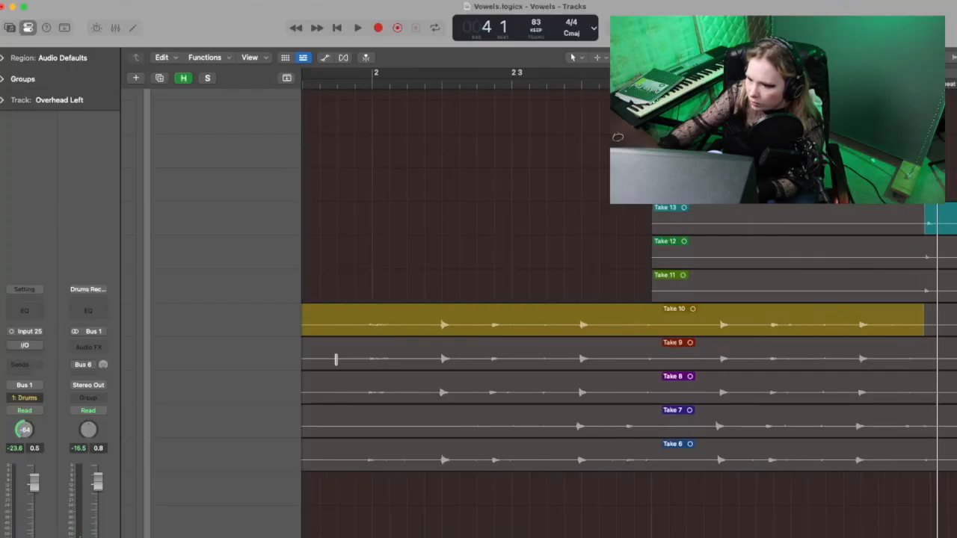
left_click_drag(331, 359, 922, 376)
key("space")
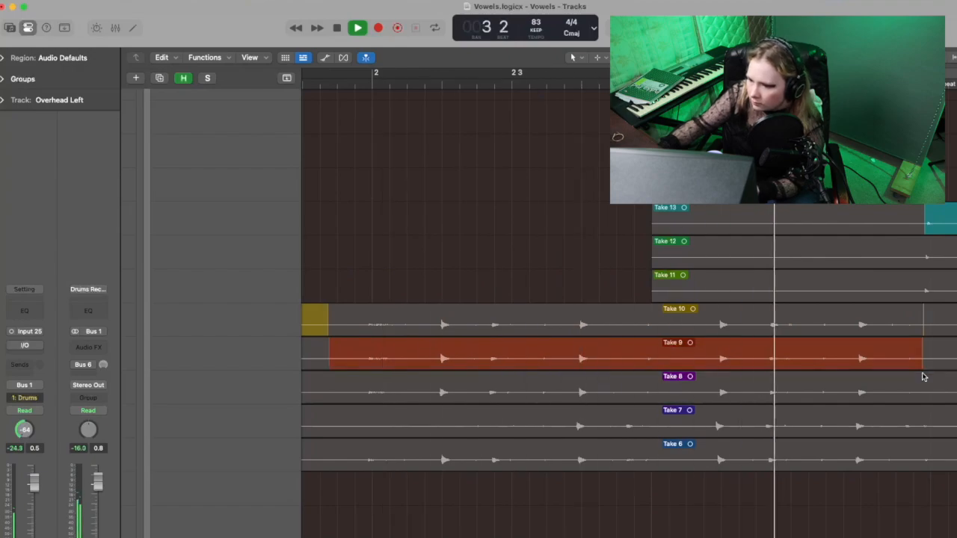
key("space")
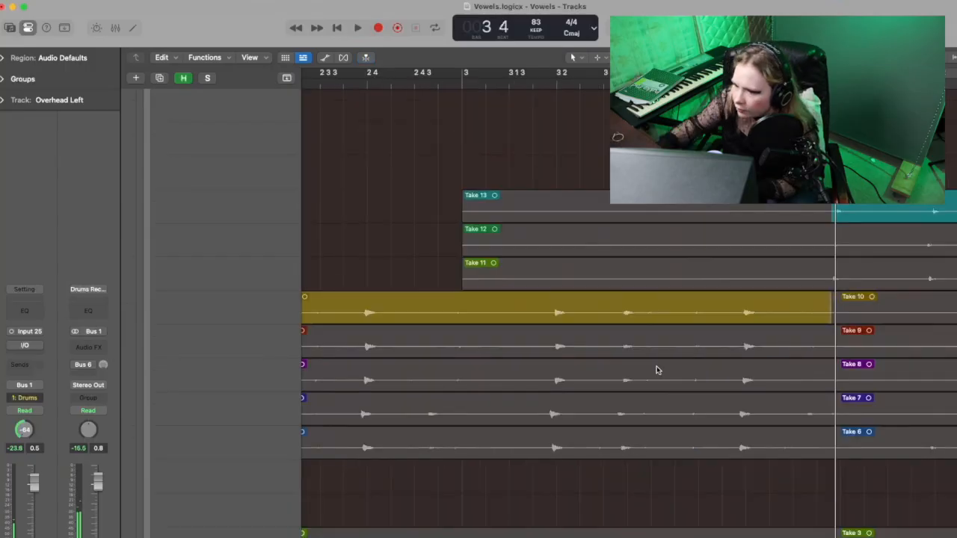
Step: Use Take 9 in the comp from just before beat 4 of bar 2 to just before bar 4, and play back the edit
scroll(657, 370, "left", 3)
scroll(656, 370, "left", 5)
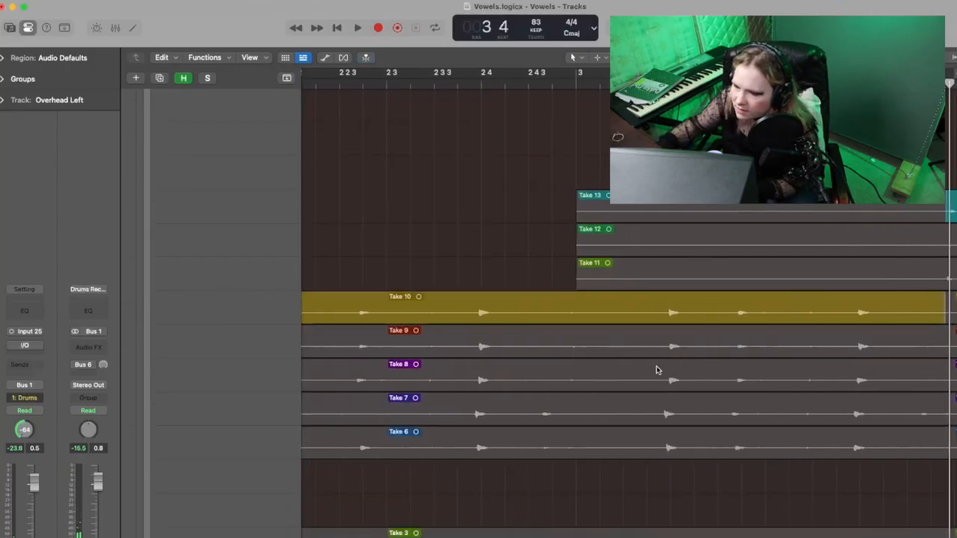
left_click_drag(551, 346, 953, 347)
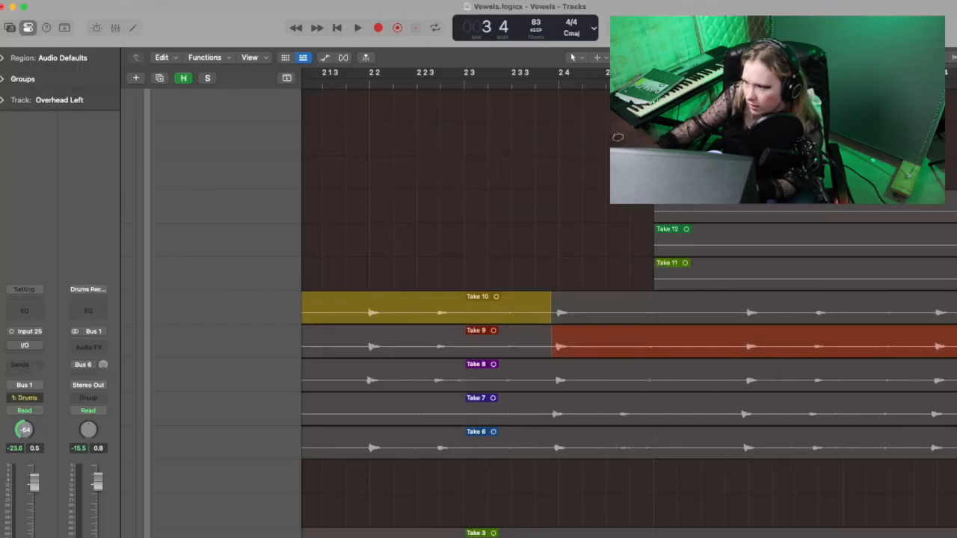
key("space")
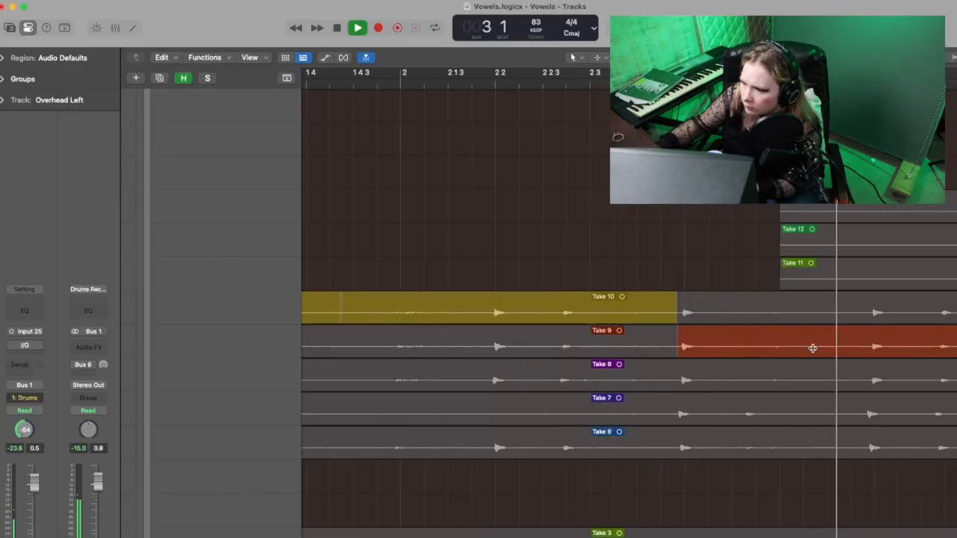
scroll(812, 348, "right", 3)
scroll(813, 348, "left", 4)
key("space")
scroll(812, 348, "left", 9)
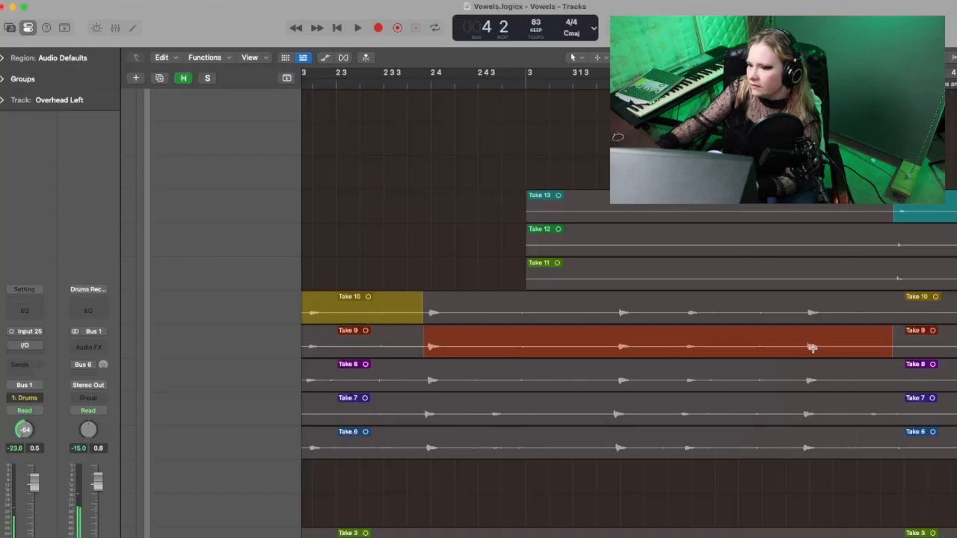
Step: Solo the drums and play the comp repeatedly across the switch from Take 9 to Take 13 just before bar 4
scroll(812, 348, "left", 5)
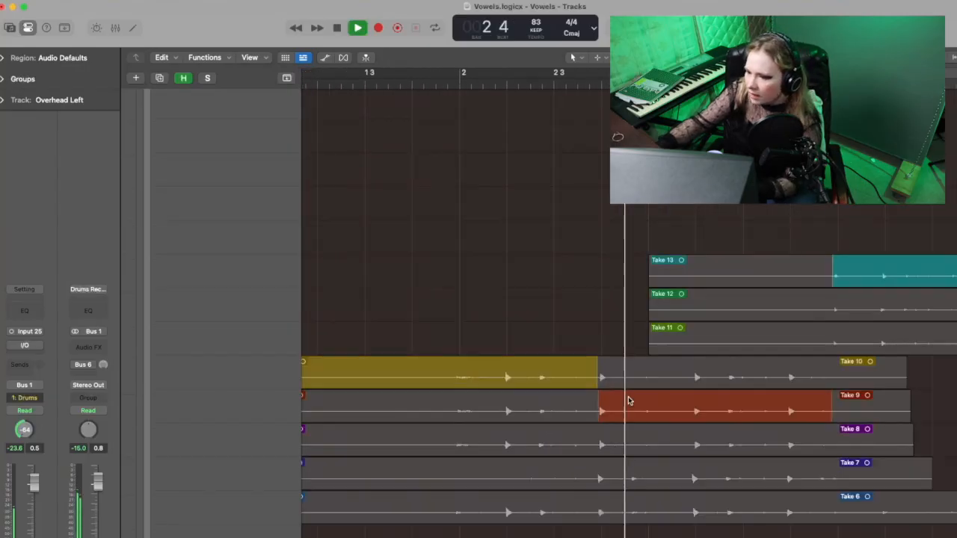
key("space")
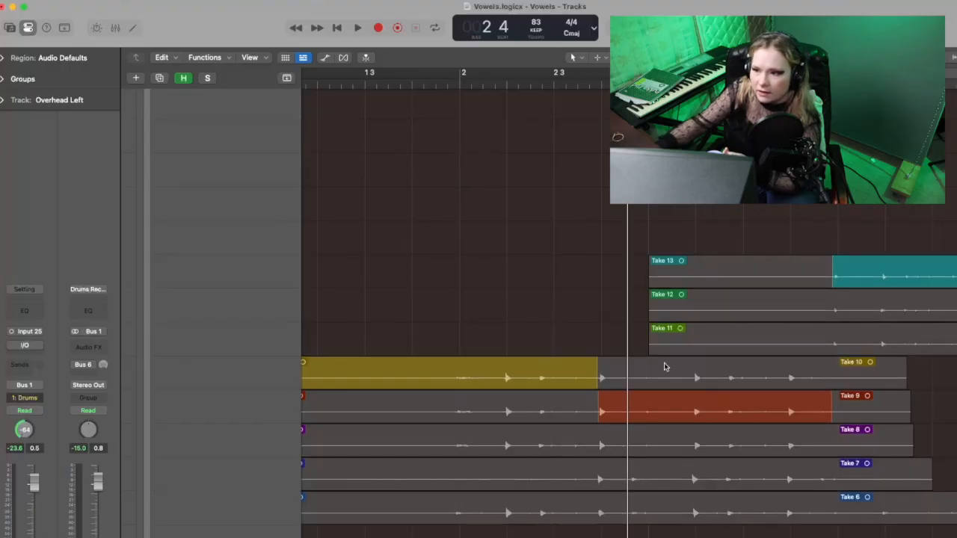
scroll(663, 362, "up", 5)
scroll(663, 363, "up", 10)
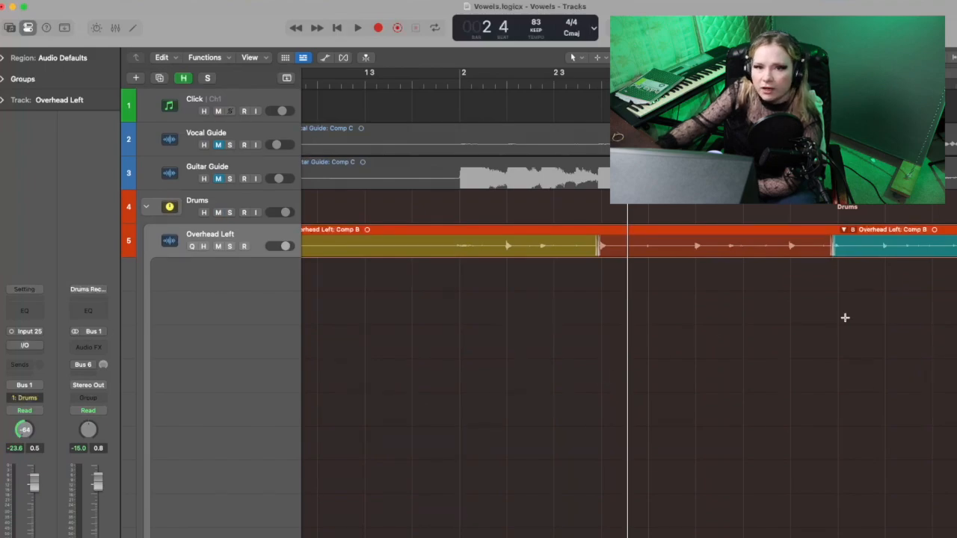
scroll(781, 304, "down", 5)
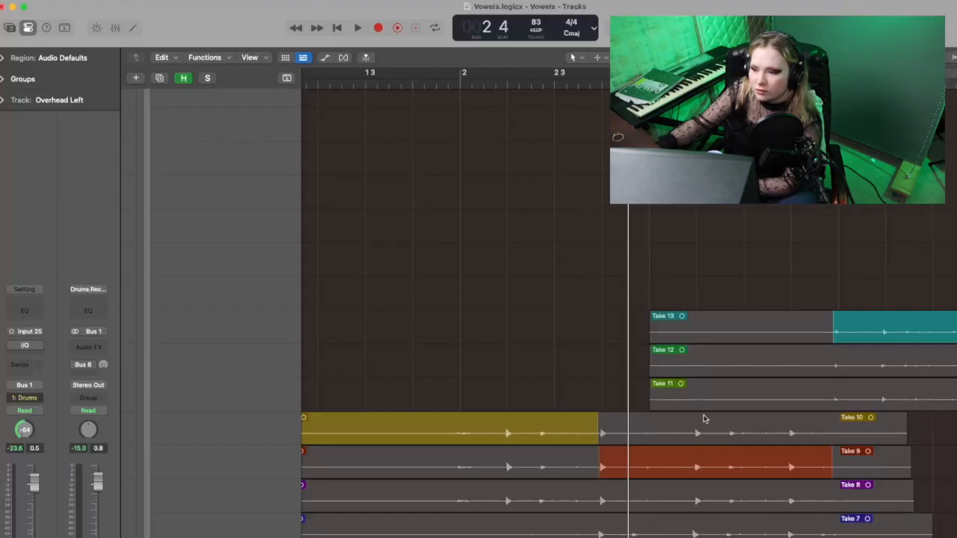
scroll(702, 418, "down", 2)
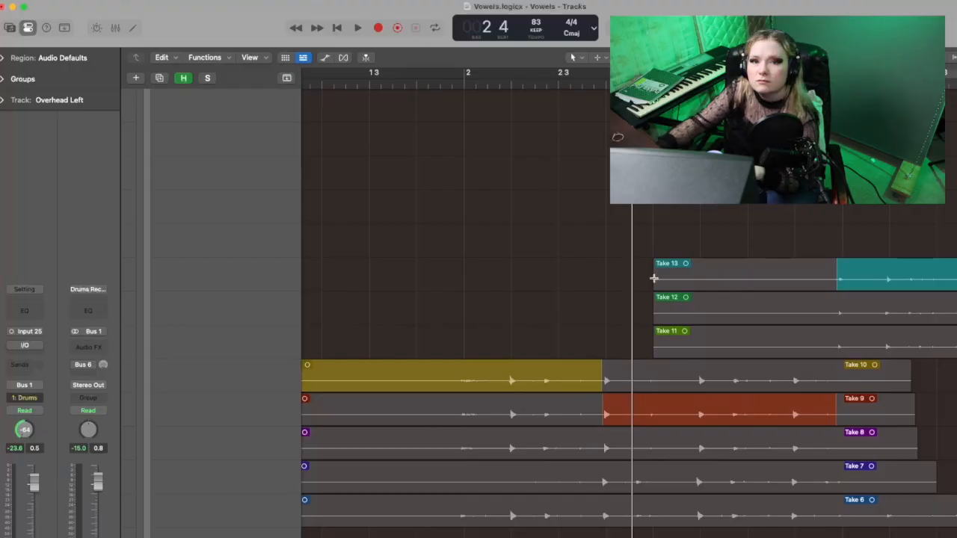
scroll(655, 279, "right", 3)
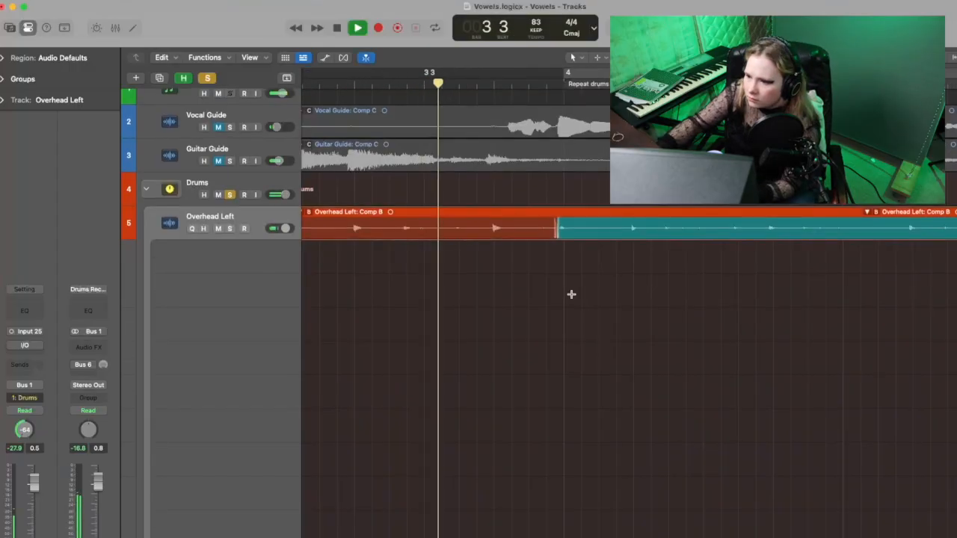
scroll(571, 296, "down", 15)
scroll(570, 296, "down", 2)
scroll(570, 295, "up", 4)
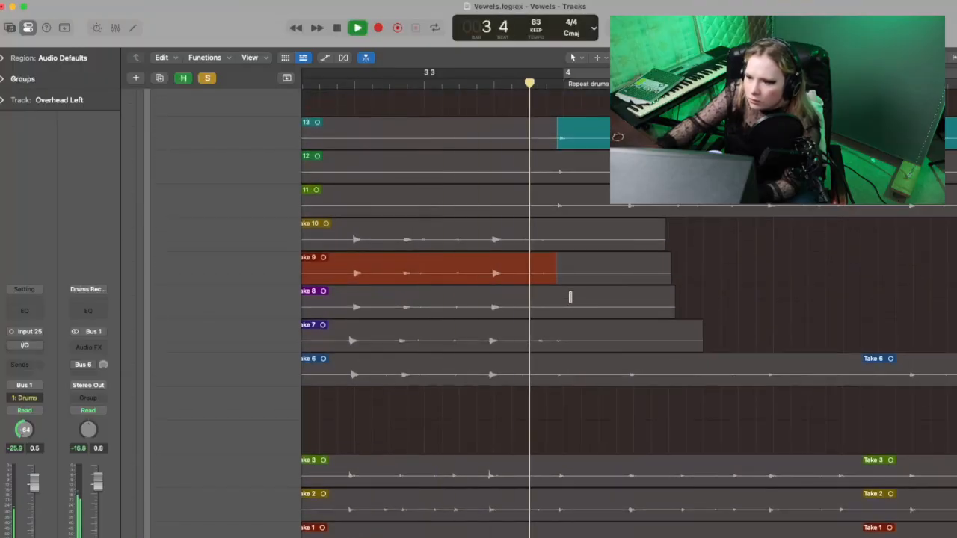
key("space")
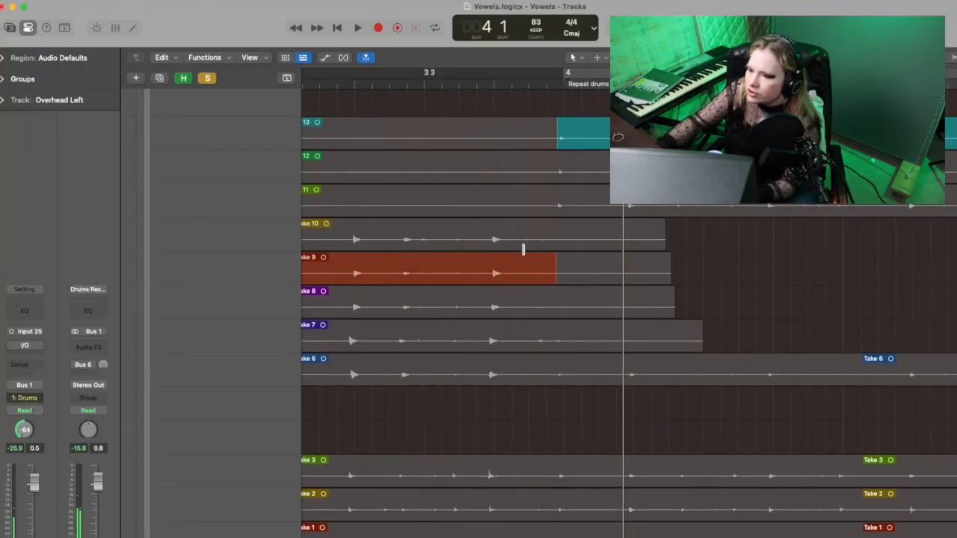
key("space")
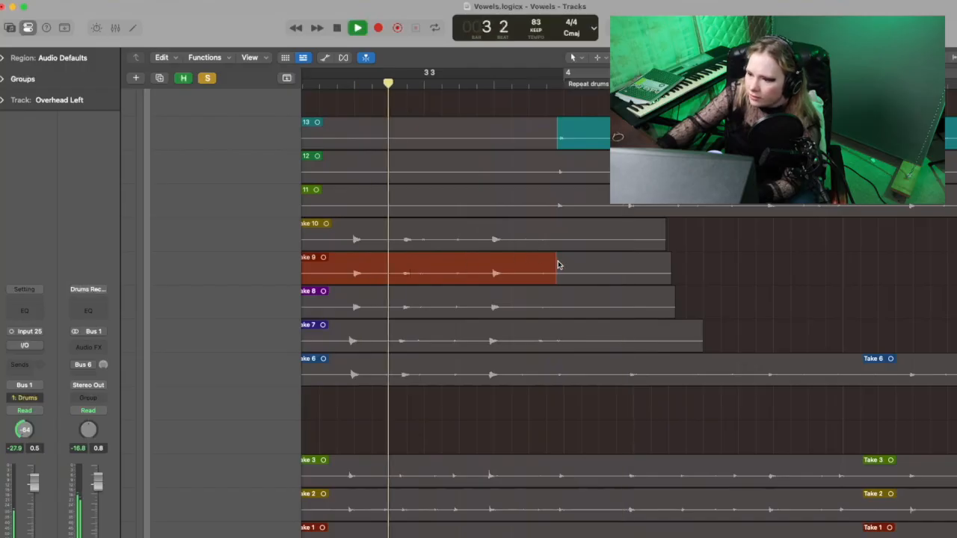
Step: Try extending Take 9 in the comp to just before beat 2 of bar 4, and play back the switch to Take 13
scroll(557, 264, "up", 1)
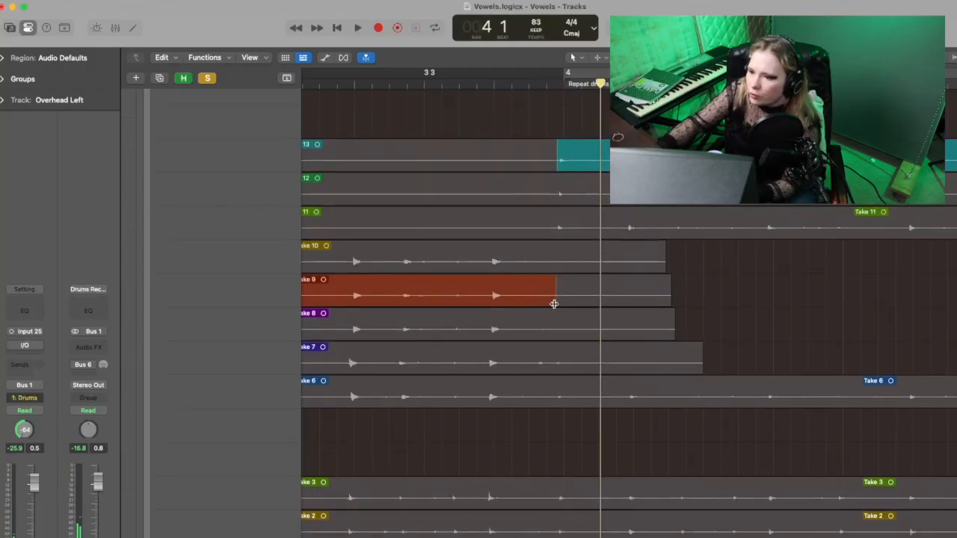
left_click_drag(553, 304, 626, 304)
key("space")
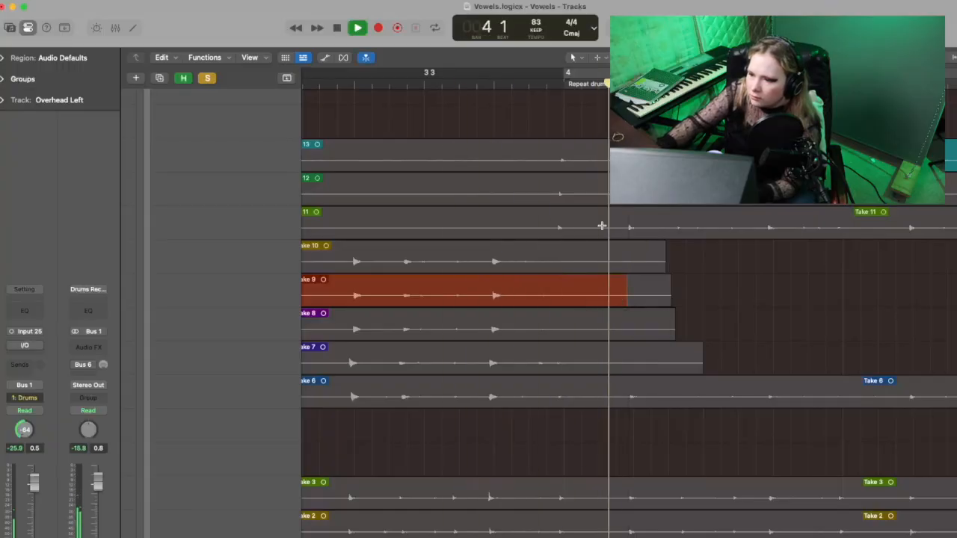
key("space")
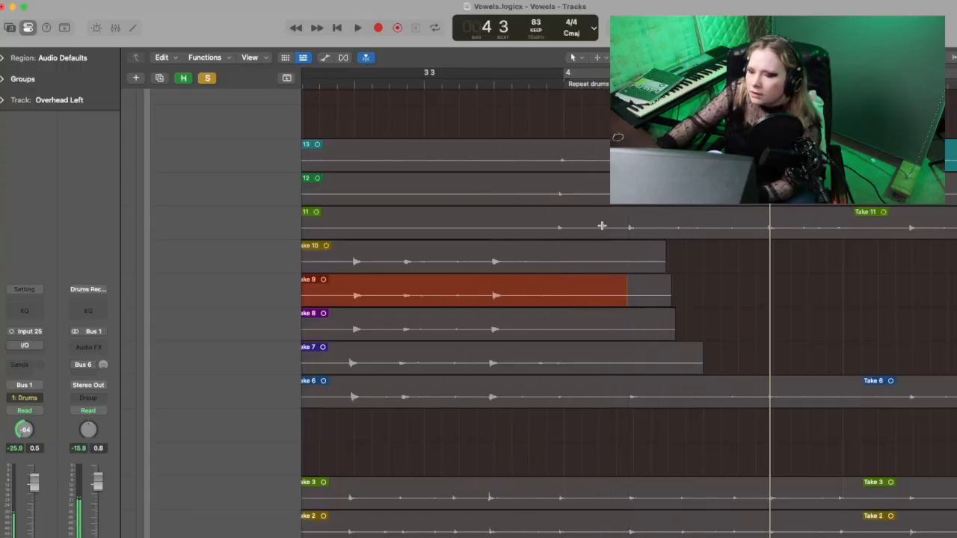
Step: Collapse the Drums stack and duplicate it with its regions directly below the original
scroll(602, 225, "down", 1)
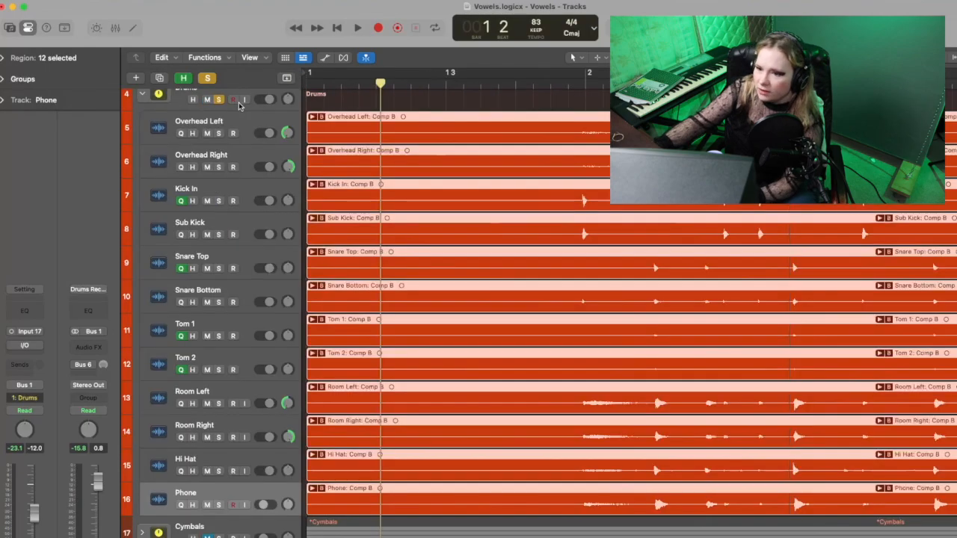
scroll(240, 105, "up", 3)
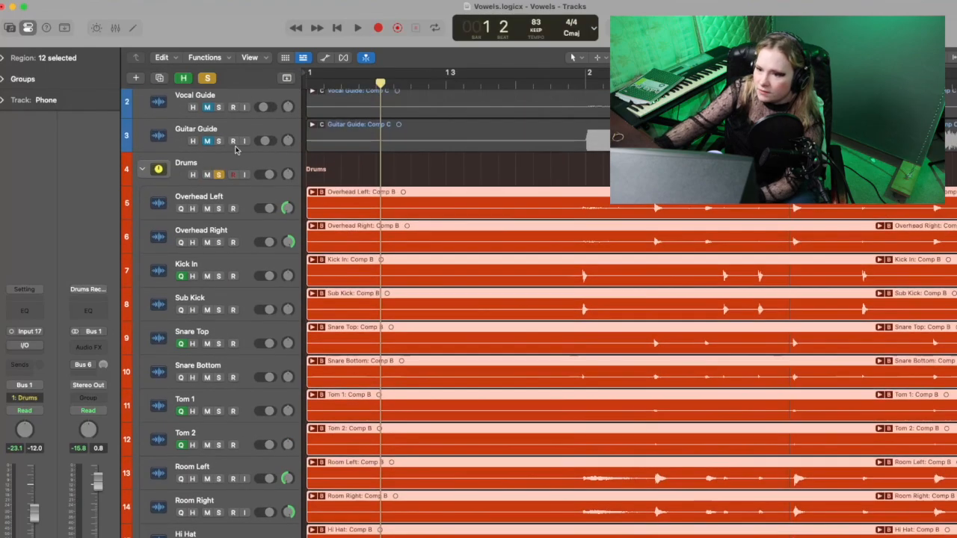
left_click(241, 158)
scroll(242, 159, "down", 1)
left_click(141, 146)
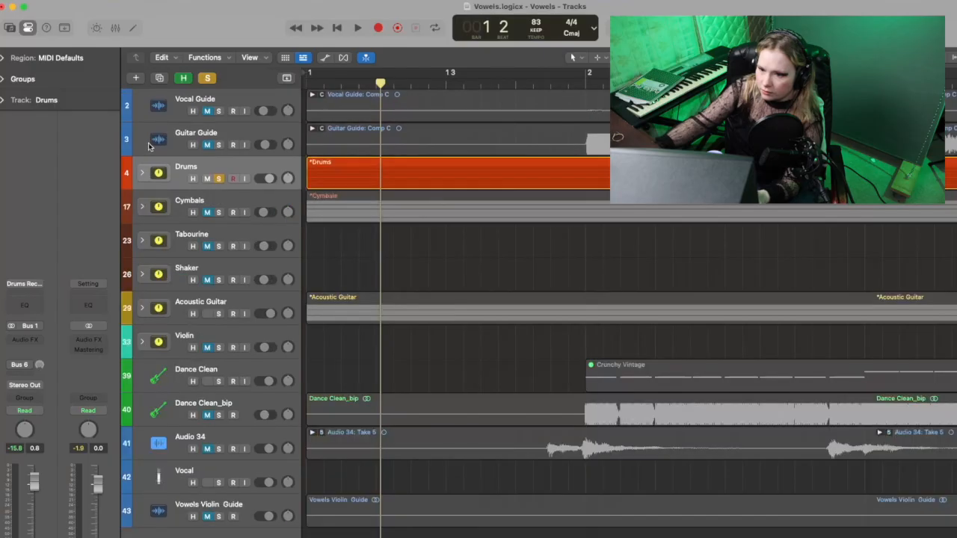
left_click_drag(274, 164, 271, 199)
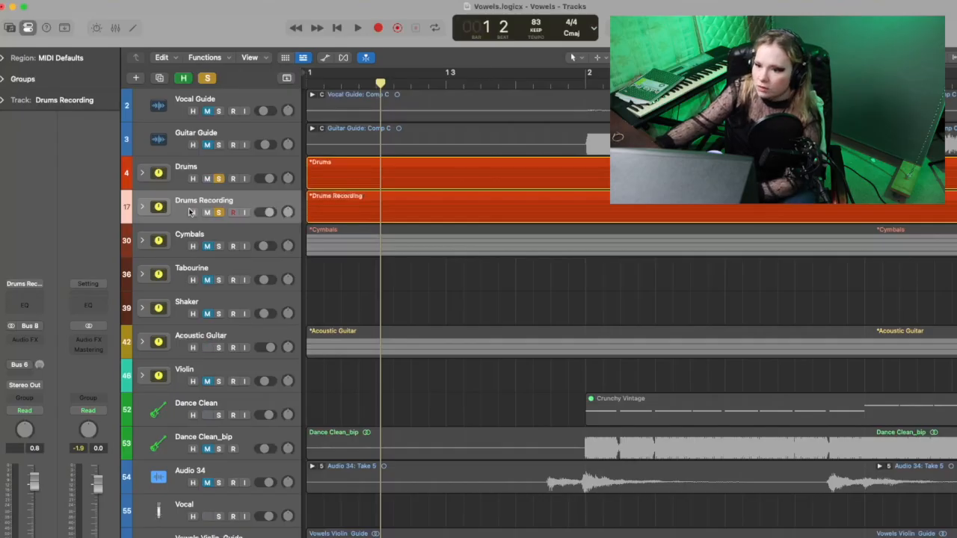
Step: Turn off the drum solos, mute the duplicated Drums Recording stack, and expand the original Drums stack
left_click(142, 207)
left_click(405, 213)
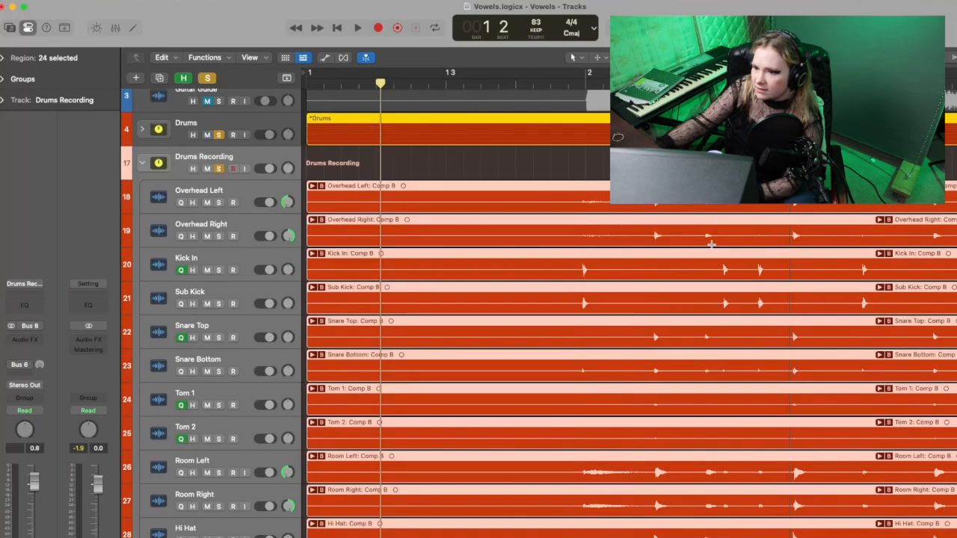
scroll(418, 231, "up", 1)
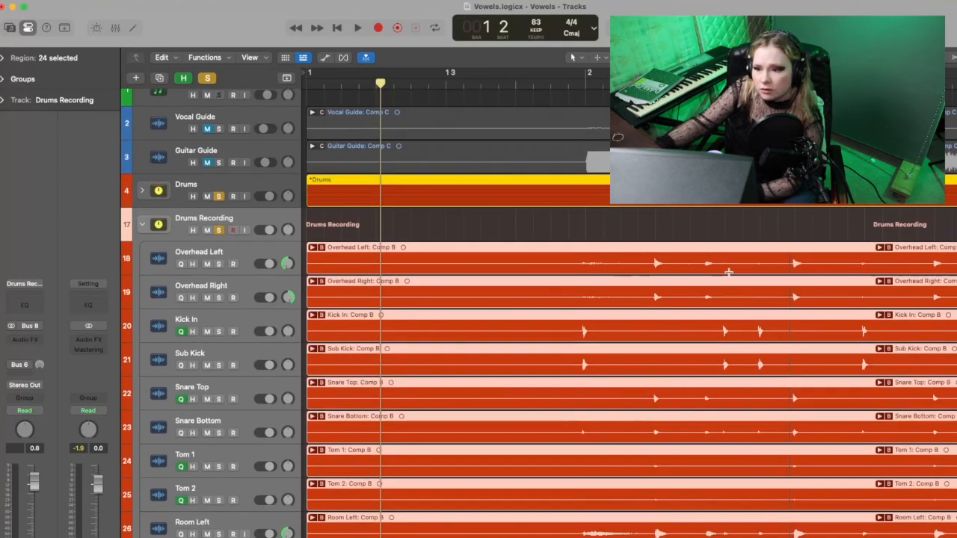
left_click(218, 230)
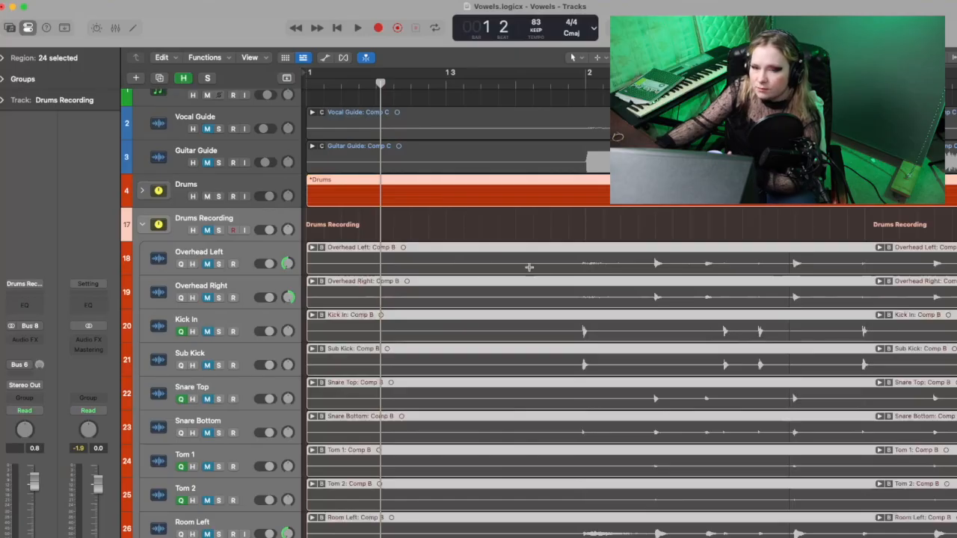
left_click(143, 191)
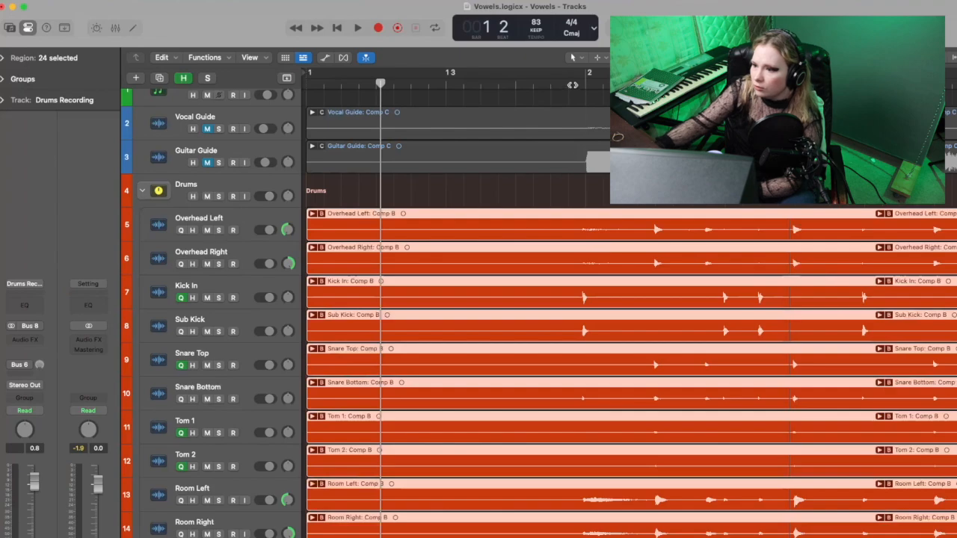
Step: In the Overhead Left take folder, move the switch from Take 9 to Take 13 to position 3 4 4 142, and play it back
scroll(572, 85, "right", 5)
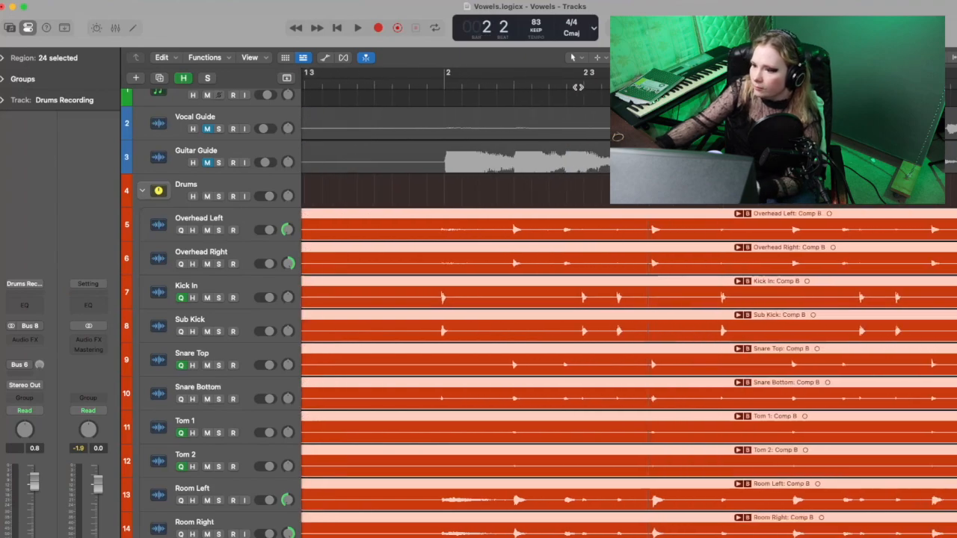
left_click(578, 87)
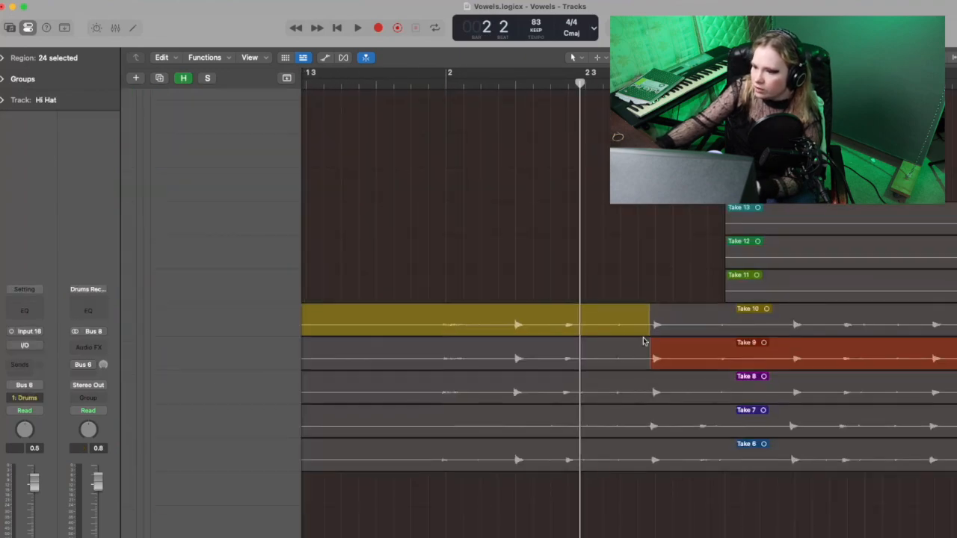
scroll(652, 363, "up", 1)
scroll(651, 363, "right", 5)
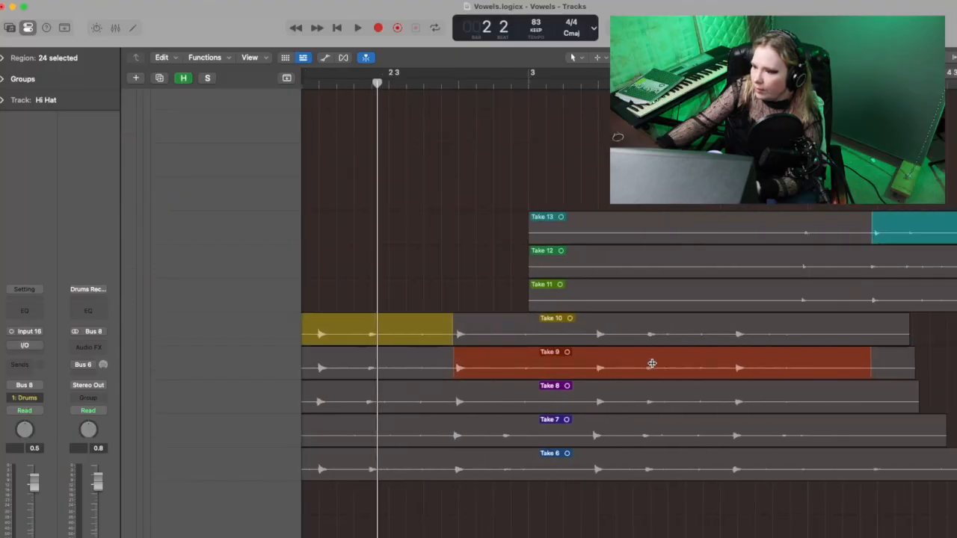
left_click_drag(819, 234, 742, 234)
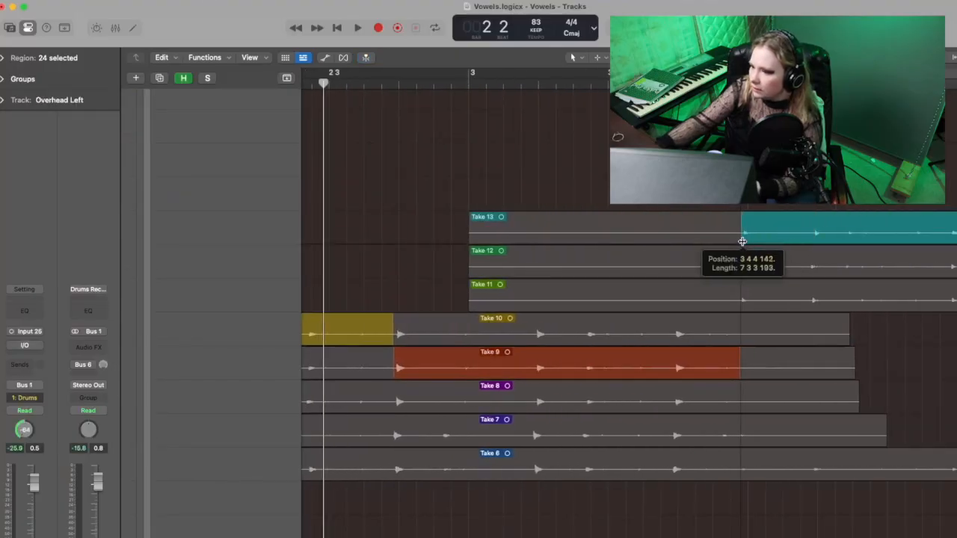
key("space")
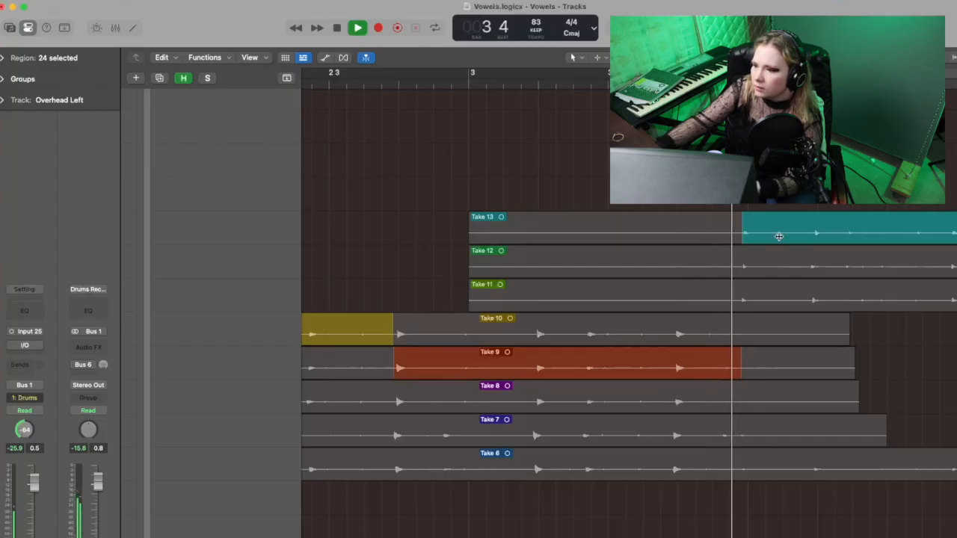
scroll(781, 234, "right", 1)
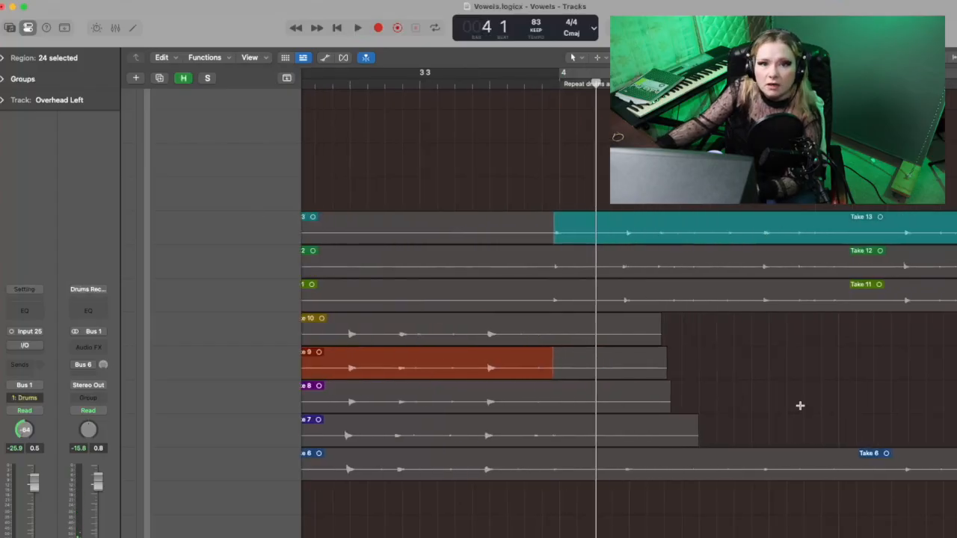
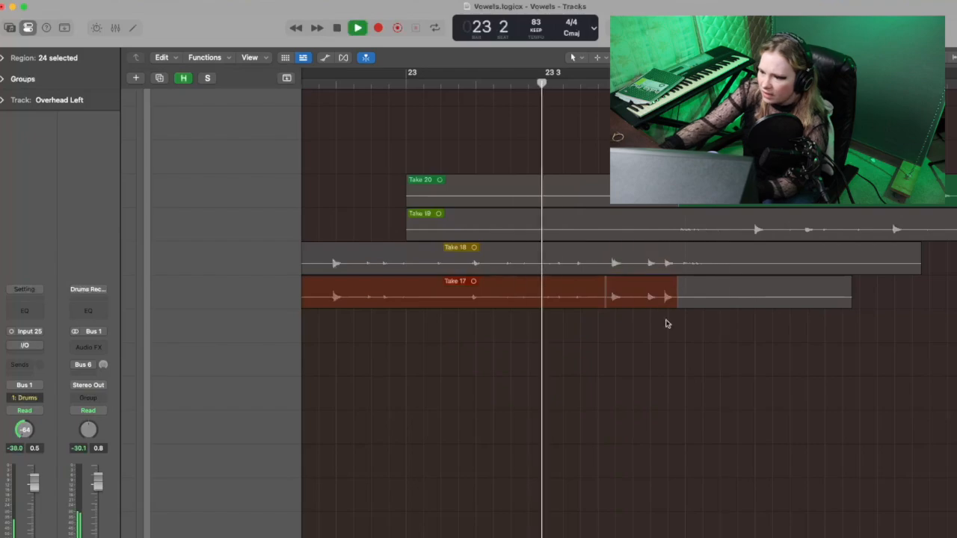
Step: In the Overhead Left folder, switch the fill after 23 4 from Take 17 to Take 18, extending it to just before beat 2 of bar 24
key("space")
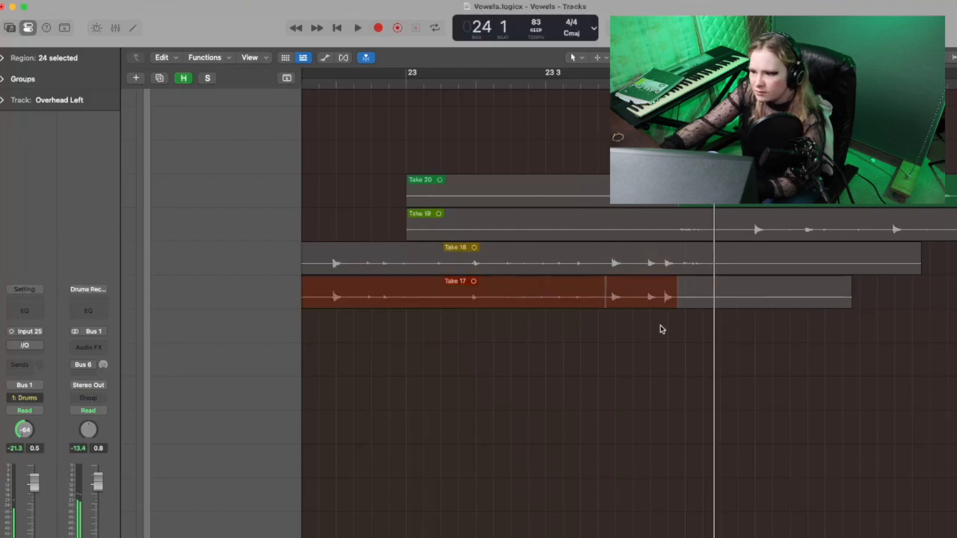
left_click(661, 266)
key("space")
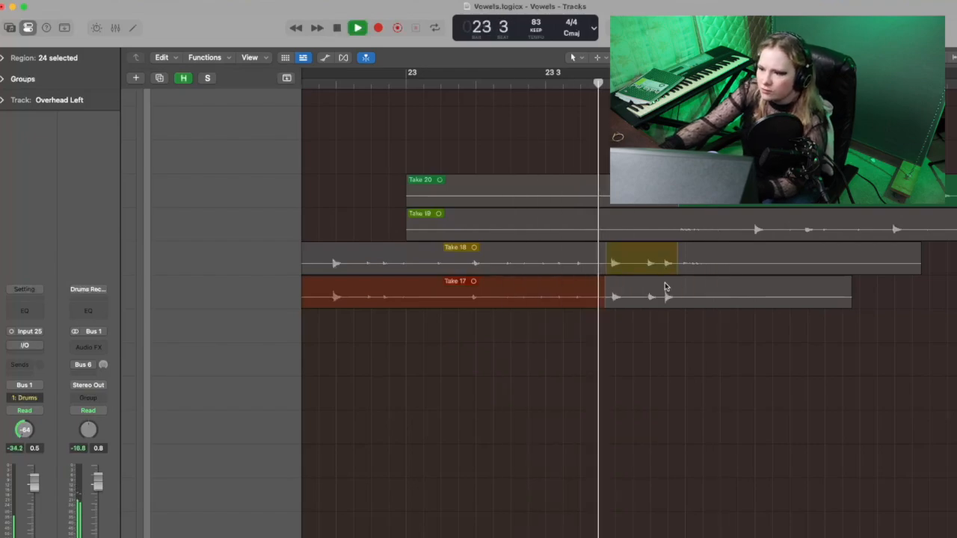
key("space")
left_click_drag(674, 270, 748, 267)
key("space")
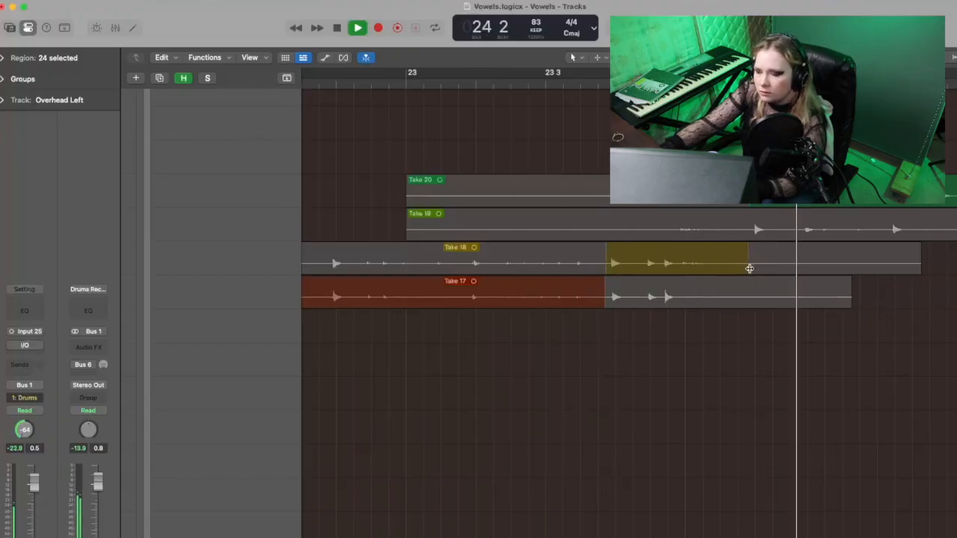
key("space")
key("space")
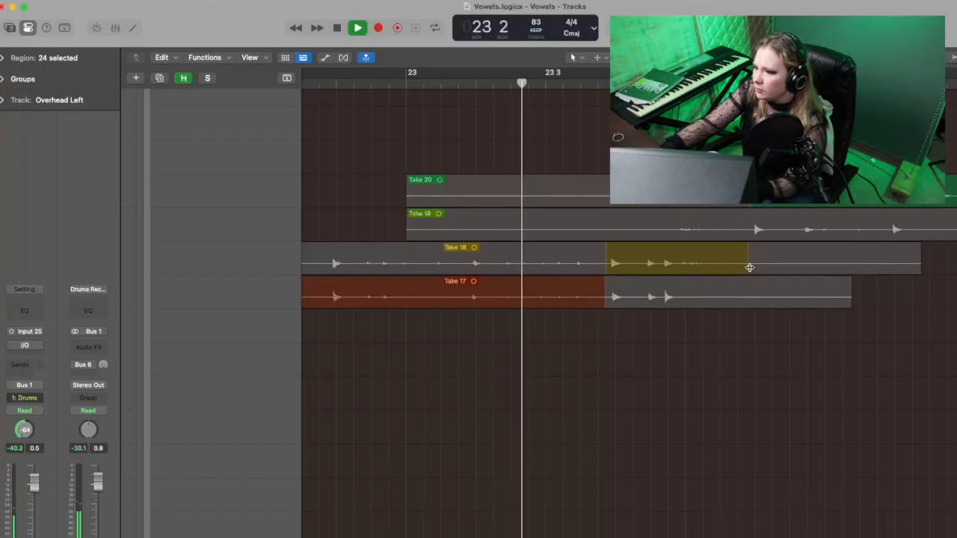
Step: Play back the switch from Take 18 to Take 20 around bar 24 in the Overhead Left take folder
scroll(749, 268, "right", 2)
scroll(750, 267, "up", 3)
scroll(750, 268, "right", 3)
scroll(750, 267, "left", 1)
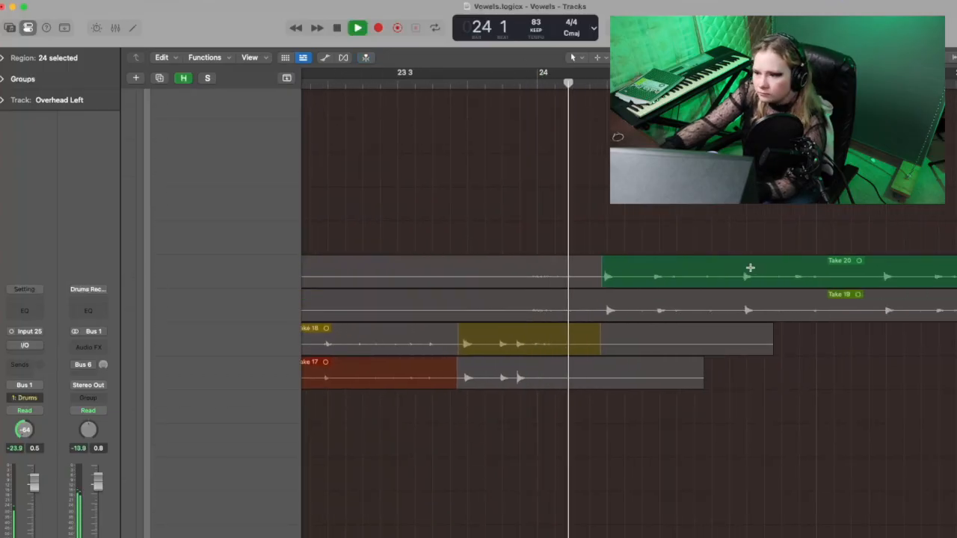
key("space")
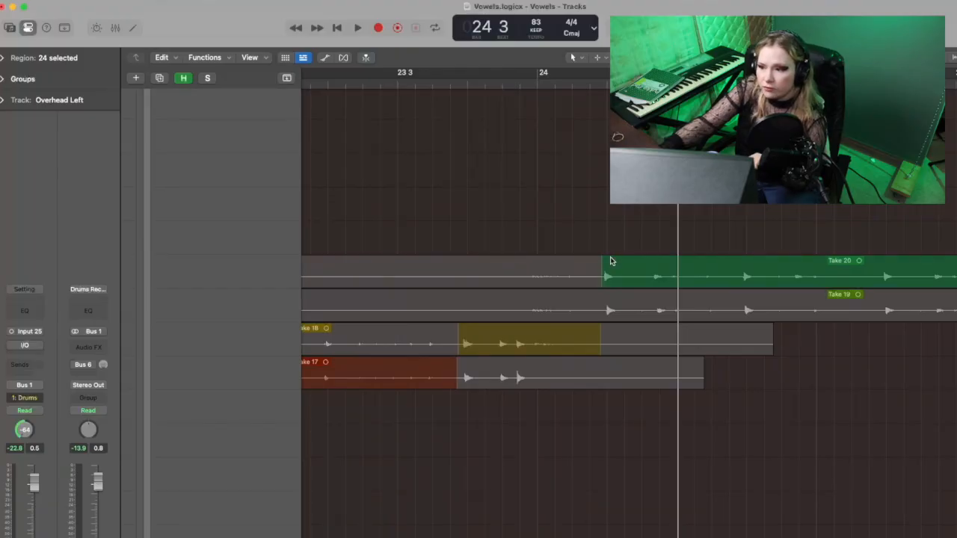
key("space")
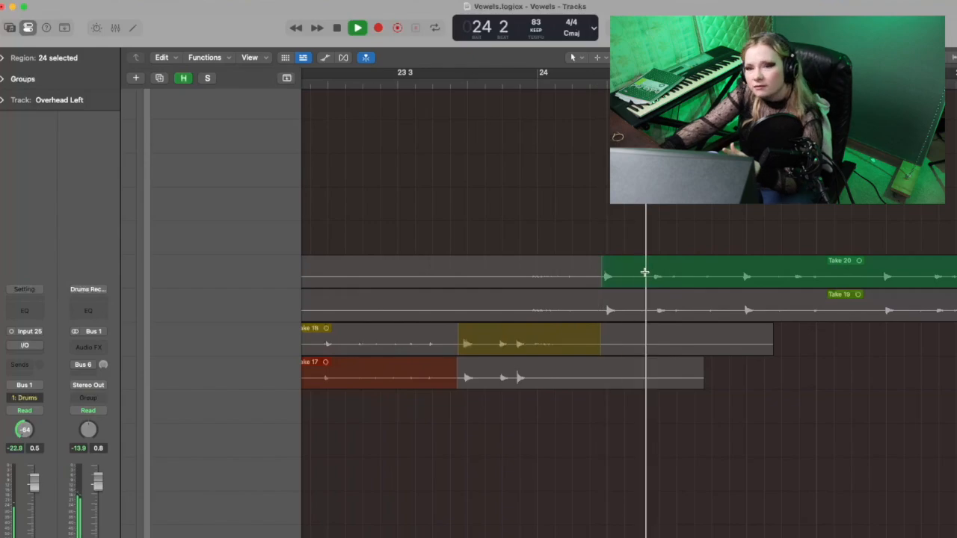
key("space")
Step: Move the switch from Take 18 to Take 20 to about beat 4 of bar 24, and play back the Drums Recording stack there
scroll(726, 359, "up", 10)
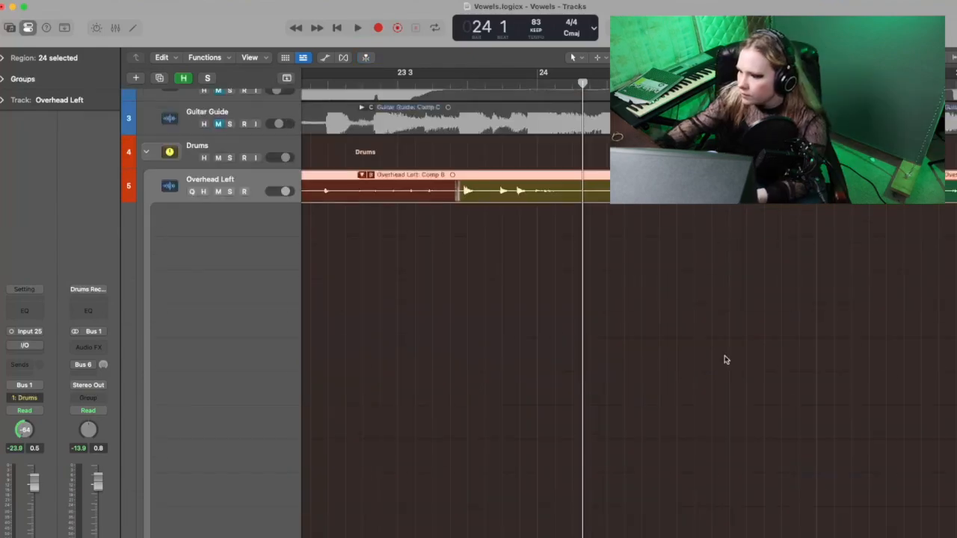
scroll(725, 360, "down", 10)
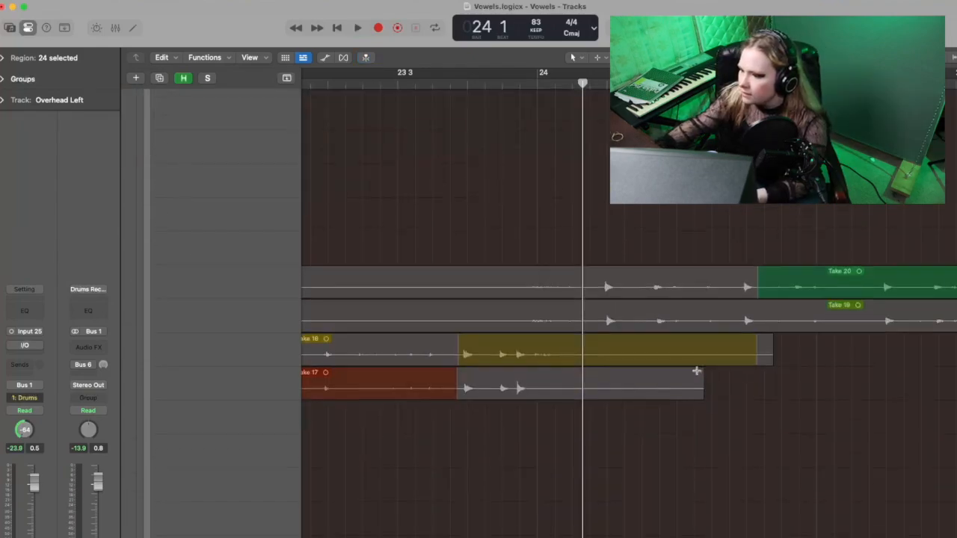
scroll(747, 314, "down", 2)
scroll(755, 242, "right", 2)
scroll(755, 242, "right", 1)
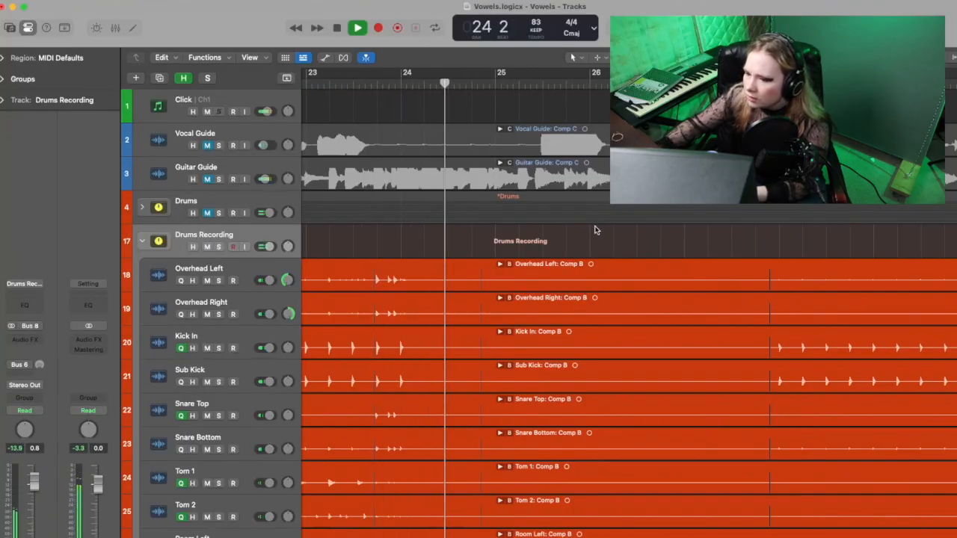
key("space")
Step: Select all tracks inside the duplicated Drums Recording stack, from Overhead Left through Phone
scroll(595, 230, "left", 20)
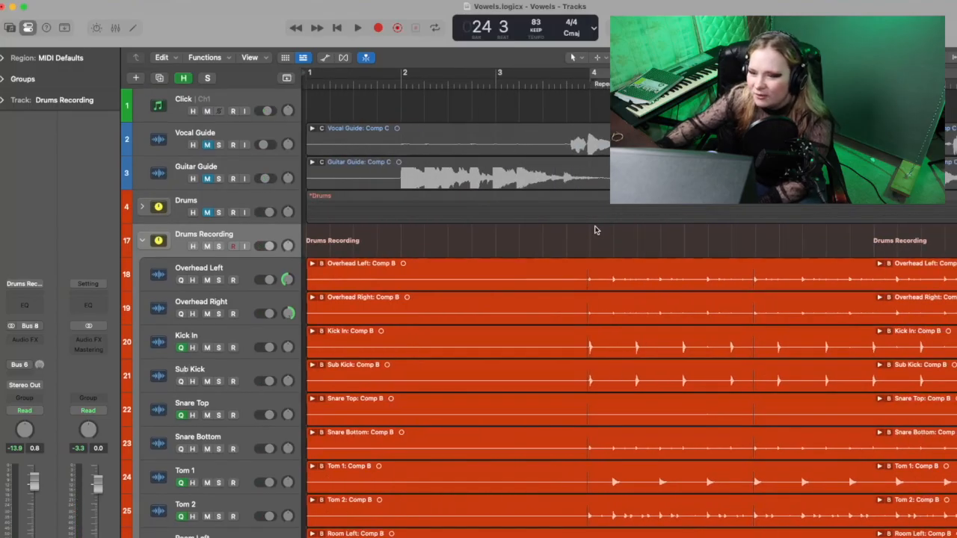
scroll(220, 239, "down", 1)
scroll(221, 239, "up", 2)
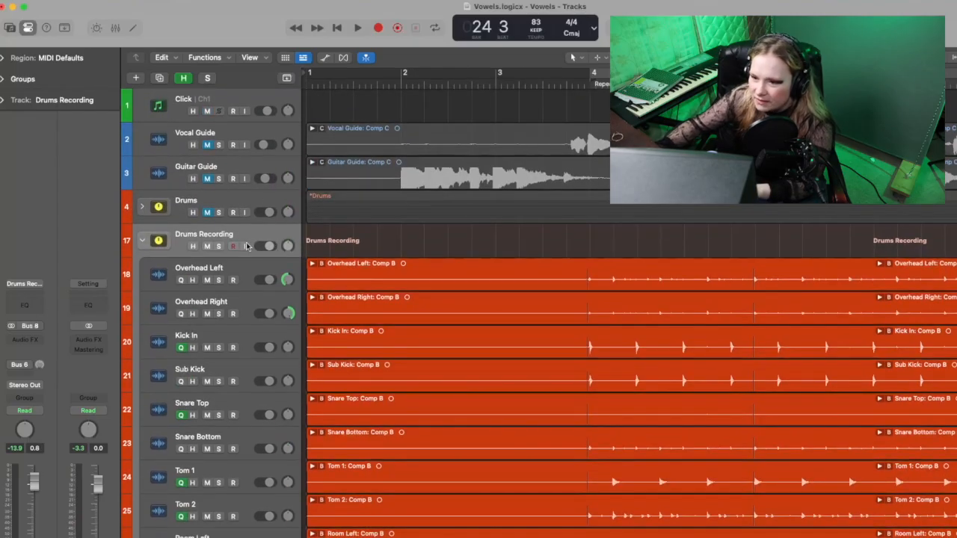
left_click(243, 278)
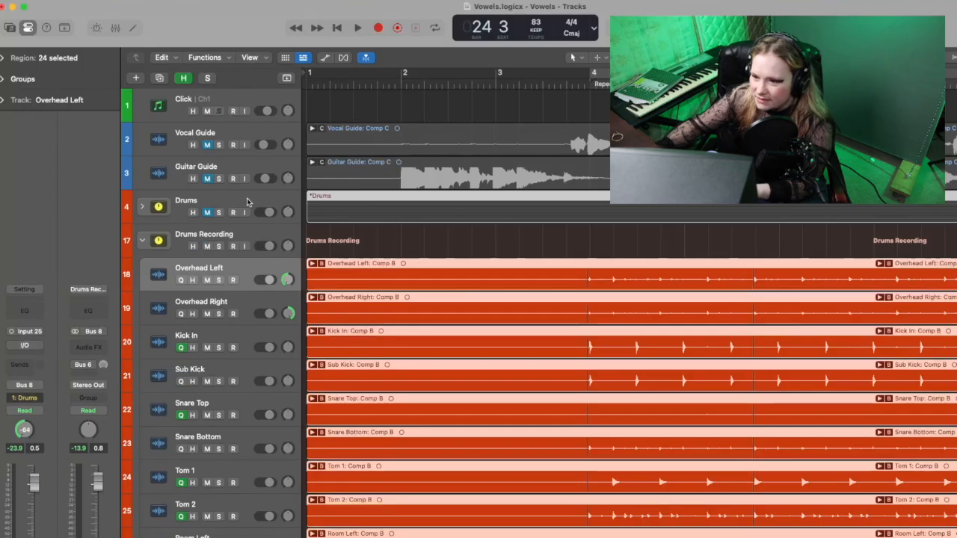
left_click(248, 201)
left_click(249, 280)
scroll(245, 281, "down", 5)
scroll(243, 281, "down", 3)
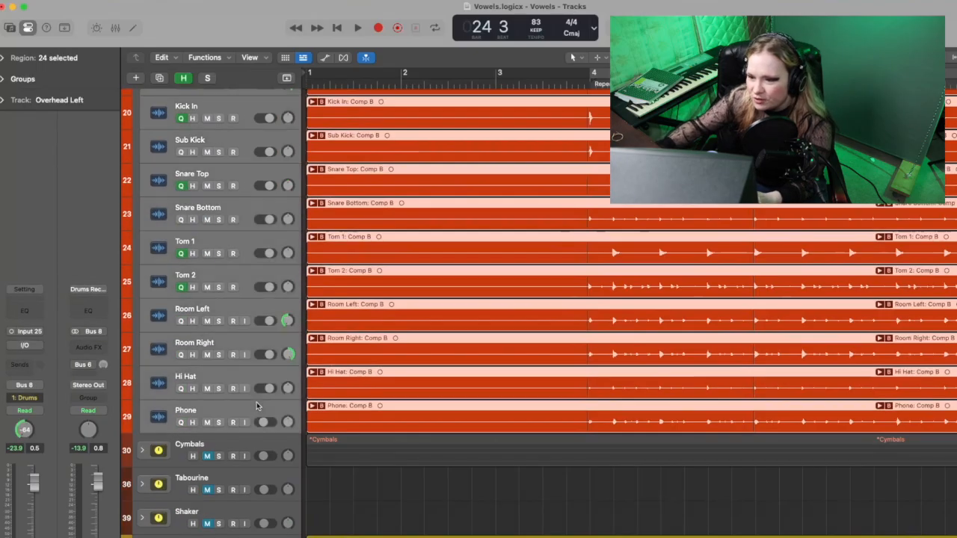
Step: Put the selected tracks in a new group named Drums 2 with only Editing (Selection), Quantize-Locked (Audio) and Track Alternatives enabled
left_click(24, 397)
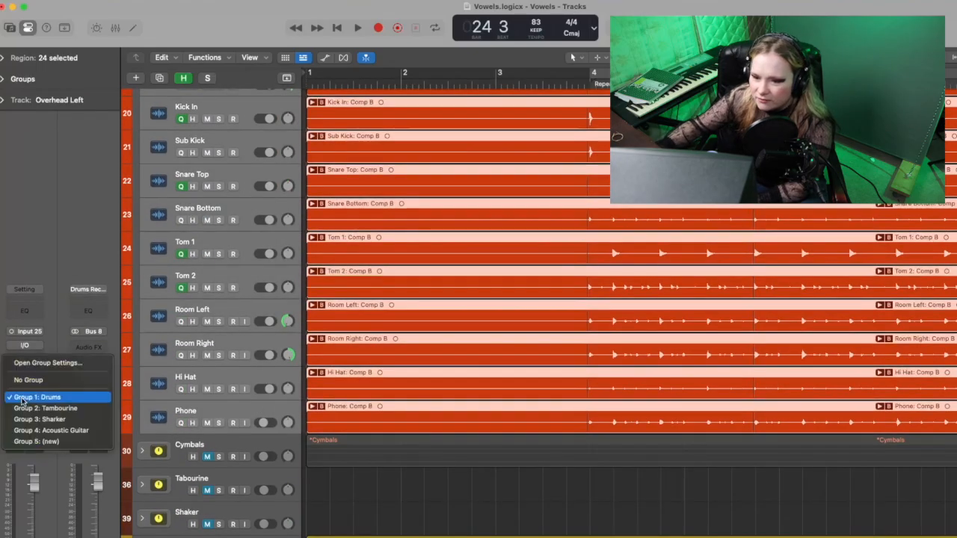
left_click(46, 441)
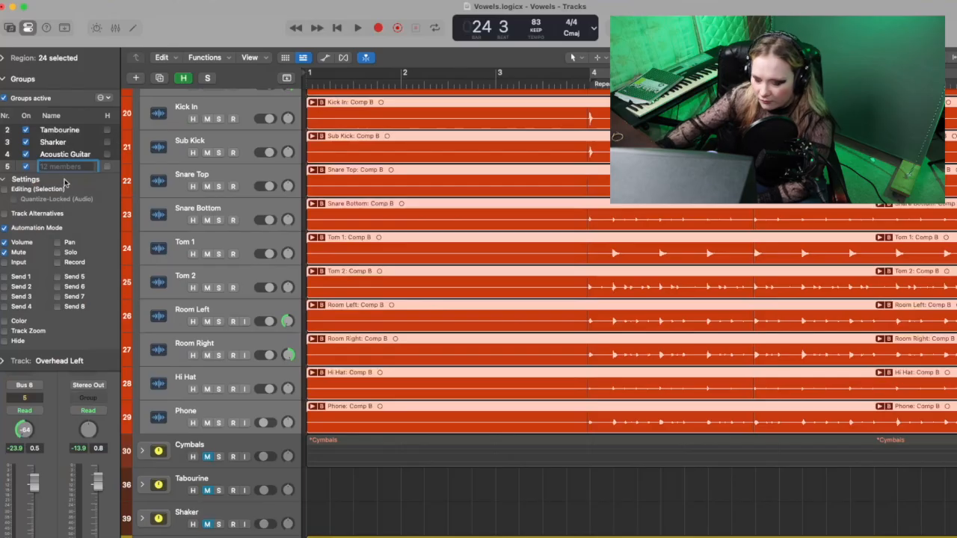
type("Drums 2")
left_click(6, 191)
left_click(5, 214)
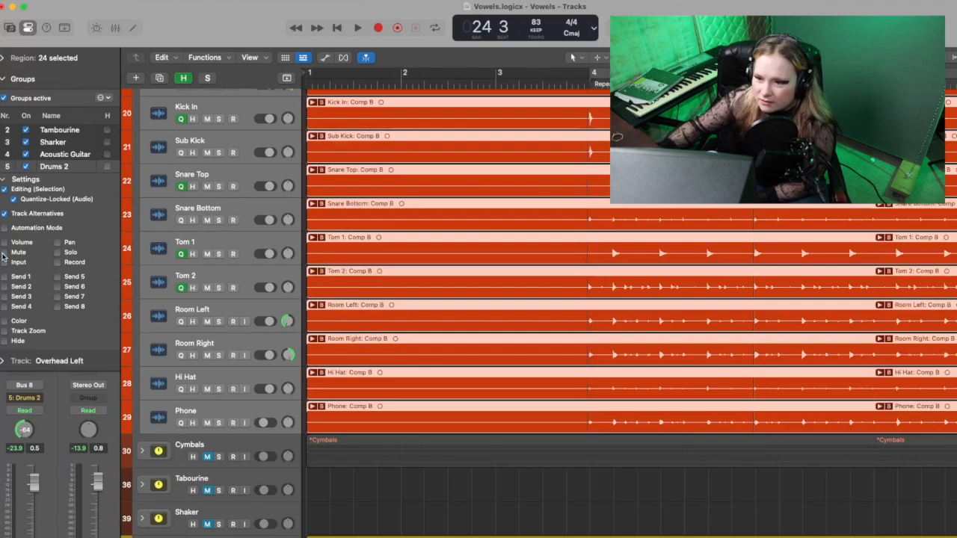
Step: Try comping Take 10 from just before bar 2 to beat 2 of bar 4 in the original Overhead Left folder, and play it
scroll(209, 232, "up", 5)
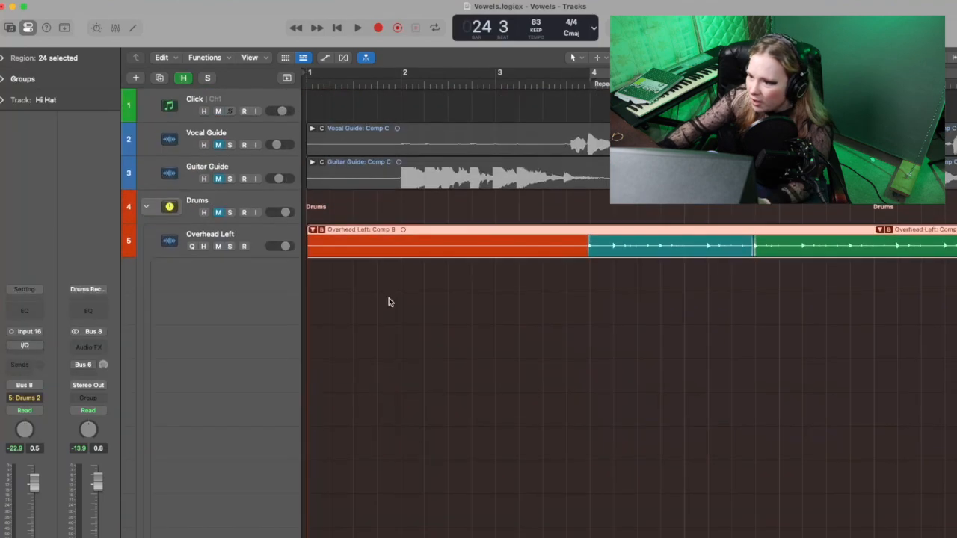
scroll(387, 347, "down", 3)
left_click_drag(392, 381, 645, 369)
key("space")
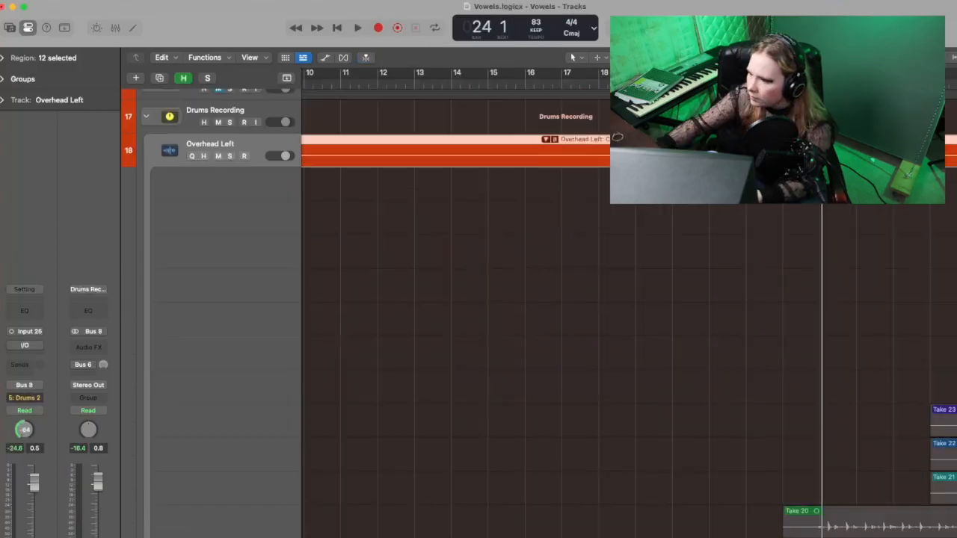
Step: In the duplicated Overhead Left folder, comp Take 20 from just before bar 24 to about beat 4 of bar 28, and play it back
scroll(732, 413, "down", 10)
left_click_drag(686, 423, 863, 423)
left_click(676, 84)
key("space")
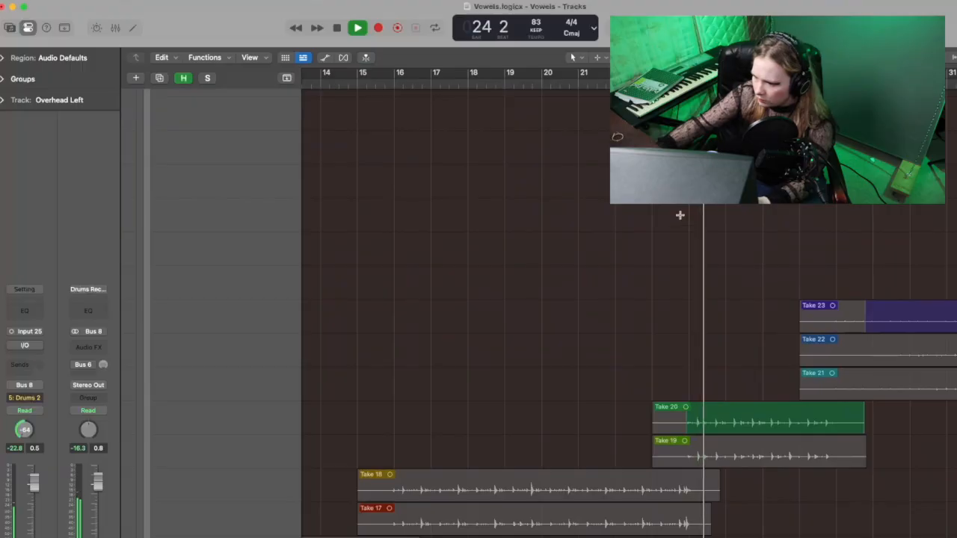
key("super+Right")
key("super+Right")
key("super+Right")
key("super+Right")
key("super+Right")
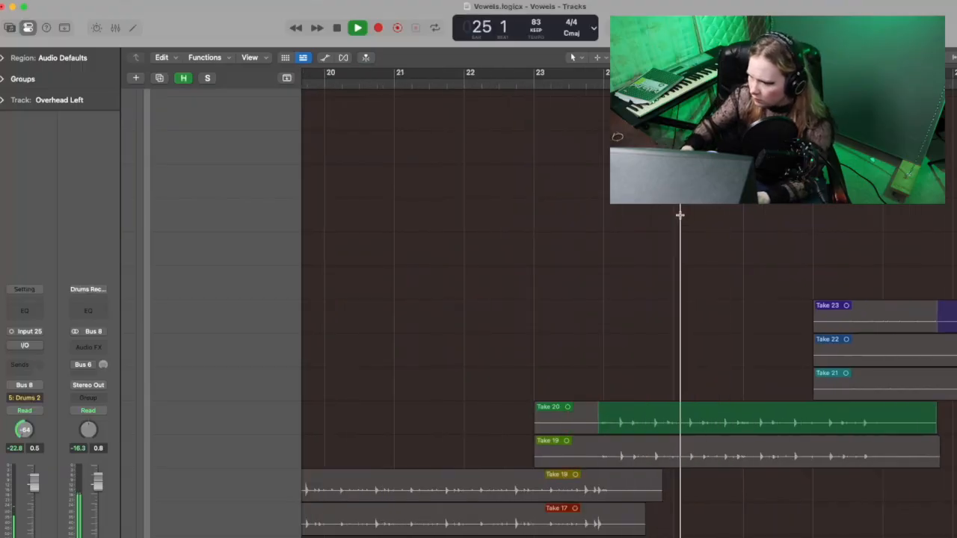
key("space")
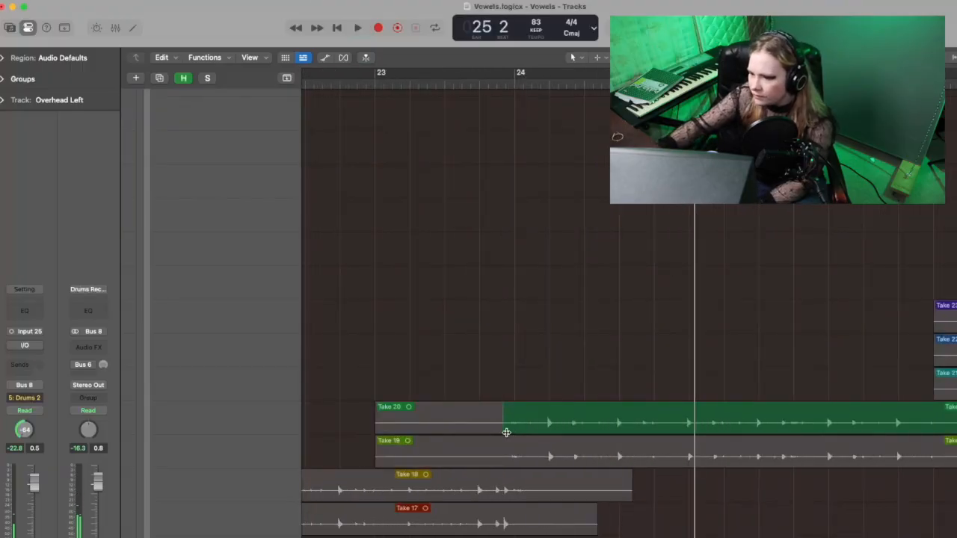
Step: Try starting the Take 20 section at position 24 1 4 71, and play back the transition
left_click_drag(505, 430, 545, 431)
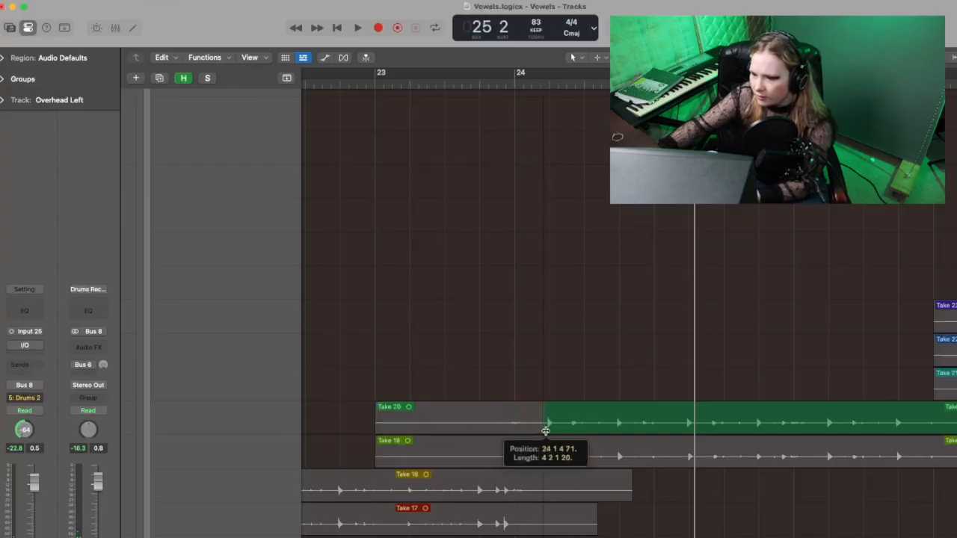
key("space")
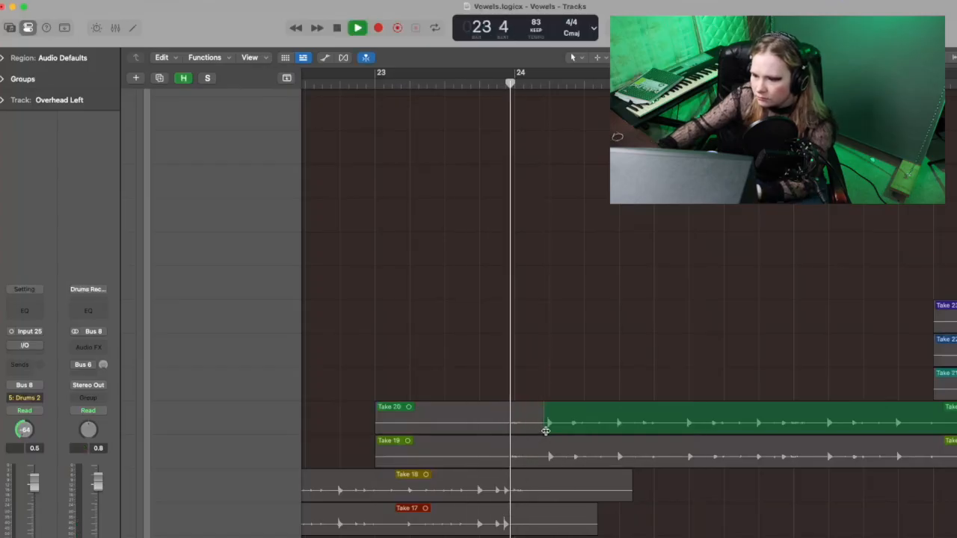
key("space")
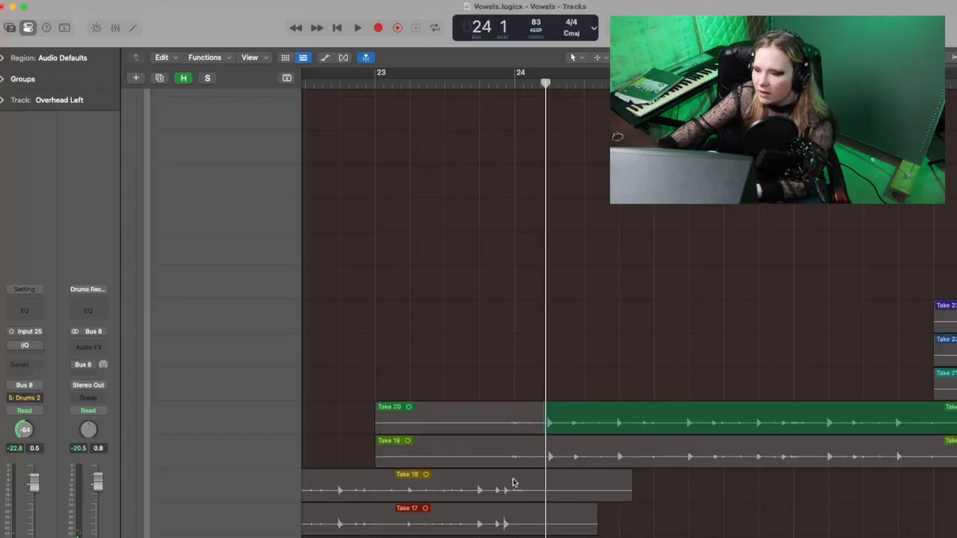
Step: Move the start of the Take 20 section to just before bar 24, and play back the transition
left_click_drag(546, 425, 510, 434)
key("space")
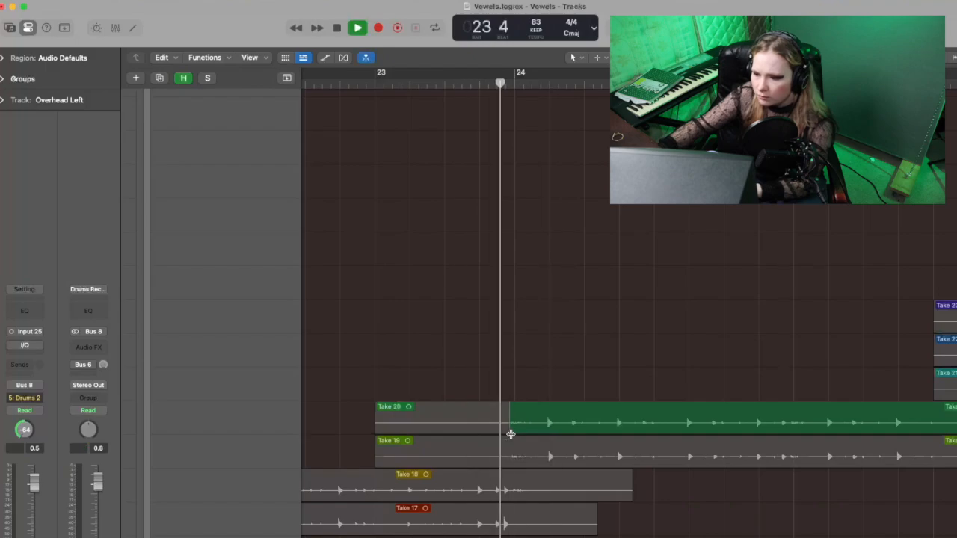
key("space")
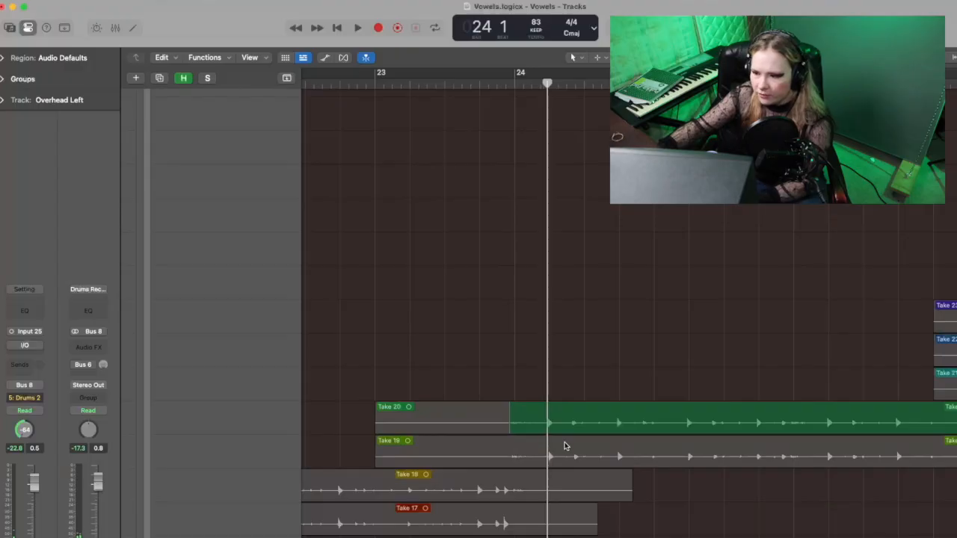
key("space")
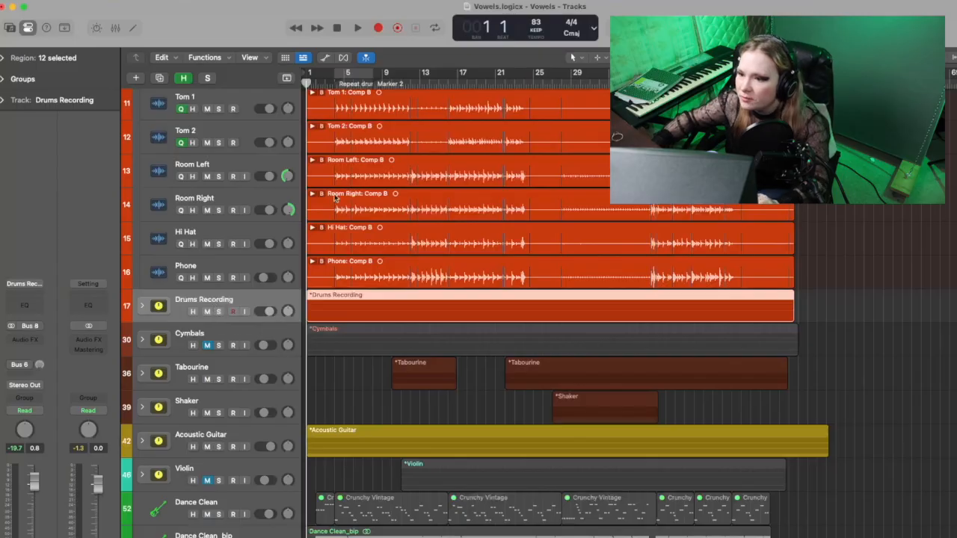
Step: Select the Overhead Left track in the original Drums stack together with all its grouped regions
scroll(336, 183, "up", 10)
left_click(230, 235)
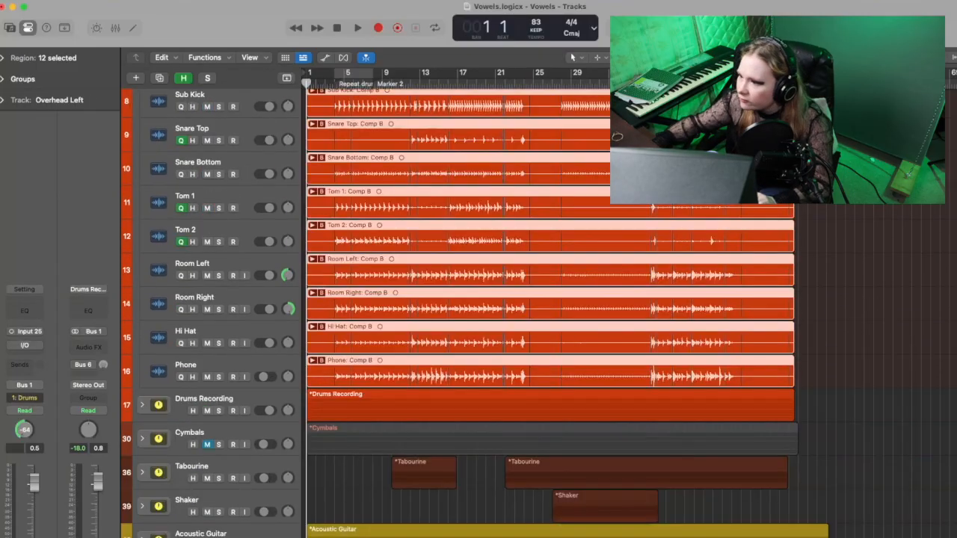
scroll(463, 299, "up", 2)
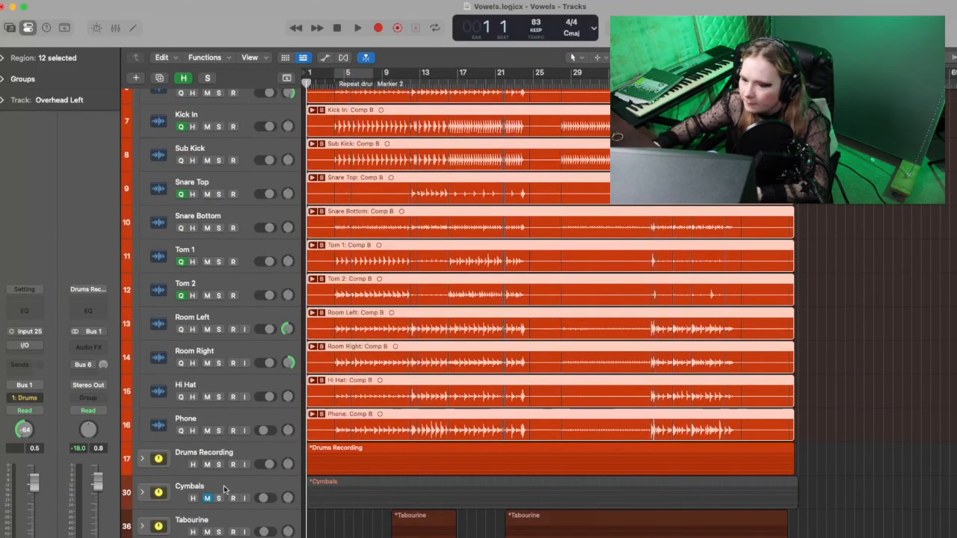
scroll(464, 299, "up", 3)
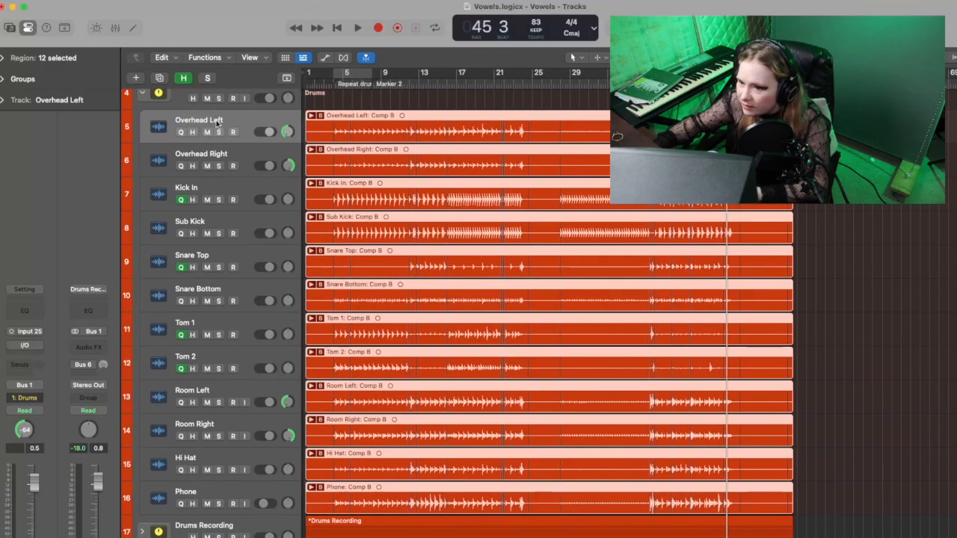
Step: Play back the end of the drums around bars 46 and 47, and reselect the original Overhead Left track
key("space")
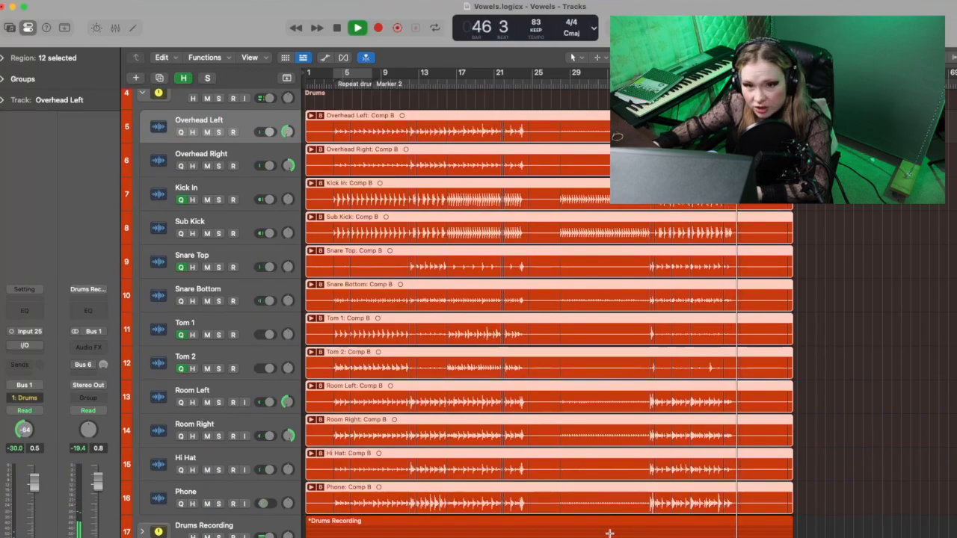
key("space")
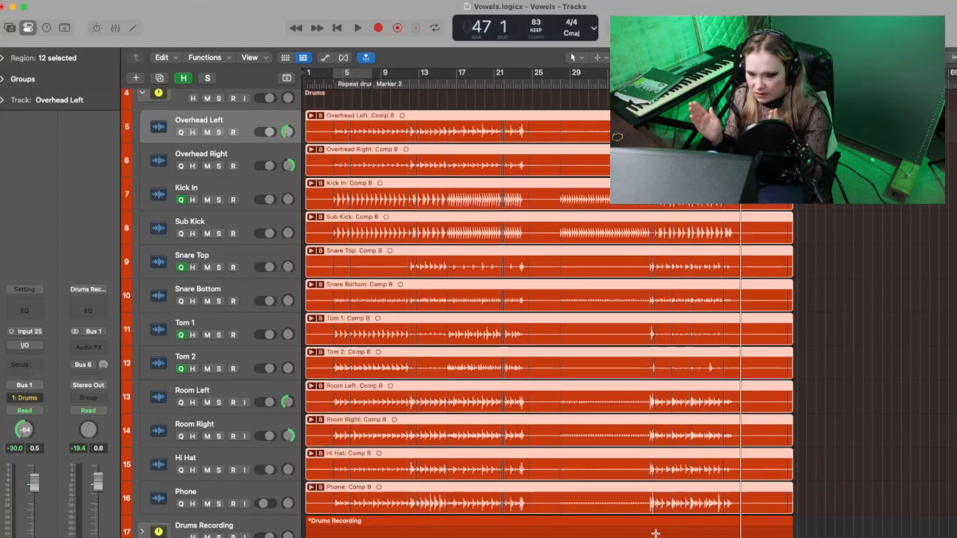
key("space")
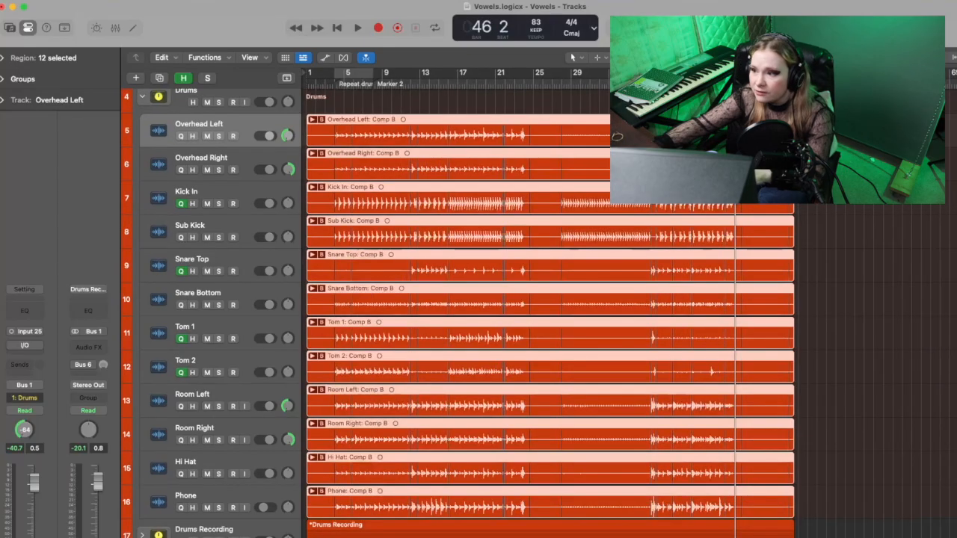
key("space")
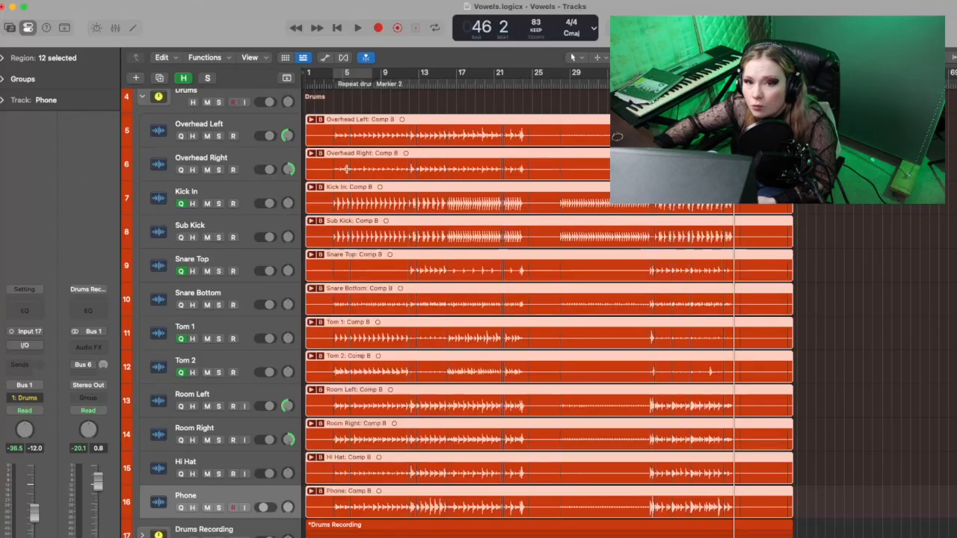
left_click(218, 119)
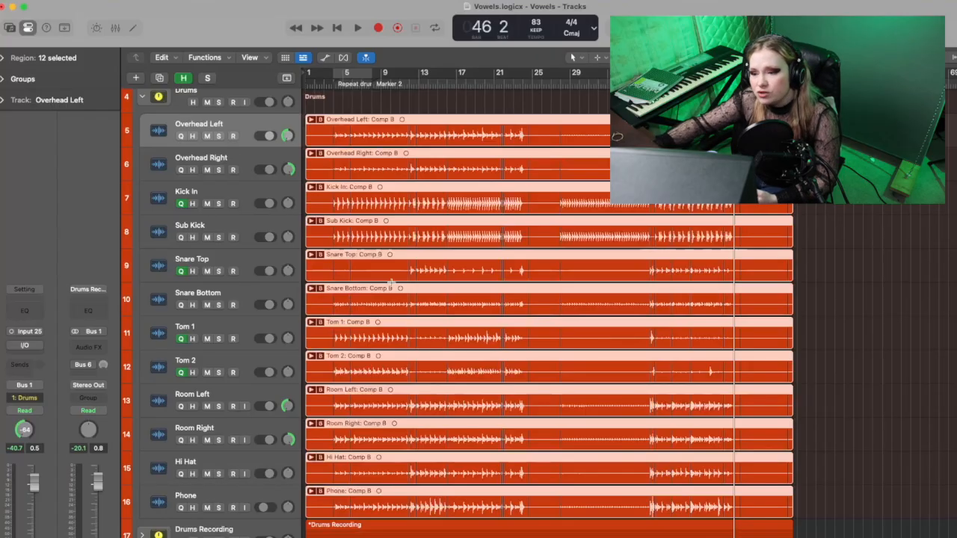
Step: Expand the Overhead Left take folder in the Drums stack, look through its takes, and collapse it again
left_click(312, 120)
scroll(478, 320, "down", 10)
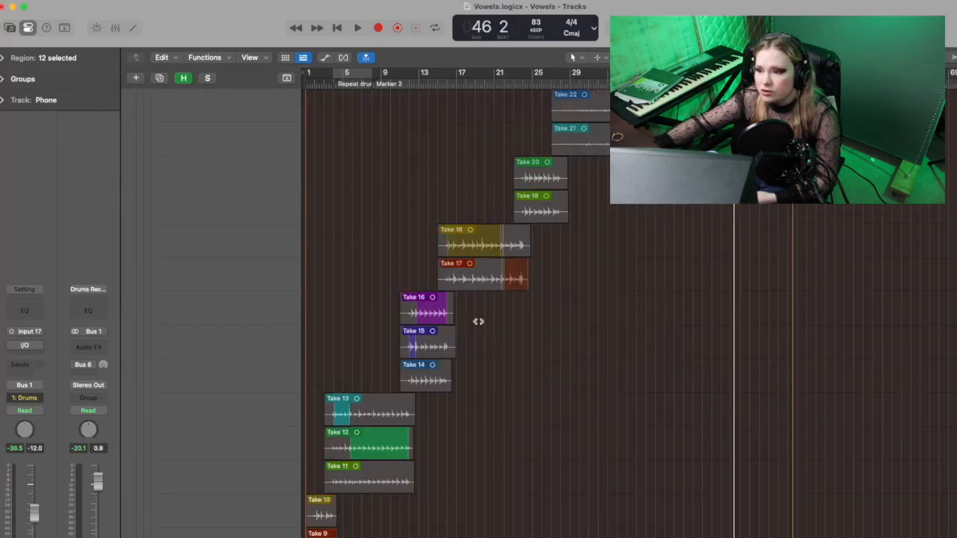
scroll(471, 284, "down", 1)
scroll(764, 266, "up", 15)
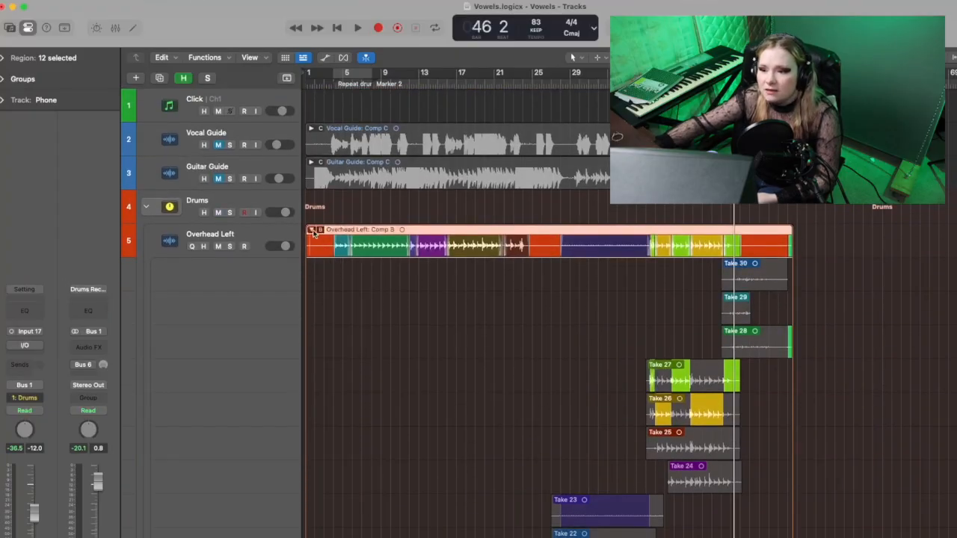
left_click(312, 230)
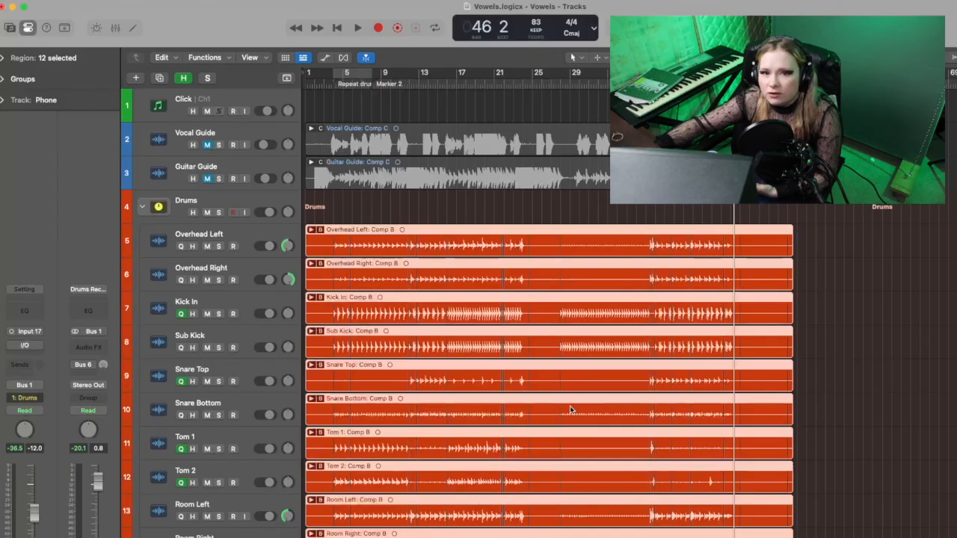
scroll(569, 407, "down", 3)
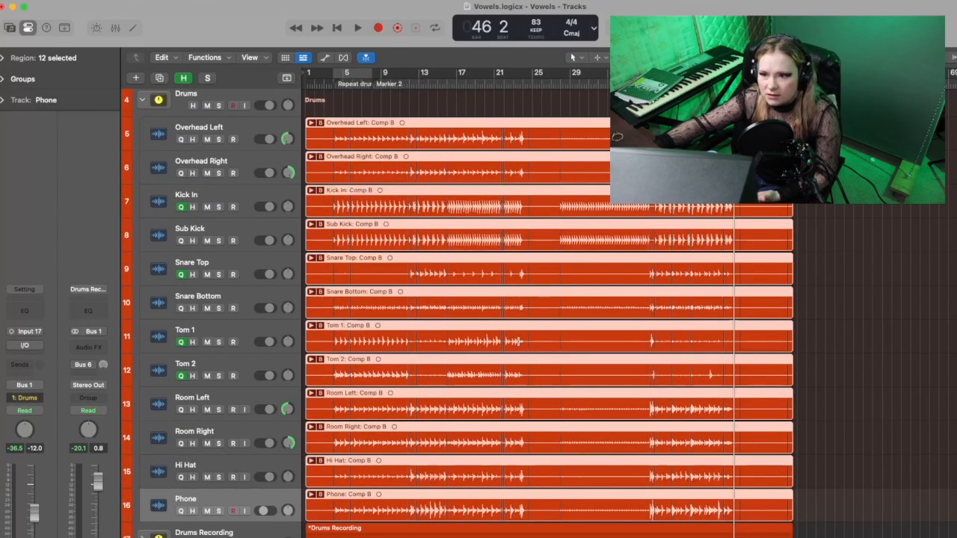
scroll(518, 357, "up", 2)
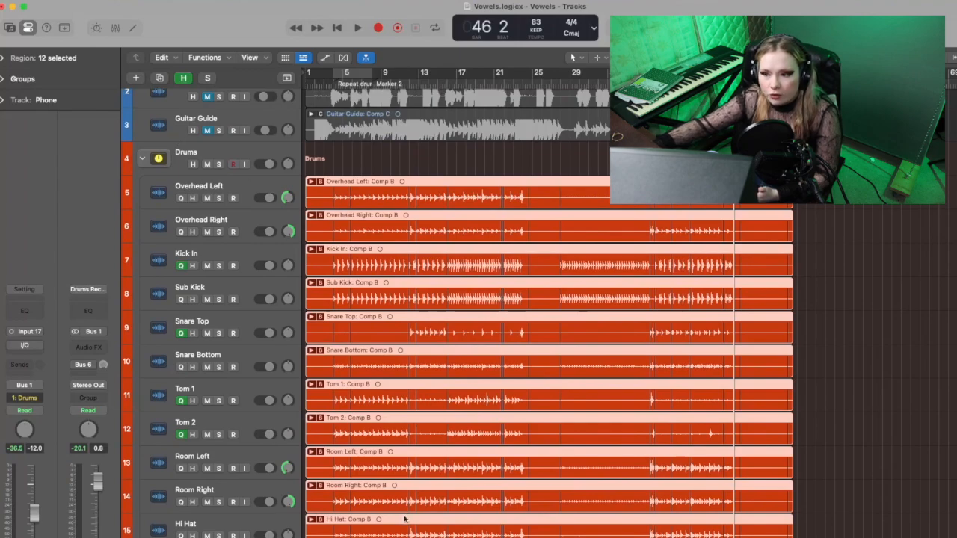
Step: Create a new track alternative for the grouped tracks in the Drums stack and rename it Comp
left_click(216, 187)
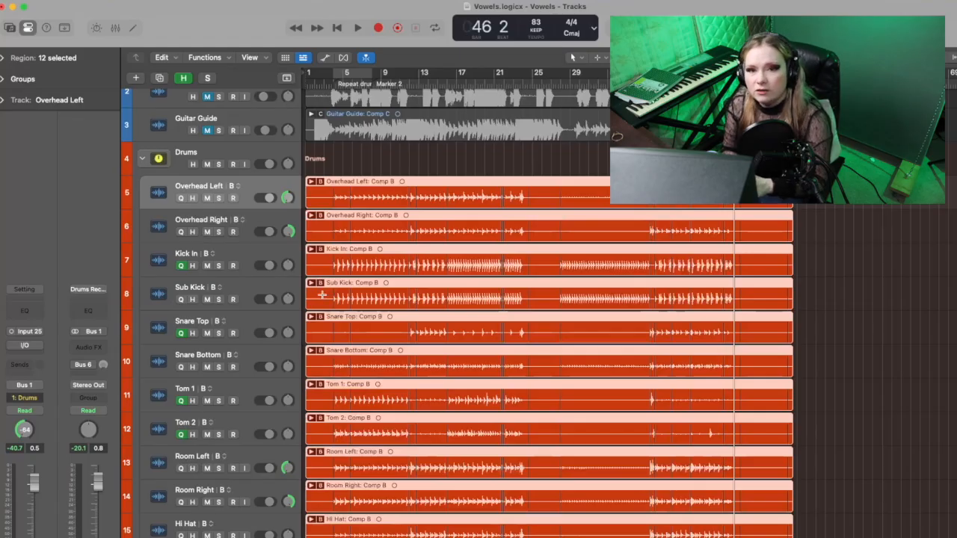
scroll(234, 186, "down", 1)
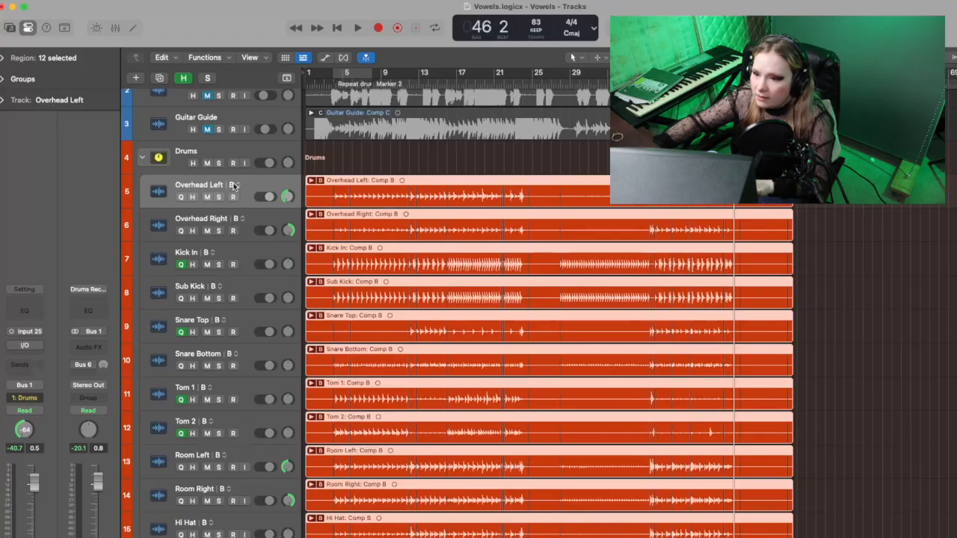
scroll(234, 186, "up", 1)
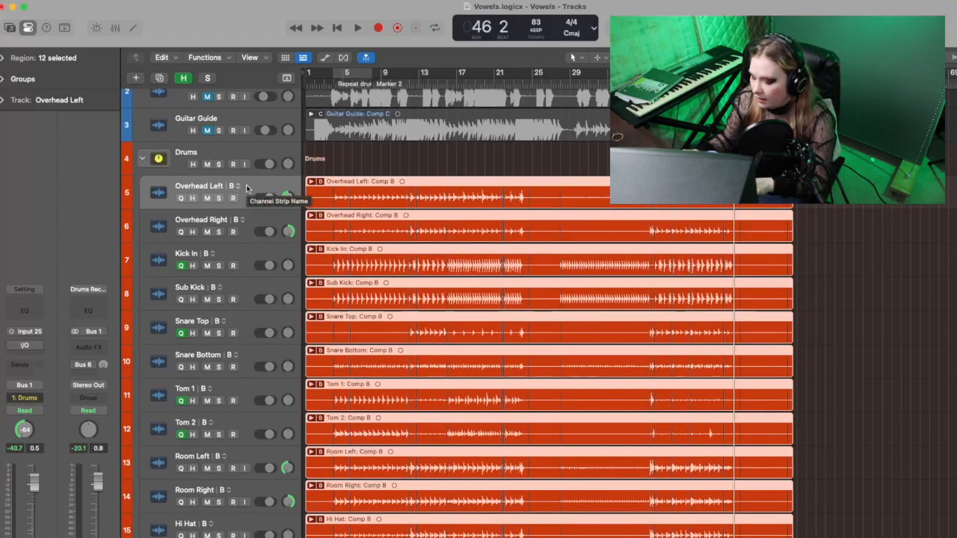
double_click(246, 188)
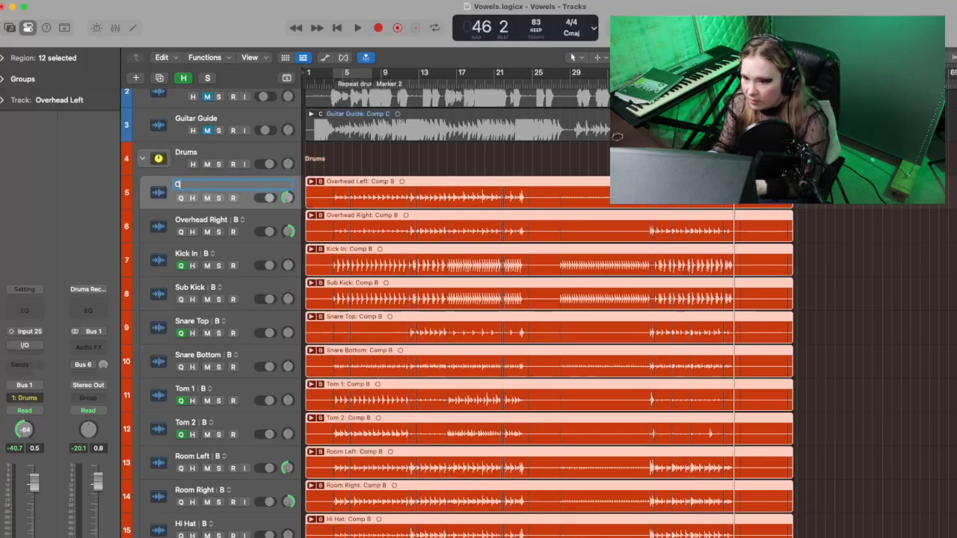
key("Return")
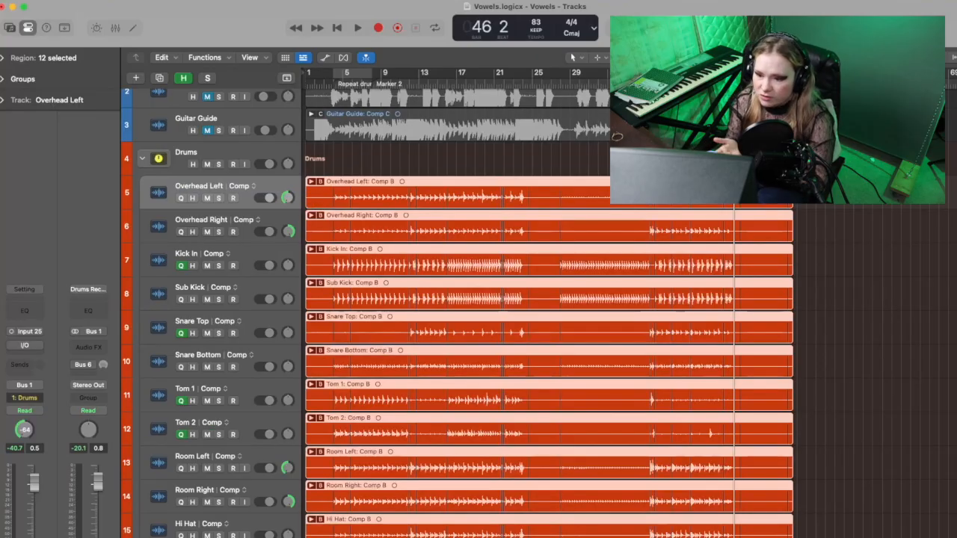
Step: Expand the Drums Recording stack, and select the original Overhead Left track with its group on alternative A
scroll(272, 384, "down", 5)
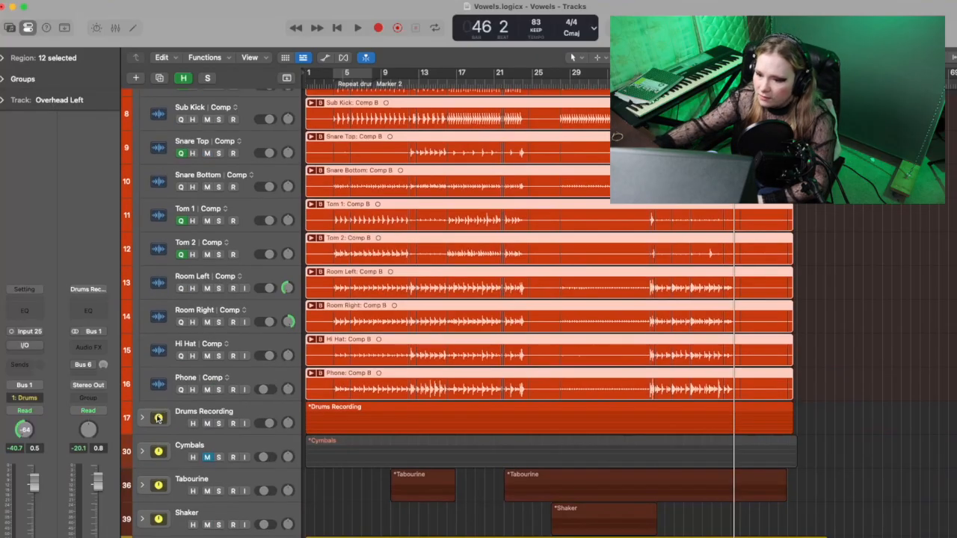
left_click(144, 417)
scroll(243, 400, "down", 3)
left_click(241, 345)
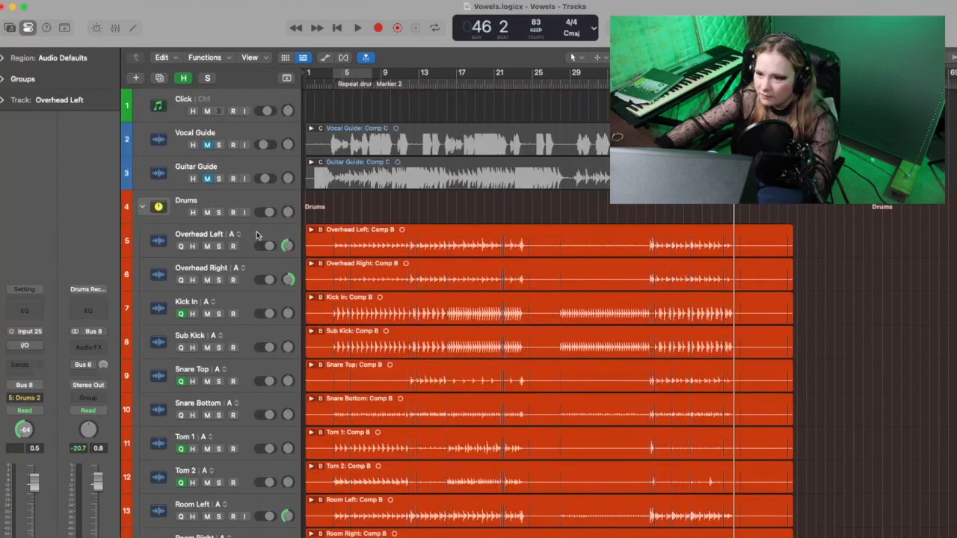
left_click(231, 236)
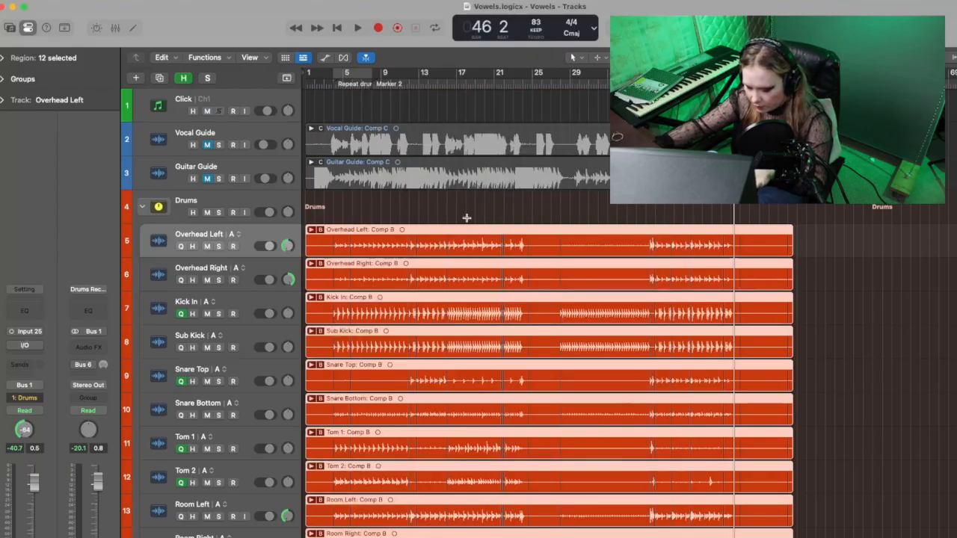
Step: Try bouncing only the original Overhead Left track in place, replacing the track with Overload Protection Only normalization
key("ctrl+b")
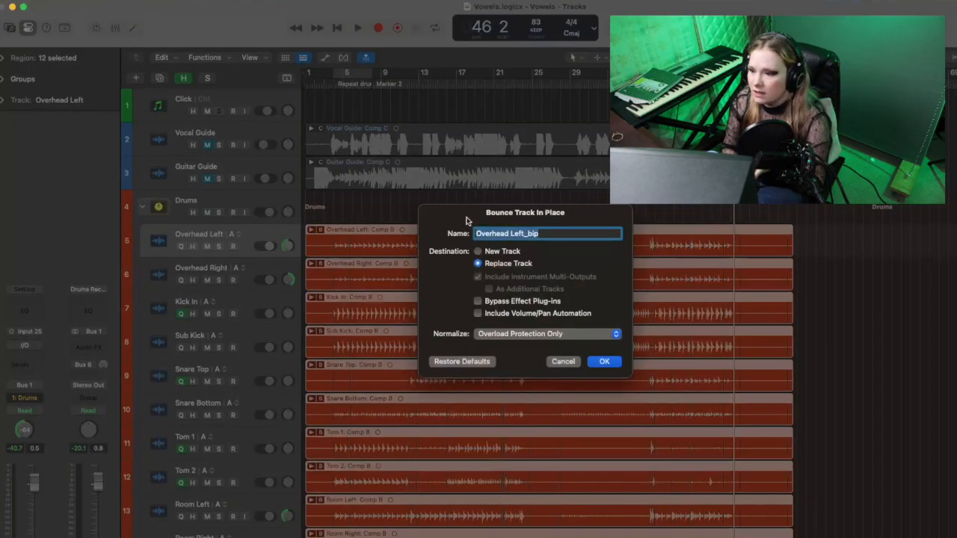
key("Return")
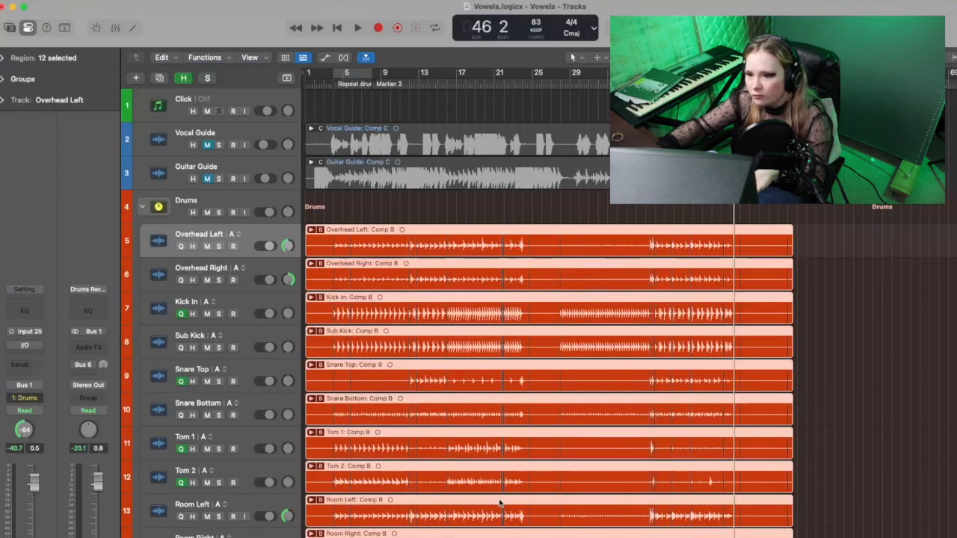
scroll(252, 320, "down", 5)
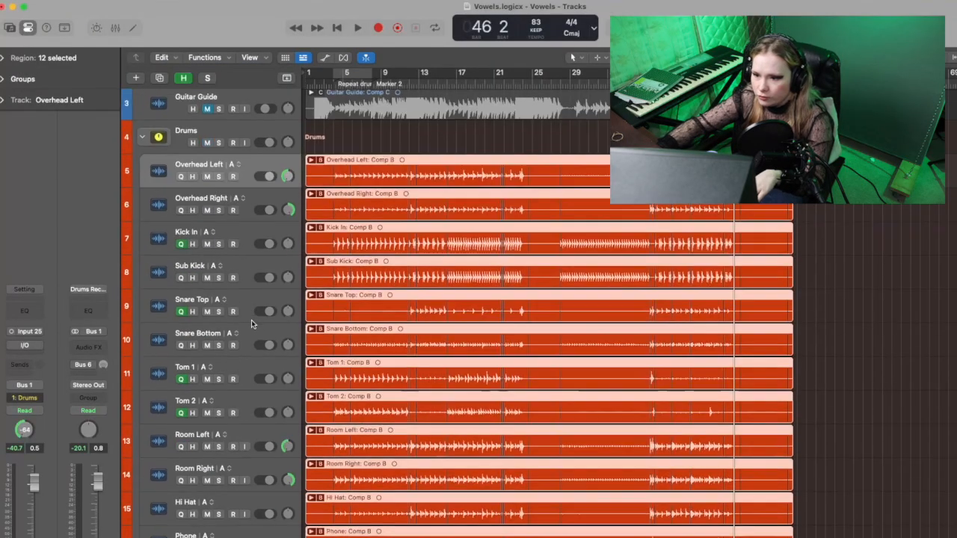
Step: Select all the tracks inside the original Drums stack and bounce them in place, replacing the existing tracks
scroll(512, 323, "up", 3)
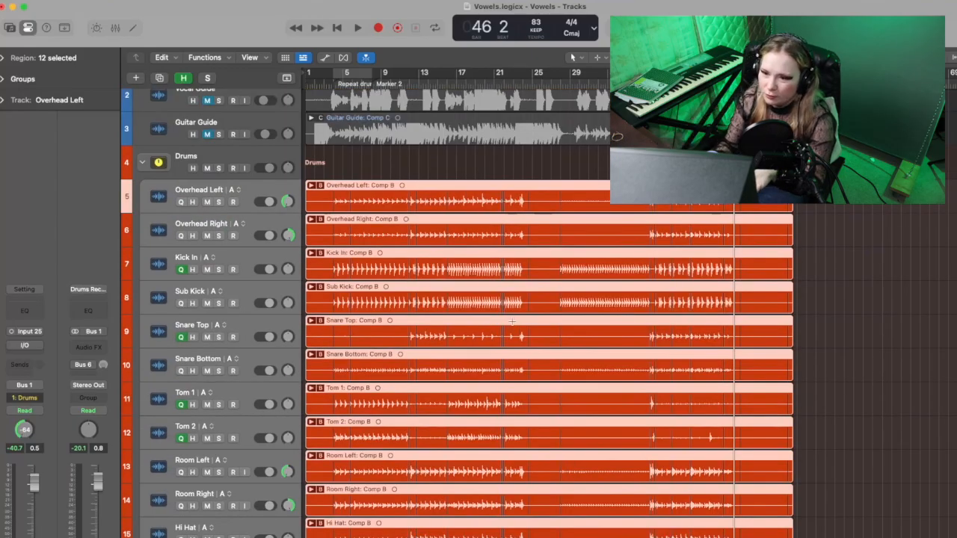
key("ctrl+super+b")
key("Return")
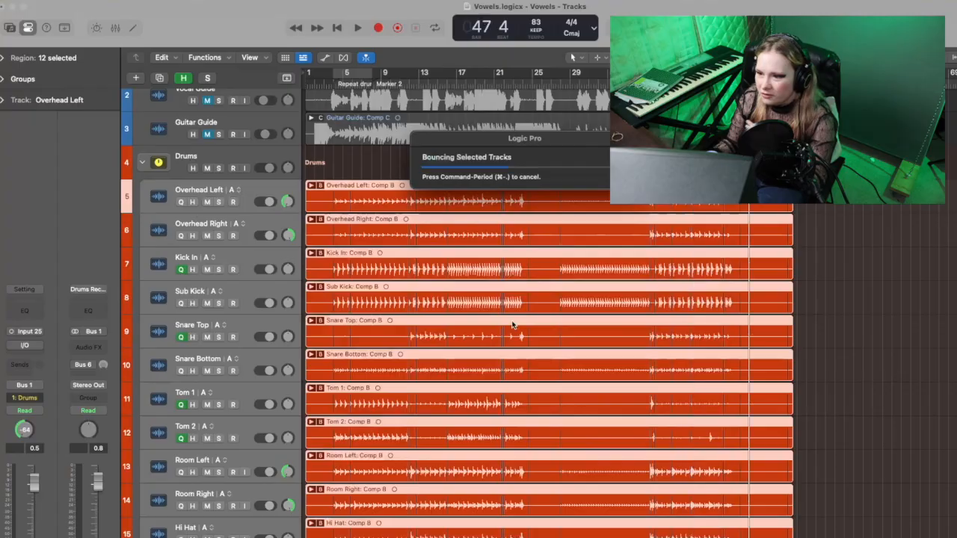
scroll(513, 324, "down", 7)
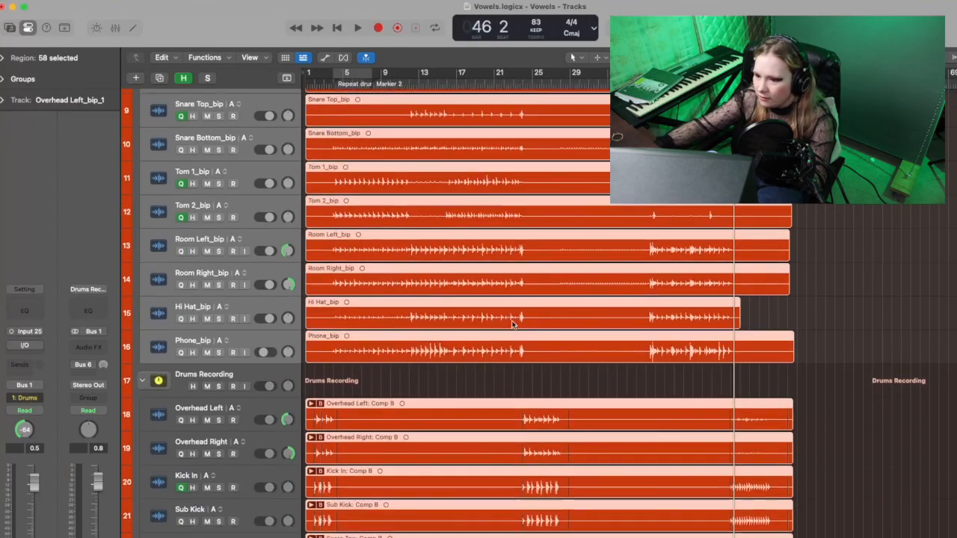
Step: Bounce the tracks of the Drums Recording stack in place, and play back the bounced drums from the beginning
left_click(222, 383)
scroll(231, 393, "down", 5)
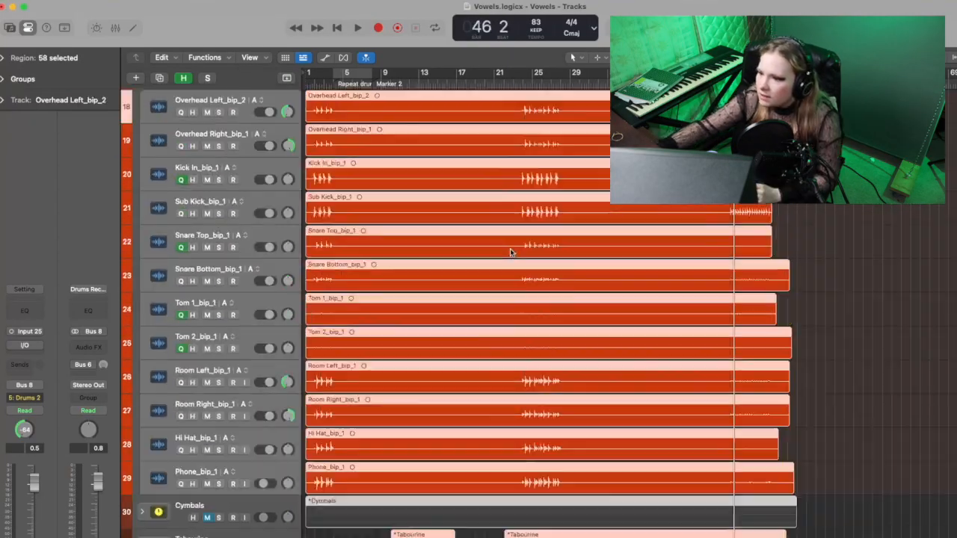
scroll(511, 252, "up", 7)
scroll(512, 299, "up", 1)
key("Return")
key("space")
scroll(513, 311, "up", 5)
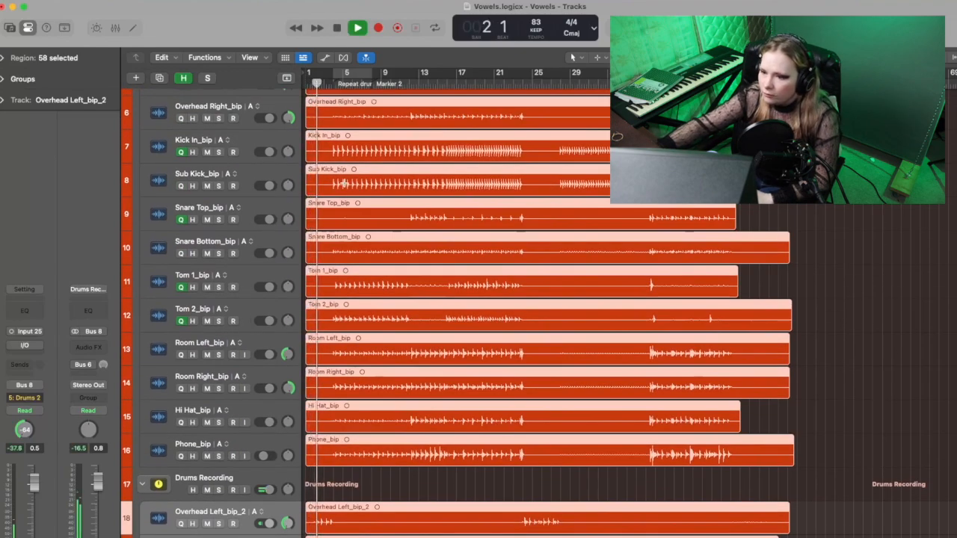
scroll(390, 265, "up", 5)
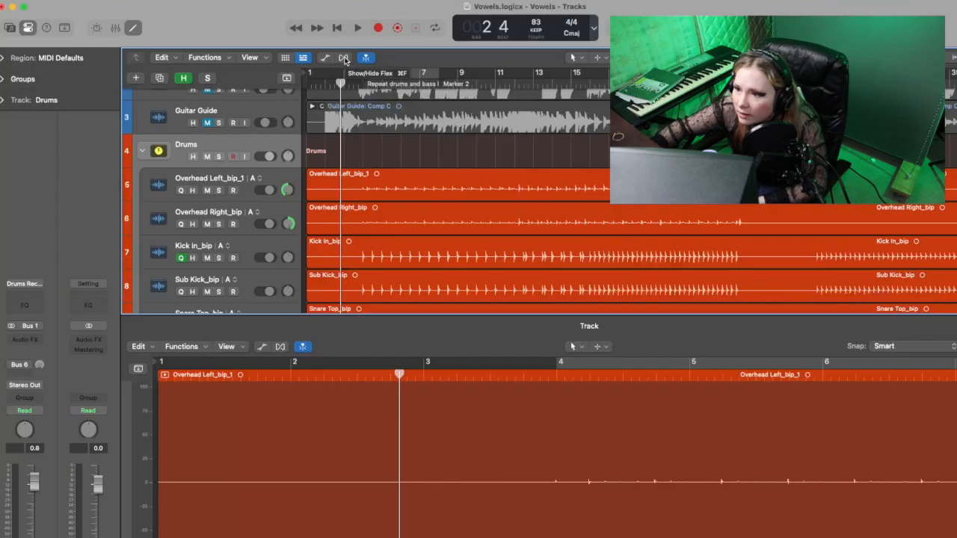
Step: Show Flex controls and enable Flex on the bounced tracks in both the Drums and Drums Recording stacks
left_click(344, 58)
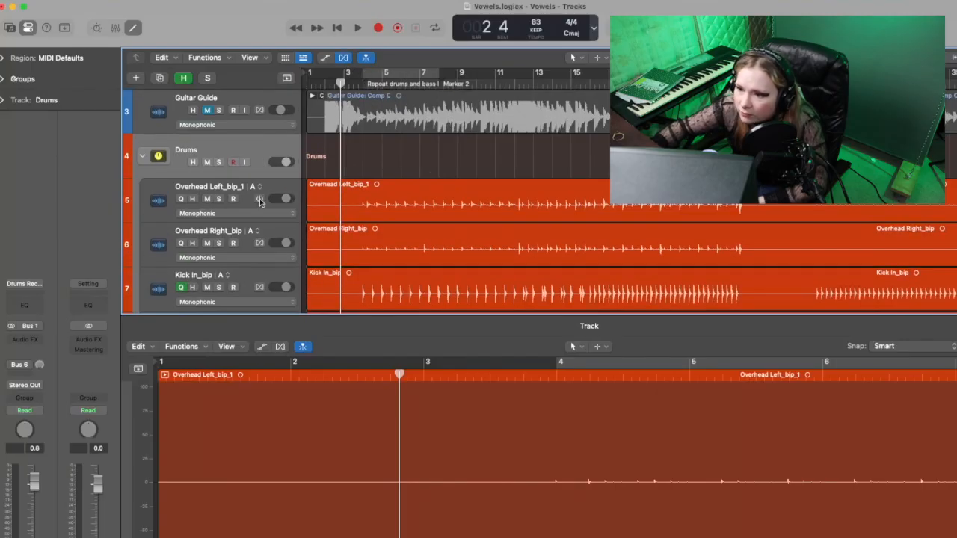
left_click(259, 198)
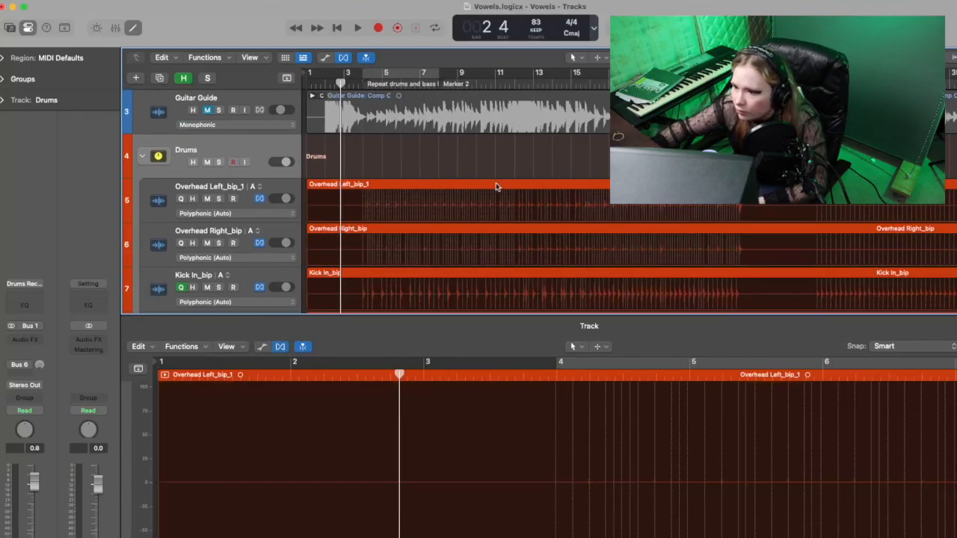
scroll(448, 208, "down", 10)
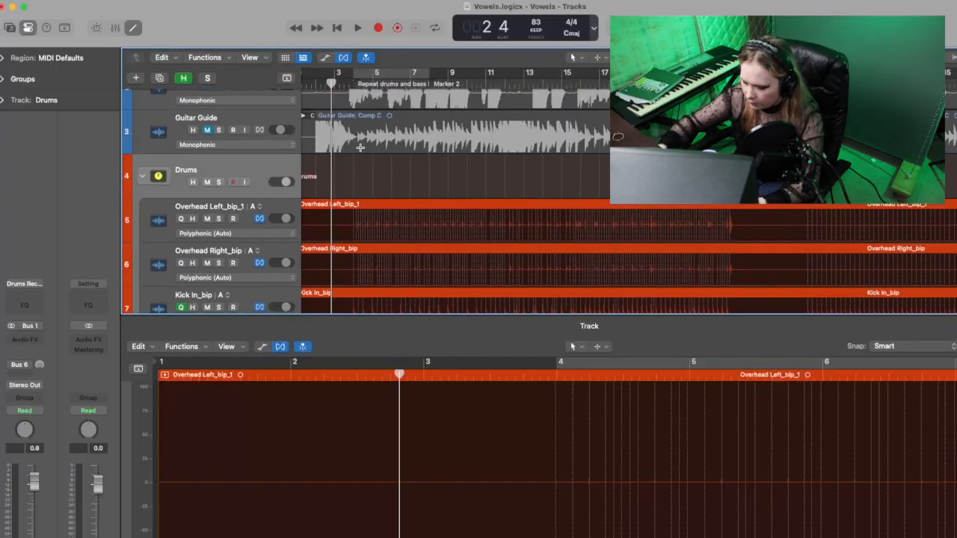
Step: Inspect the flex markers around bar 4, and place the playhead just before bar 4 where the drums come in
key("super+Right")
key("super+Right")
key("super+Right")
key("super+Right")
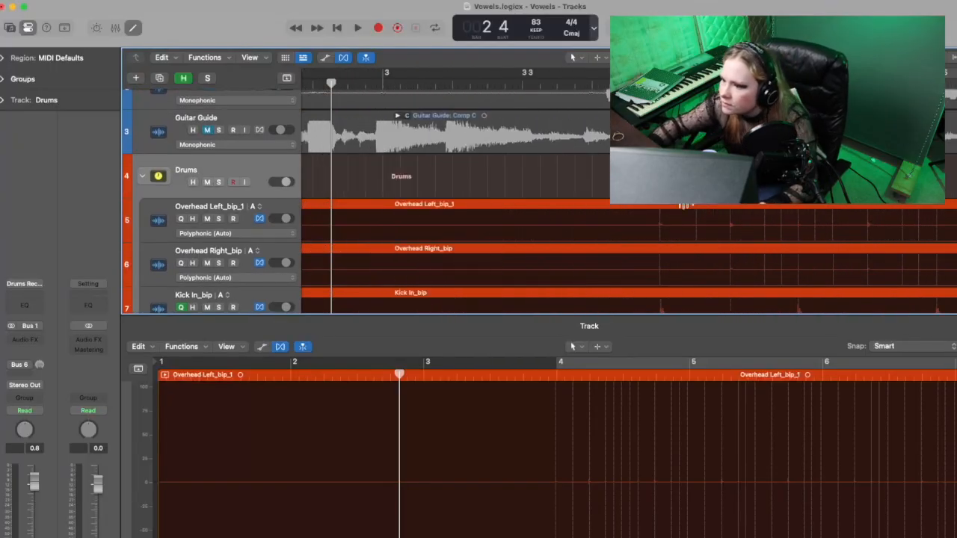
scroll(732, 245, "down", 3)
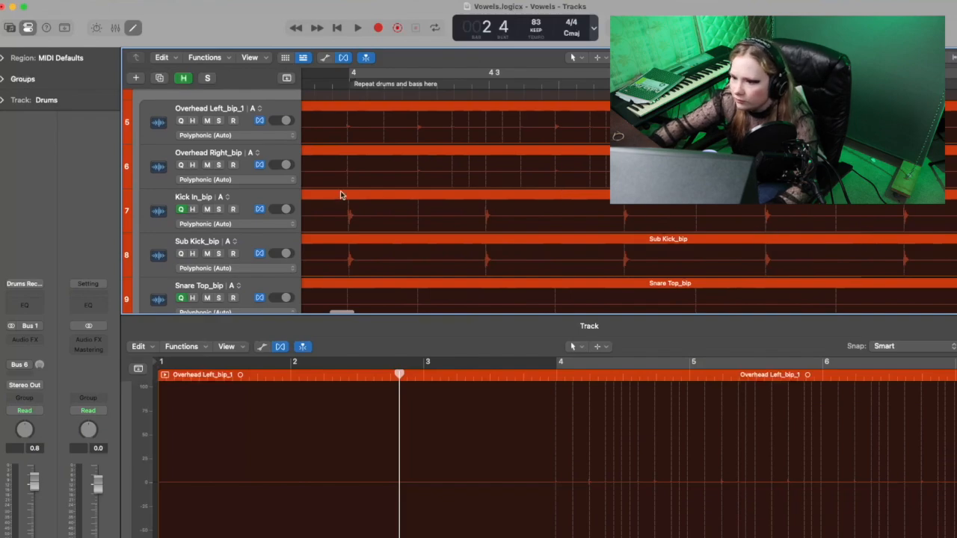
key("super+Left")
scroll(341, 194, "left", 2)
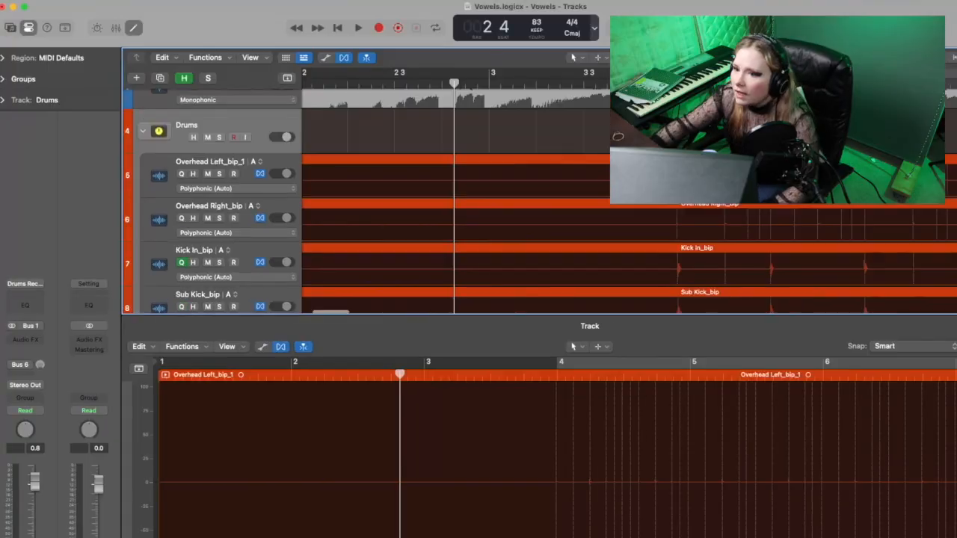
left_click(674, 84)
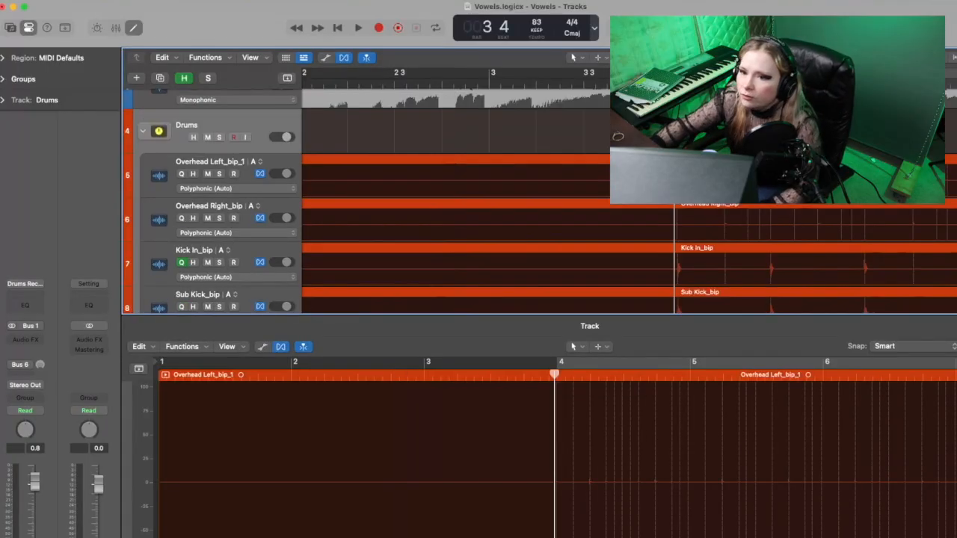
Step: Expand the region parameters, select the Overhead Left_bip_1 track, and set its group's Flex mode to Slicing
left_click(3, 57)
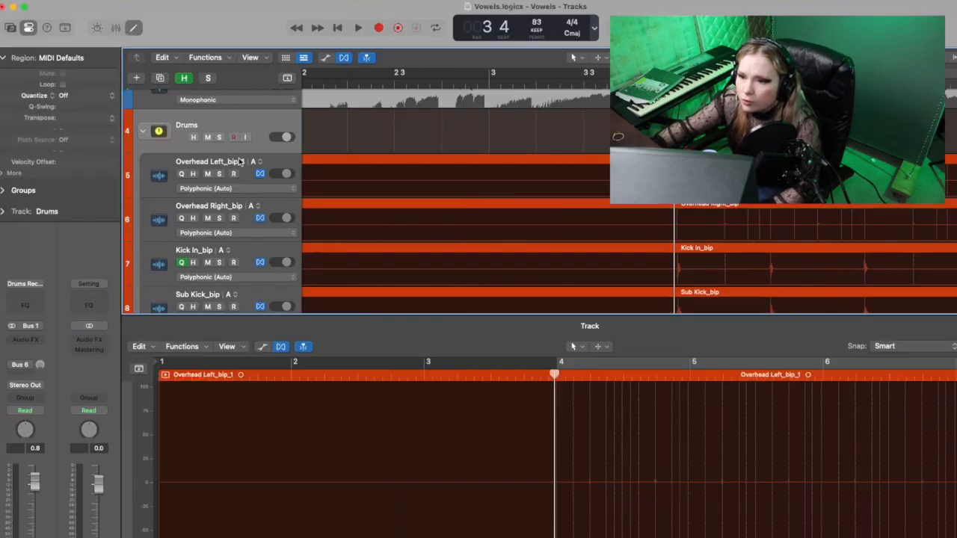
left_click(271, 161)
left_click(255, 188)
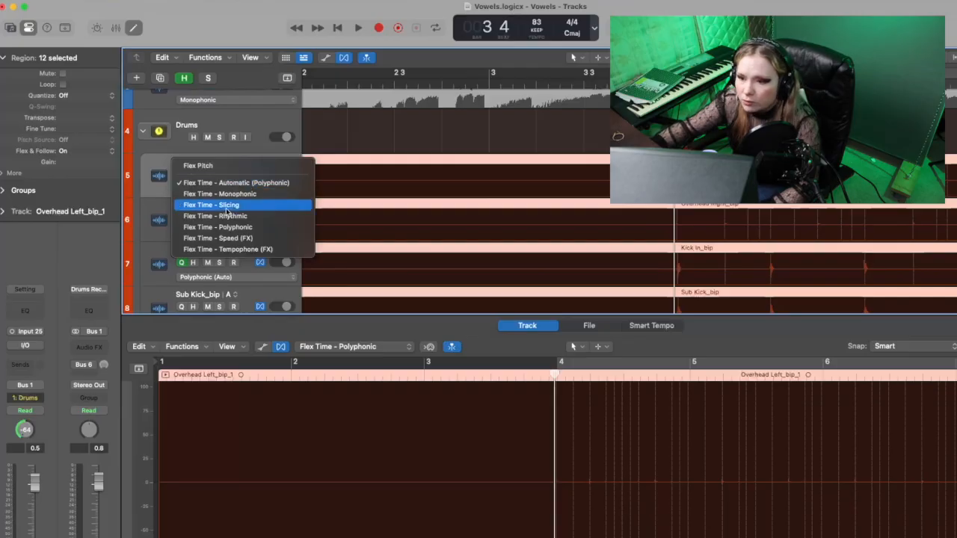
left_click(227, 204)
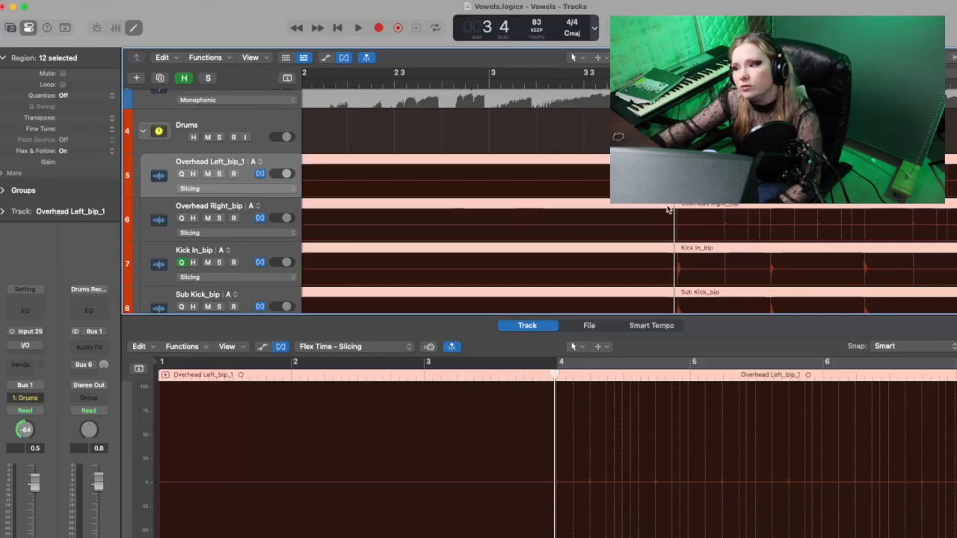
Step: Play back the drums in Slicing mode from just before bar 4, and look over the kick, snare and tom tracks
scroll(568, 189, "right", 5)
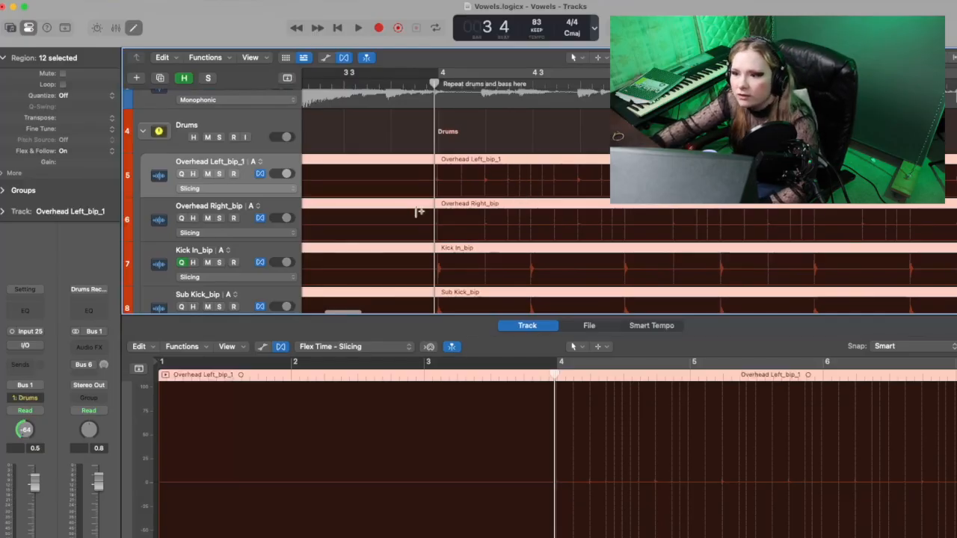
key("super+Right")
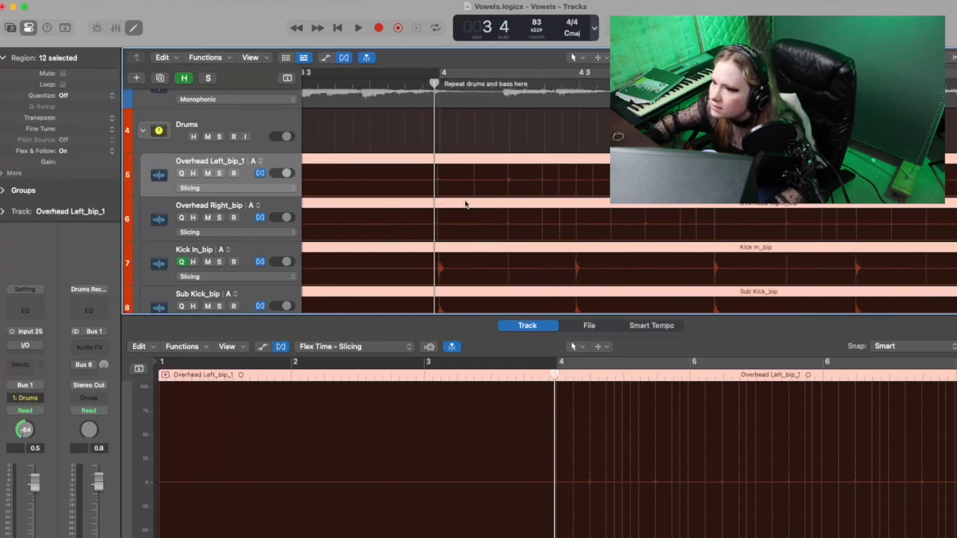
key("space")
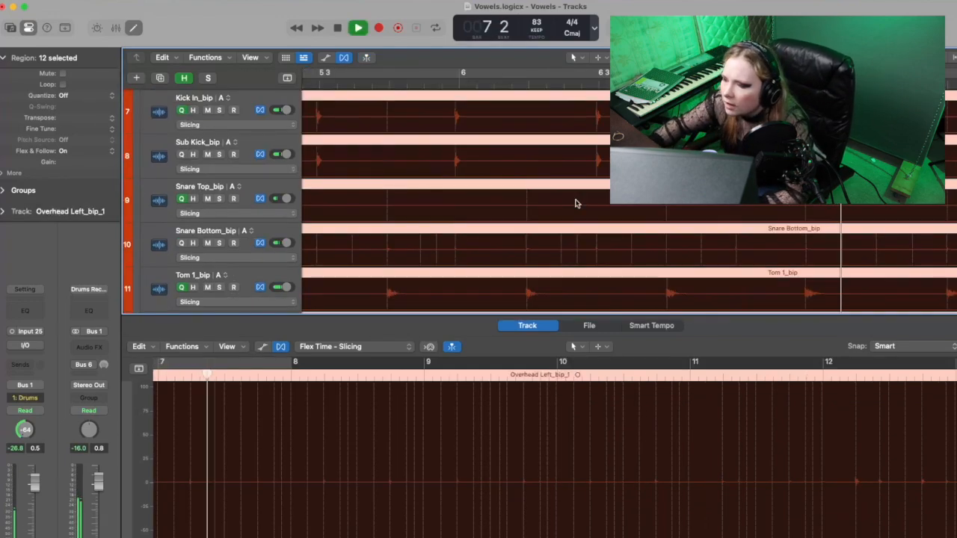
key("space")
scroll(298, 166, "left", 10)
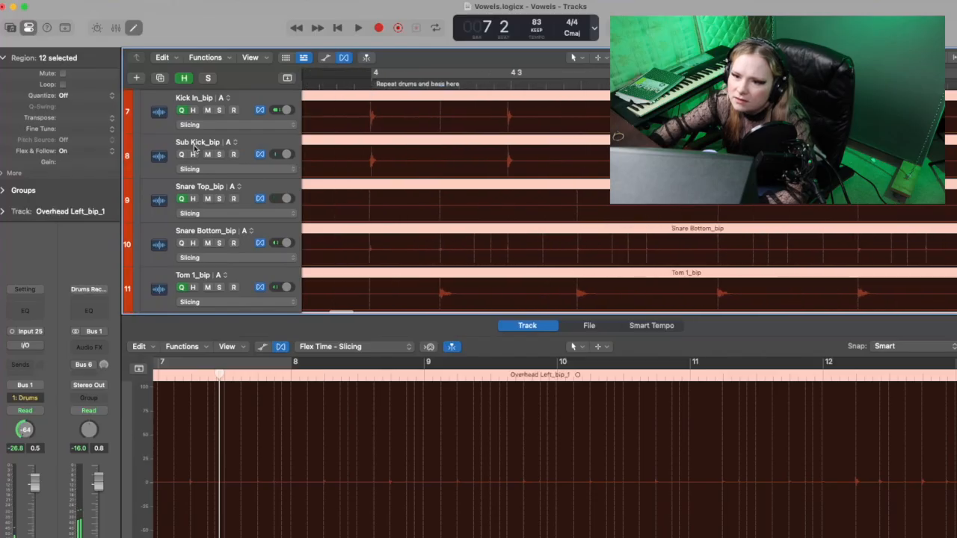
Step: Quantize the 12 selected bounced drum regions to 1/16 Note and start playback
left_click(74, 97)
left_click(107, 158)
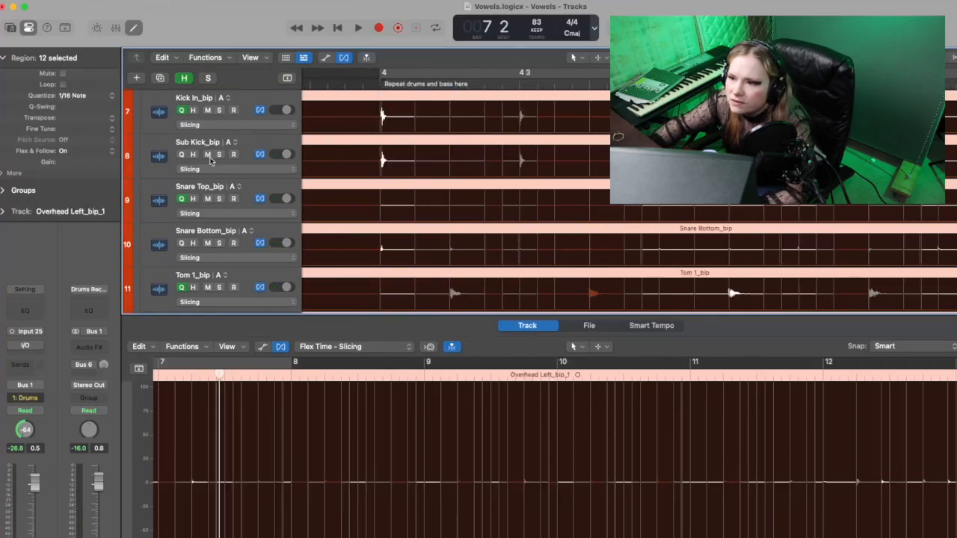
key("space")
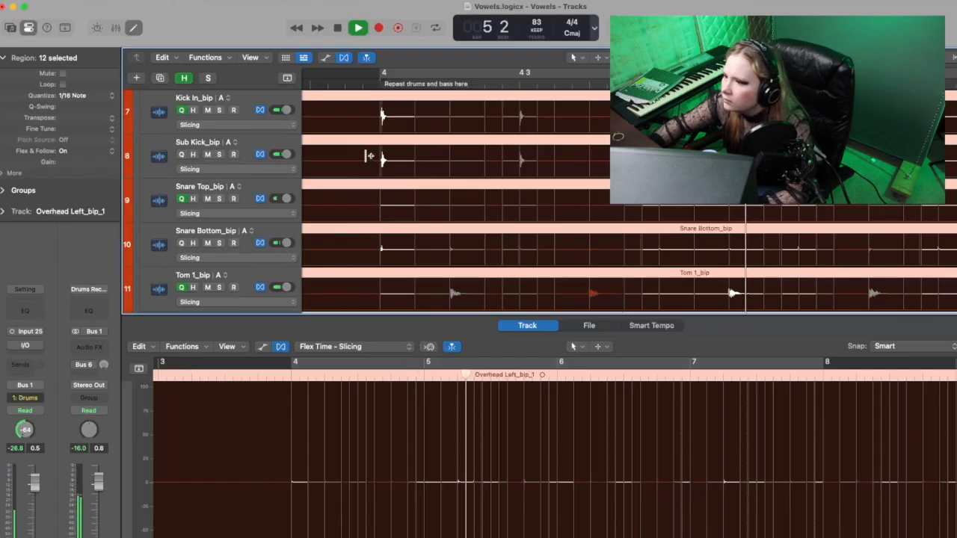
Step: Play back the quantized drums from around bar 5 through bar 21, looking over the slices on the drum tracks
scroll(368, 156, "right", 2)
scroll(368, 155, "down", 1)
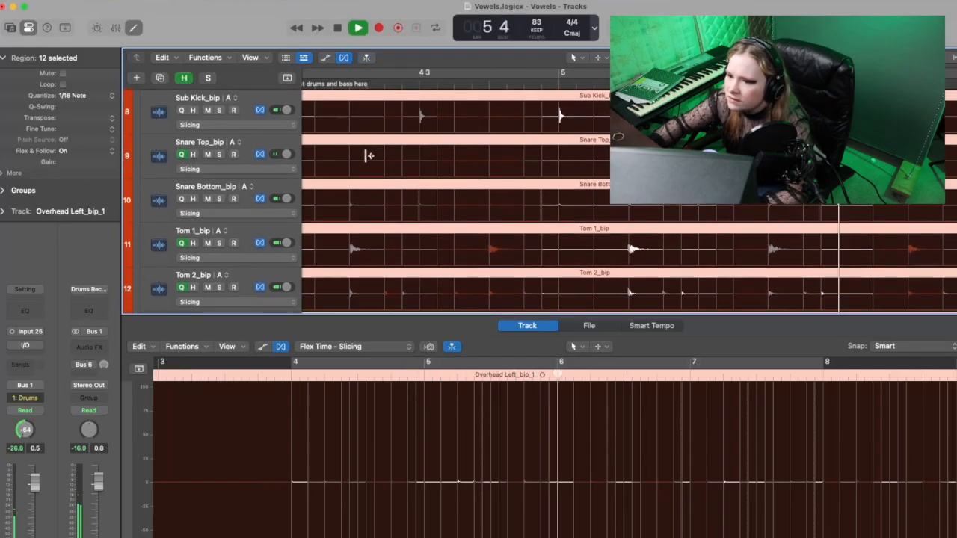
key("space")
scroll(368, 156, "left", 3)
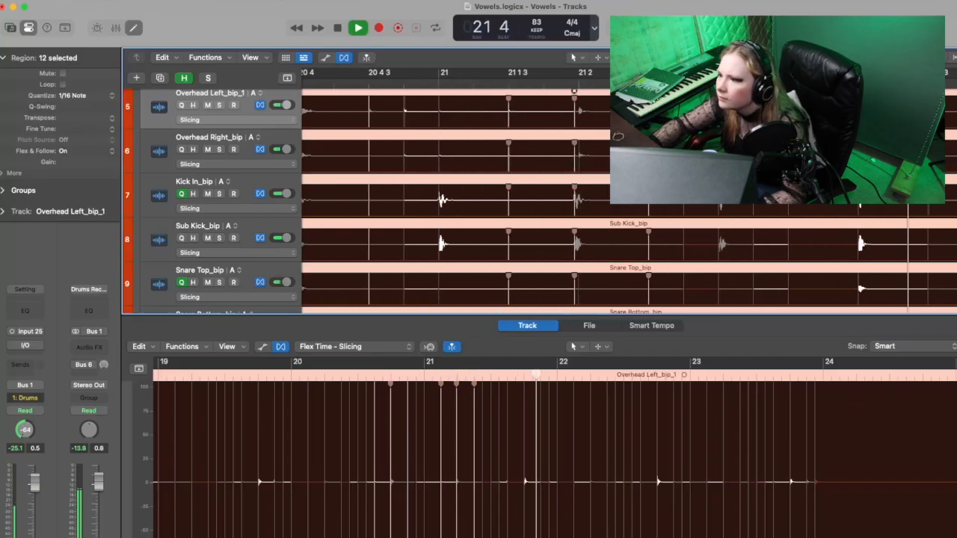
key("space")
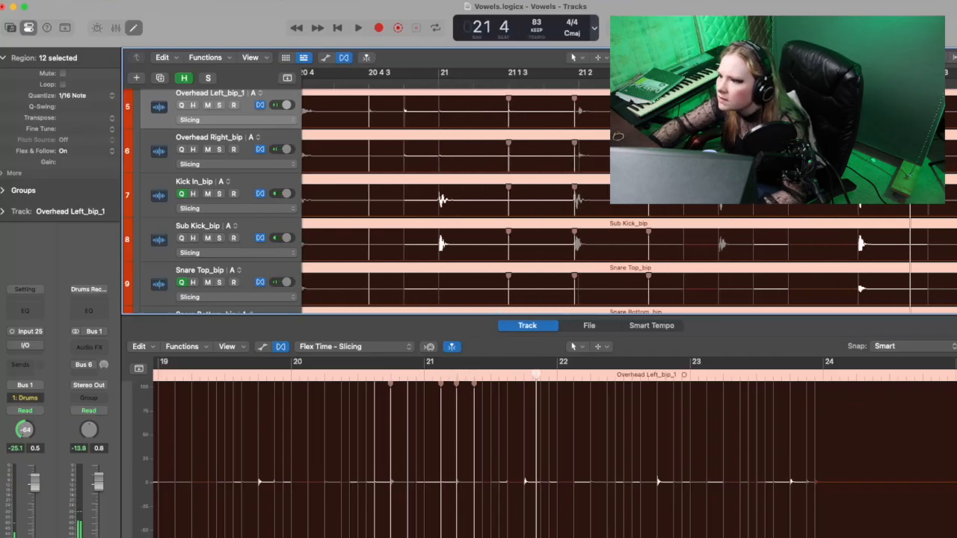
Step: Add flex markers on the grouped drum tracks in bar 21, between beat 2 and beat 4
left_click(491, 378)
left_click_drag(490, 382, 490, 377)
left_click(489, 378)
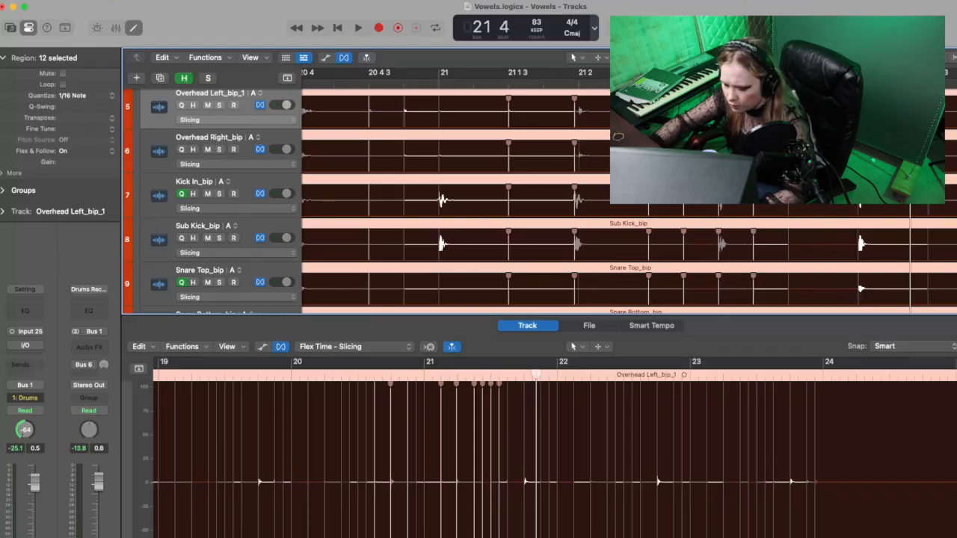
key("super+Right")
key("super+Right")
key("super+Right")
scroll(628, 201, "right", 1)
scroll(627, 202, "right", 1)
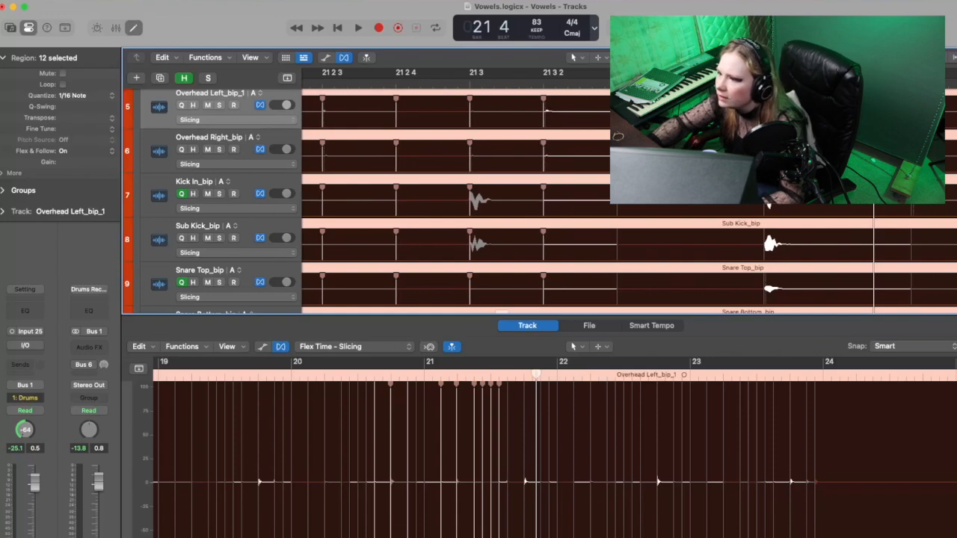
left_click(523, 377)
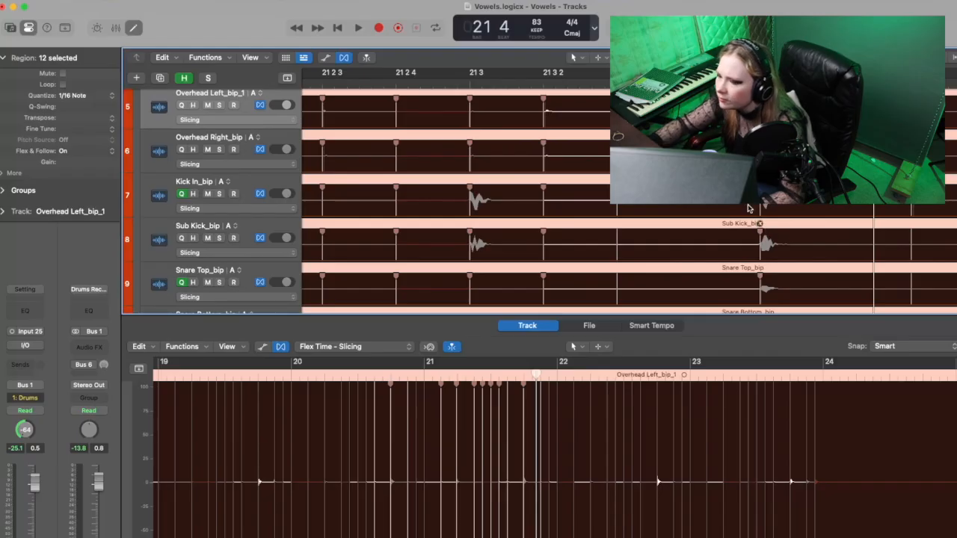
Step: Play on from bar 21, and move the playhead to just before bar 28 to check the drums into bar 37
key("space")
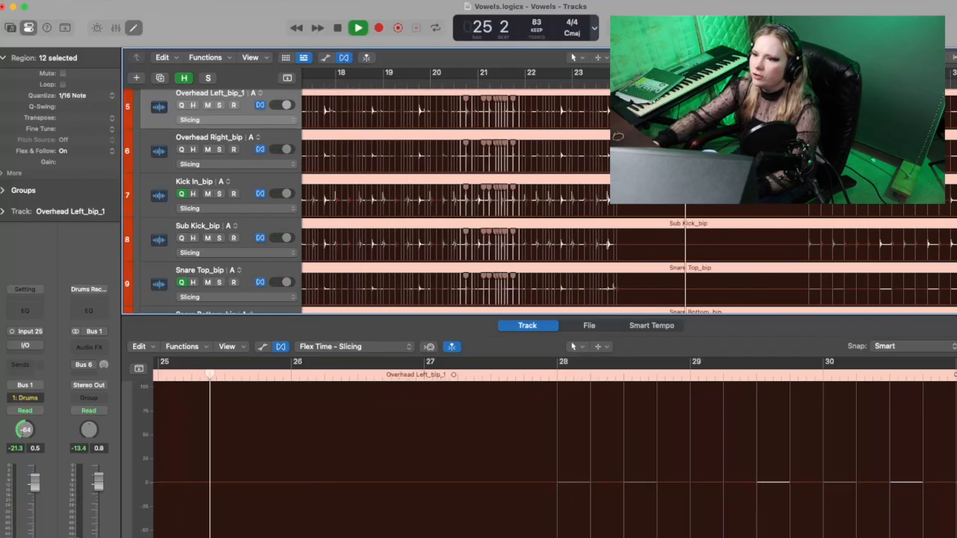
key("space")
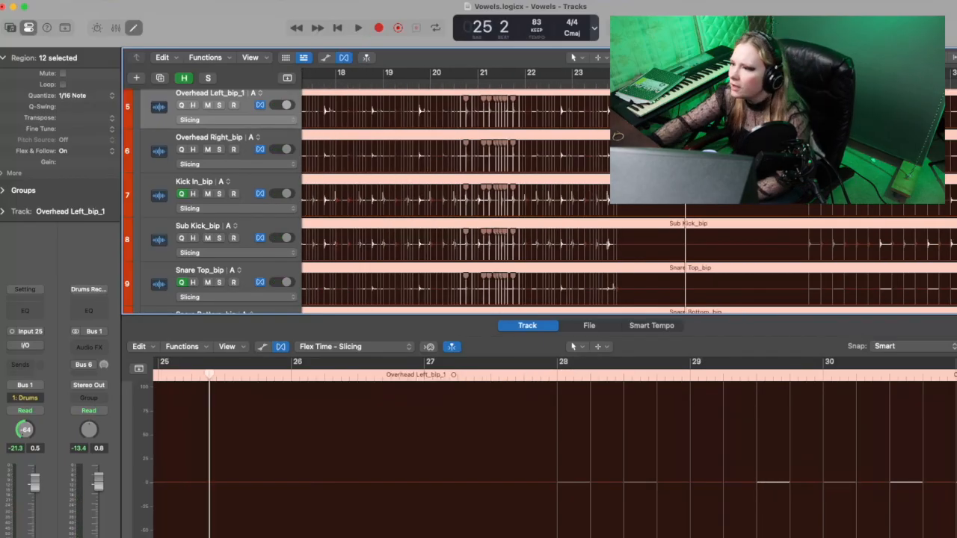
left_click(809, 82)
left_click_drag(809, 82, 796, 82)
key("space")
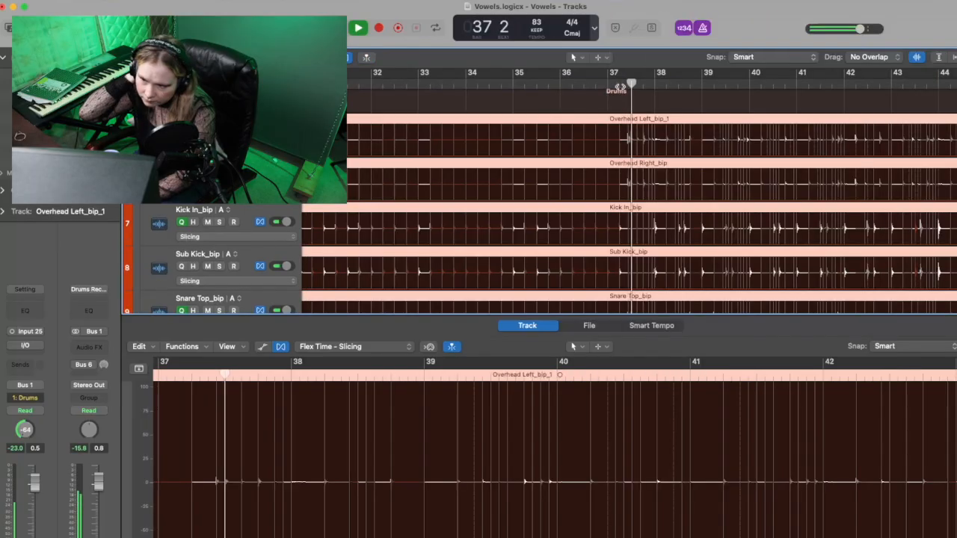
key("space")
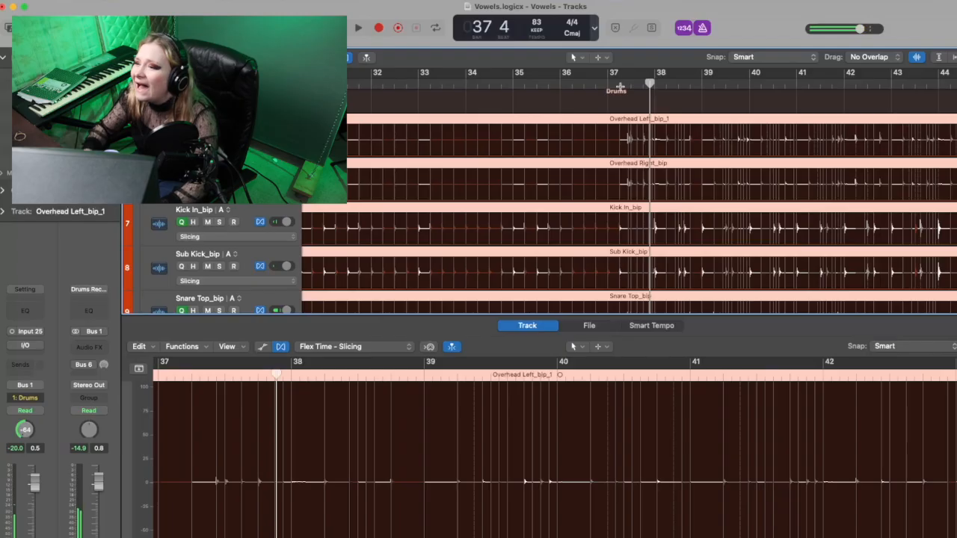
Step: Place the playhead just after 37 1 3 and play the quantized hits in bar 37
key("super+Right")
key("super+Right")
key("super+Right")
key("super+Right")
left_click(511, 83)
key("super+Right")
key("super+Right")
key("super+Right")
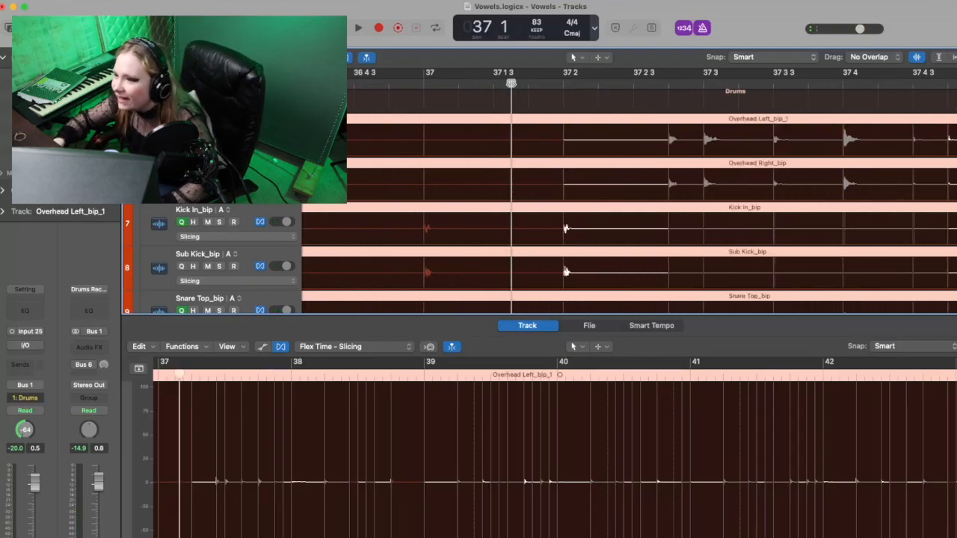
key("space")
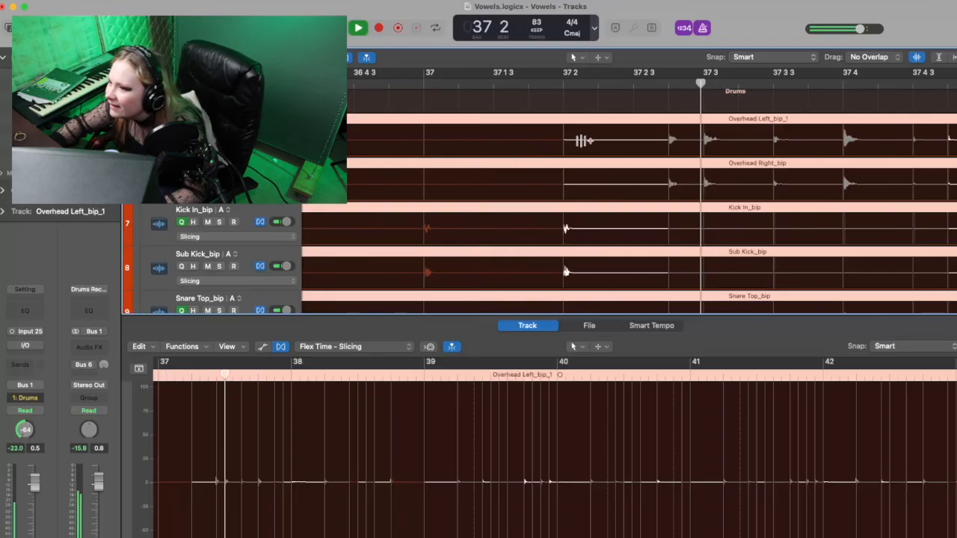
key("space")
Step: Replay the closely spaced overhead hits around 37 2 4 and 37 3
key("space")
key("super+Right")
key("super+Right")
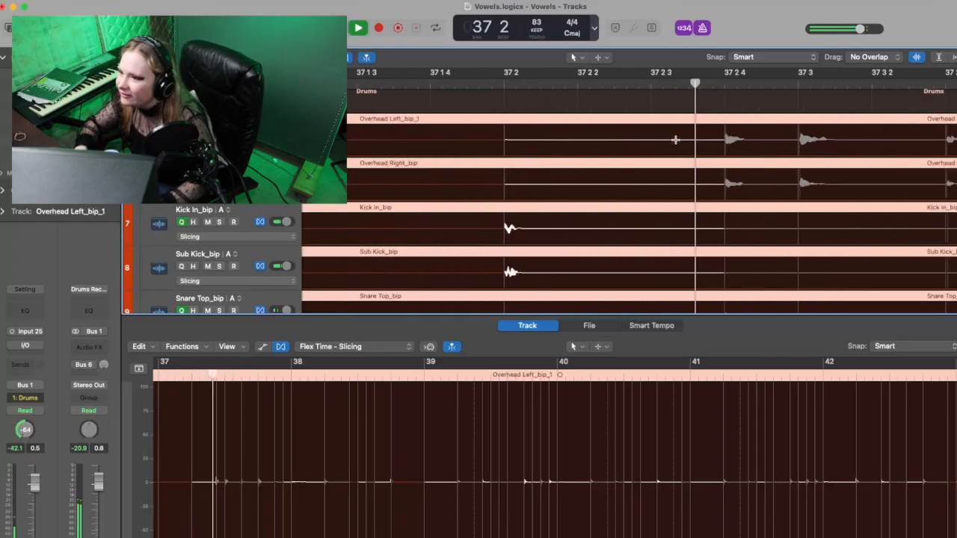
key("space")
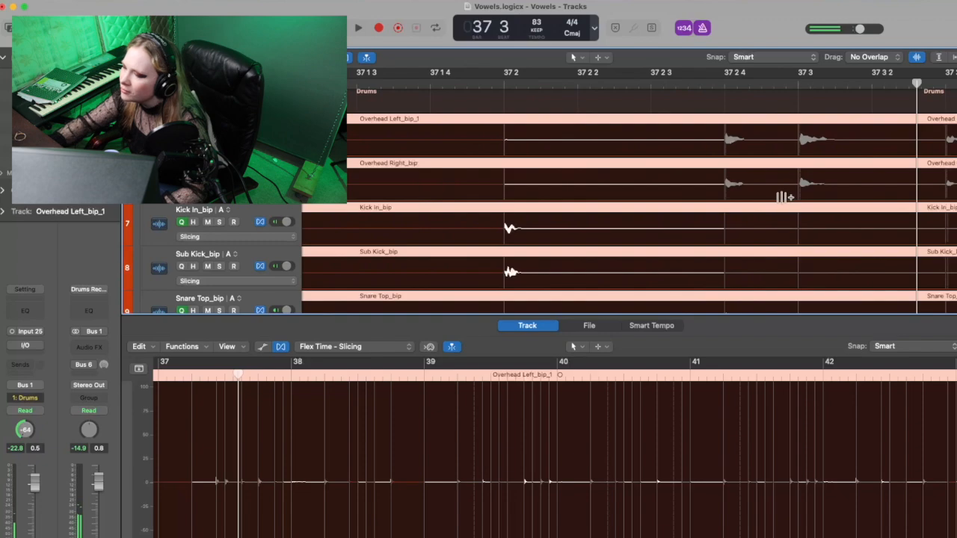
scroll(785, 197, "right", 3)
left_click(550, 83)
key("space")
key("space")
scroll(641, 128, "left", 1)
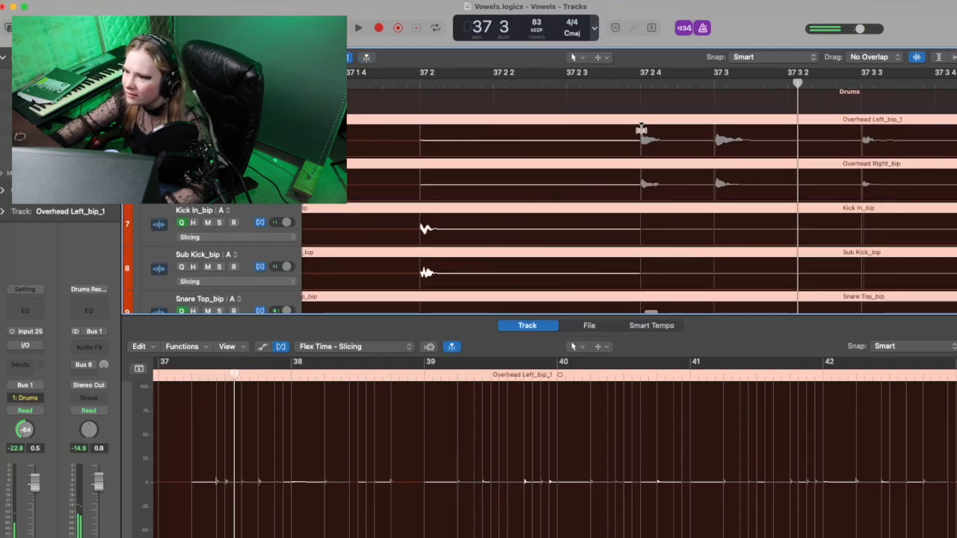
Step: Try nudging the flex marker at 37 2 4, and delete the flex markers at 37 3, 37 2 4 and 37 2
mouse_move(638, 148)
left_mouse_down()
mouse_move(636, 138)
mouse_move(683, 138)
mouse_move(643, 140)
left_mouse_up()
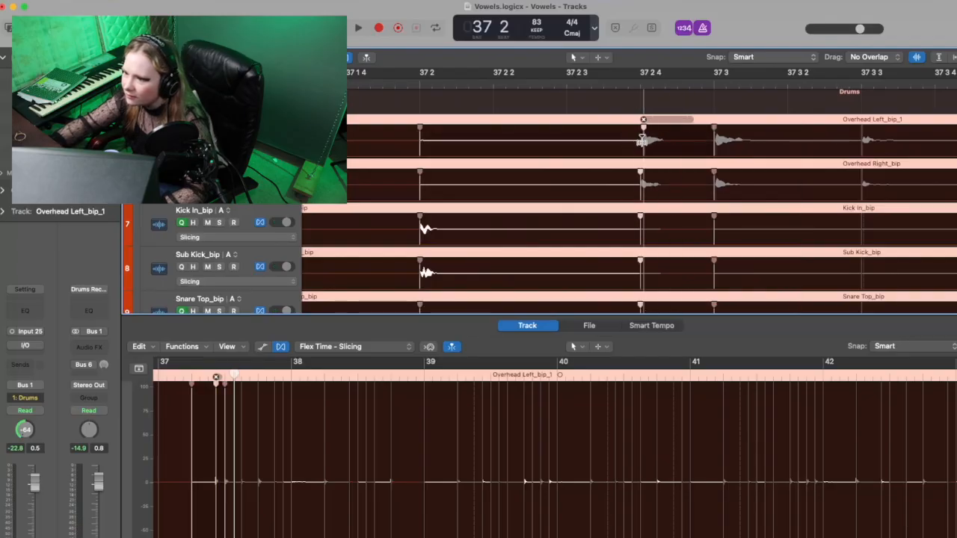
scroll(790, 144, "right", 3)
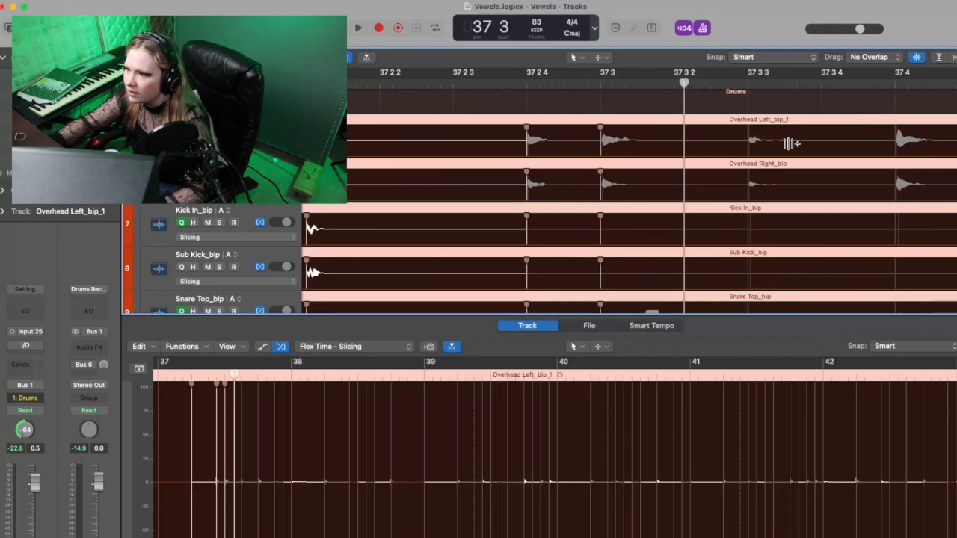
scroll(791, 144, "right", 1)
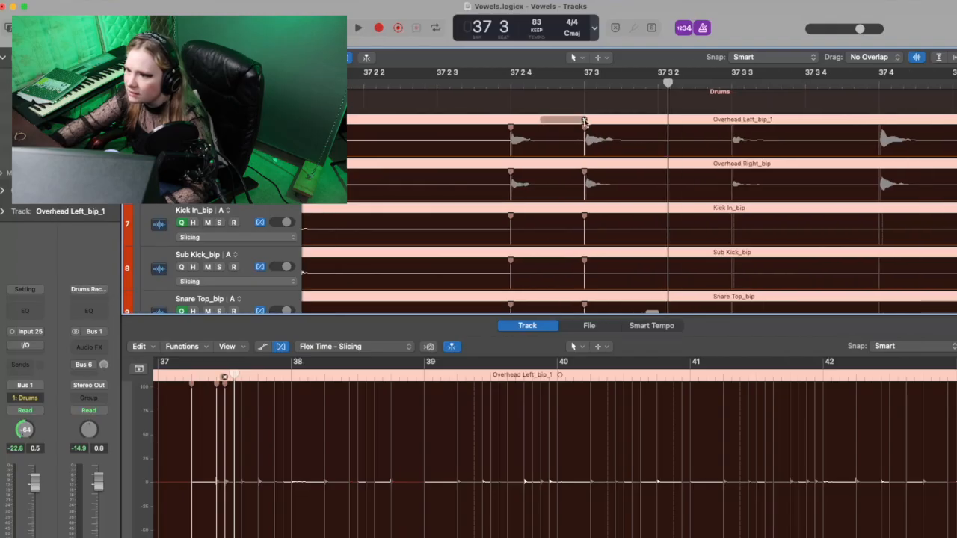
left_click(584, 121)
left_click(511, 123)
scroll(520, 123, "left", 6)
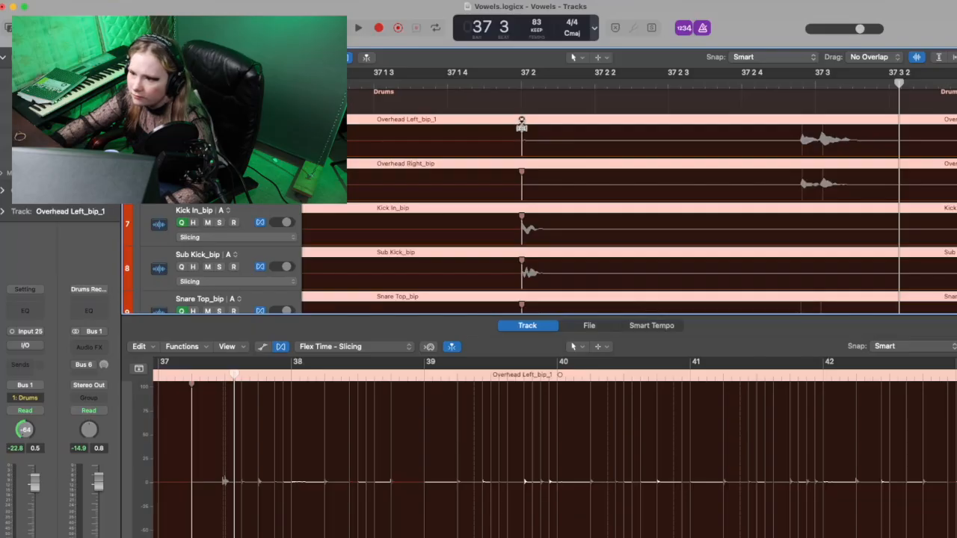
left_click(522, 122)
Step: Play back bar 37 to check the timing of the kick and overhead hits without those flex markers
key("space")
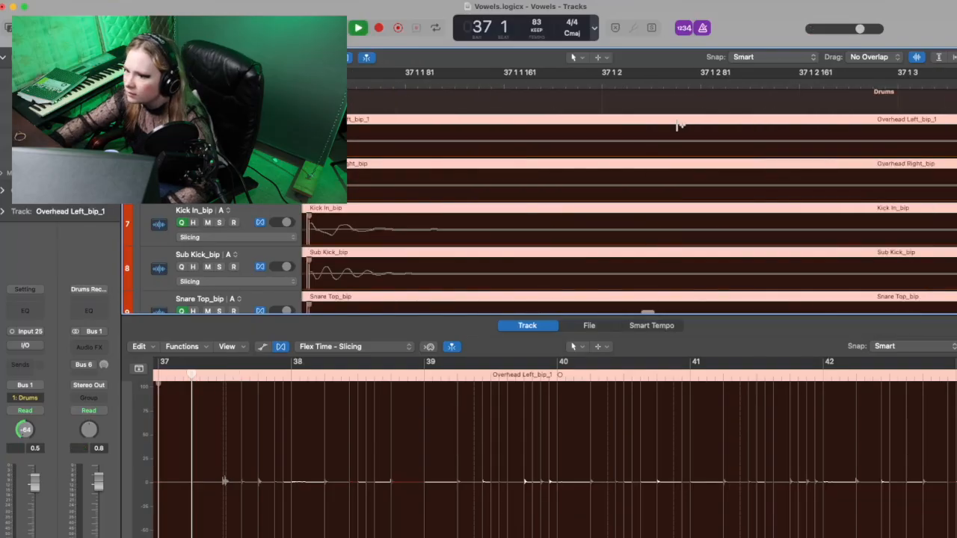
scroll(677, 125, "down", 5)
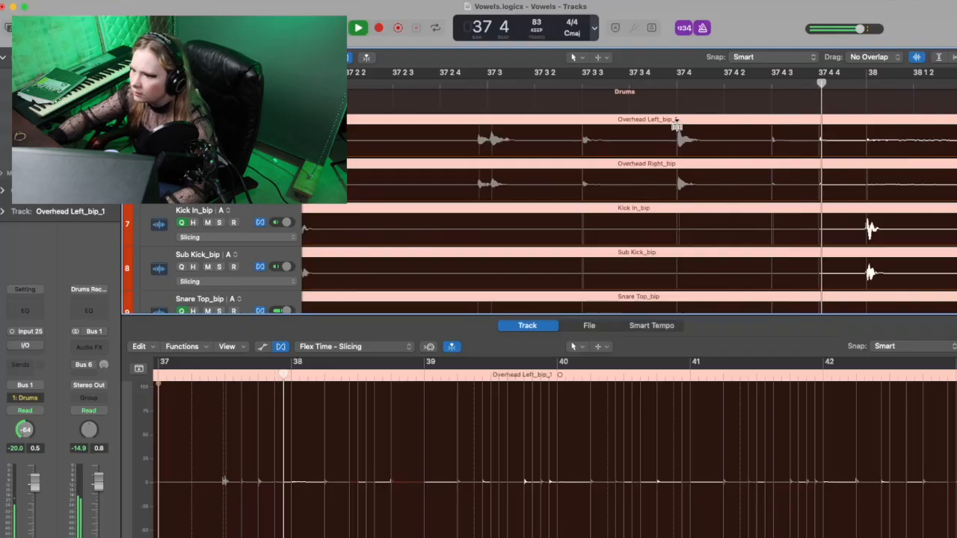
key("space")
key("space")
key("space")
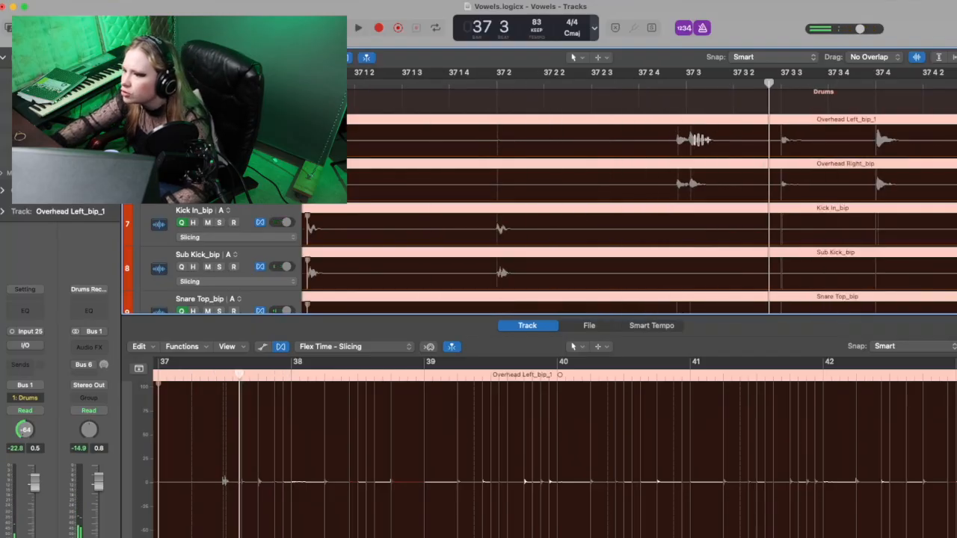
Step: Undo the last flex edit in bar 37 and play the drums into bar 38
key("super+z")
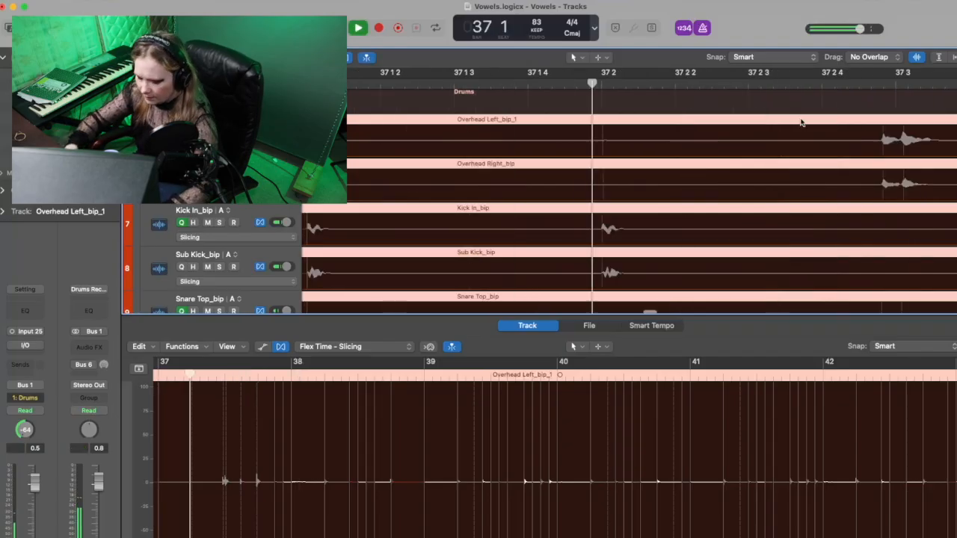
key("super+Left")
key("super+Left")
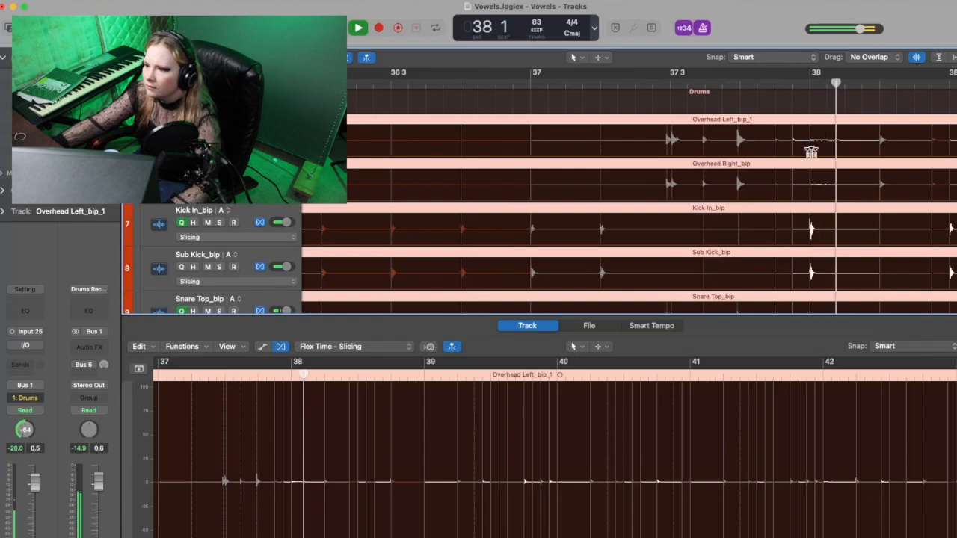
scroll(627, 202, "up", 2)
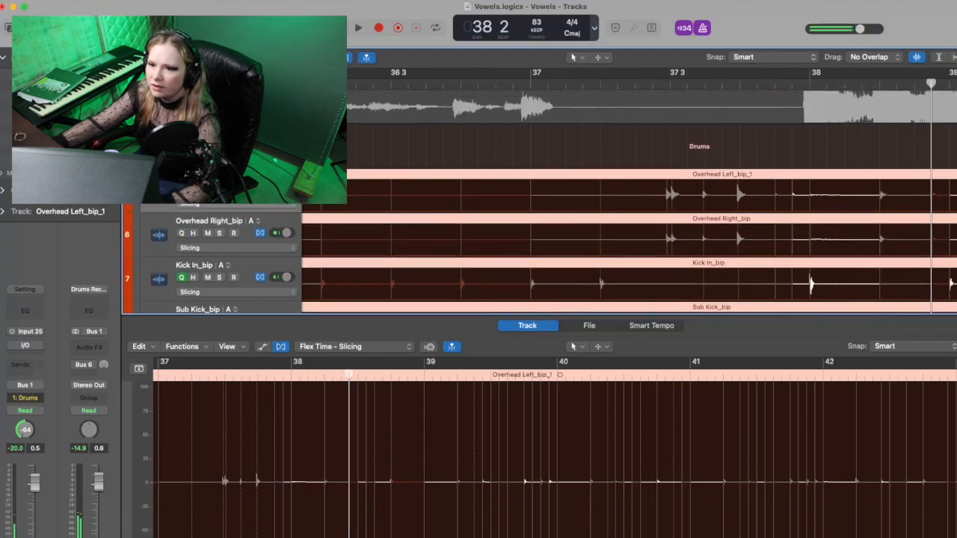
Step: Switch to the track alternative holding the original Overhead Left: Comp B take, and play bar 37 repeatedly for comparison
right_click(263, 175)
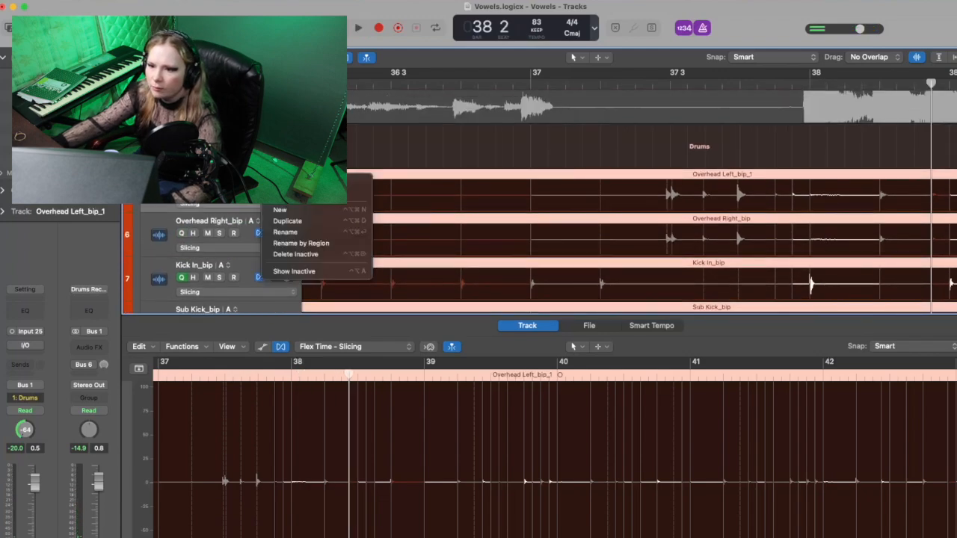
left_click(357, 181)
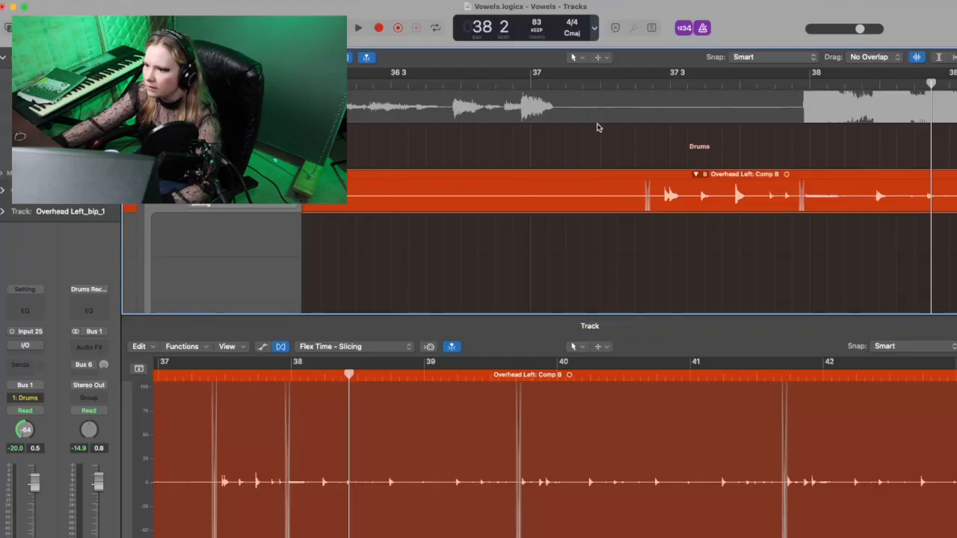
double_click(589, 80)
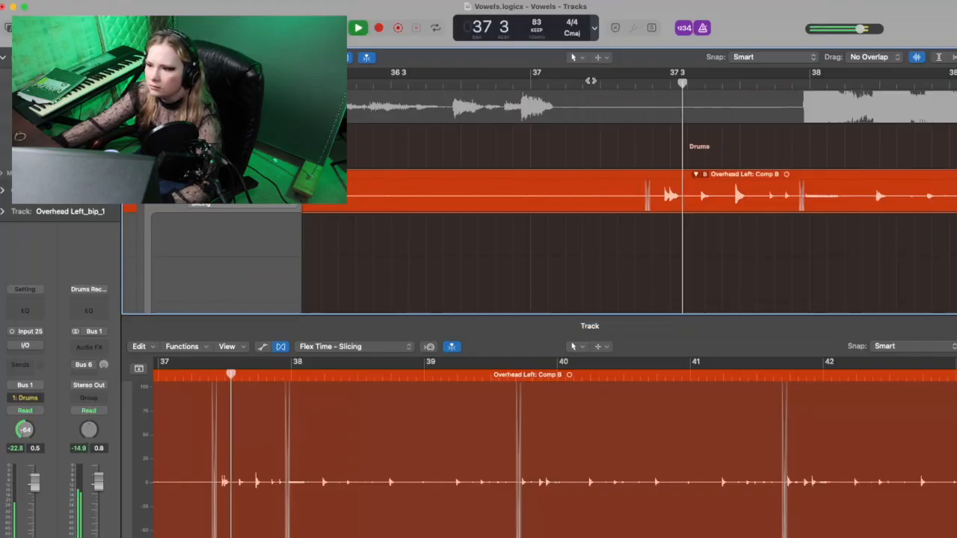
key("space")
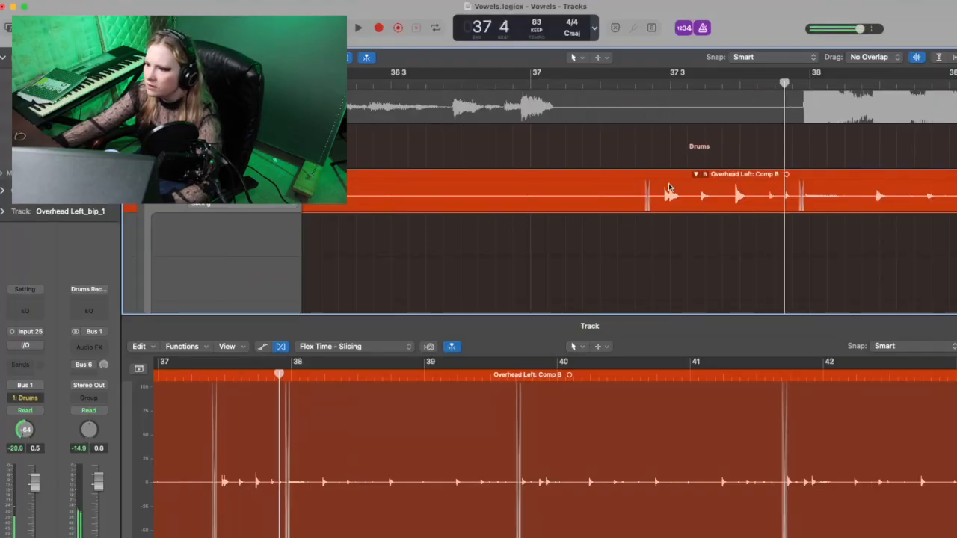
key("space")
key("space")
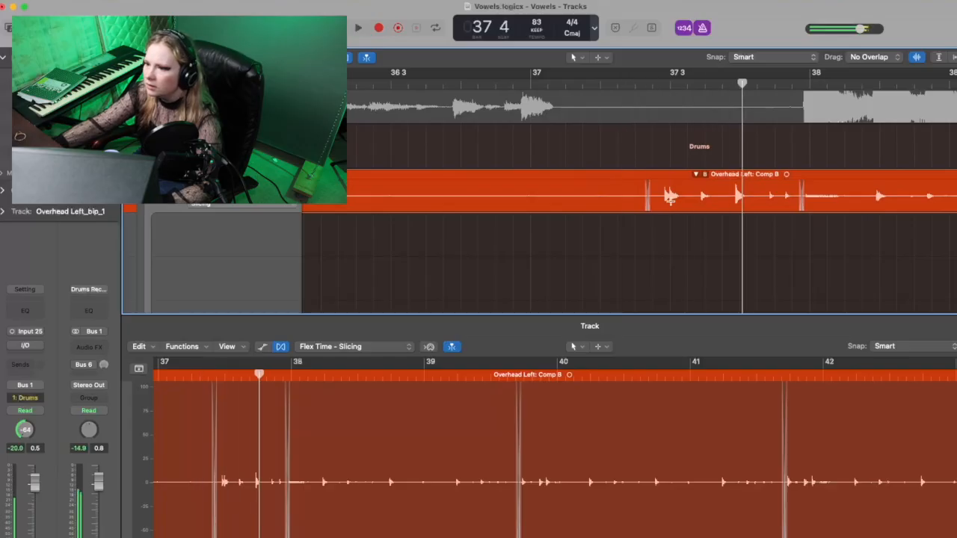
key("space")
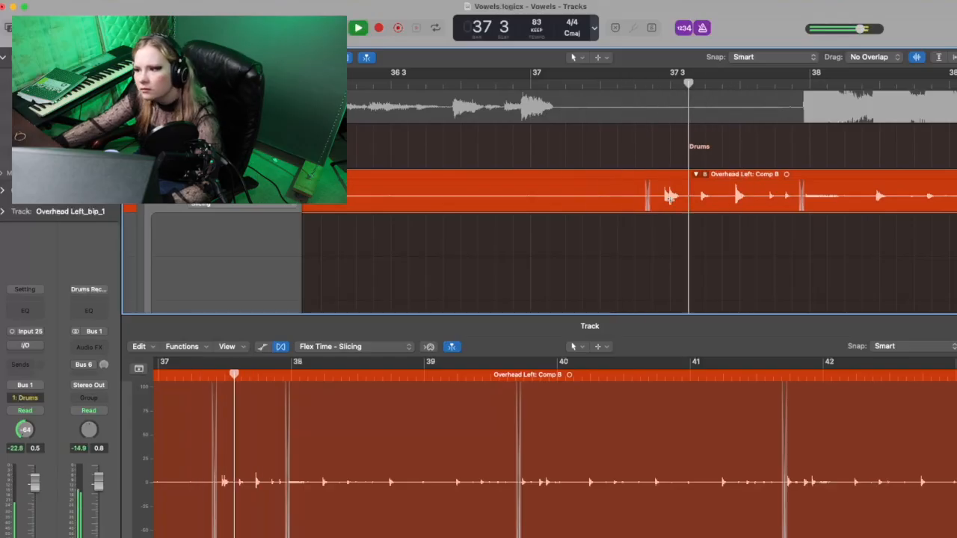
key("space")
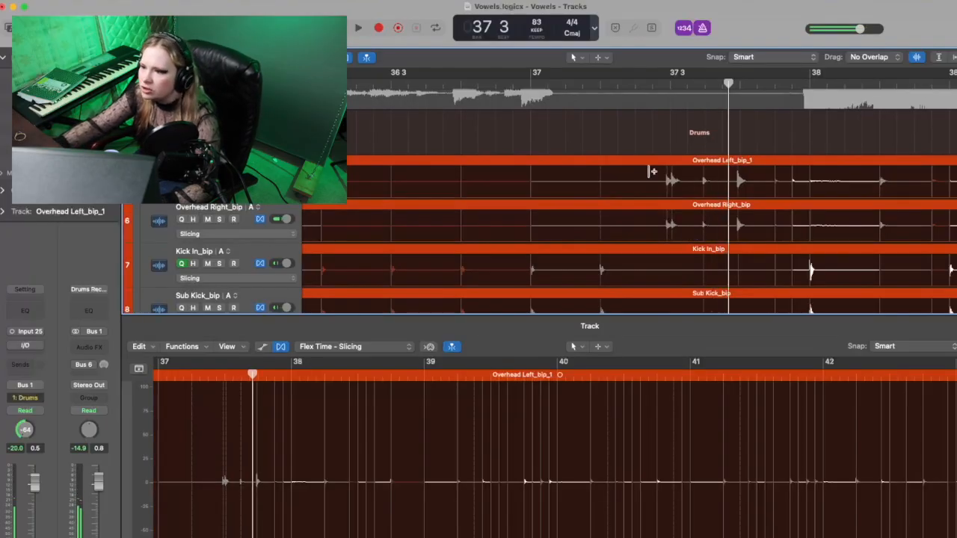
Step: Play back the bounced, sliced drums across bars 37 and 38
key("space")
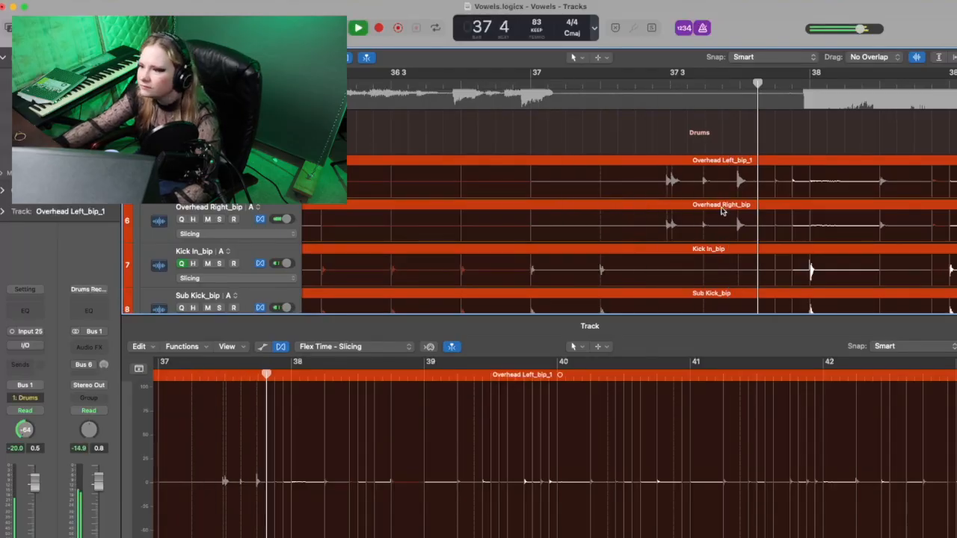
key("space")
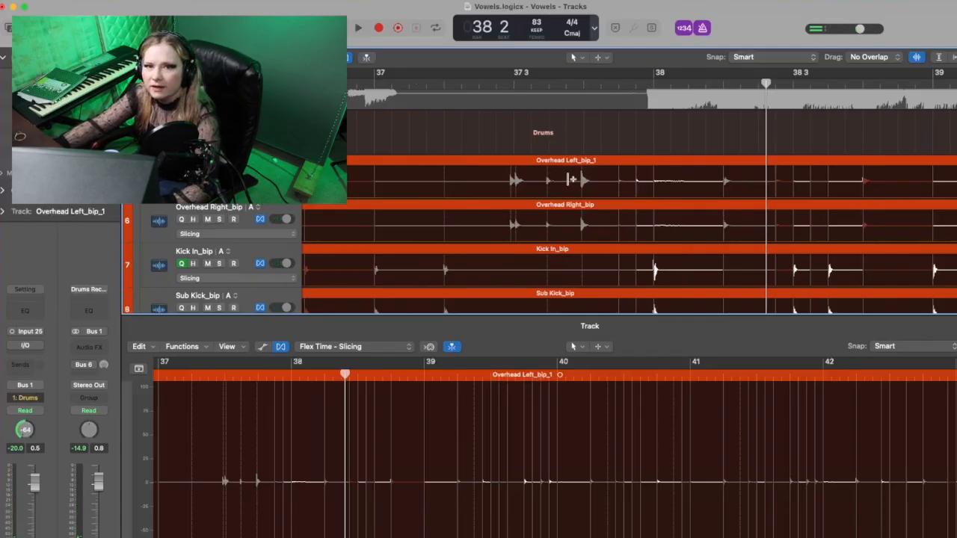
key("space")
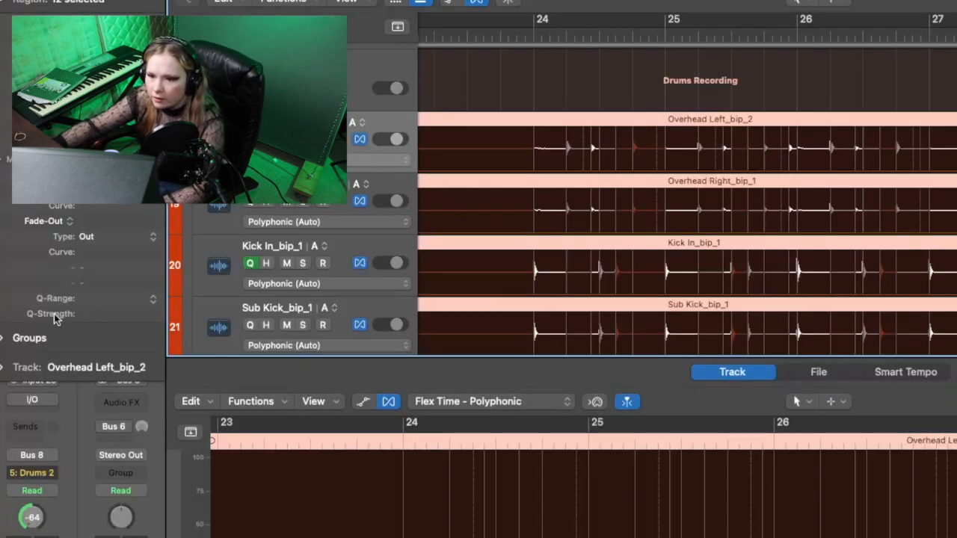
Step: Try Q-Strength values of 80% and 75% on the 12 selected drum regions, auditioning the playback from bar 23
left_click(468, 38)
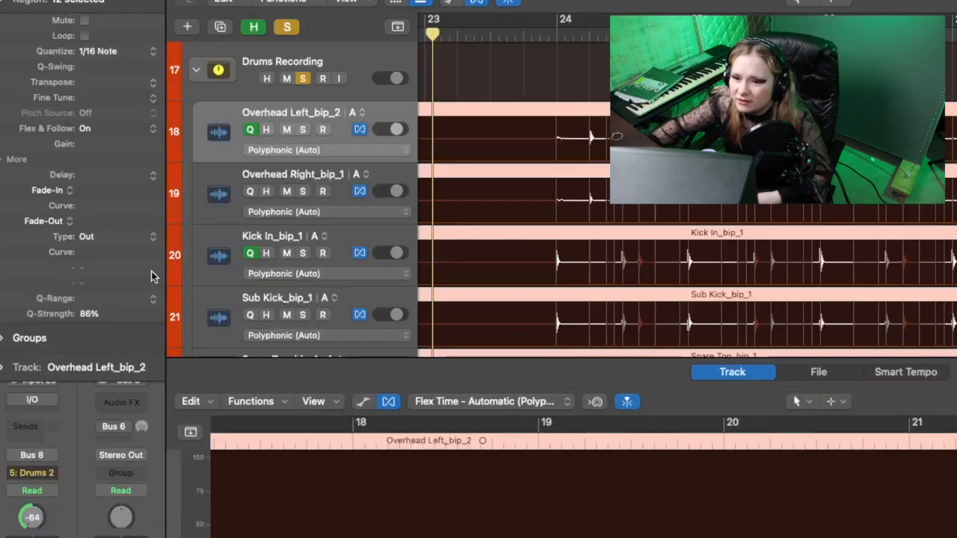
scroll(572, 175, "down", 2)
scroll(572, 175, "left", 3)
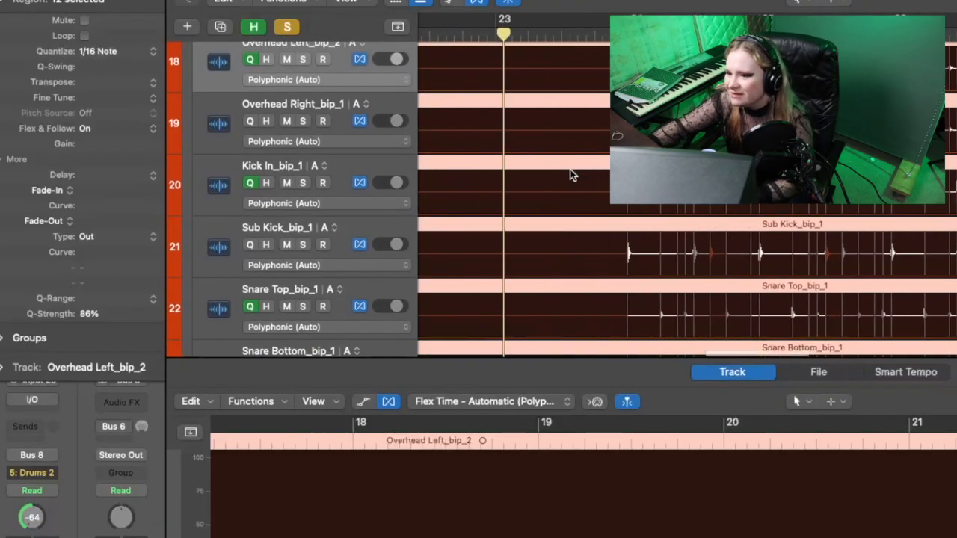
left_click_drag(89, 324, 91, 335)
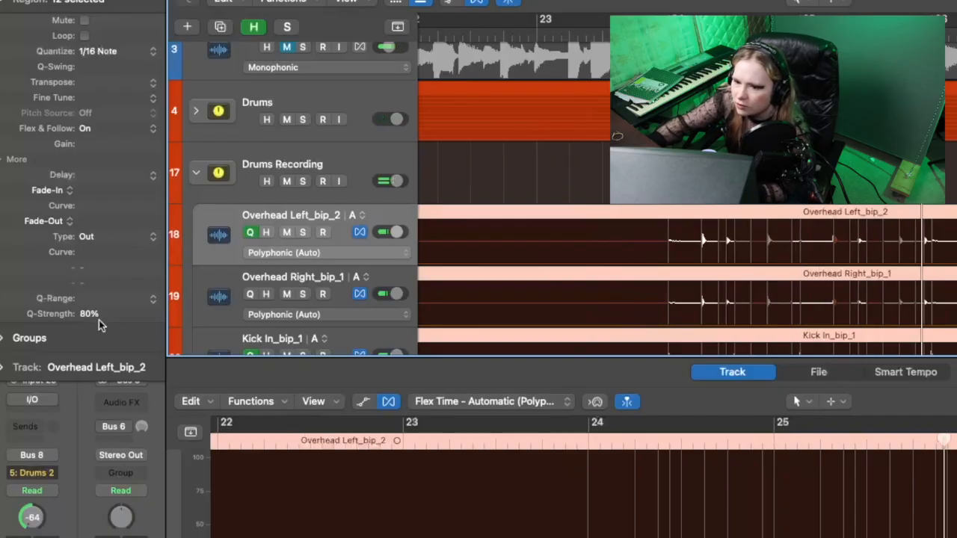
left_click_drag(90, 315, 89, 318)
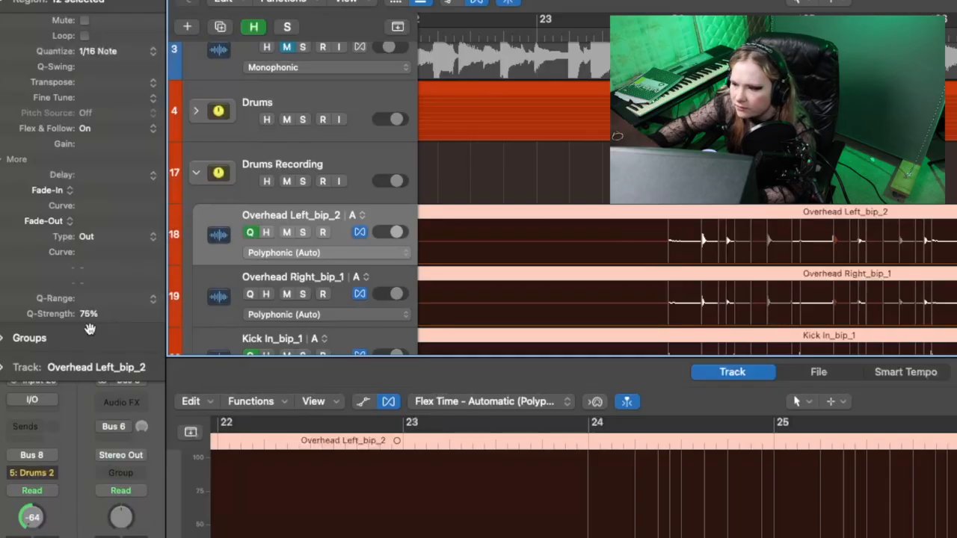
key("space")
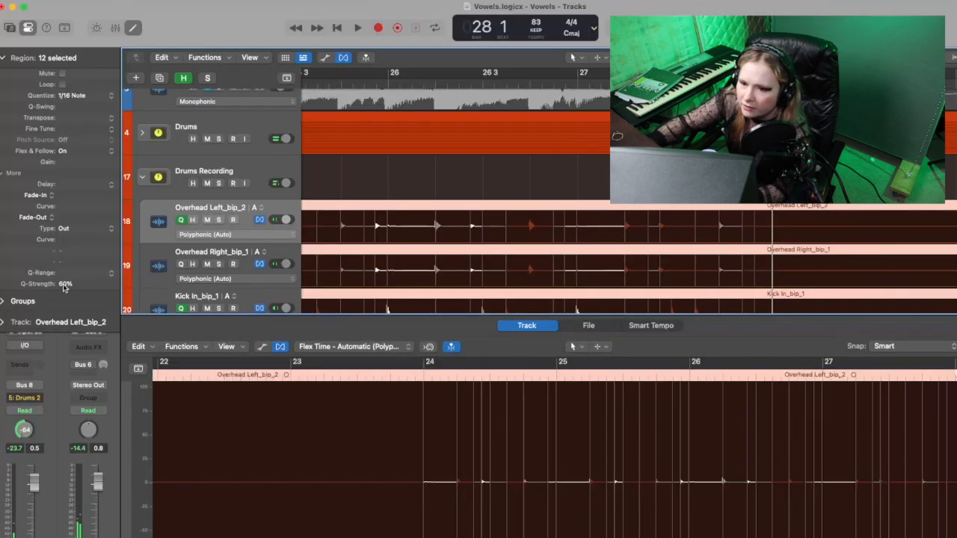
Step: Set the Q-Strength of the 12 selected drum regions to 50% and play the song from bar 23
left_click_drag(64, 286, 64, 292)
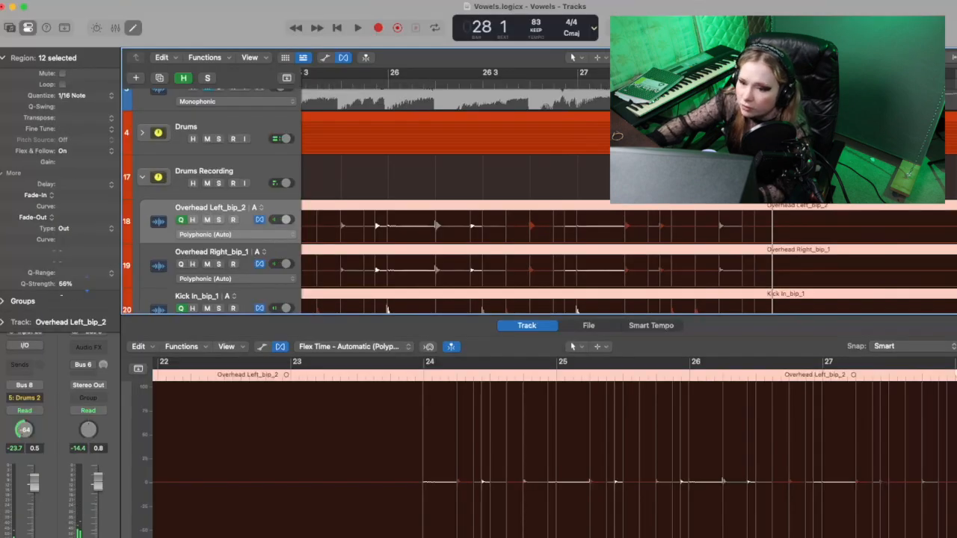
key("space")
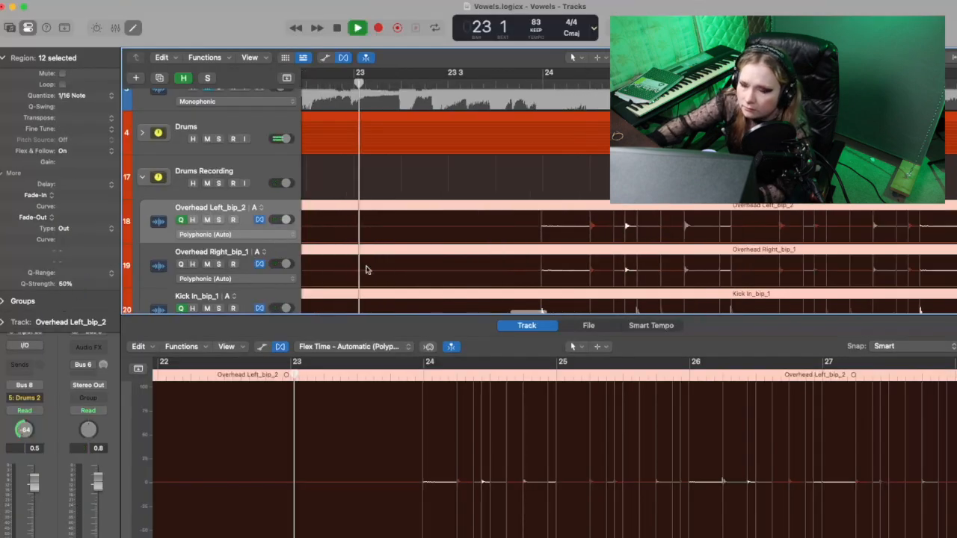